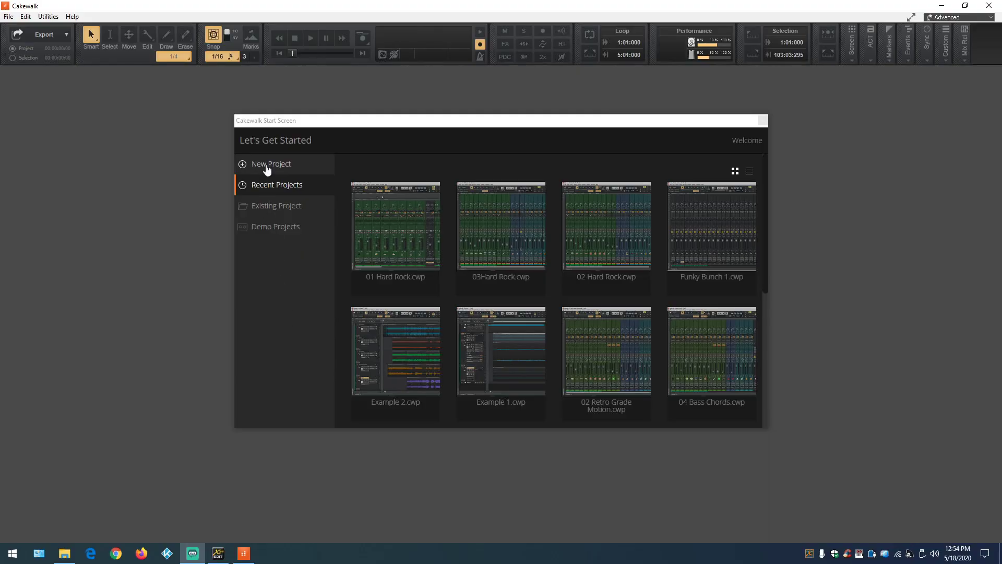
- Create a new project from the Empty Project template and import the audio file 01 When I'm Gone.mp3 into it
click(267, 165)
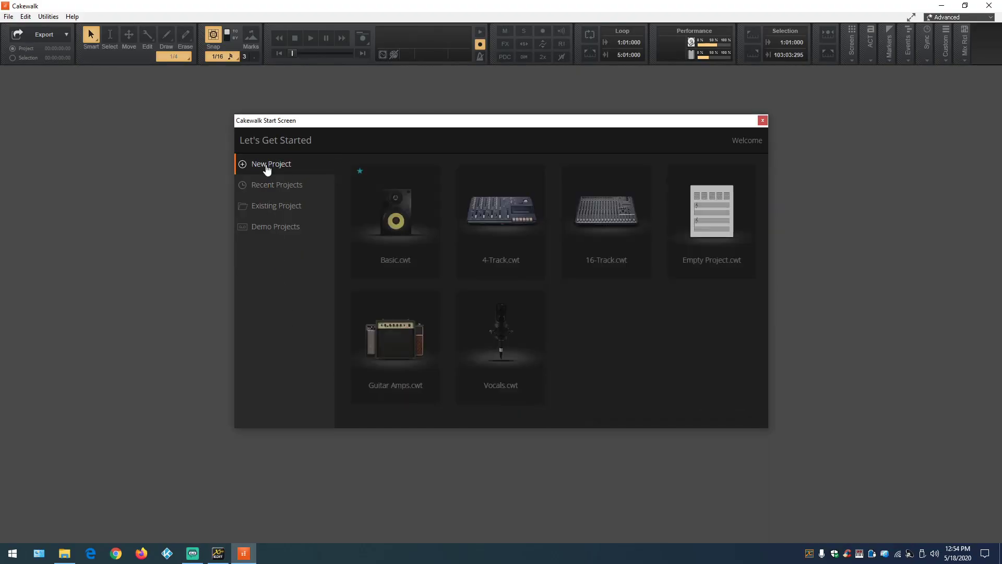
click(712, 216)
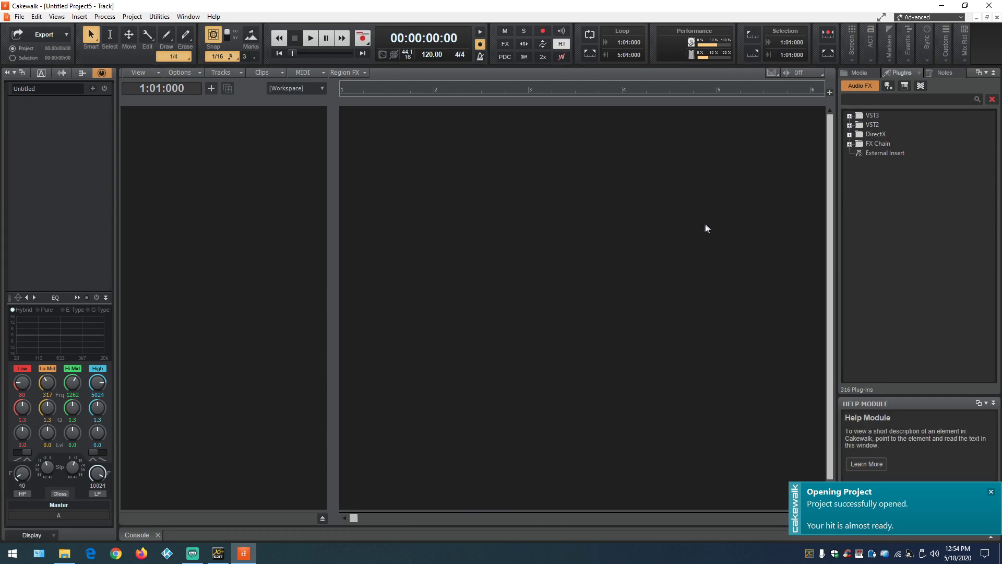
click(18, 17)
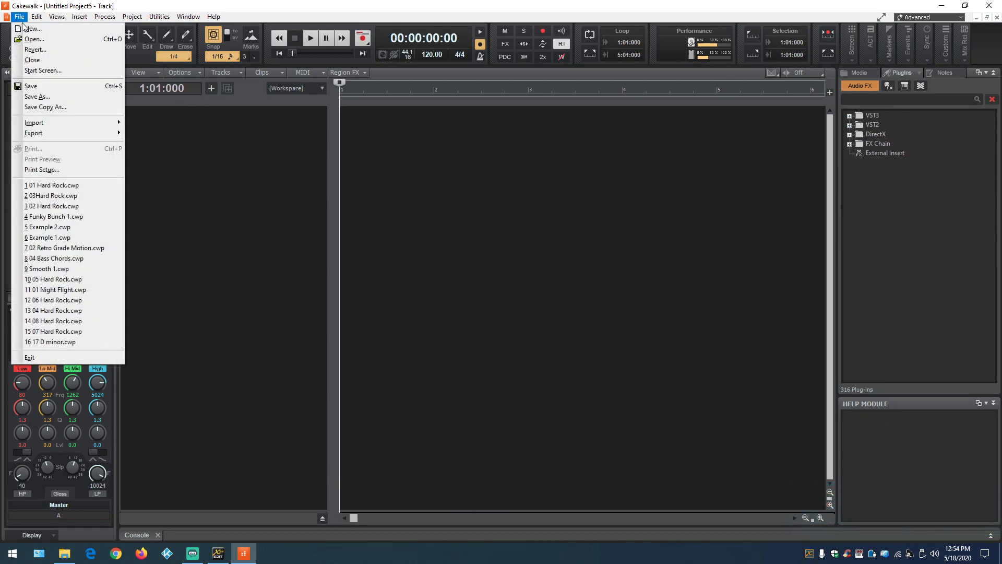
mouse_move(76, 123)
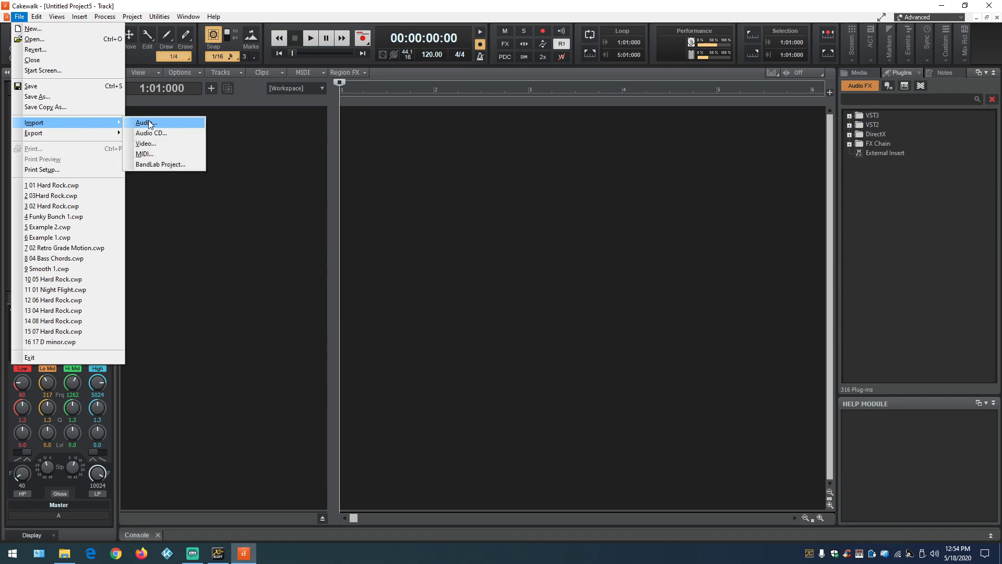
click(148, 122)
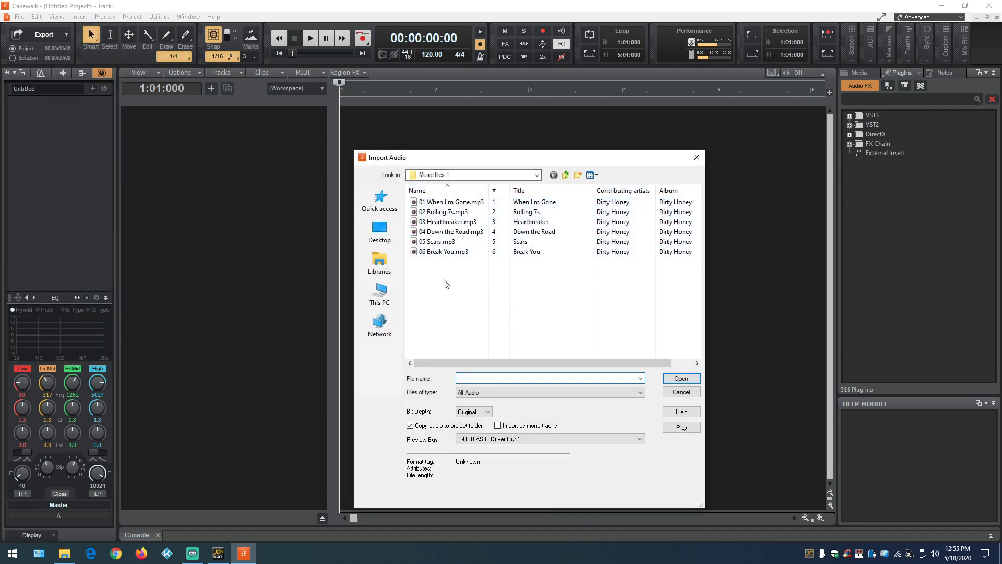
click(458, 203)
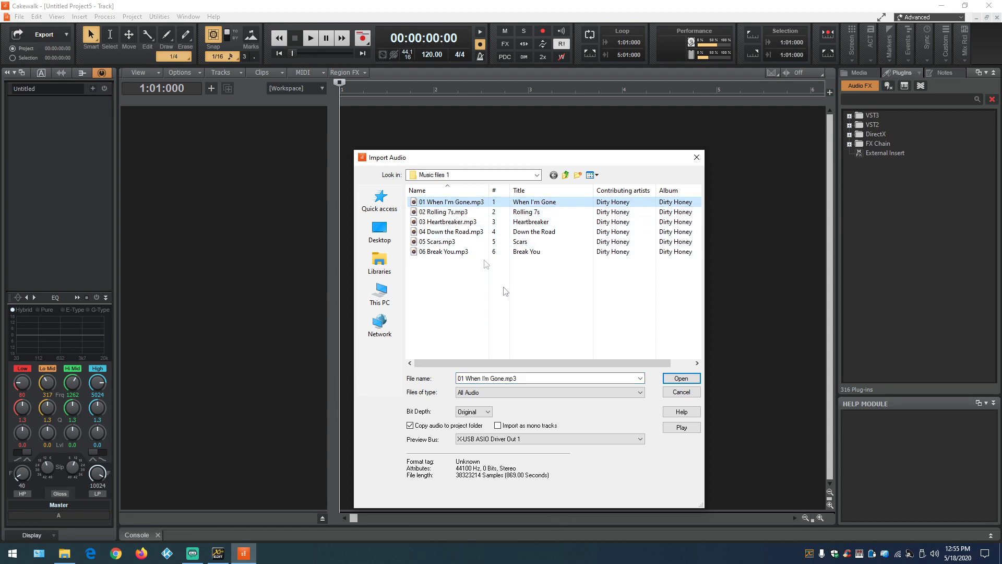
click(685, 379)
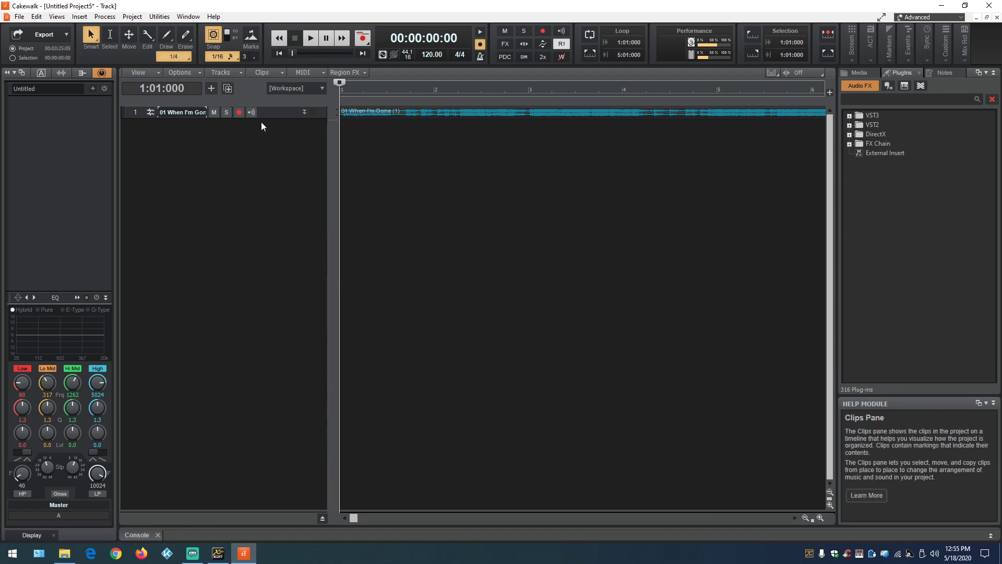
- Enlarge the imported track's height and insert the Cakewalk DirectX effect Sonitus Multiband in its FX rack
drag(267, 118, 269, 283)
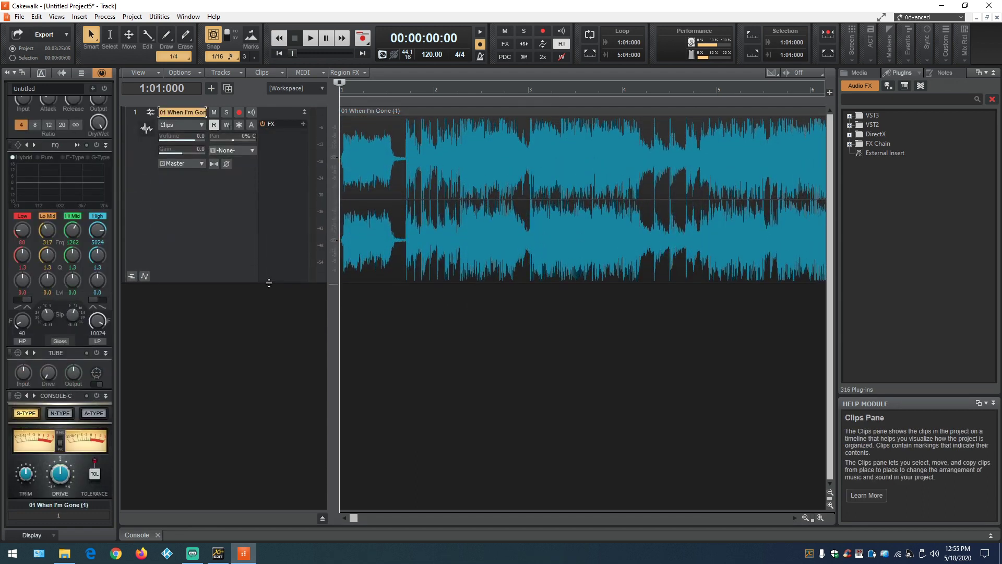
right_click(280, 180)
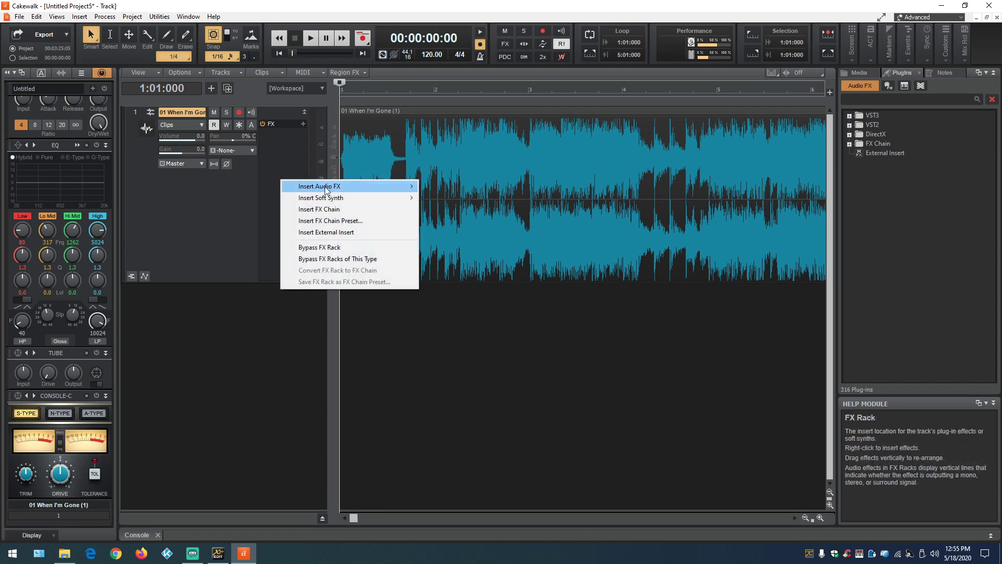
mouse_move(334, 189)
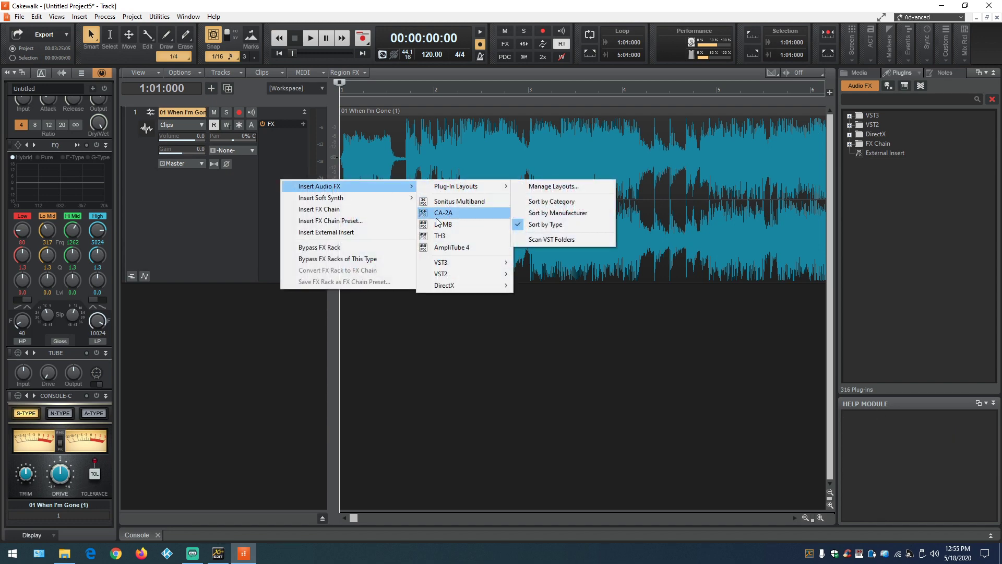
mouse_move(470, 285)
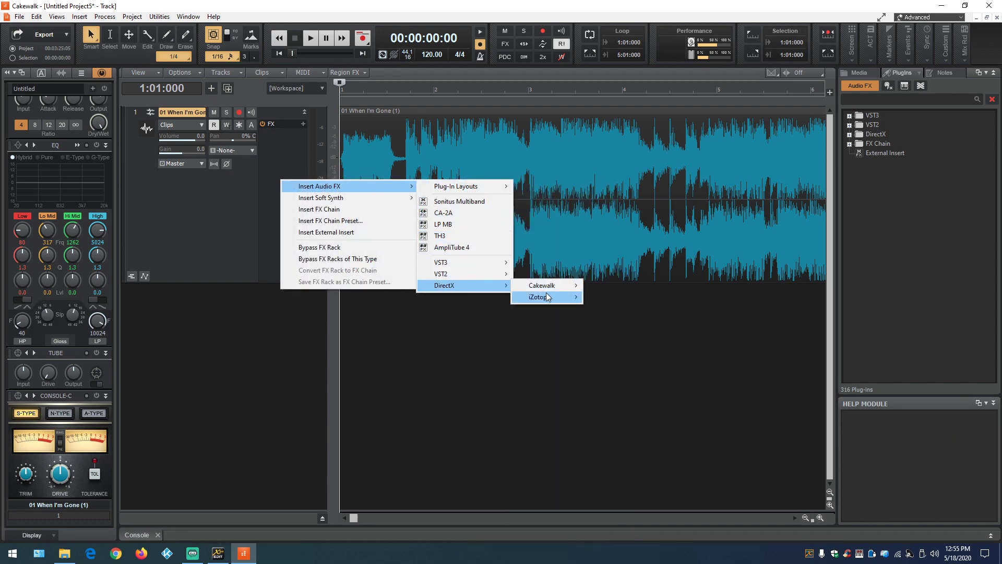
mouse_move(570, 287)
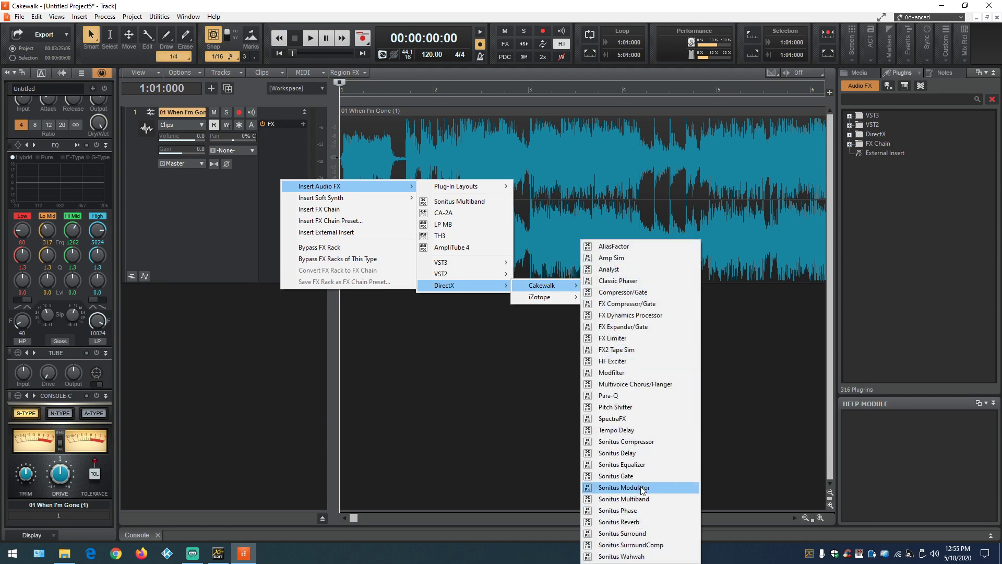
click(624, 499)
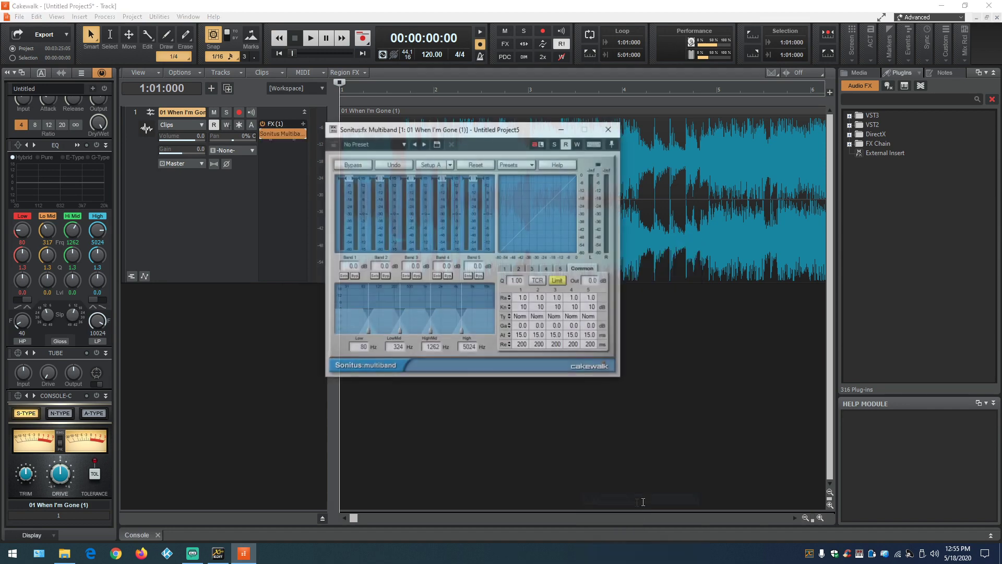
- Apply the Sonitus:fx factory preset Normal Master Medium to the multiband compressor
drag(497, 131, 561, 113)
click(587, 147)
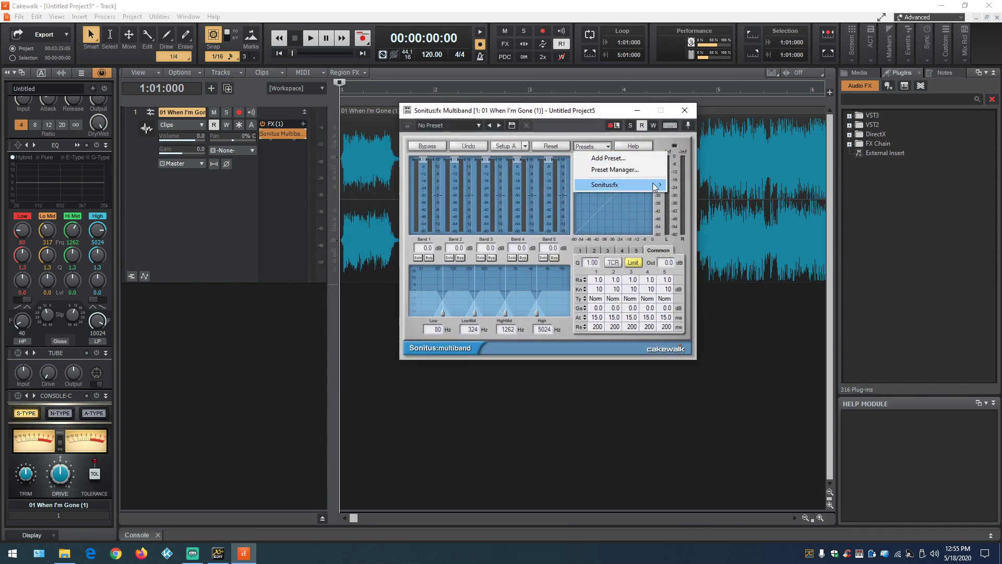
mouse_move(652, 186)
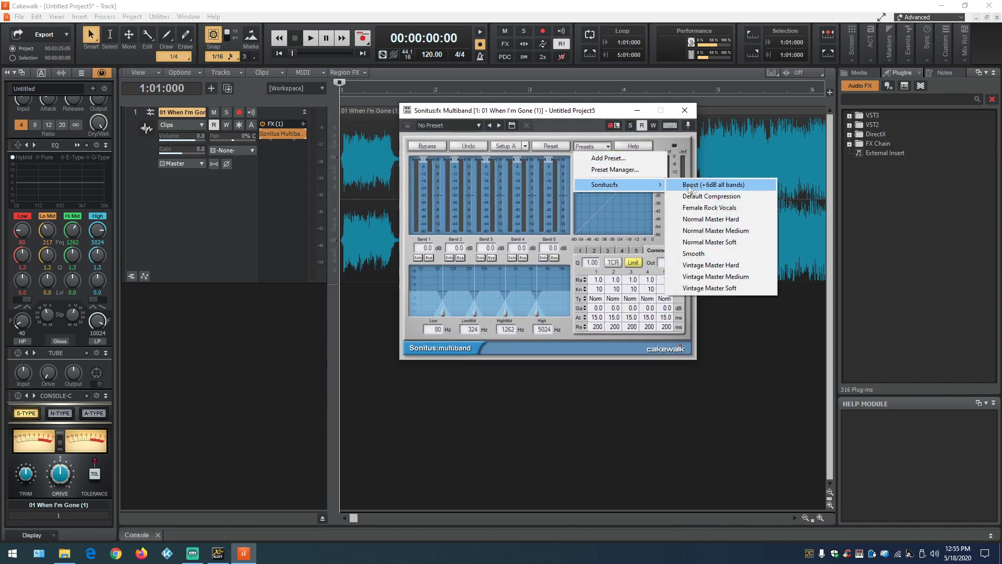
click(710, 230)
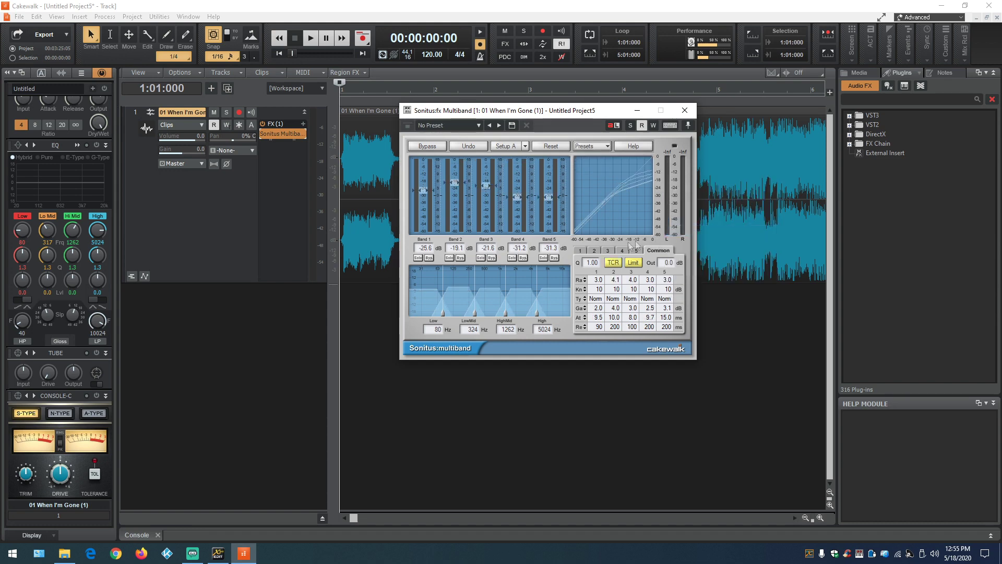
- Set the multiband compressor's gain to 3.6 dB on band 4 and 3.0 dB on band 2, then close the plug-in
click(524, 288)
drag(524, 287, 526, 286)
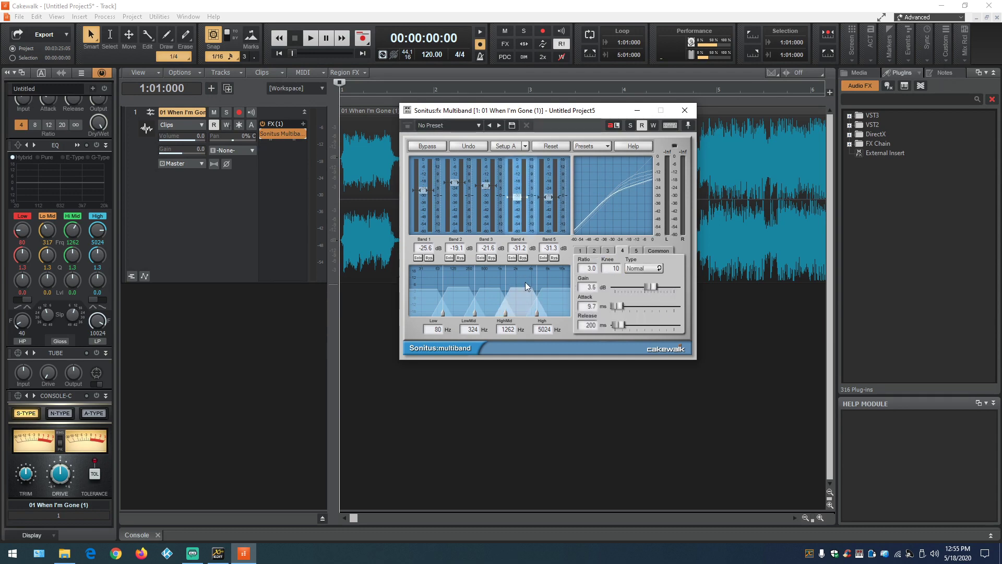
click(460, 287)
drag(460, 288, 461, 291)
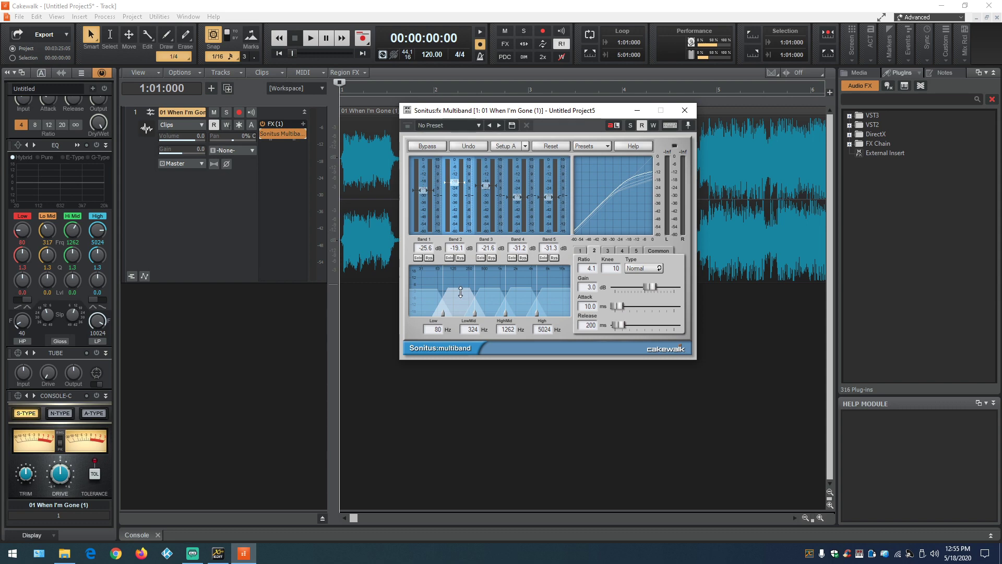
click(684, 110)
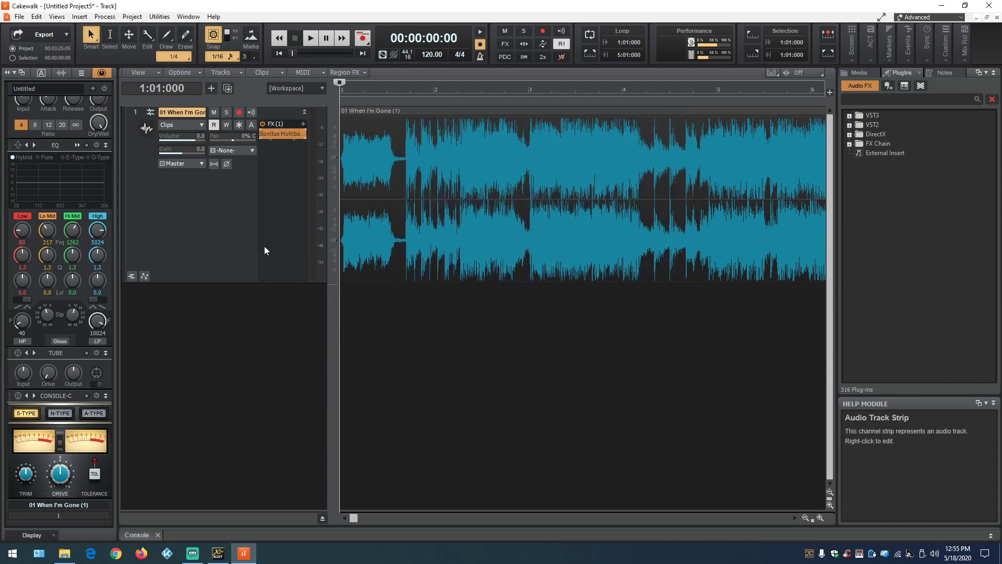
click(48, 35)
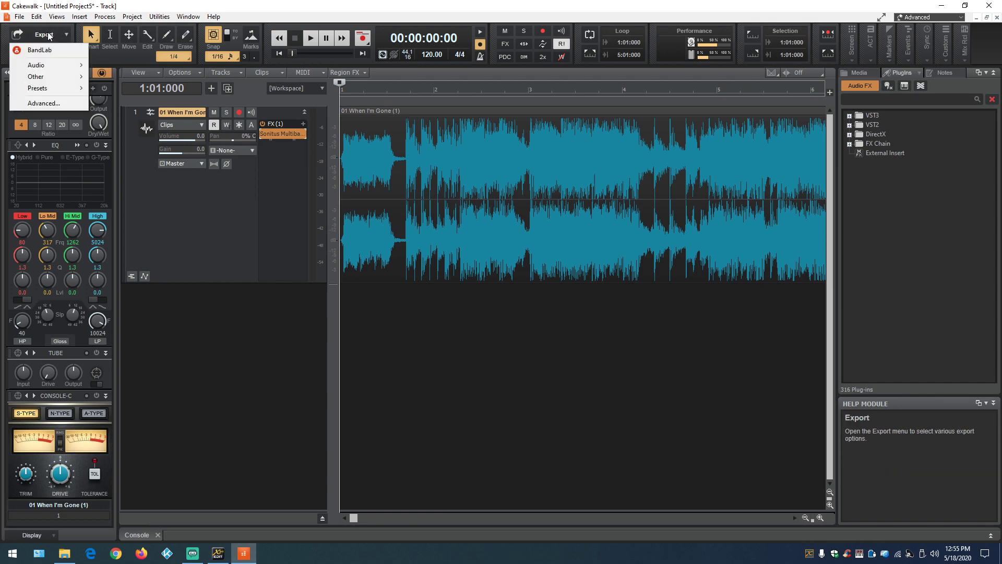
mouse_move(52, 66)
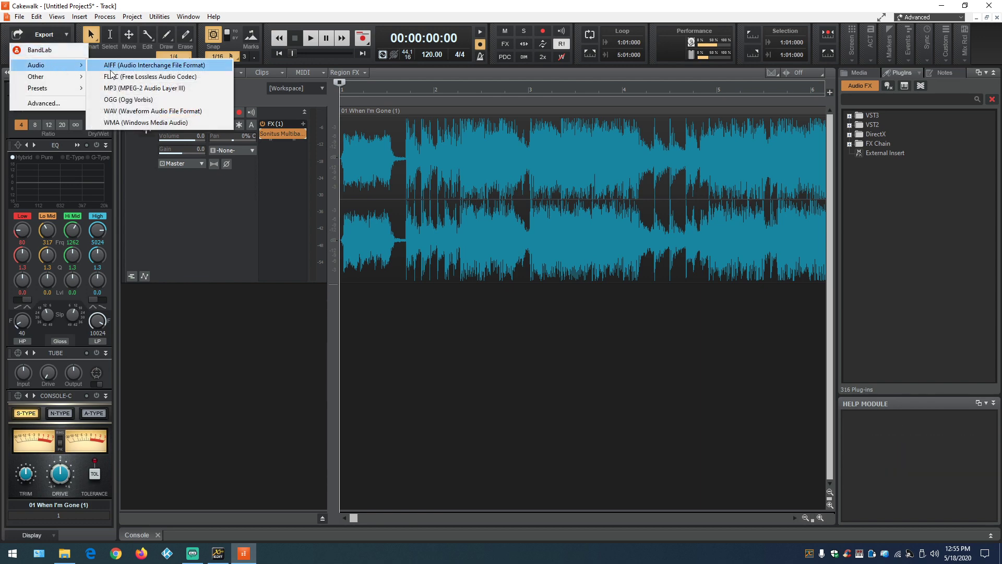
click(159, 88)
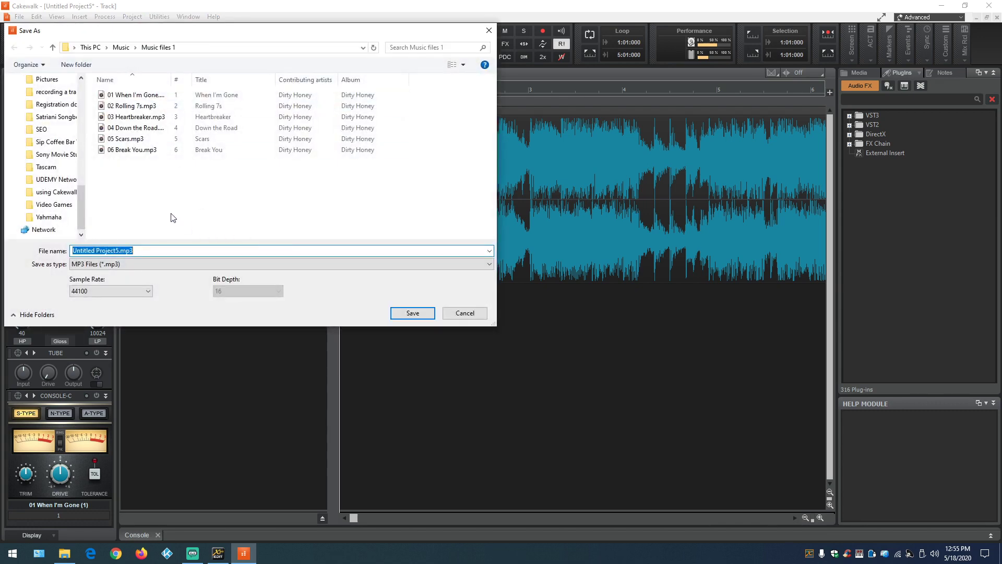
click(471, 313)
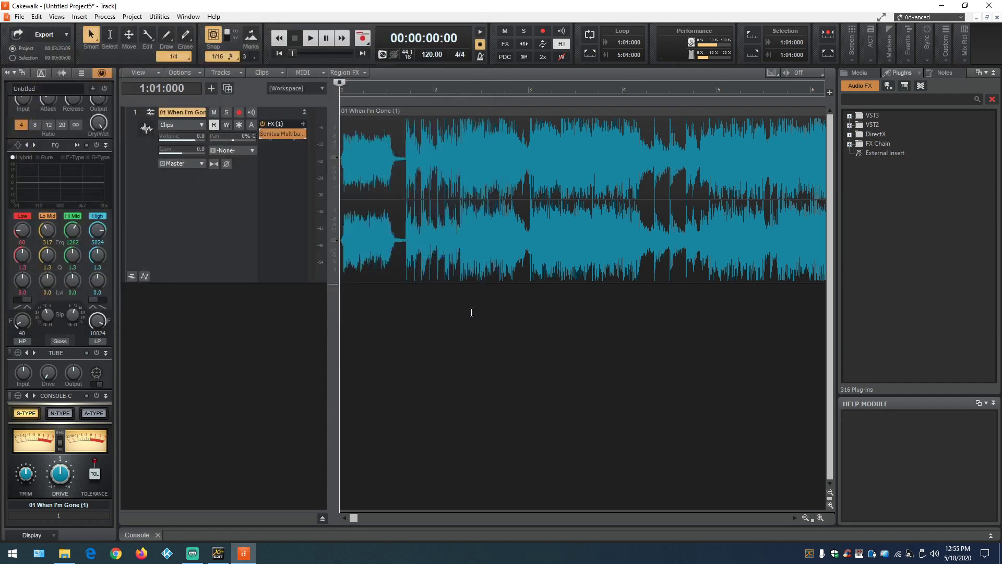
- Start an audio export to the Music folder with a bit depth of 16 and Pow-r 3 dithering
click(20, 16)
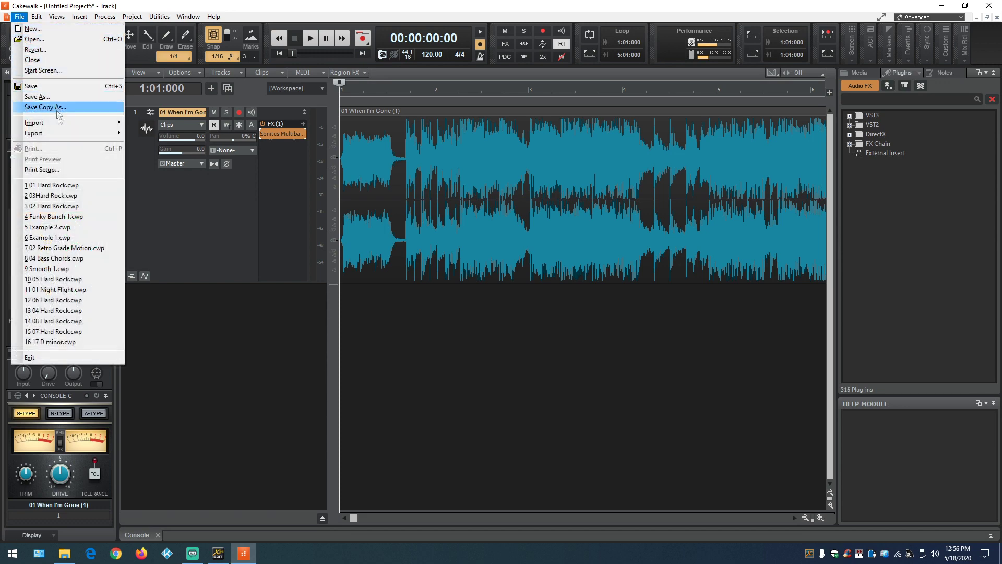
mouse_move(70, 134)
click(164, 137)
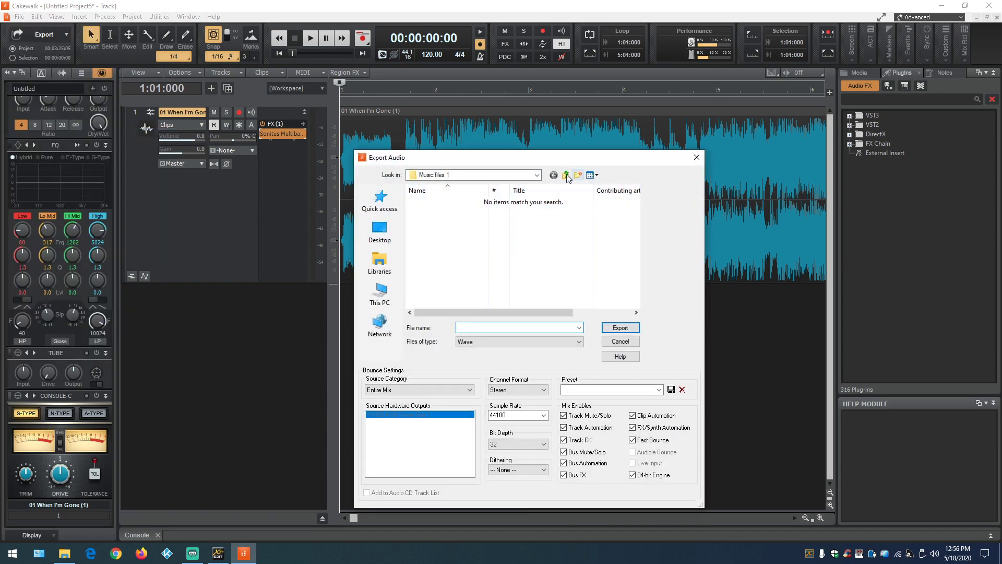
click(566, 177)
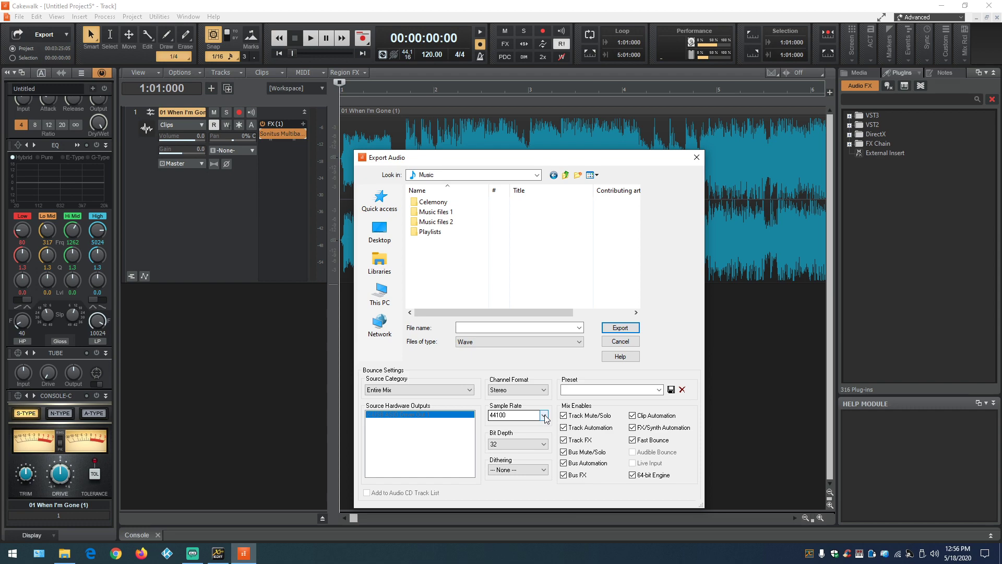
click(543, 444)
click(542, 453)
click(543, 469)
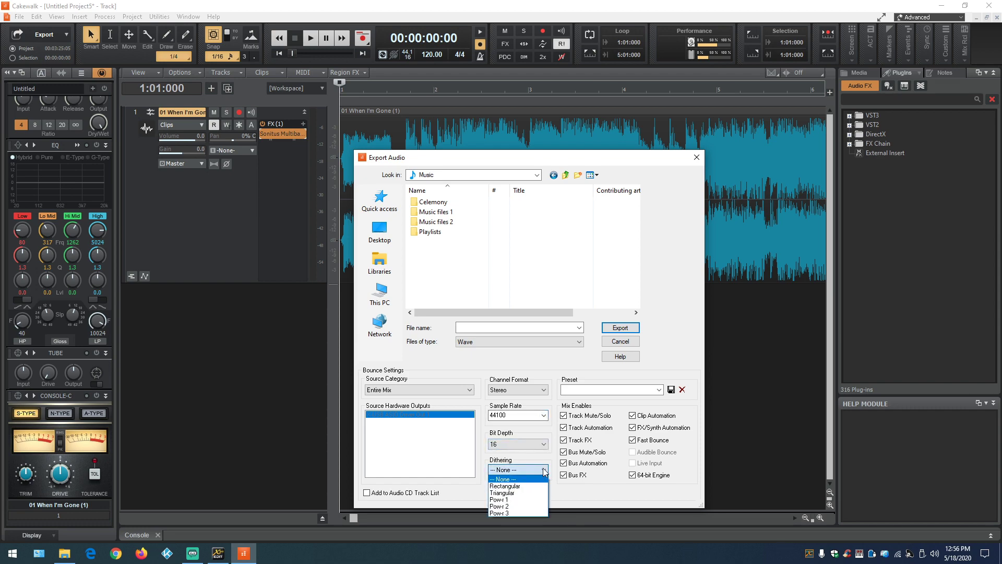
click(533, 512)
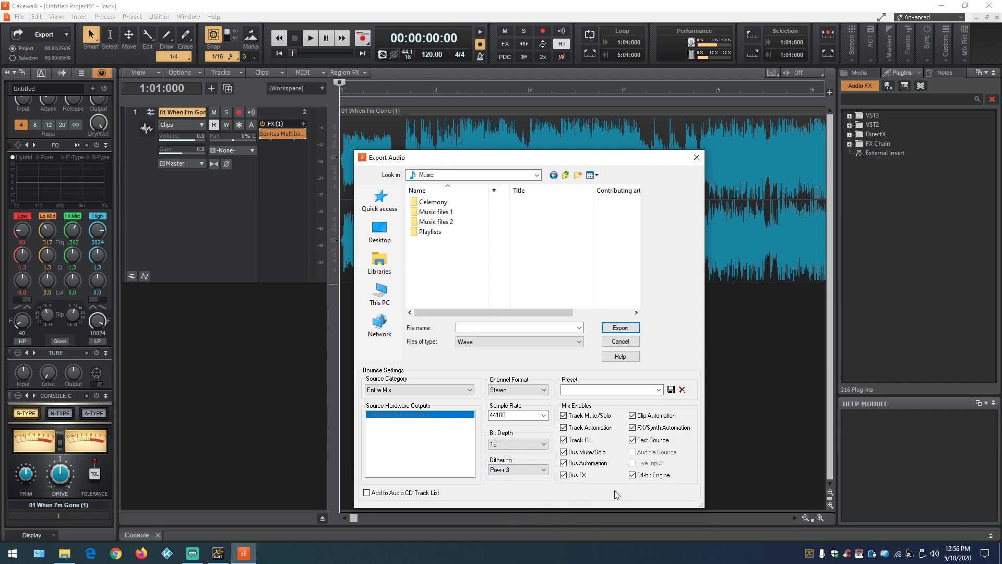
- Choose MP3 as the export file type, name the file Song demo and proceed with the export
click(578, 342)
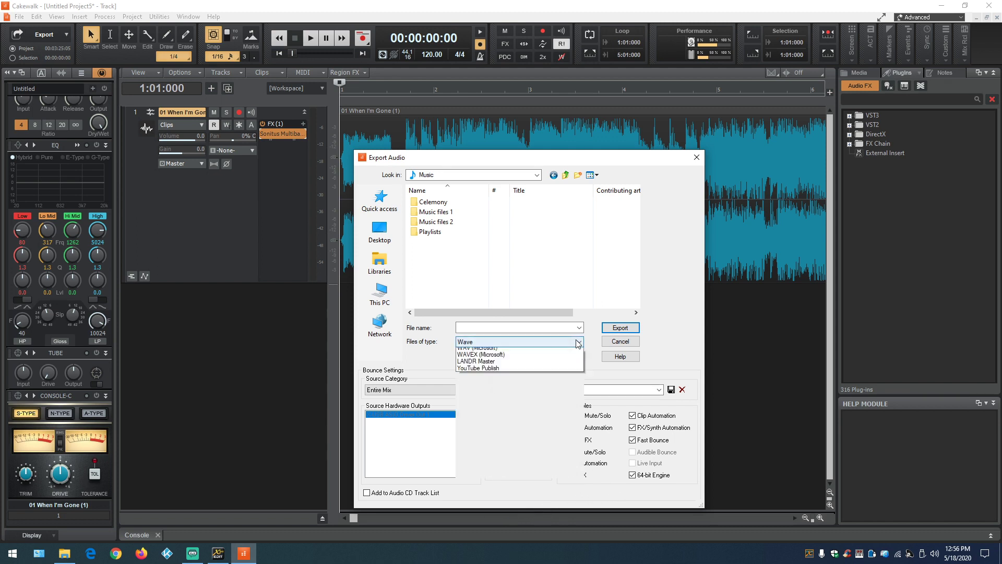
click(560, 372)
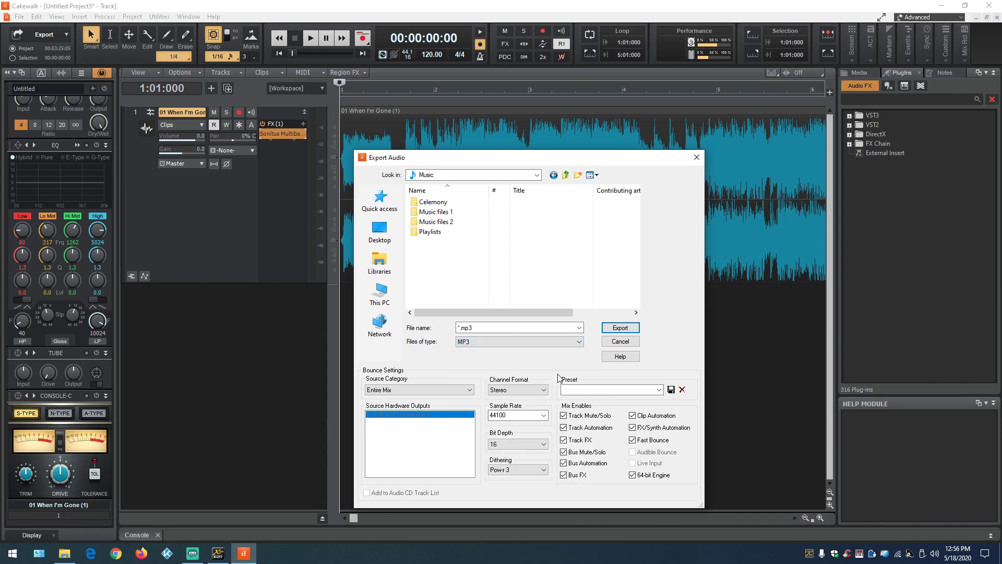
click(458, 327)
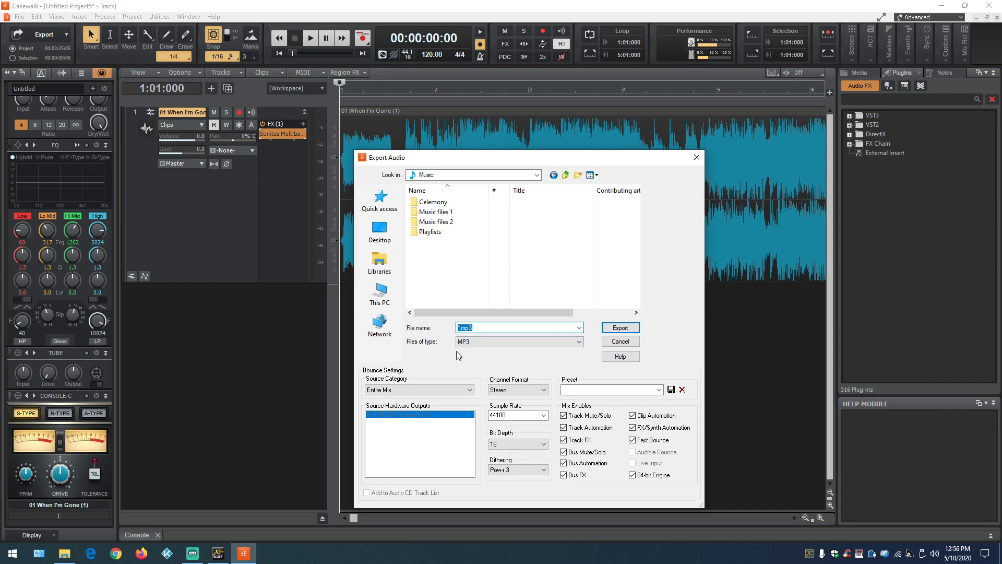
text(Song demo)
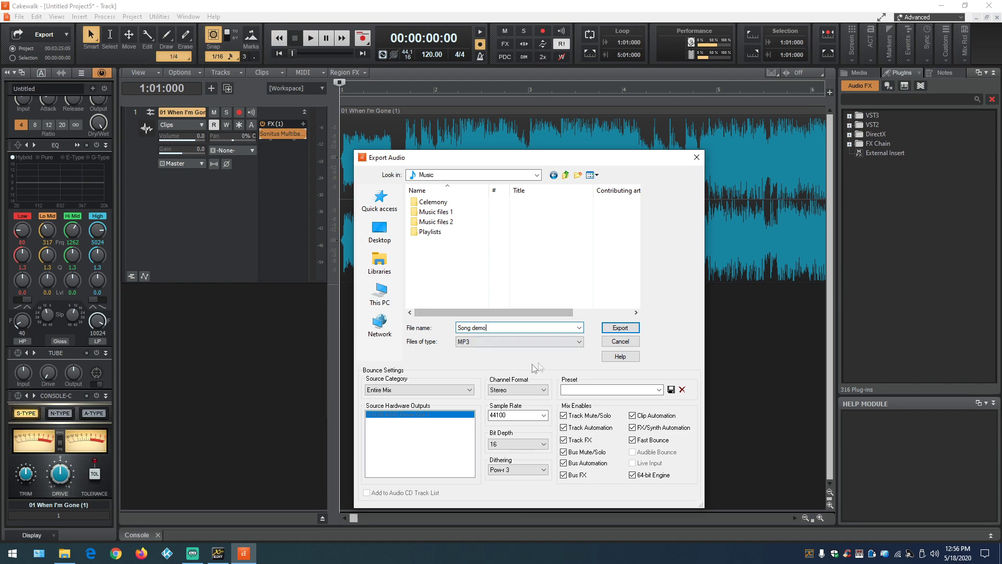
click(620, 327)
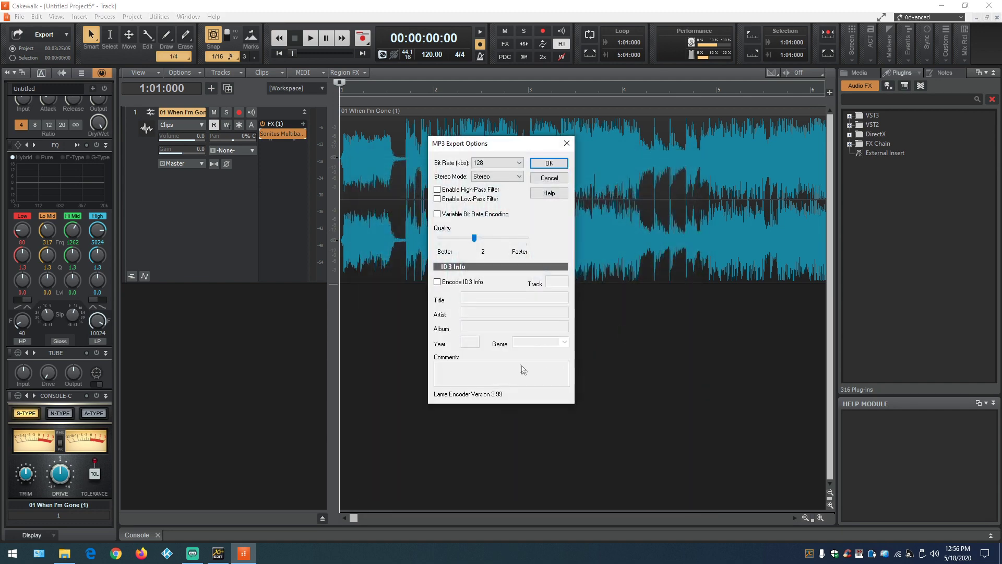
- Export the MP3 with high-pass and low-pass filters, variable bit rate encoding, quality 0 and ID3 info encoding enabled
click(438, 190)
click(438, 215)
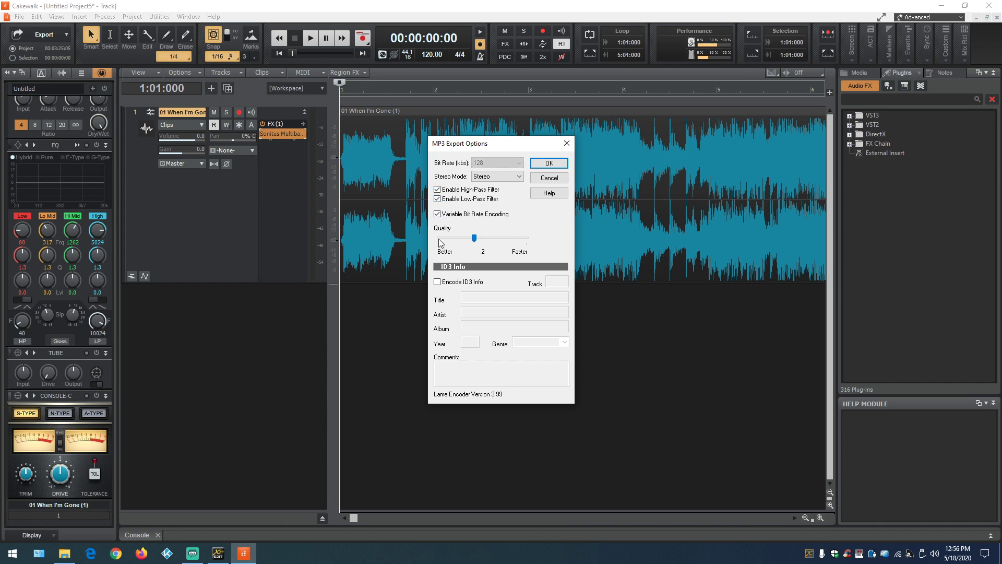
drag(473, 238, 428, 239)
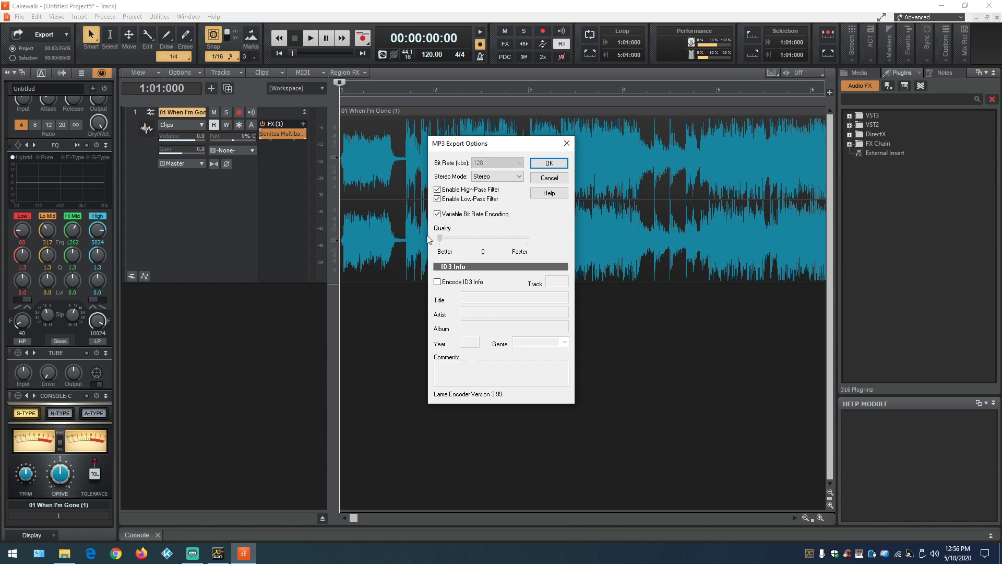
click(437, 282)
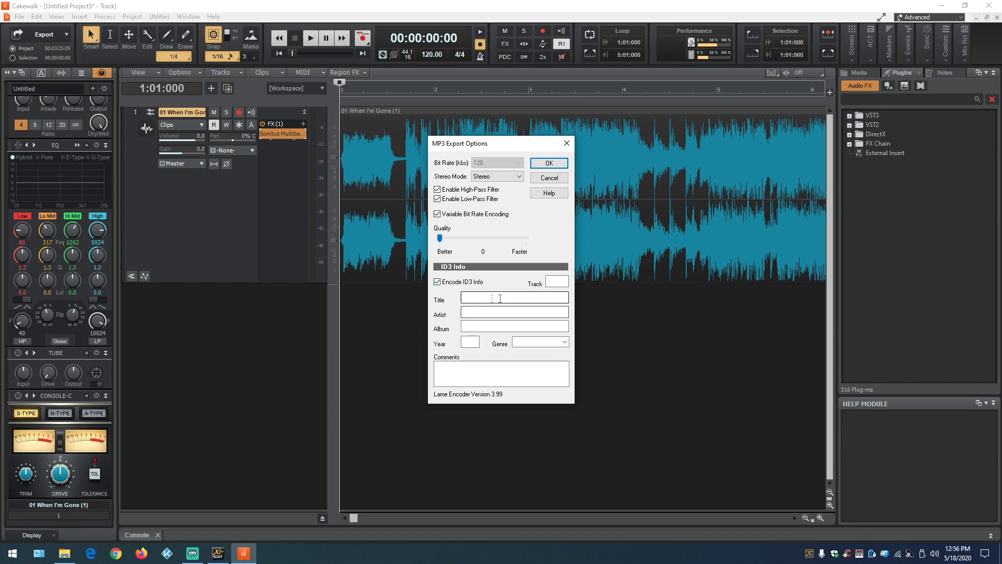
click(548, 162)
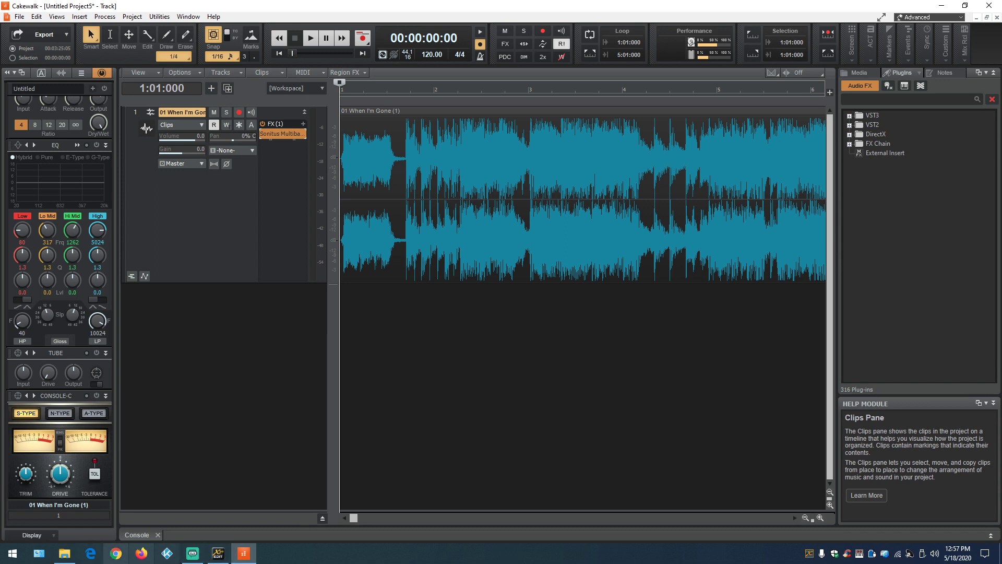
- Switch to File Explorer and open the Music folder to check the exported file
click(66, 558)
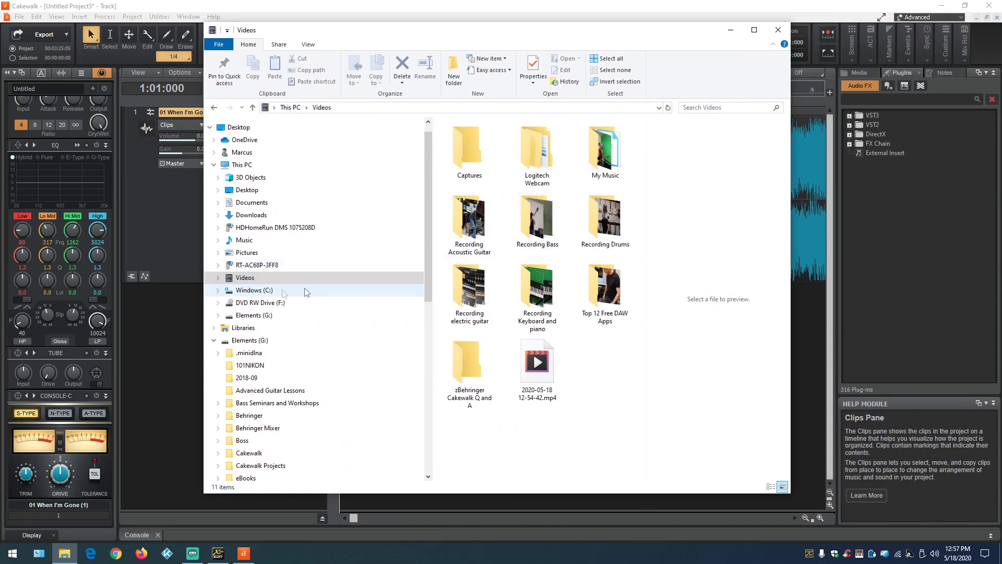
click(244, 241)
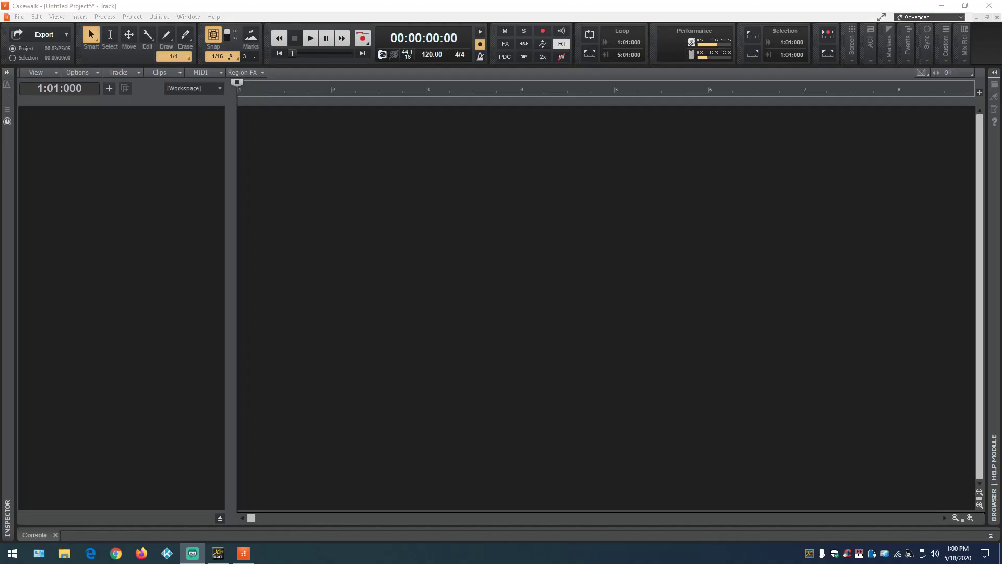
- Add 16 audio tracks to the empty project and fit them to the height of the track view
click(110, 87)
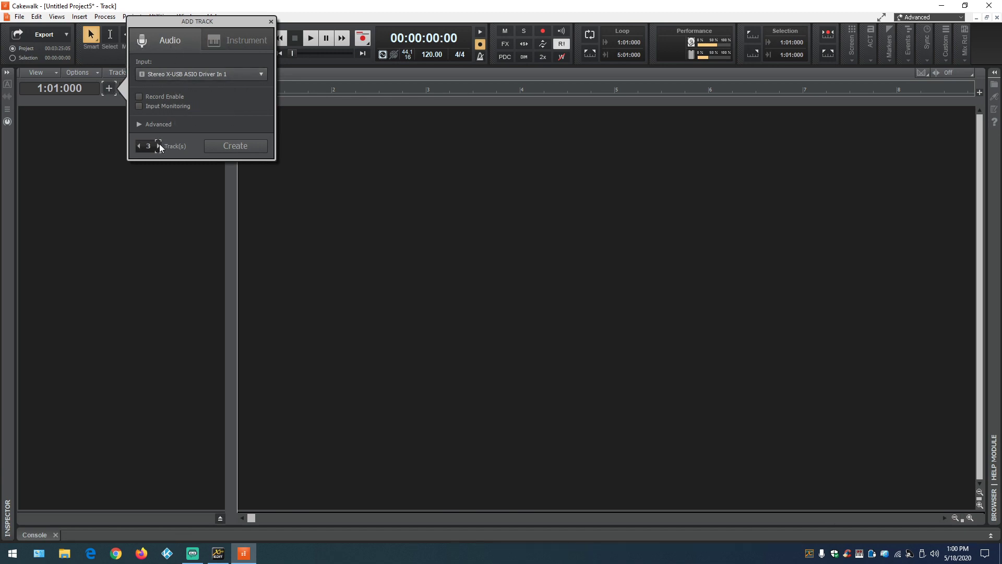
scroll(159, 147, up, 5)
click(235, 146)
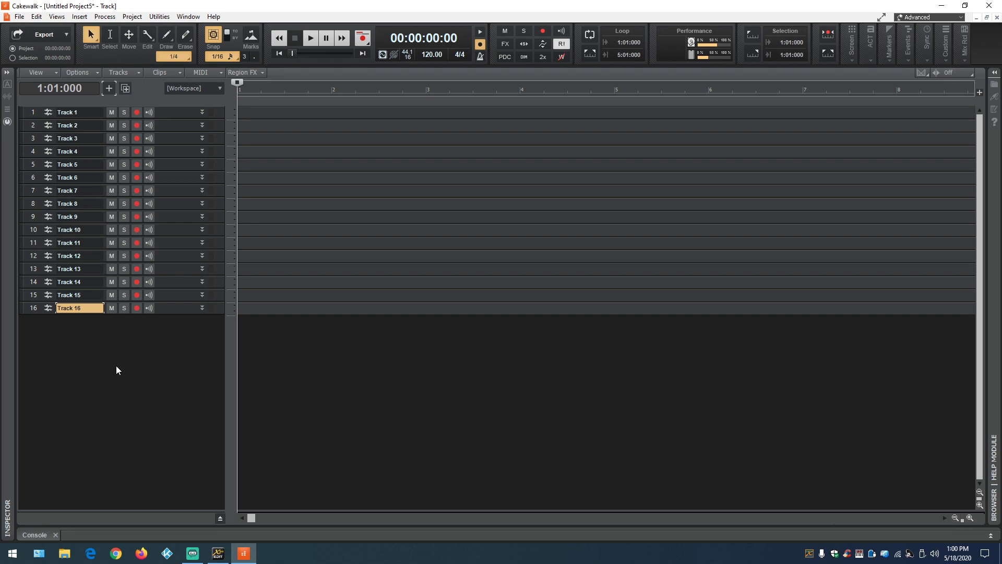
key(f)
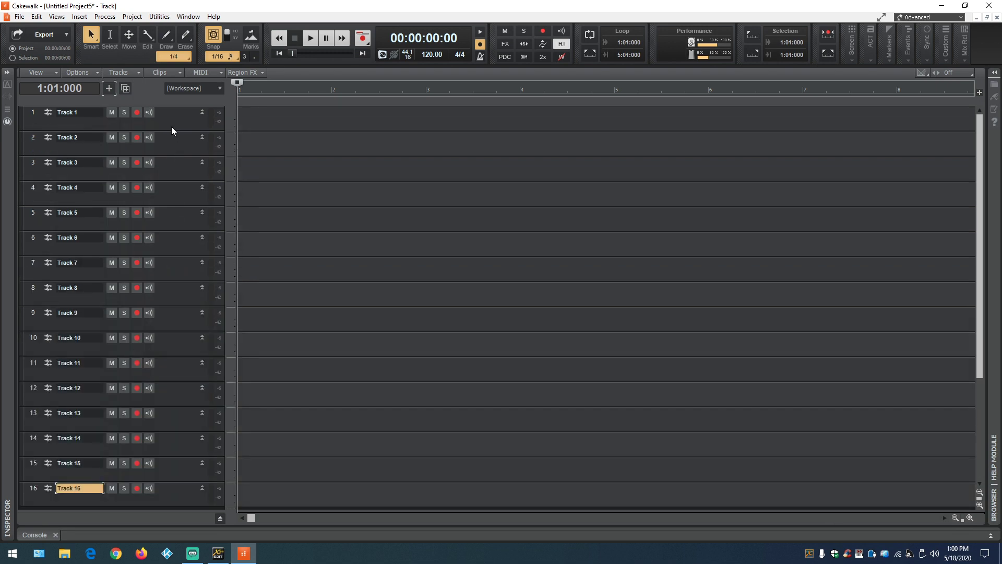
- Expand Track 1 and set its input to Left X-USB ASIO Driver In 1
drag(172, 130, 169, 204)
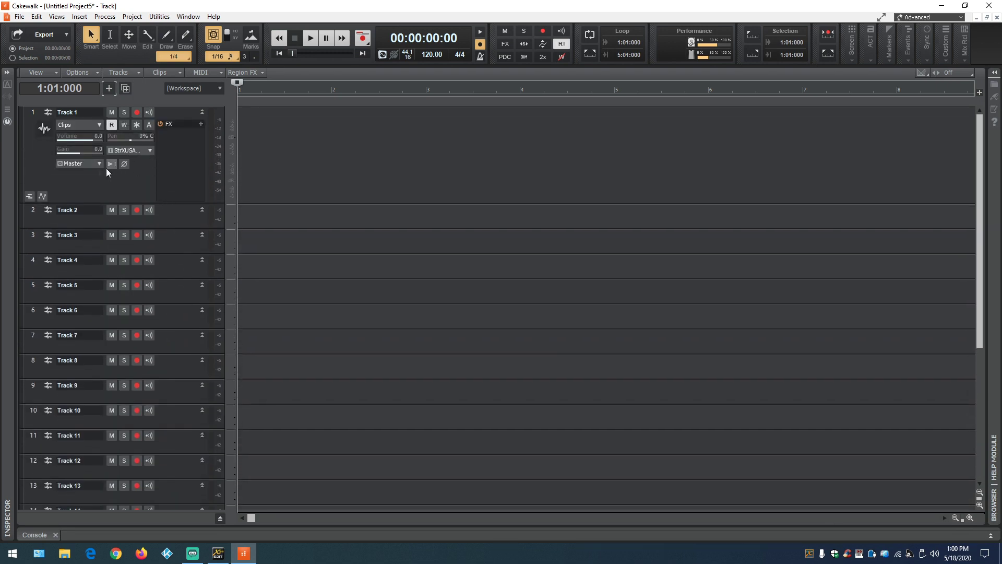
click(150, 149)
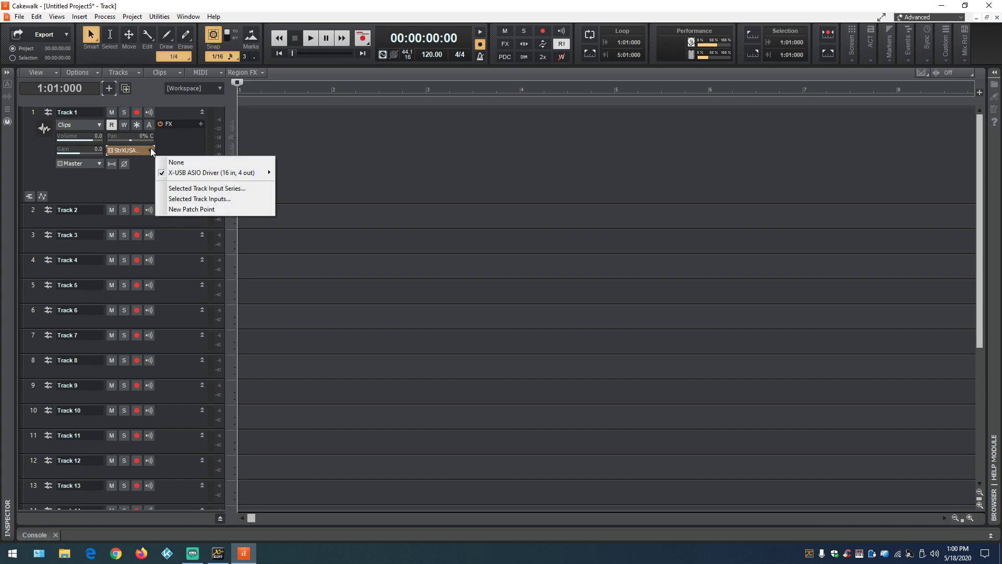
mouse_move(252, 171)
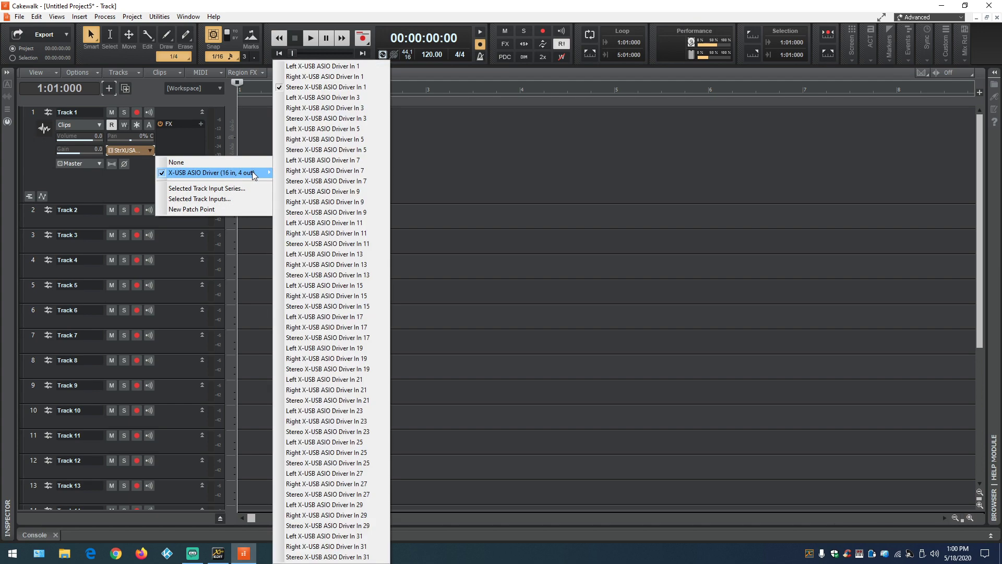
click(322, 66)
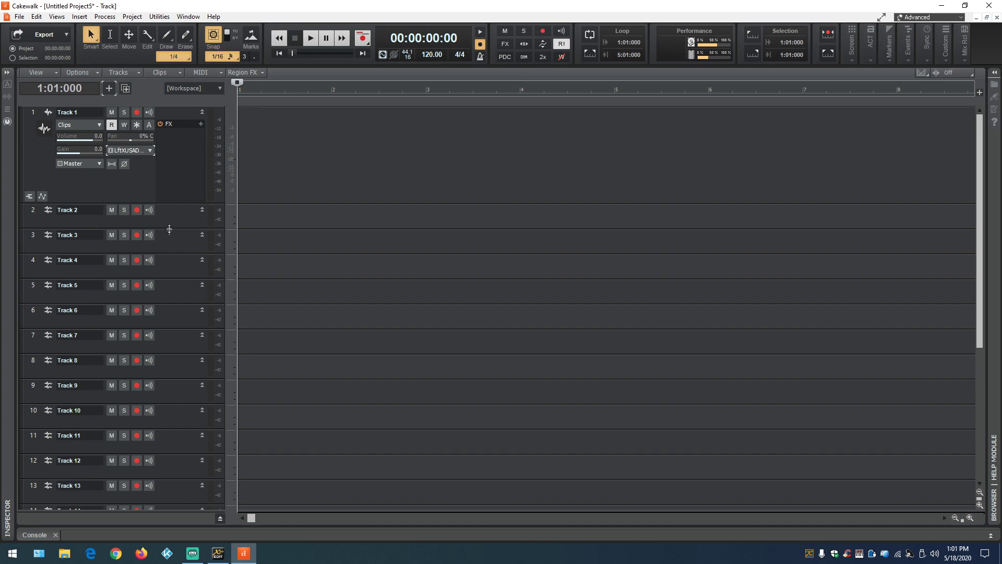
- Expand Track 2 and set its input to Right X-USB ASIO Driver In 3
drag(169, 229, 167, 308)
click(148, 249)
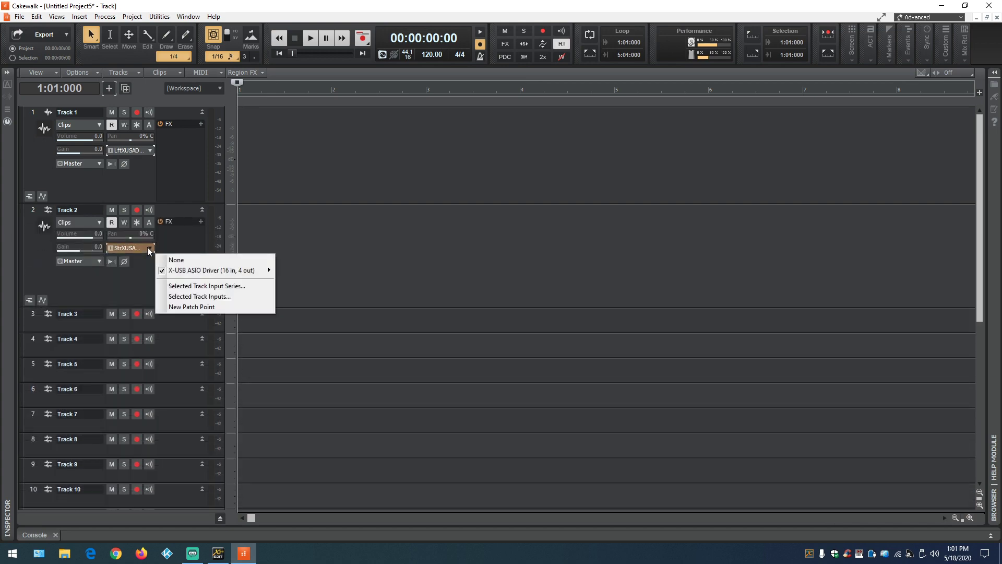
mouse_move(214, 271)
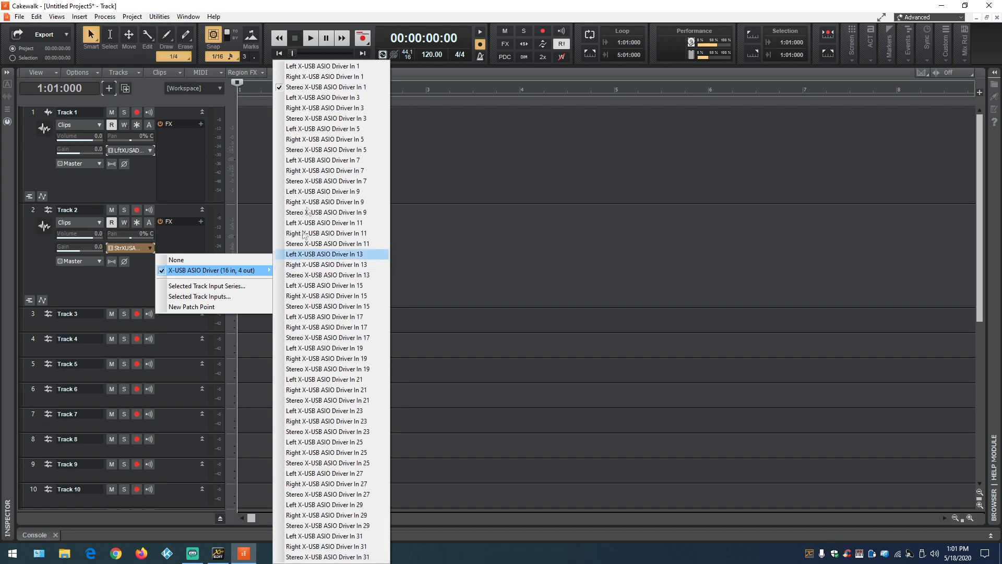
click(302, 108)
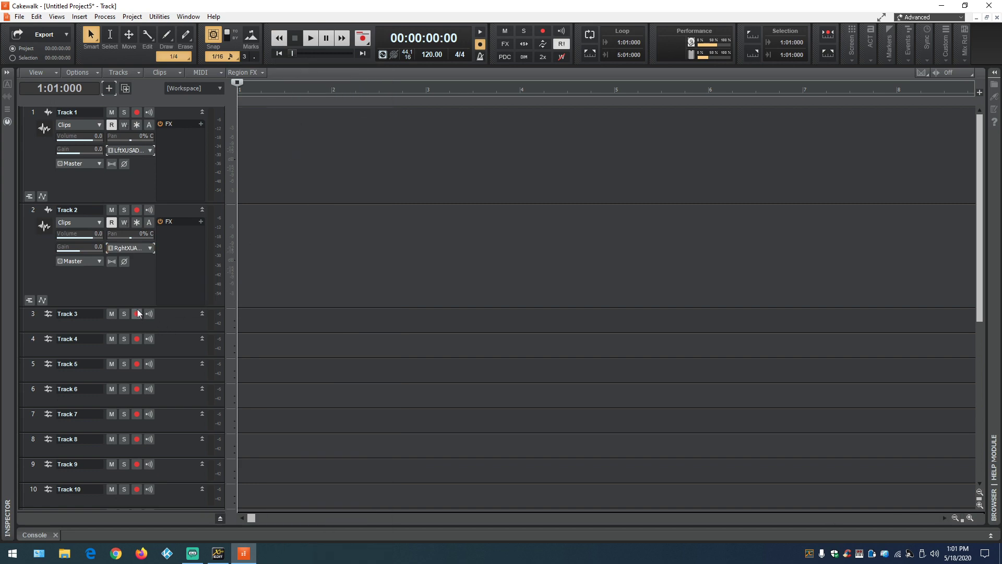
- Expand Track 3 and set its input to Left X-USB ASIO Driver In 5
drag(111, 332, 114, 395)
click(150, 352)
mouse_move(236, 377)
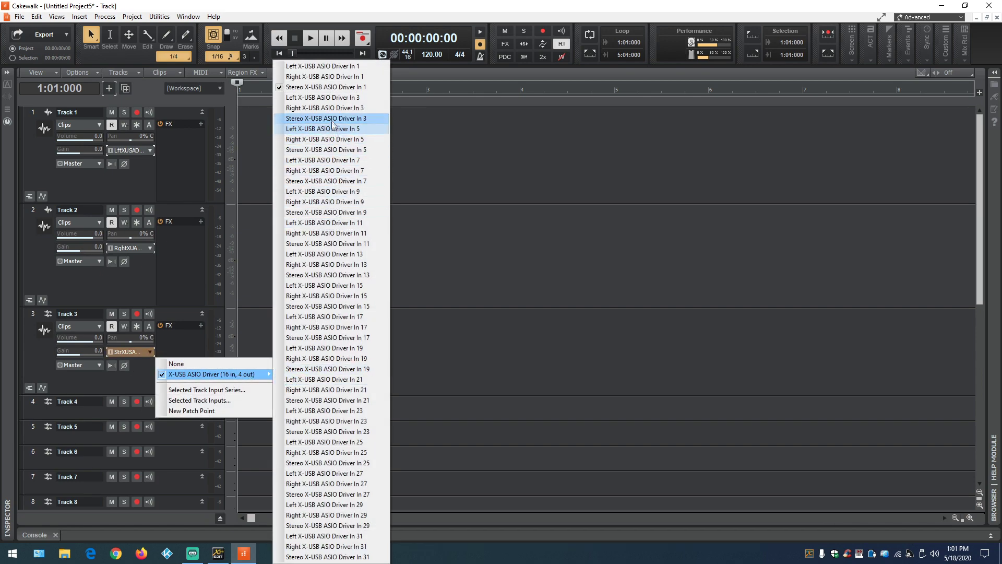
click(327, 130)
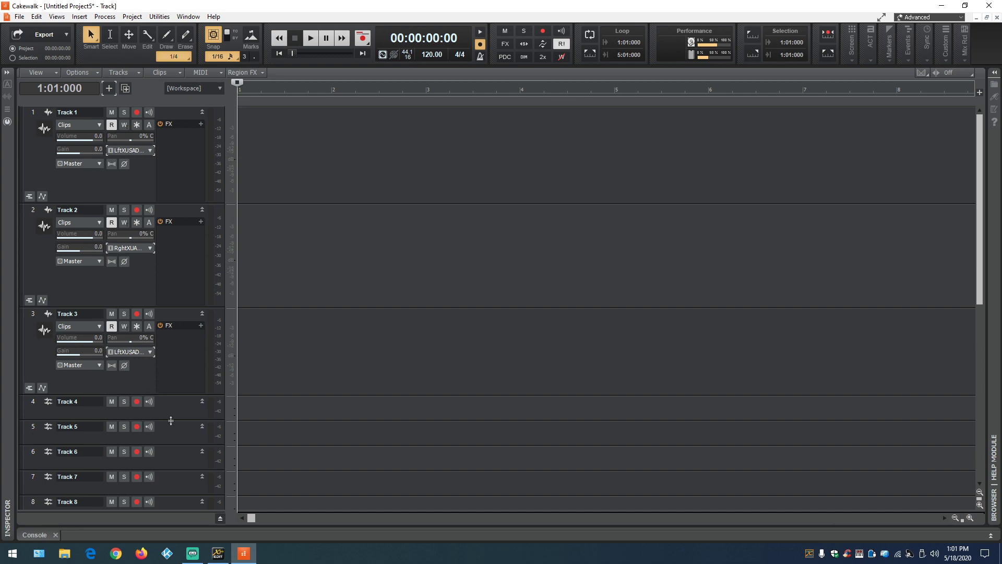
- Expand Track 4 and set its input to Right X-USB ASIO Driver In 5
drag(171, 420, 171, 479)
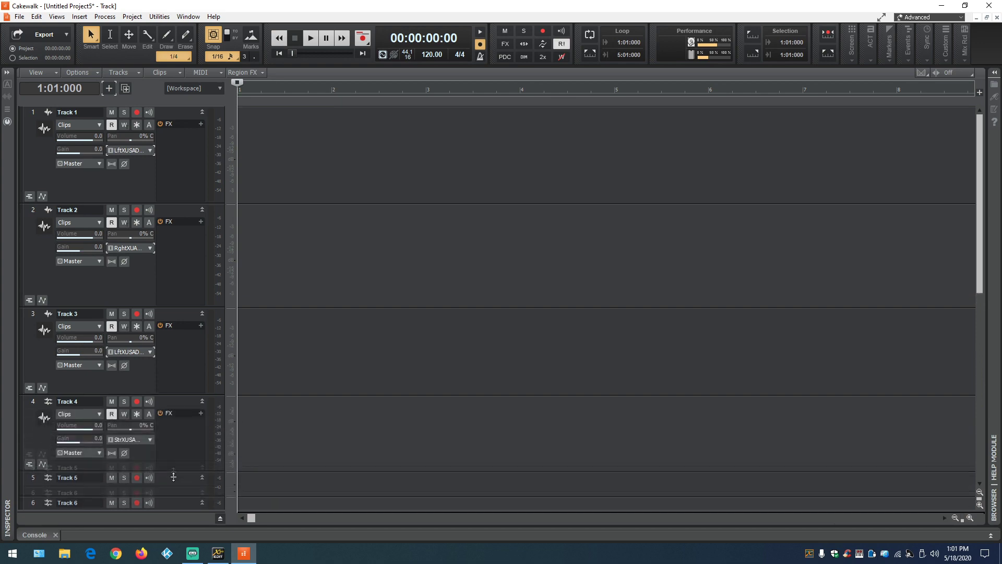
click(150, 440)
mouse_move(245, 462)
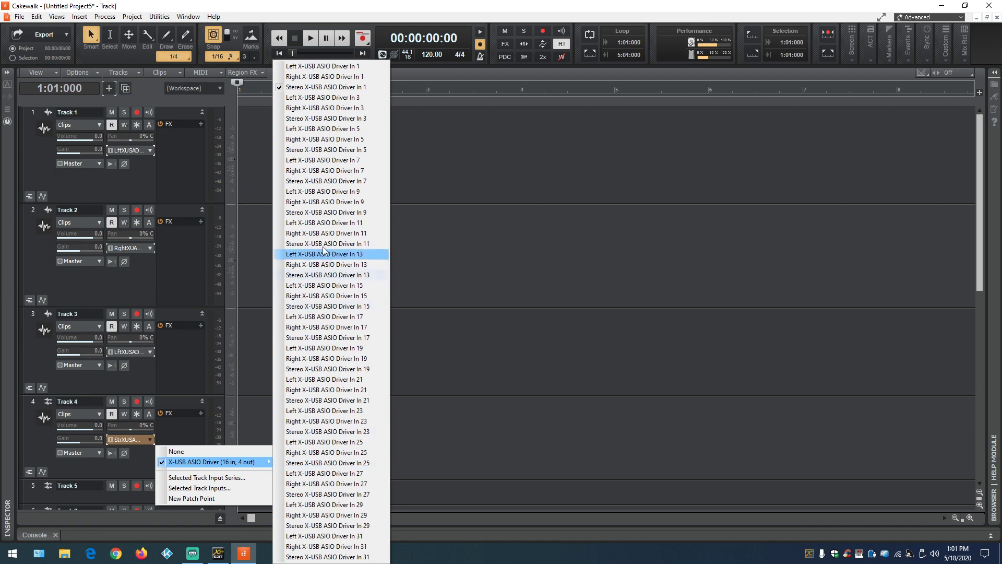
click(324, 139)
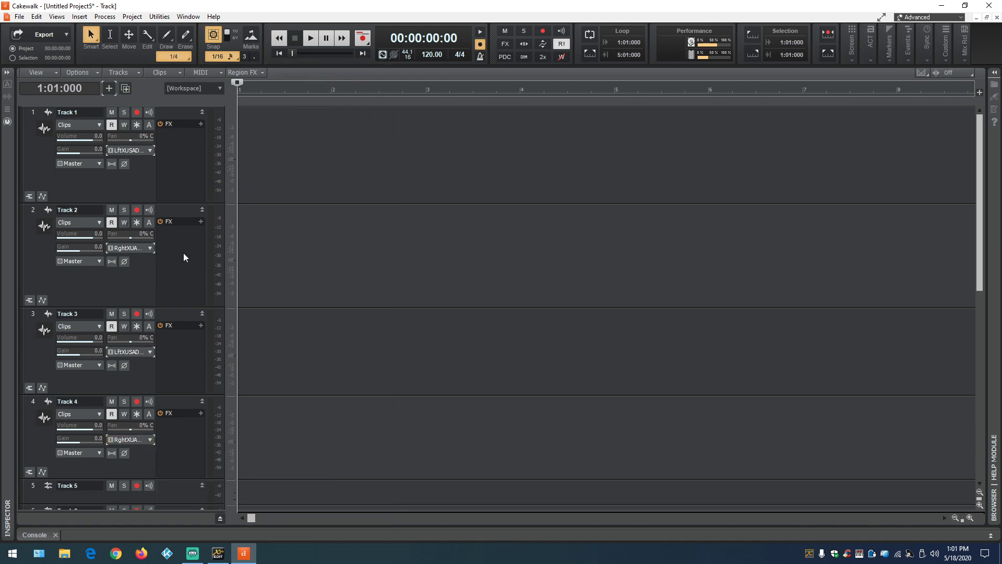
- Arm Tracks 1 through 4 for recording
click(136, 113)
click(137, 209)
click(137, 313)
click(137, 402)
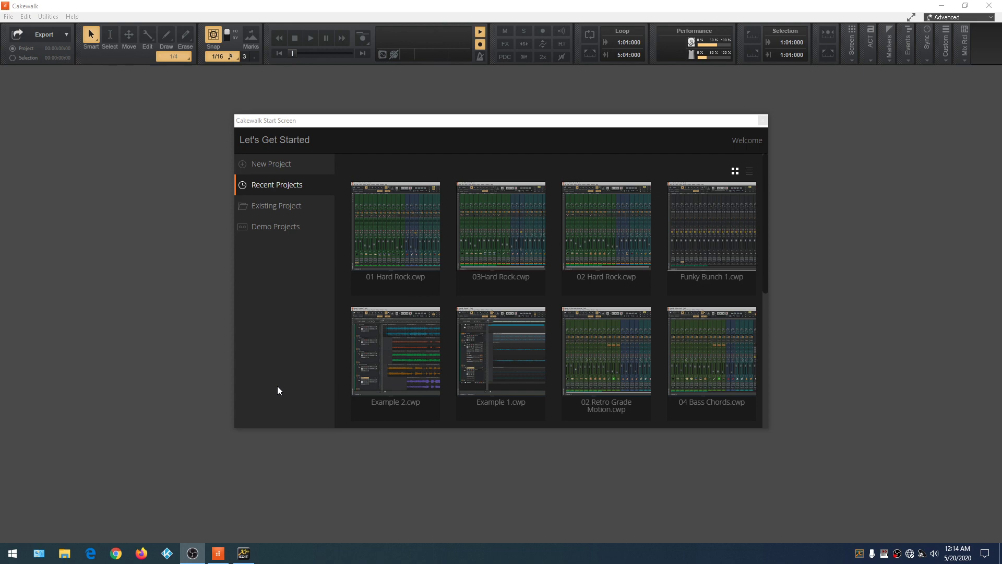
- Create a new project from the Empty Project template and collapse the Inspector and the Browser
click(273, 164)
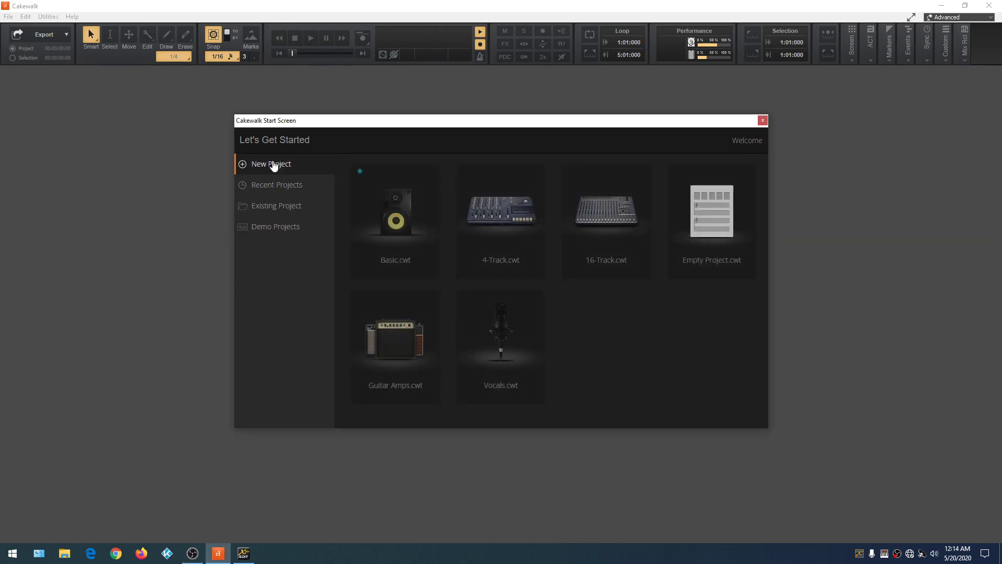
click(712, 223)
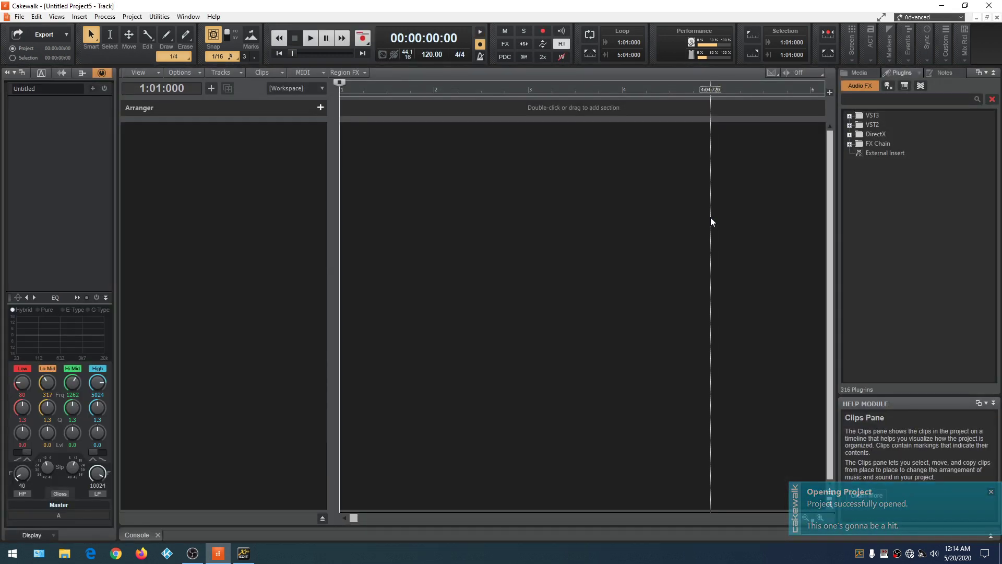
key(i)
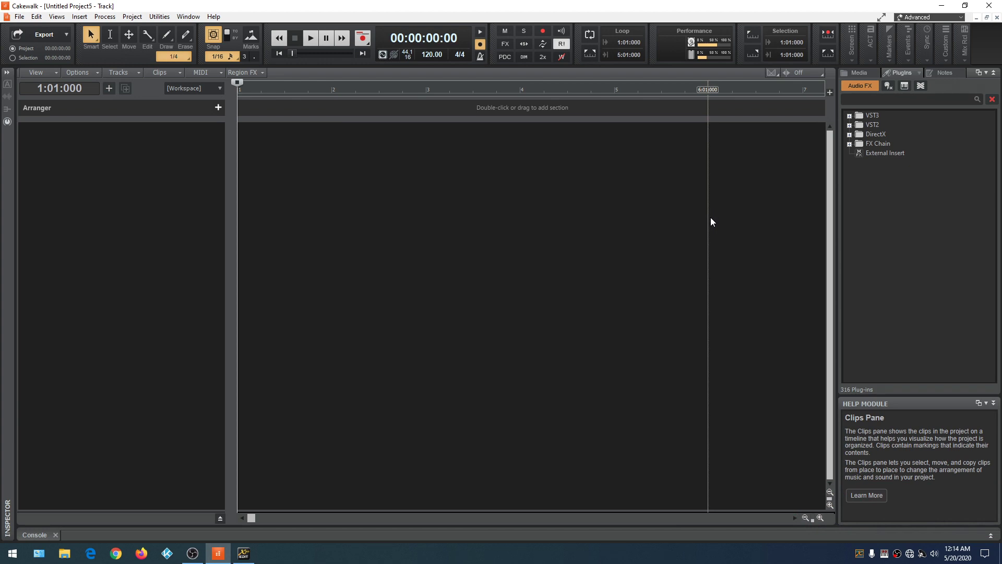
key(b)
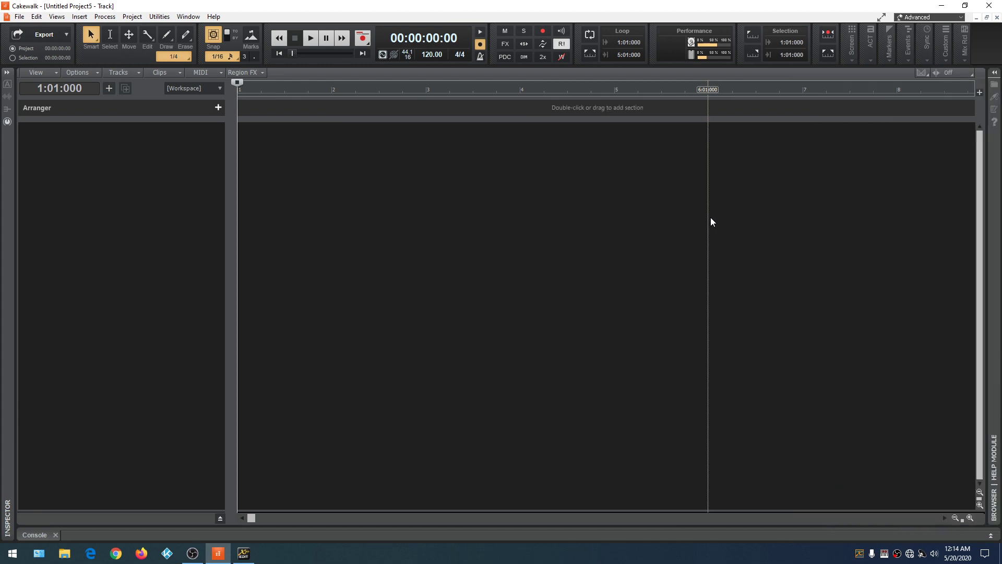
- Show the console at full window height and look at the options available for the Master bus
key(d)
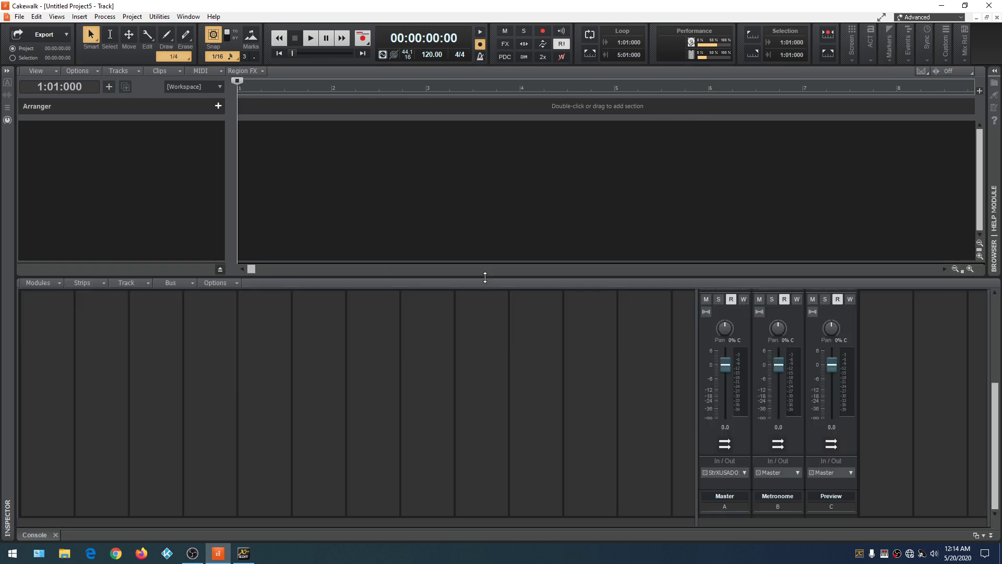
drag(485, 277, 519, 65)
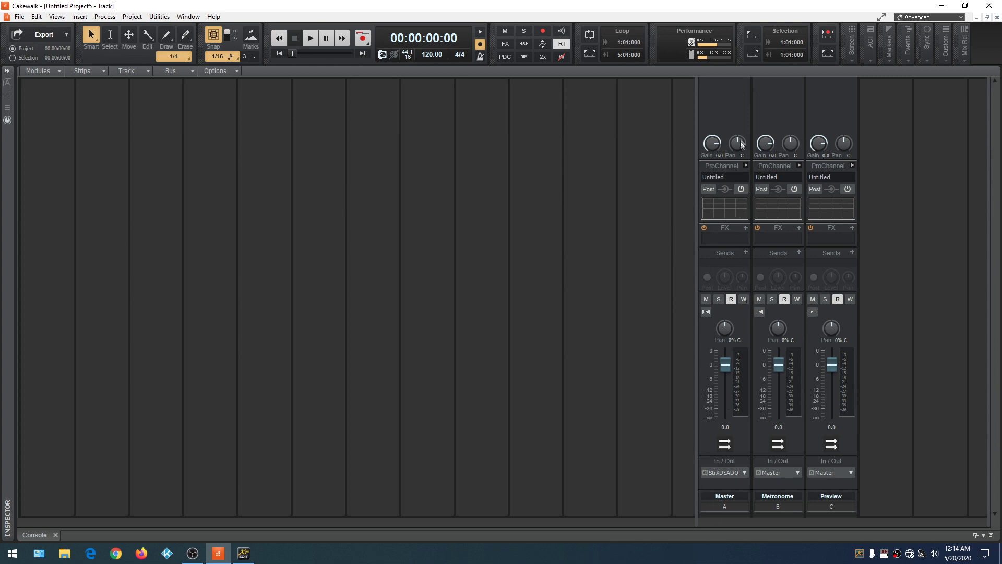
right_click(719, 99)
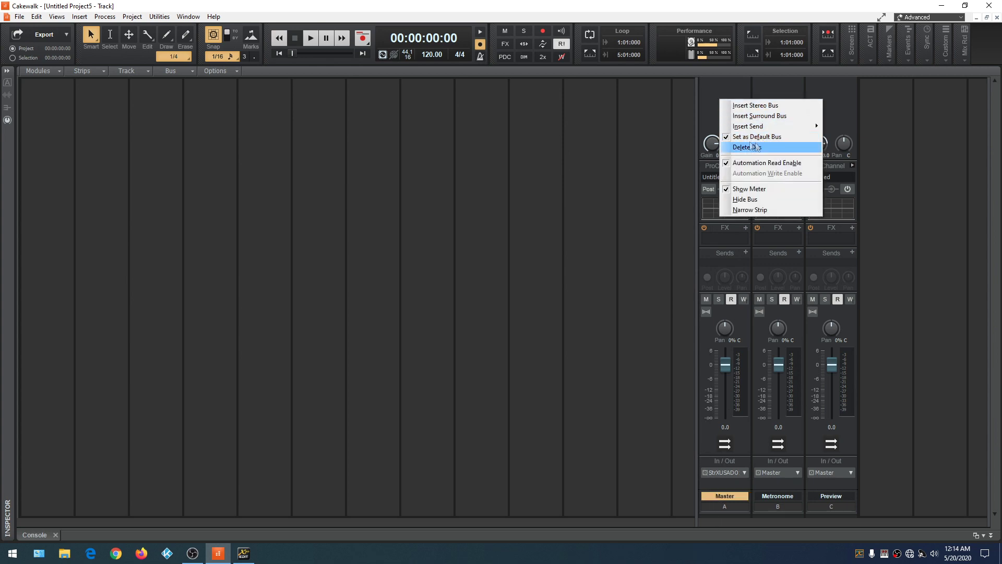
click(471, 162)
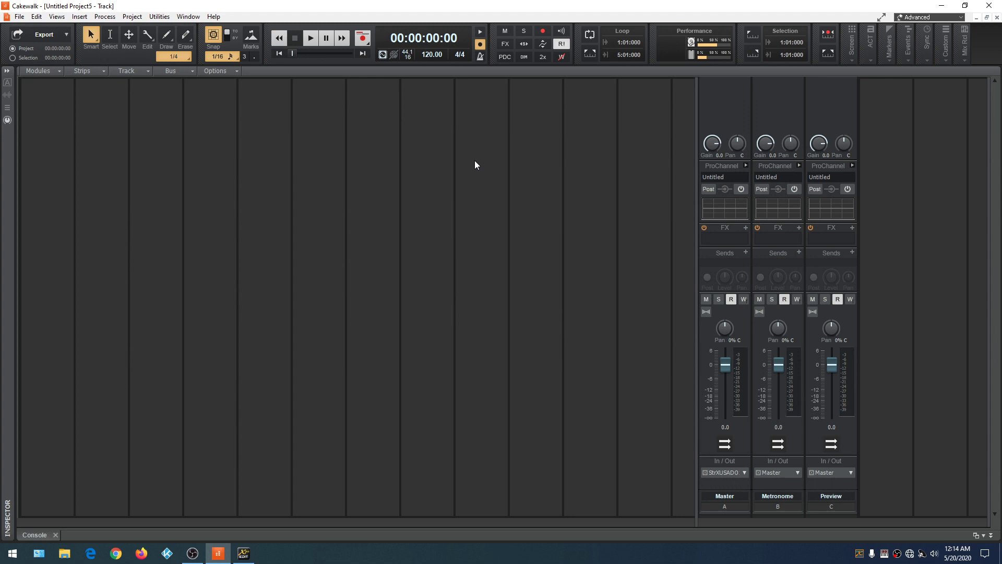
- Insert an audio track in the console and lower the Preview bus volume slightly
right_click(49, 233)
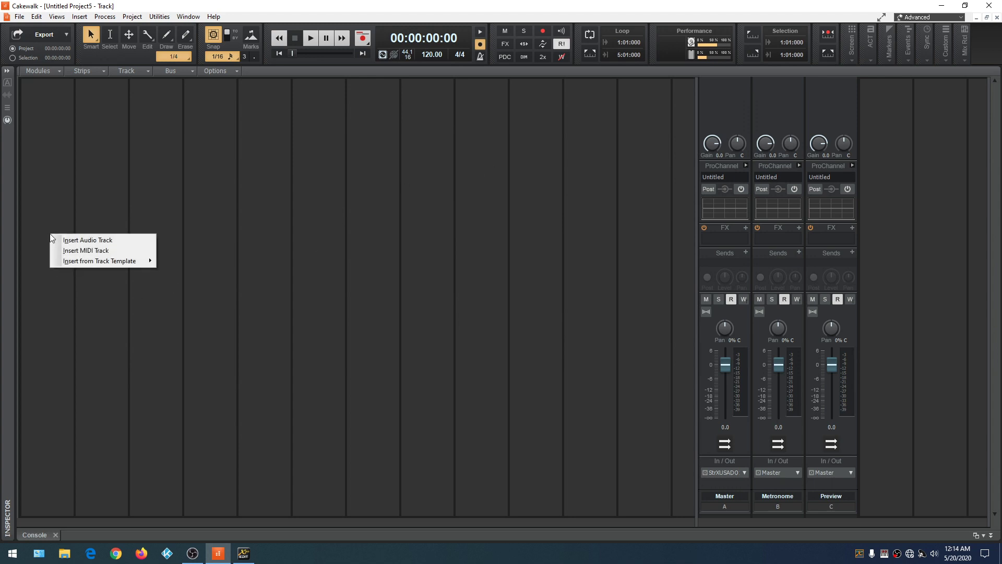
click(82, 240)
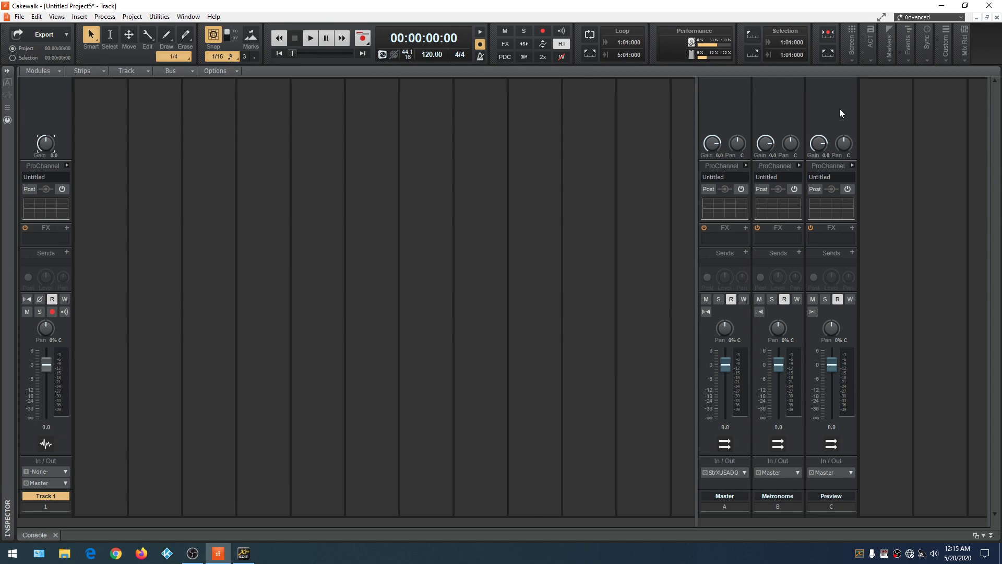
mouse_move(835, 365)
mouse_down()
mouse_move(835, 415)
mouse_move(835, 366)
mouse_up()
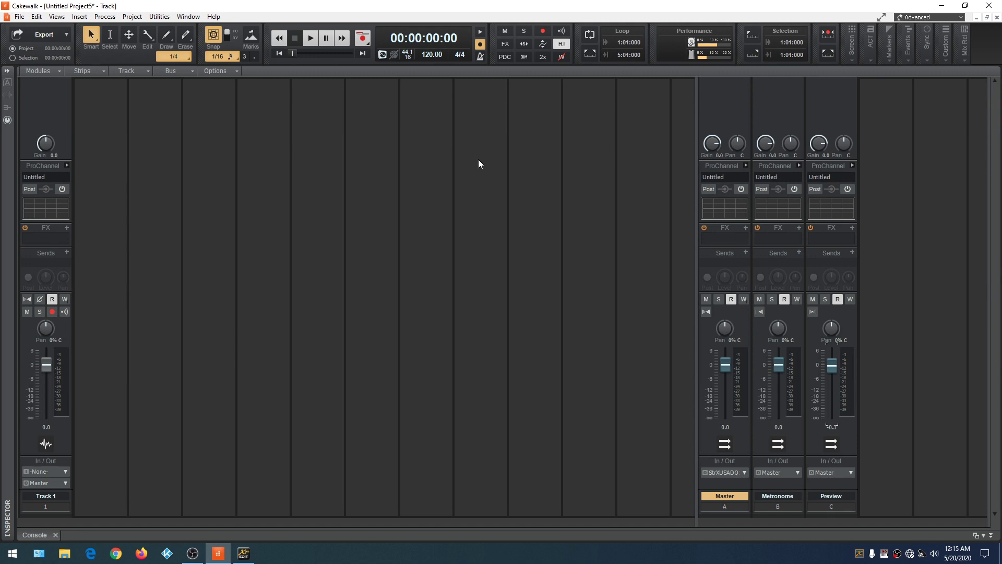
- Return from the console to the track view and enlarge Track 1 to show its controls
key(d)
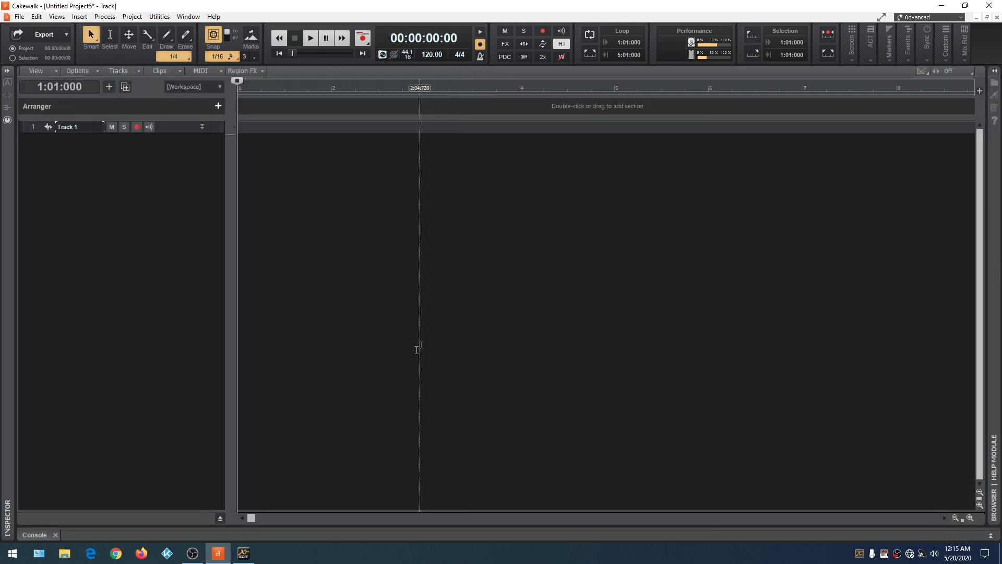
drag(176, 133, 165, 218)
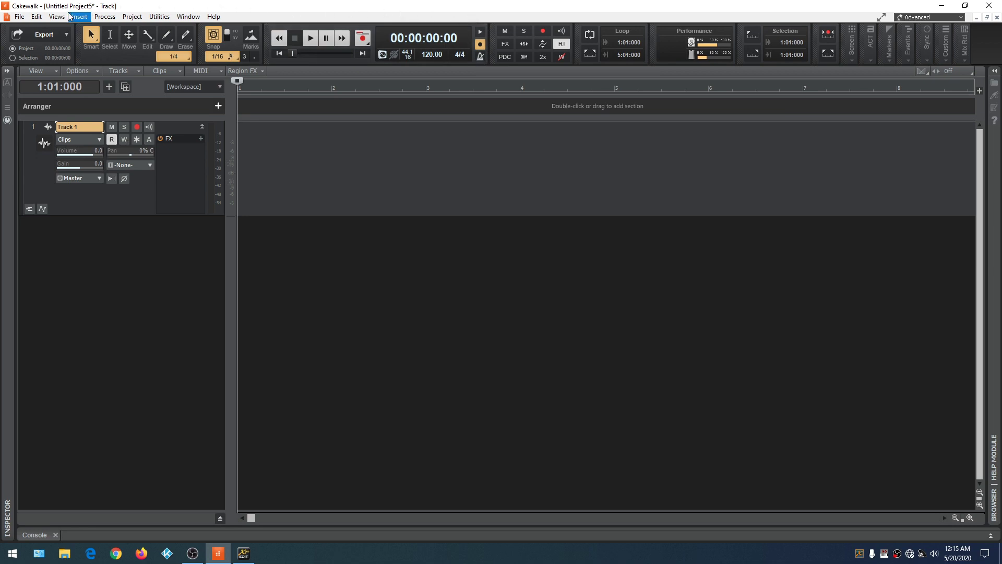
- Look through the audio preferences for devices, driver settings, playback and recording, and the configuration file
click(35, 20)
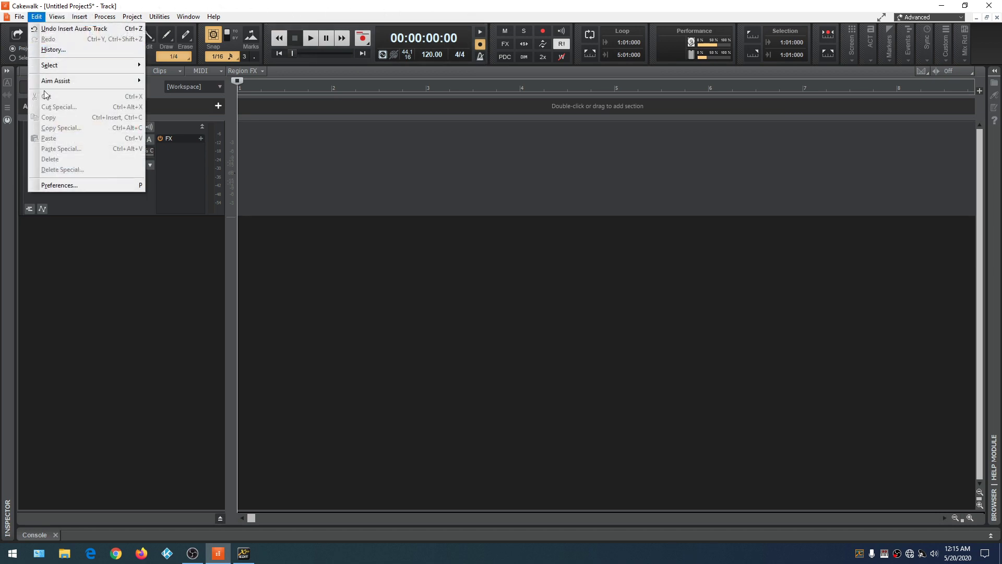
click(58, 185)
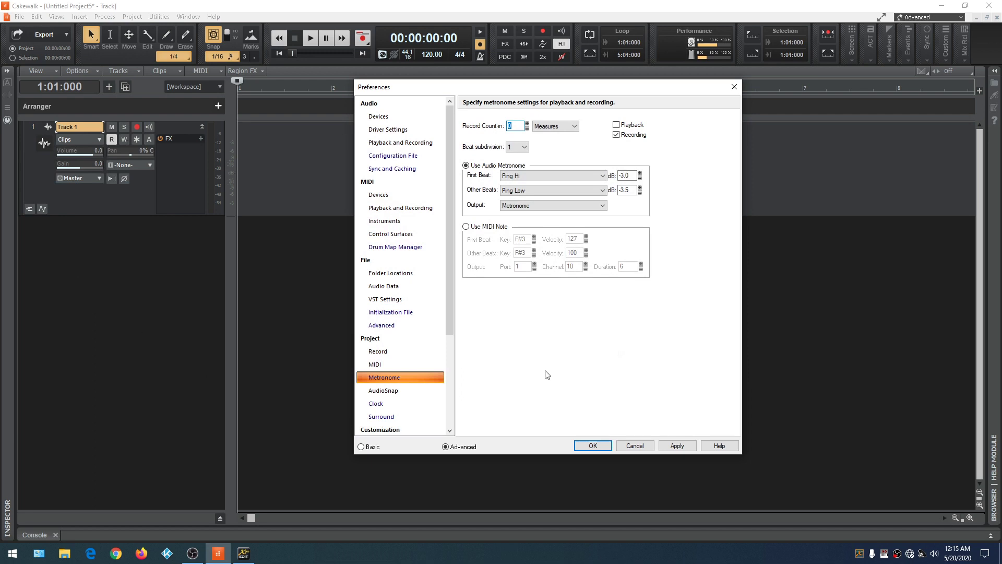
drag(562, 94, 525, 106)
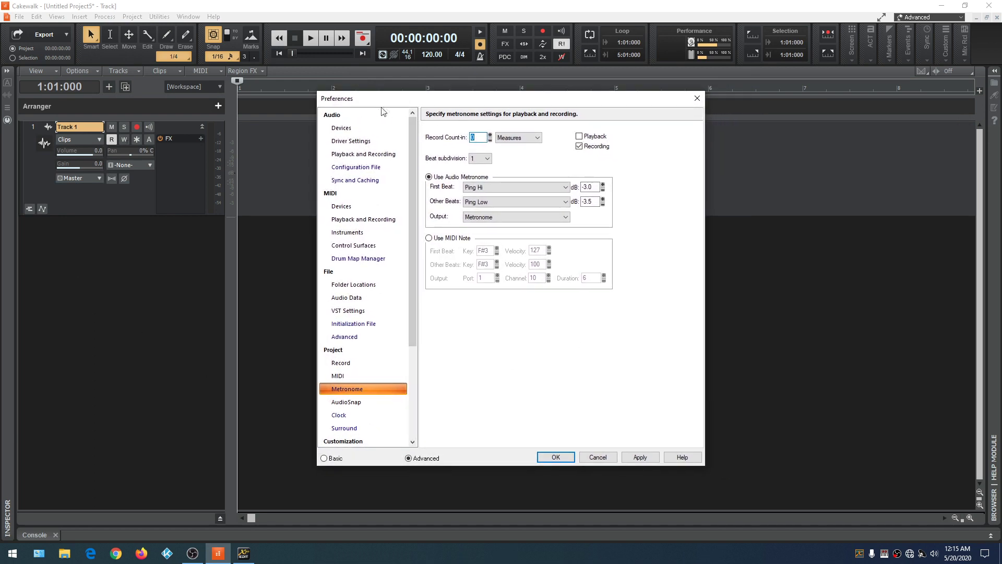
click(341, 129)
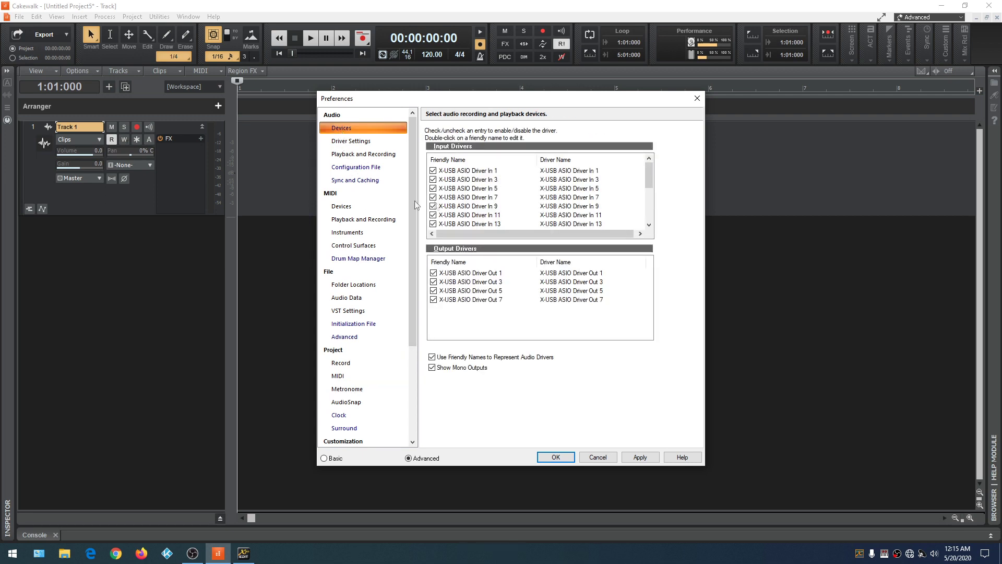
click(351, 142)
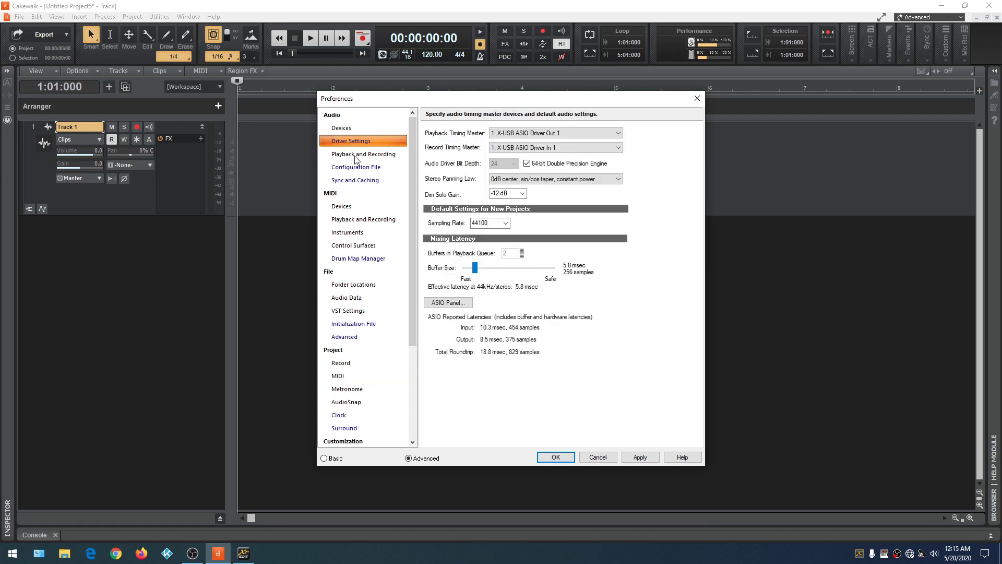
click(355, 155)
click(356, 168)
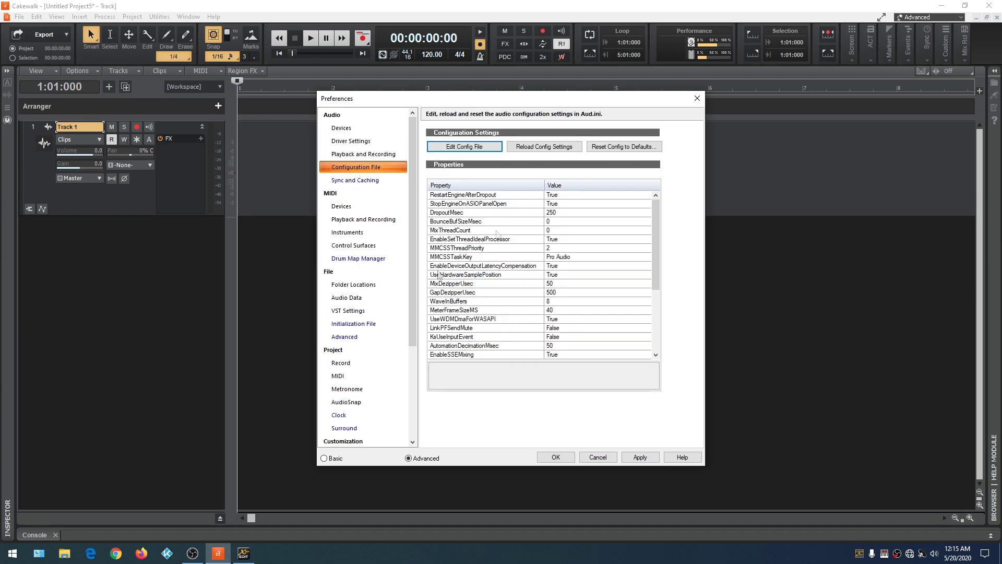
click(556, 457)
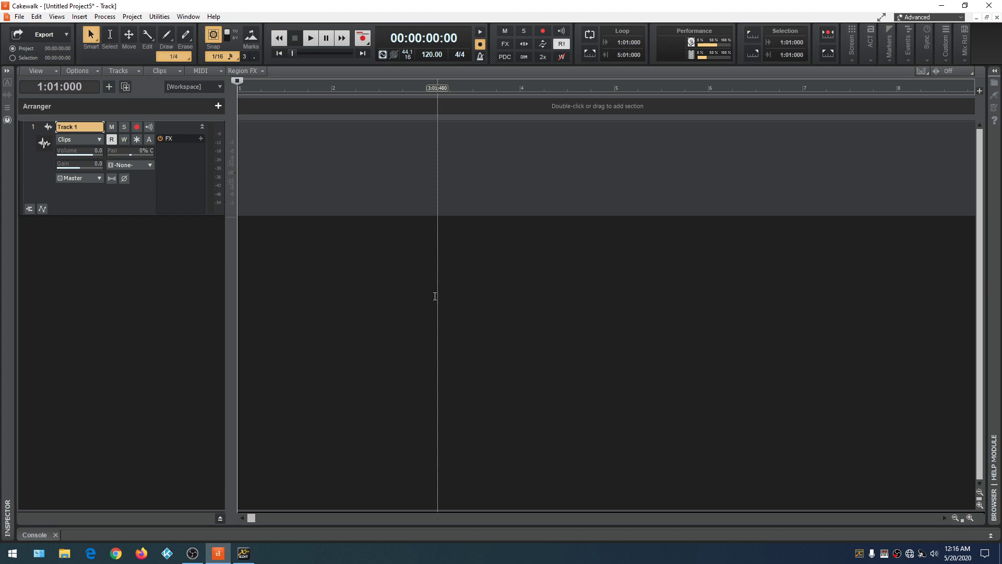
- Reopen the preferences and look at the project's metronome settings
key(p)
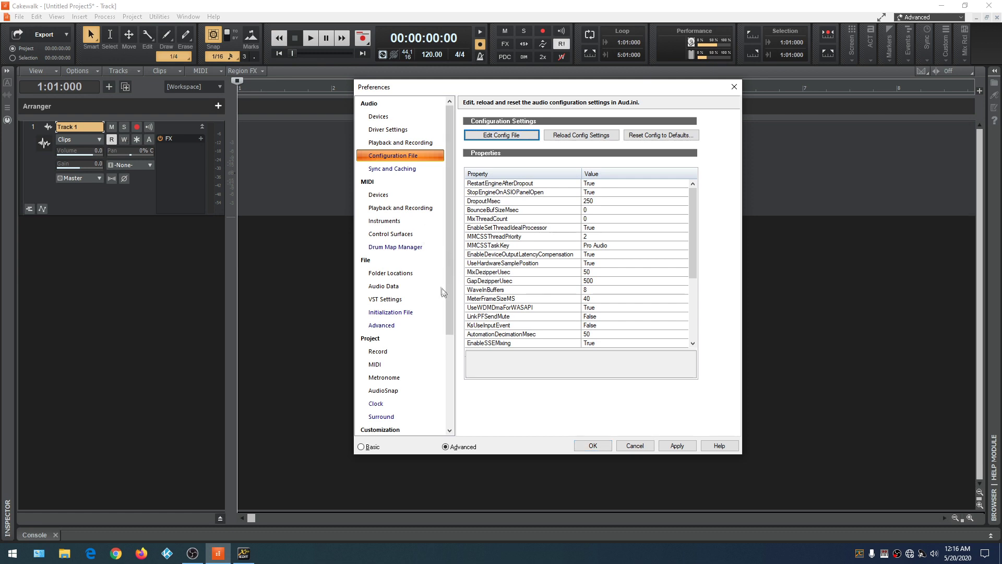
scroll(449, 299, down, 2)
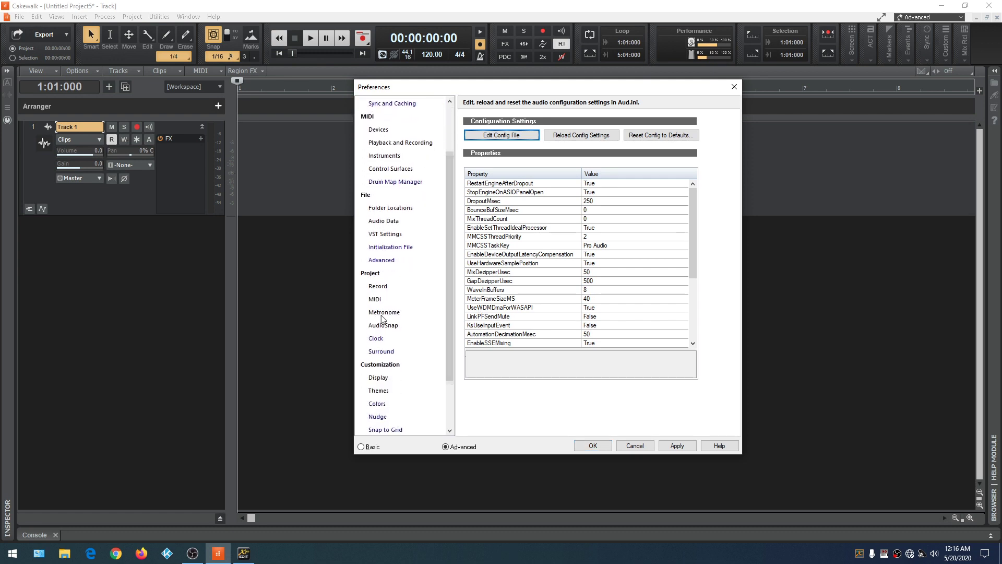
click(380, 315)
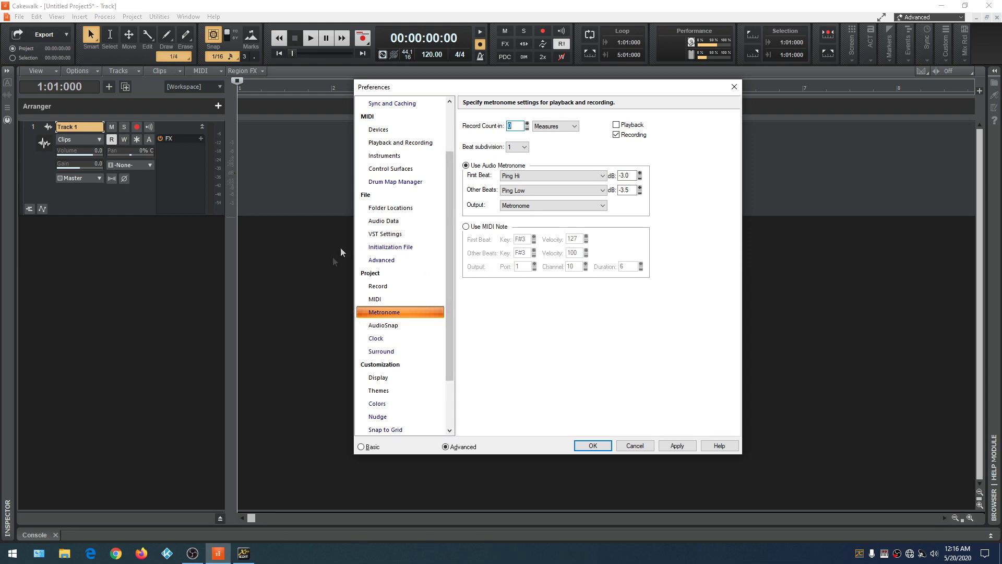
click(593, 446)
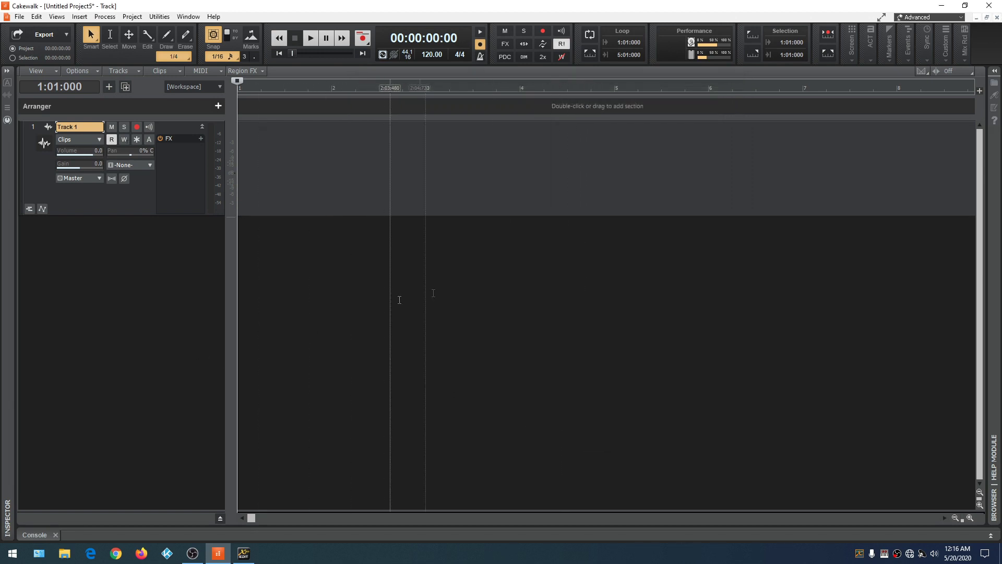
- Enable the metronome for playback as well as recording in the metronome preferences
click(480, 59)
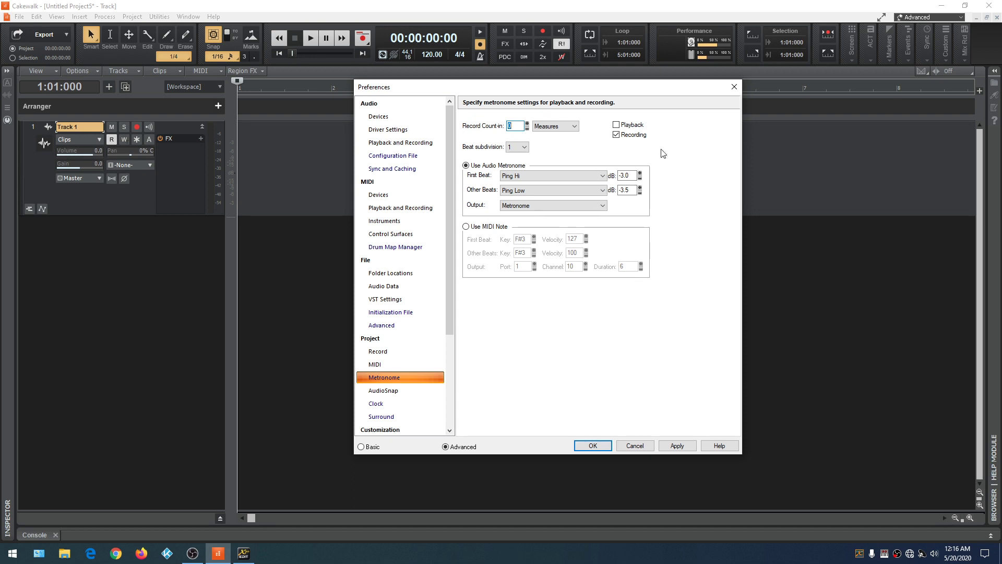
click(616, 125)
click(616, 135)
click(593, 445)
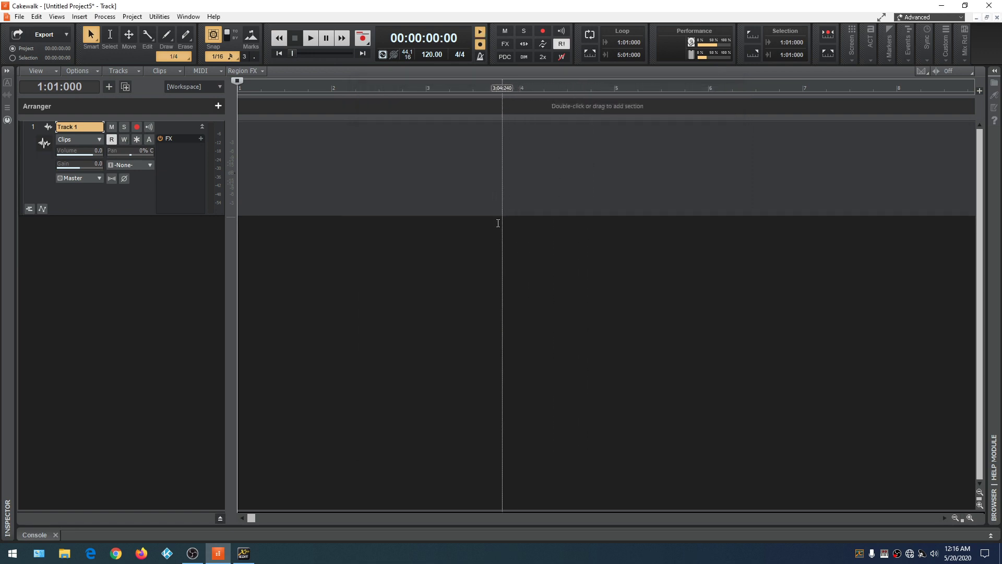
- Toggle the metronome for playback and for recording directly from the transport controls
click(481, 31)
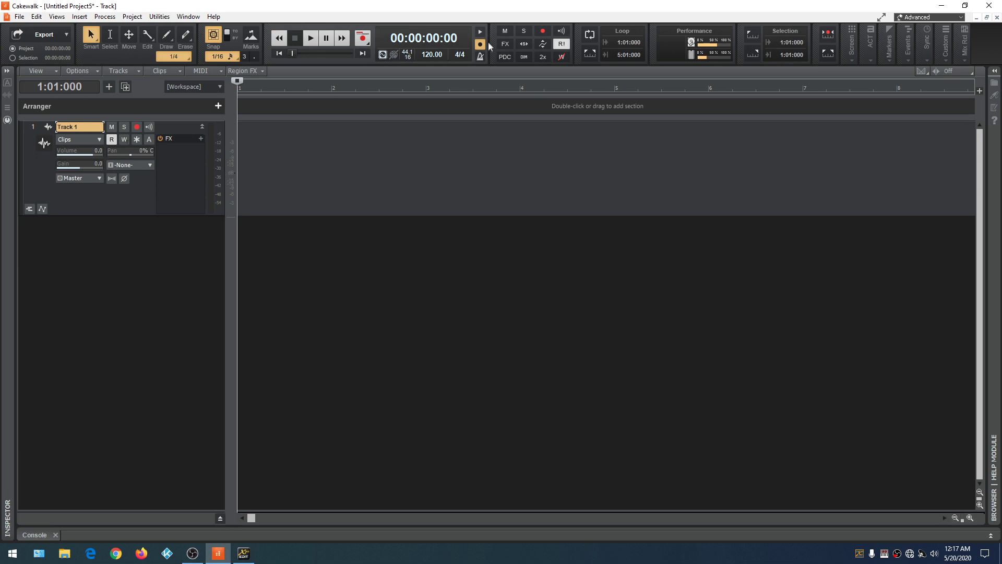
click(480, 44)
click(479, 32)
- Set the metronome's record count-in to 2 measures
click(480, 56)
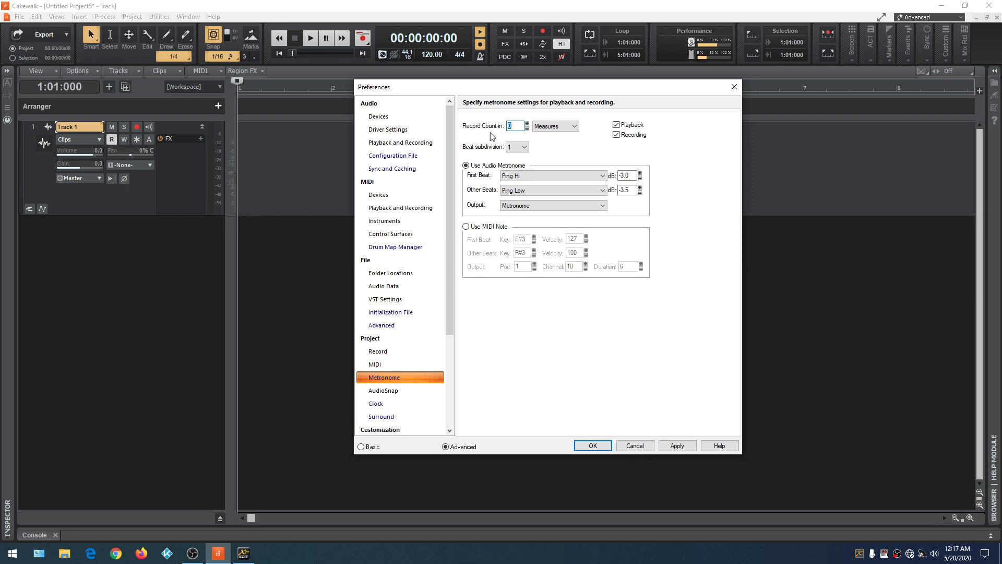
click(576, 127)
click(568, 143)
click(562, 136)
click(579, 446)
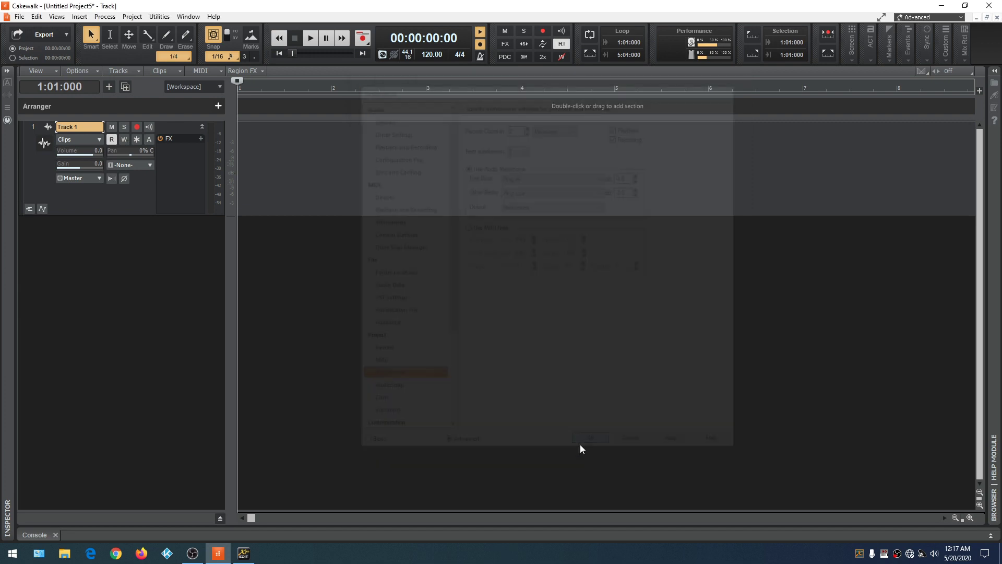
- Arm Track 1 for recording, and record and undo a short test take
click(136, 127)
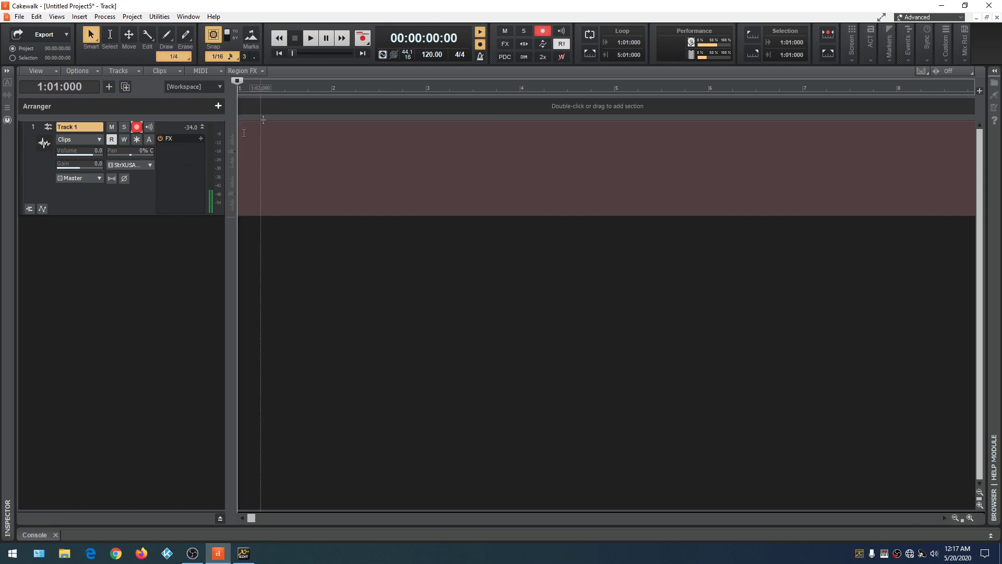
click(364, 38)
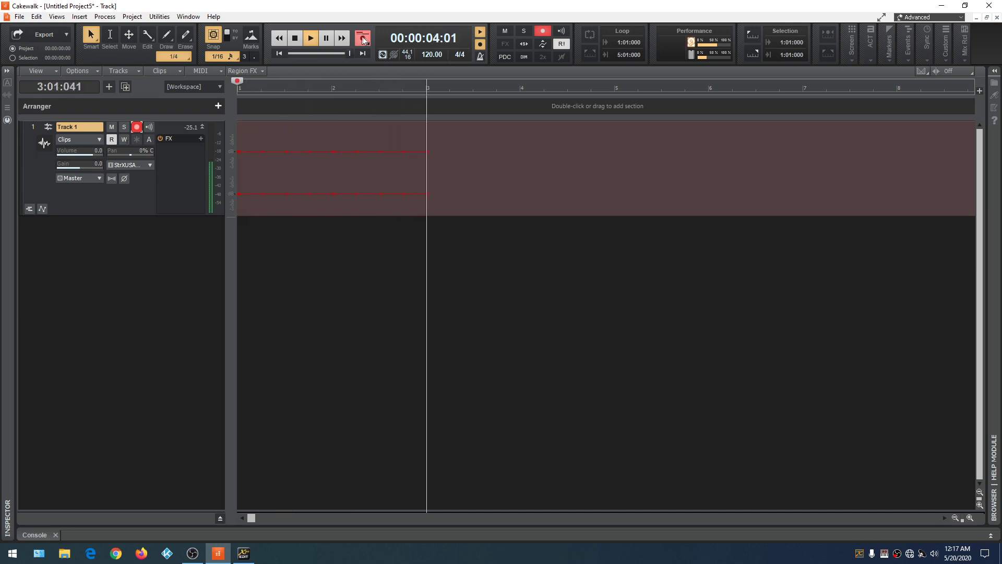
key(space)
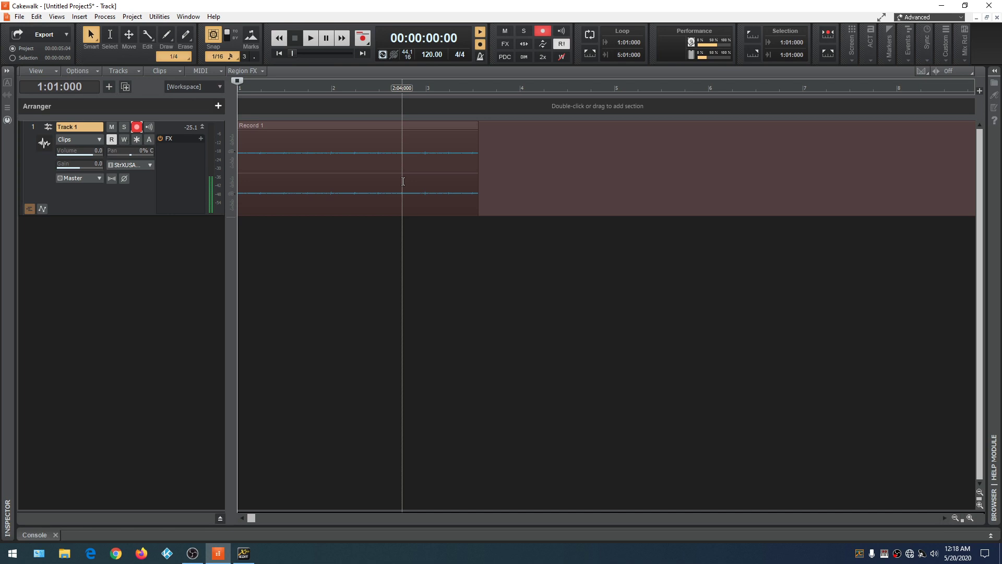
click(36, 17)
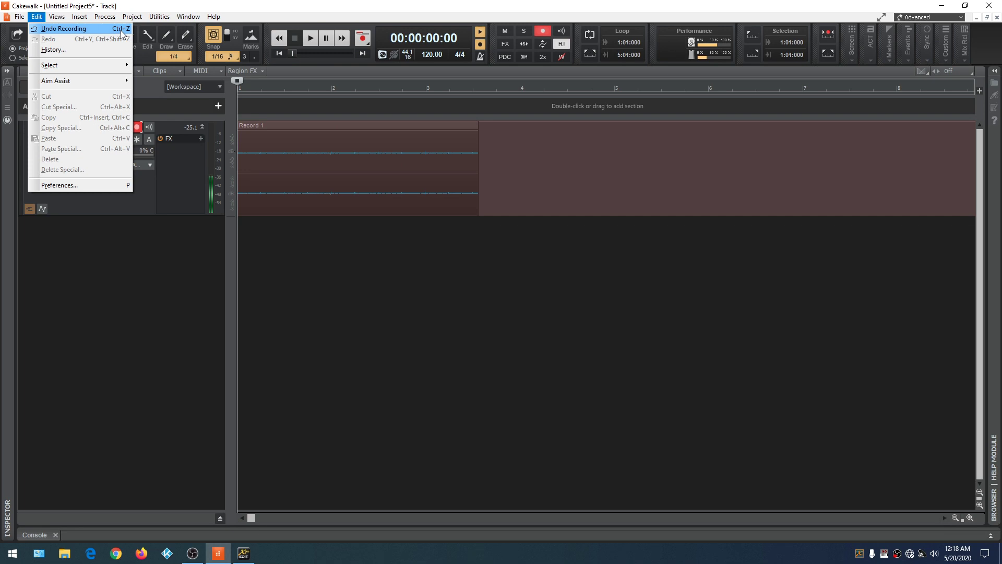
click(87, 29)
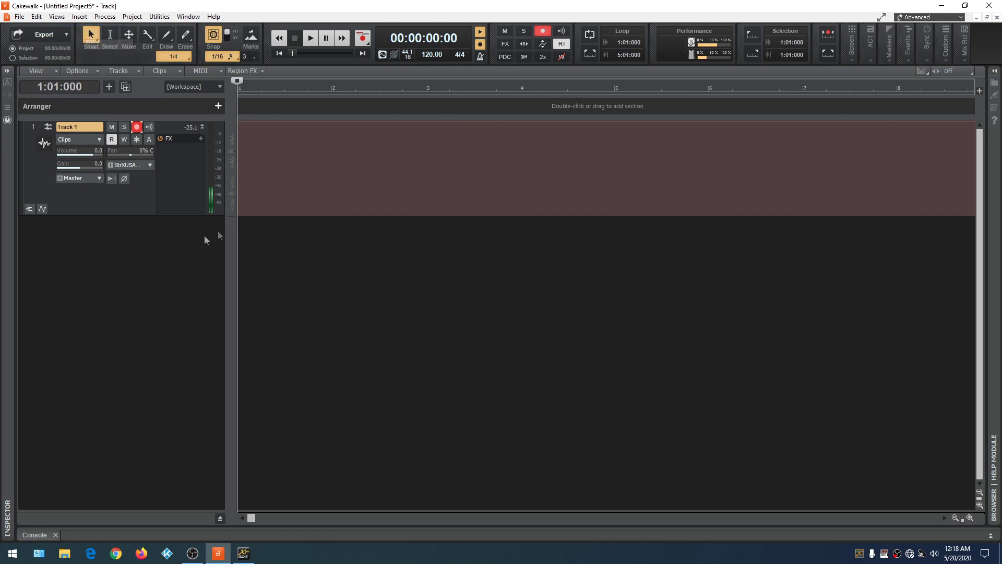
- Set the metronome's beat subdivision to 1/2 and the record count-in to 1 measure
right_click(480, 54)
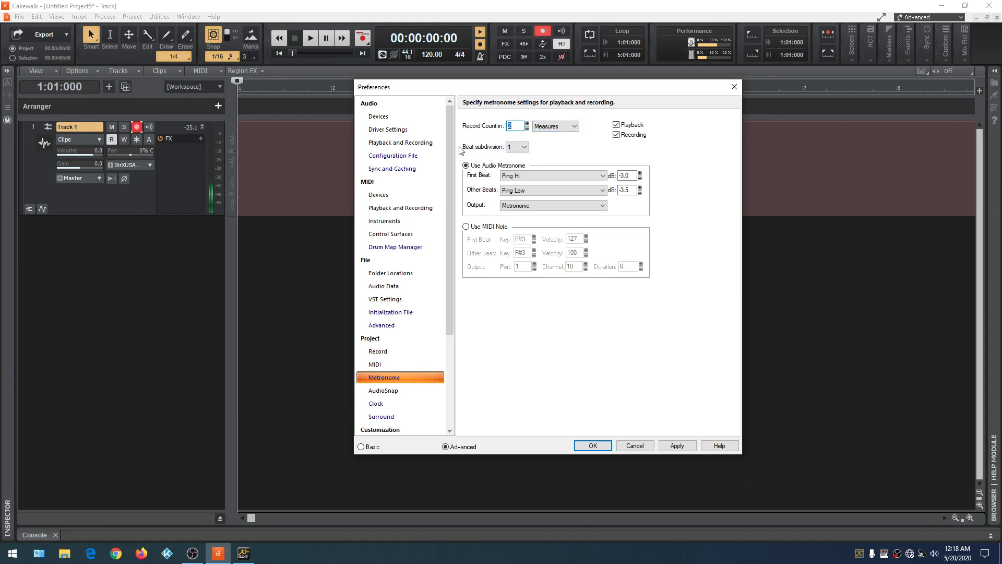
click(525, 147)
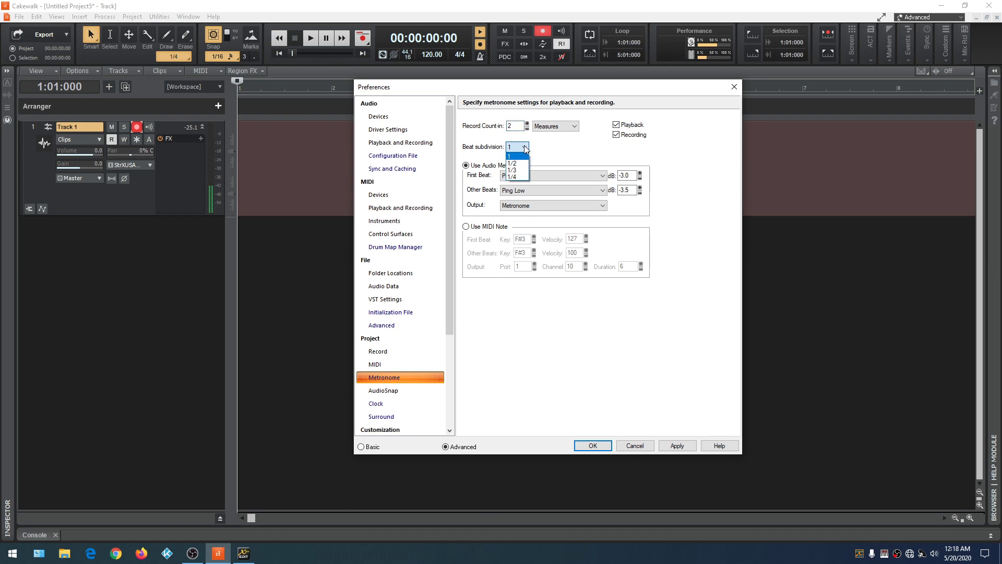
click(519, 163)
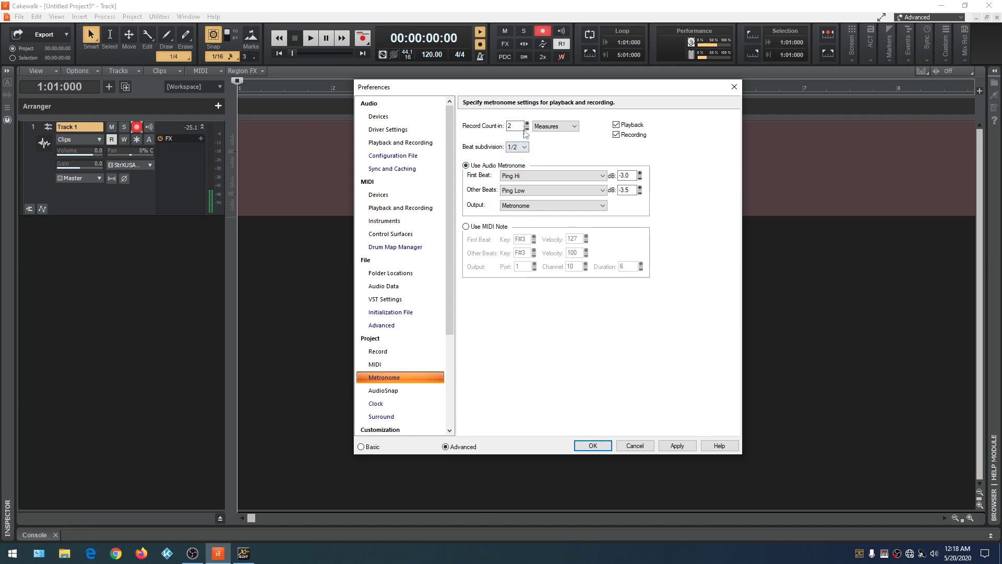
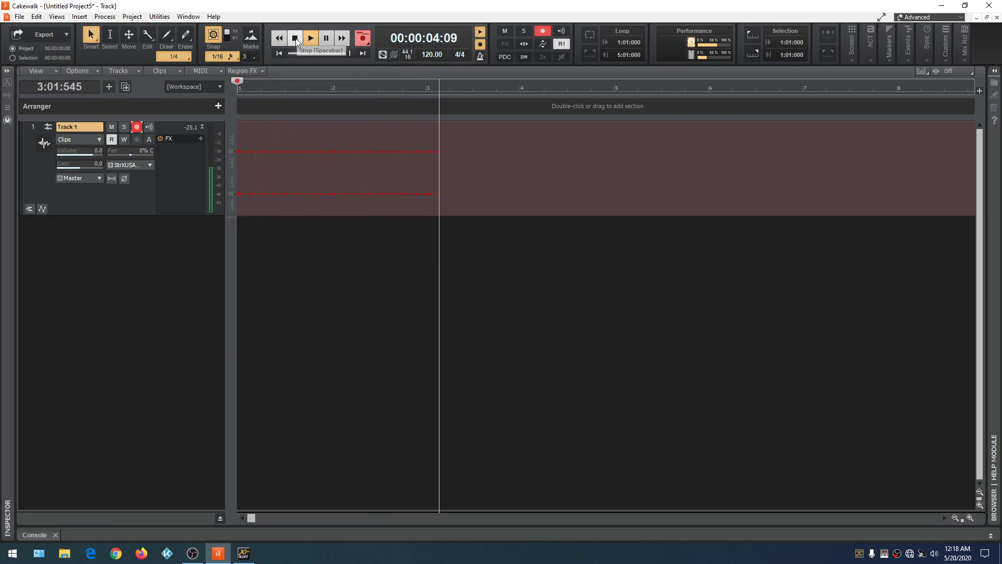
- Stop the second test take on Track 1 and undo that recording
click(296, 39)
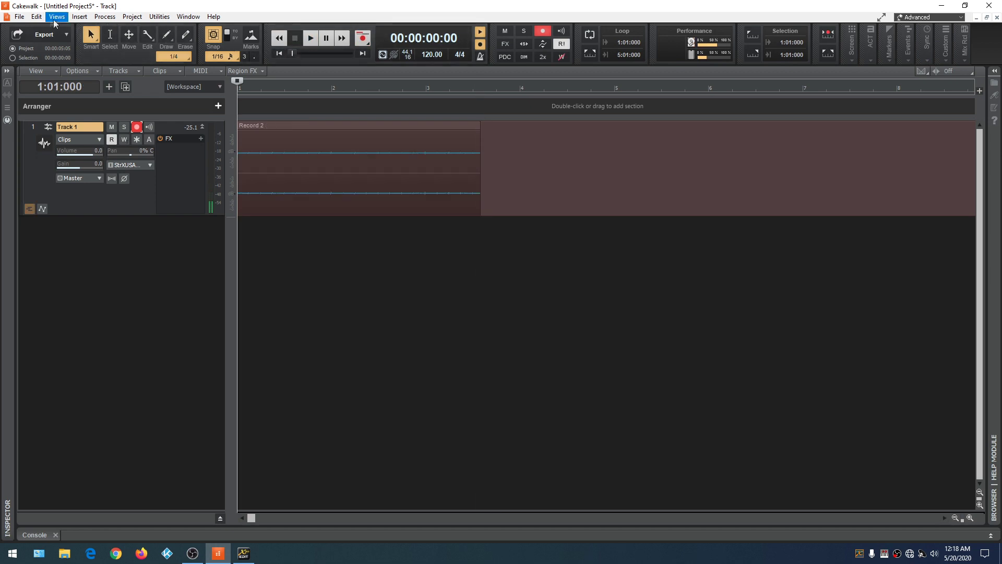
click(36, 16)
click(45, 30)
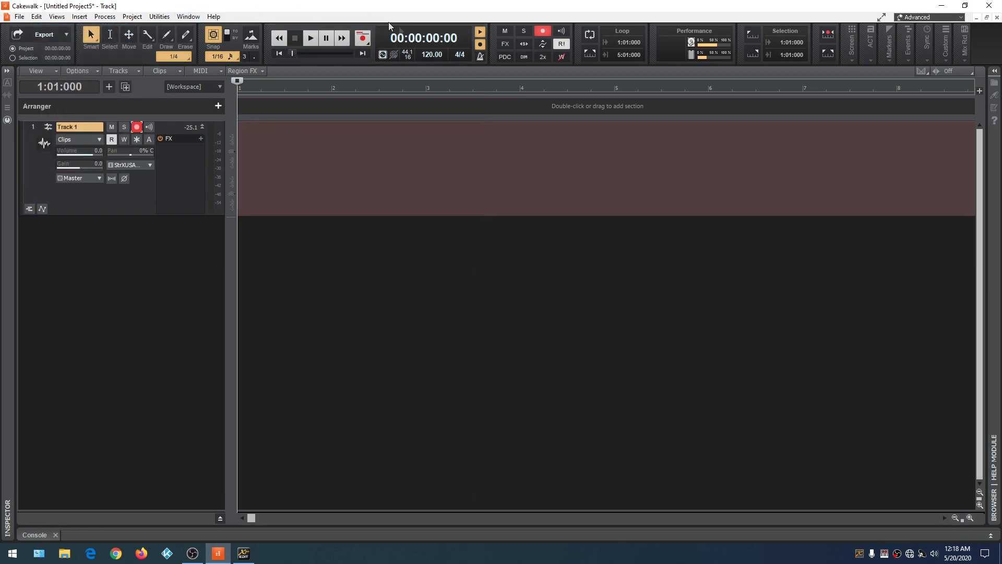
- Set the metronome's beat subdivision to 1 and the record count-in to 0 measures
right_click(480, 56)
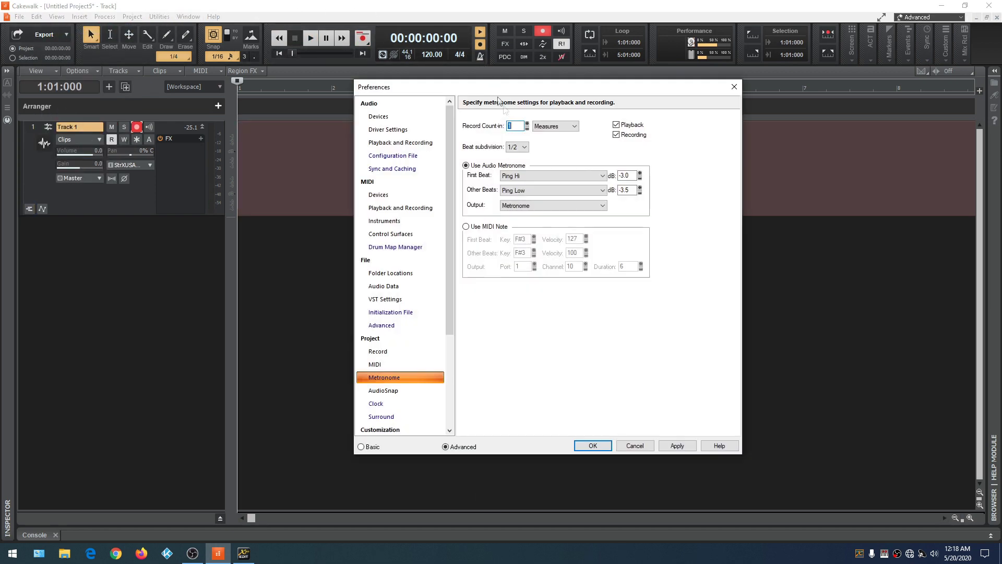
click(519, 147)
click(521, 159)
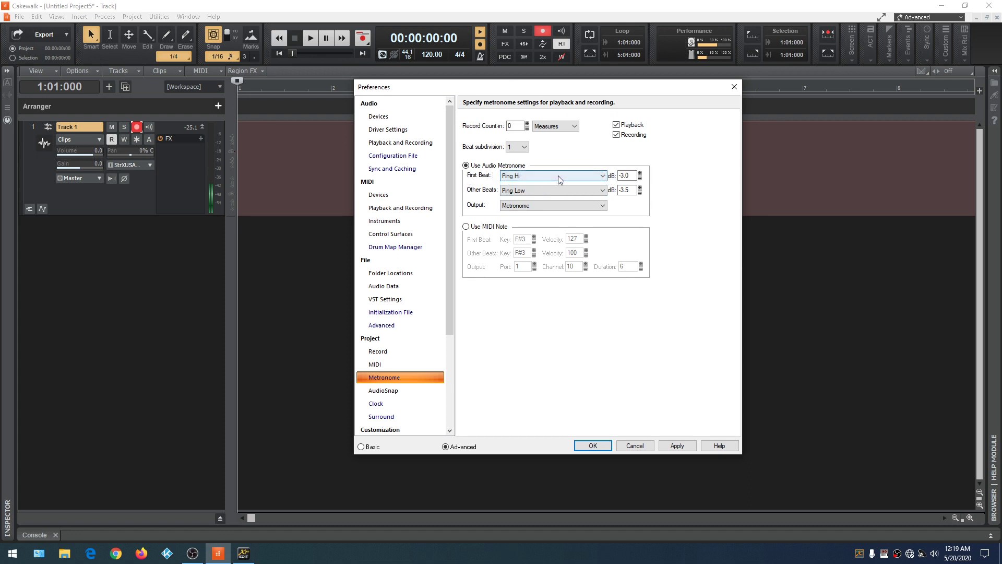
- Set the metronome's first beat sound to Stick 1 and the other beats to Stick 2, and apply the settings
click(602, 178)
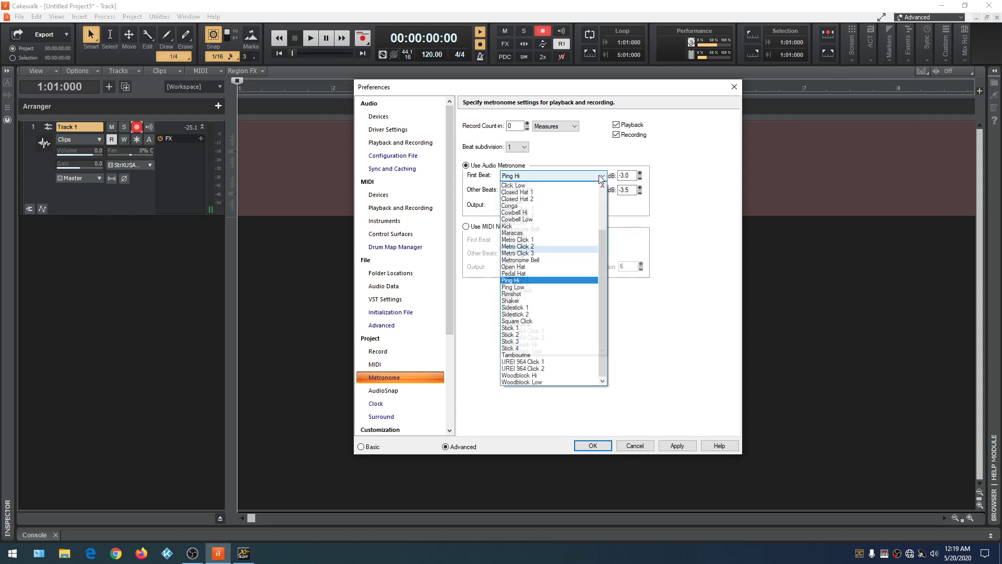
click(533, 328)
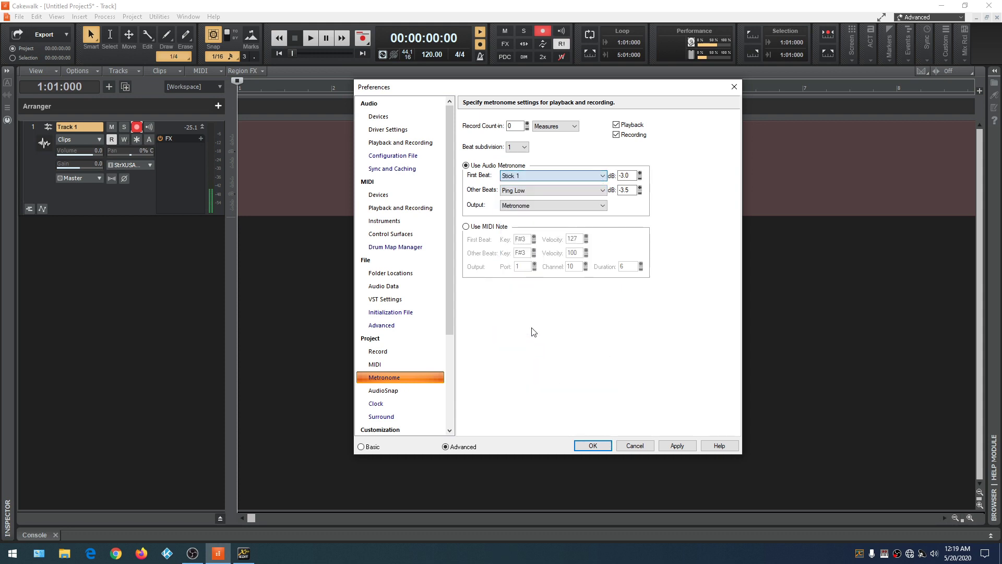
click(599, 191)
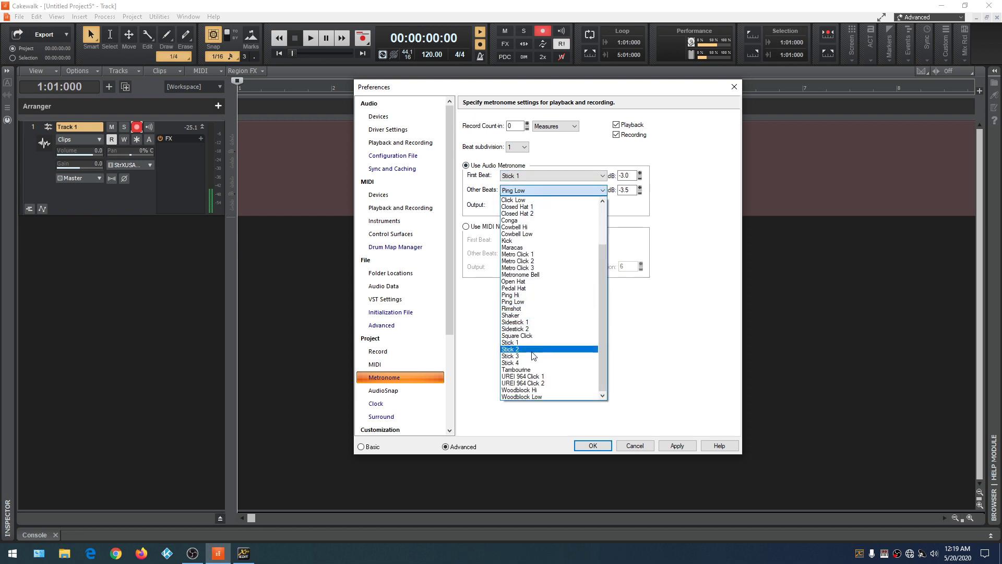
click(533, 349)
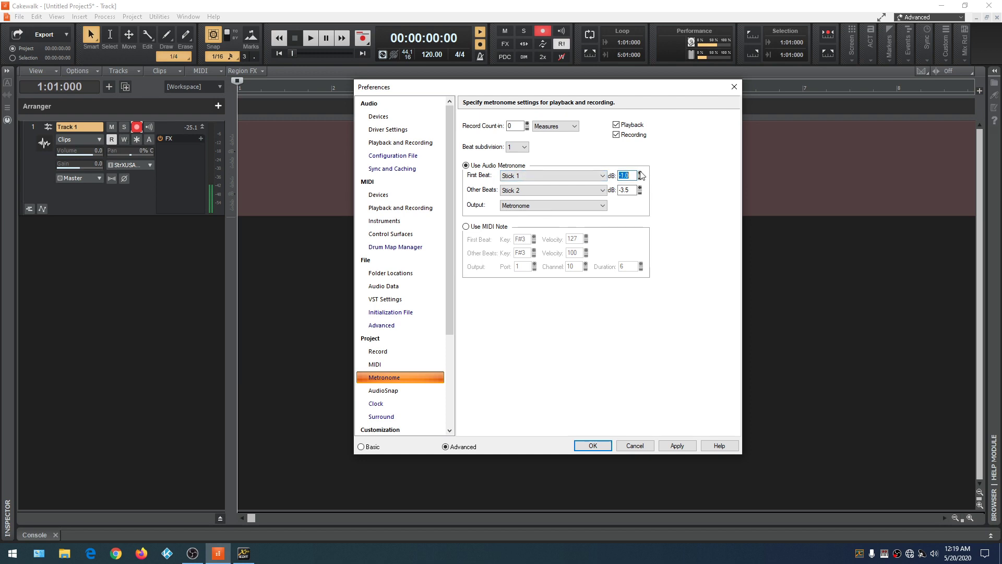
click(640, 187)
click(682, 446)
click(593, 446)
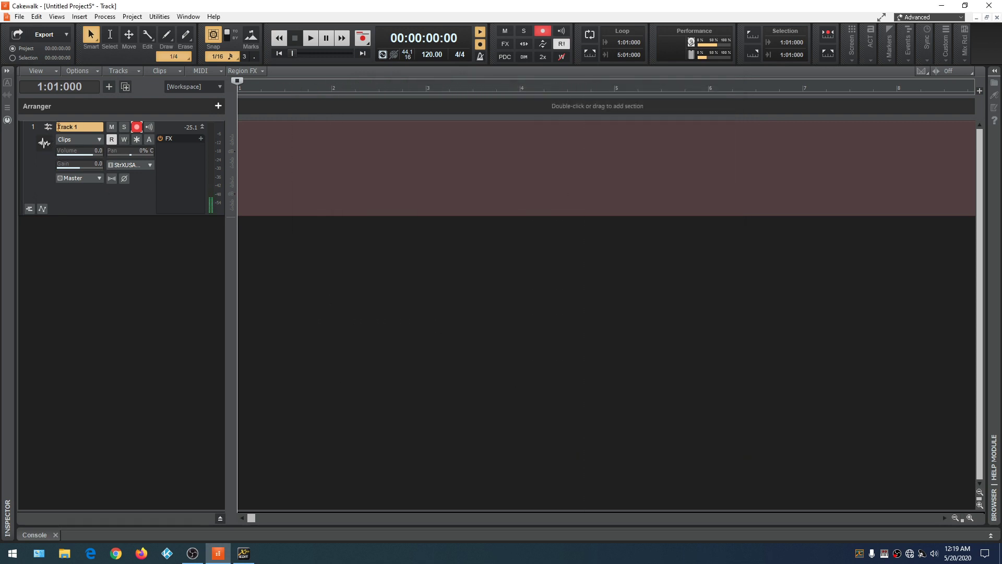
- Record a short test take on Track 1, stop it, and undo that recording
click(362, 38)
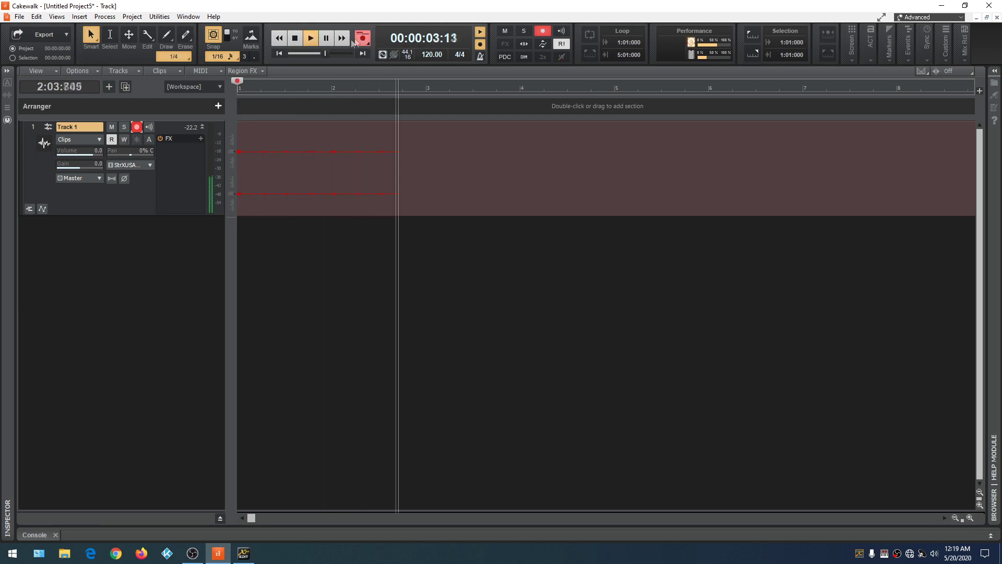
click(295, 38)
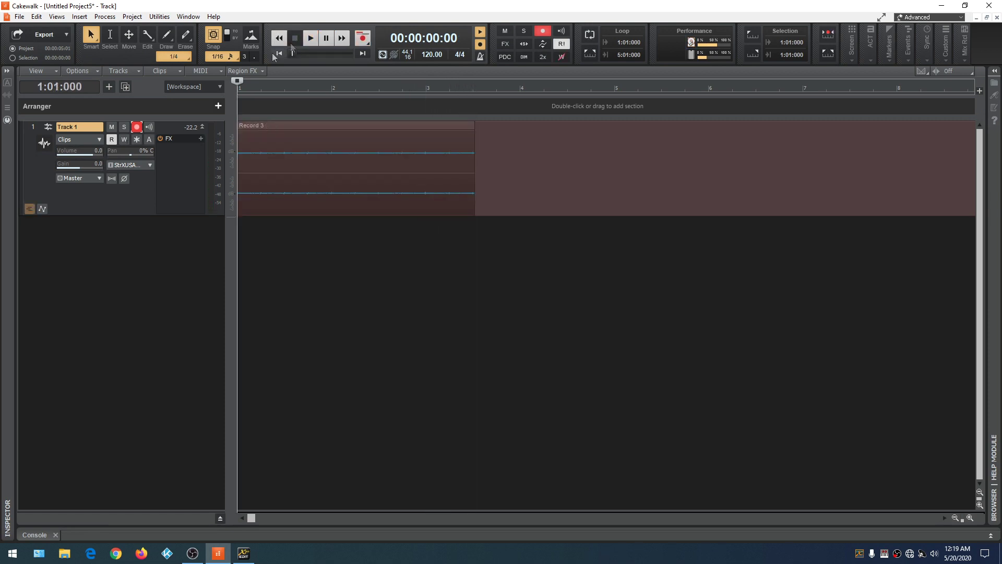
click(36, 17)
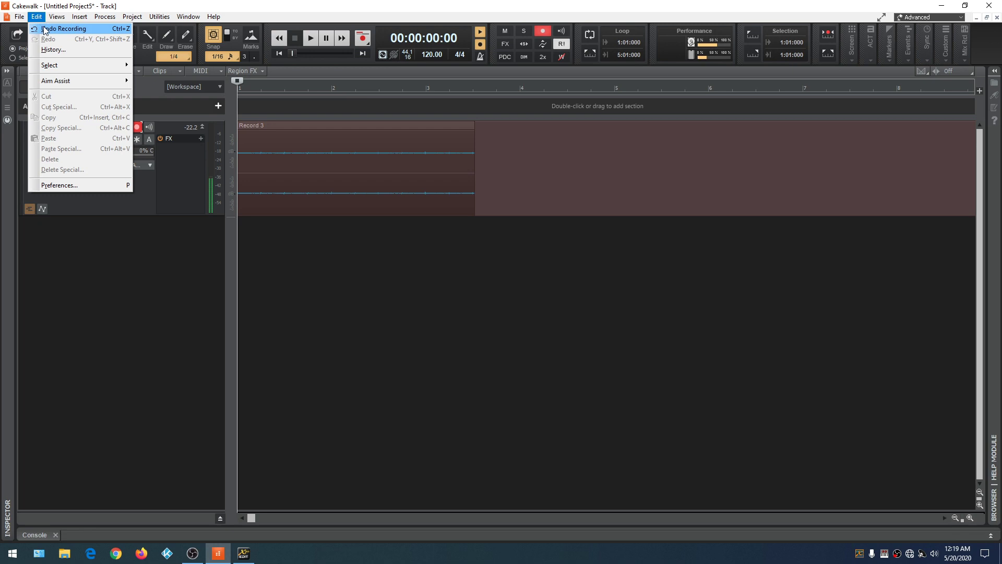
click(44, 30)
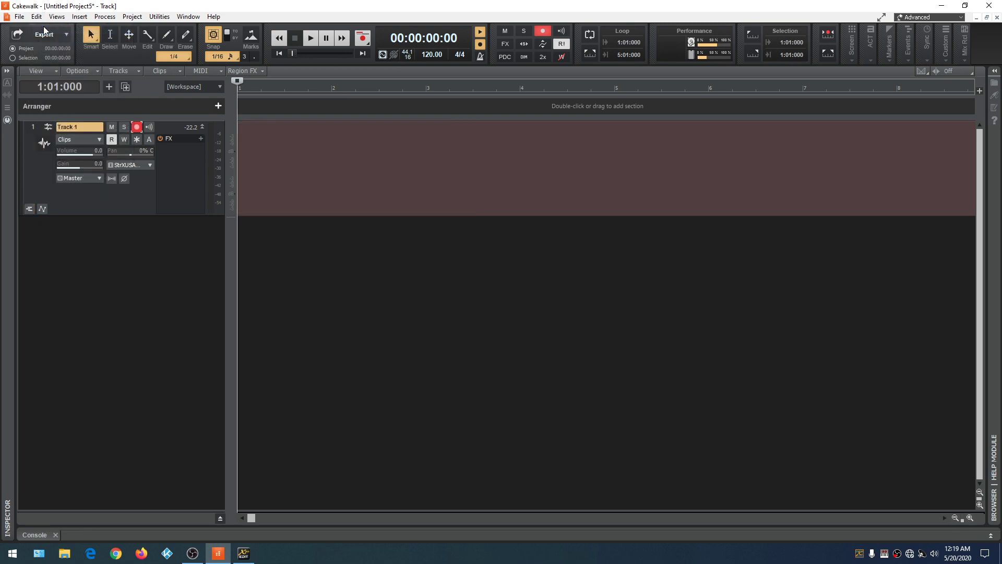
- Set the metronome's first beat sound to Ping Hi and the other beats to Ping Low
right_click(484, 56)
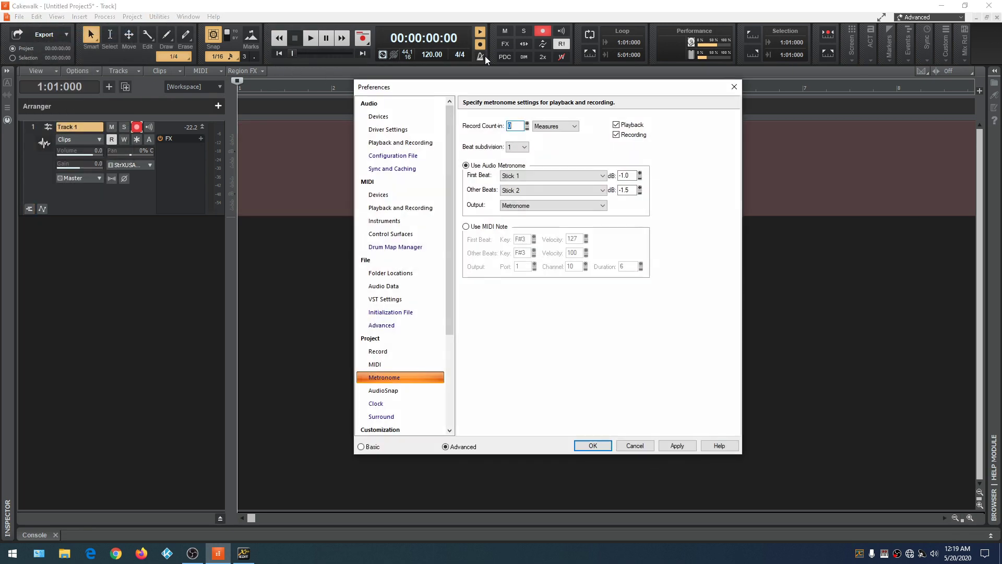
click(602, 176)
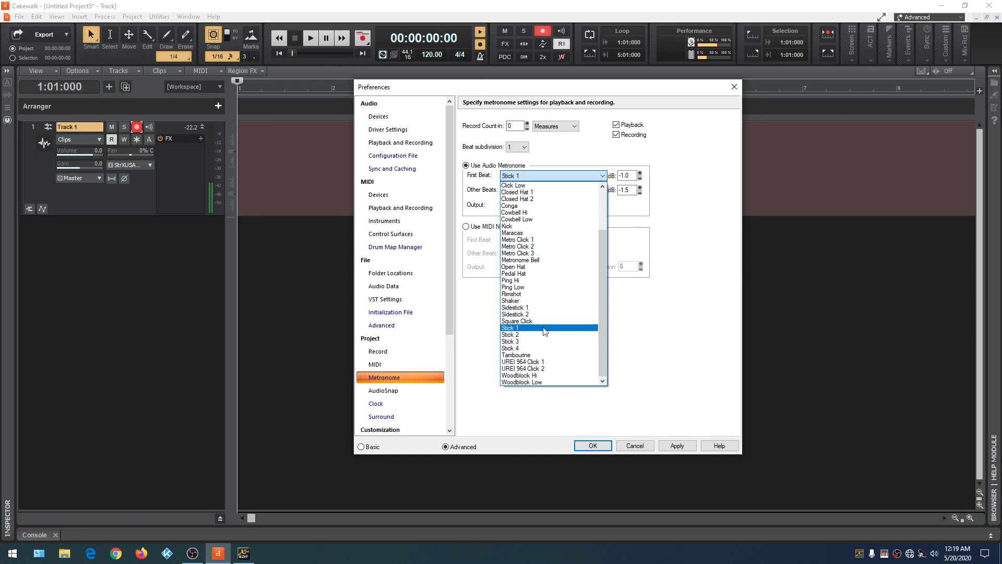
click(545, 280)
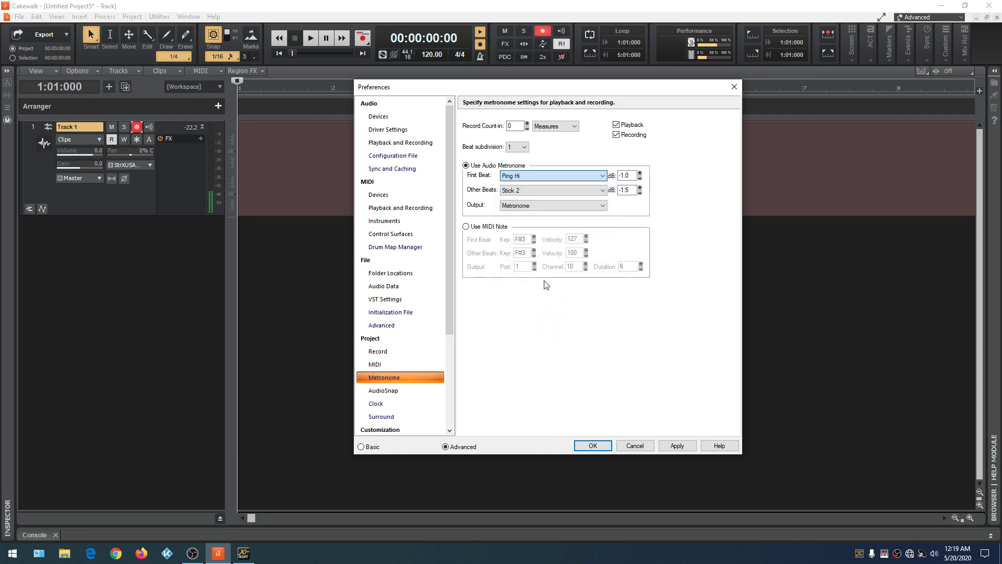
click(603, 190)
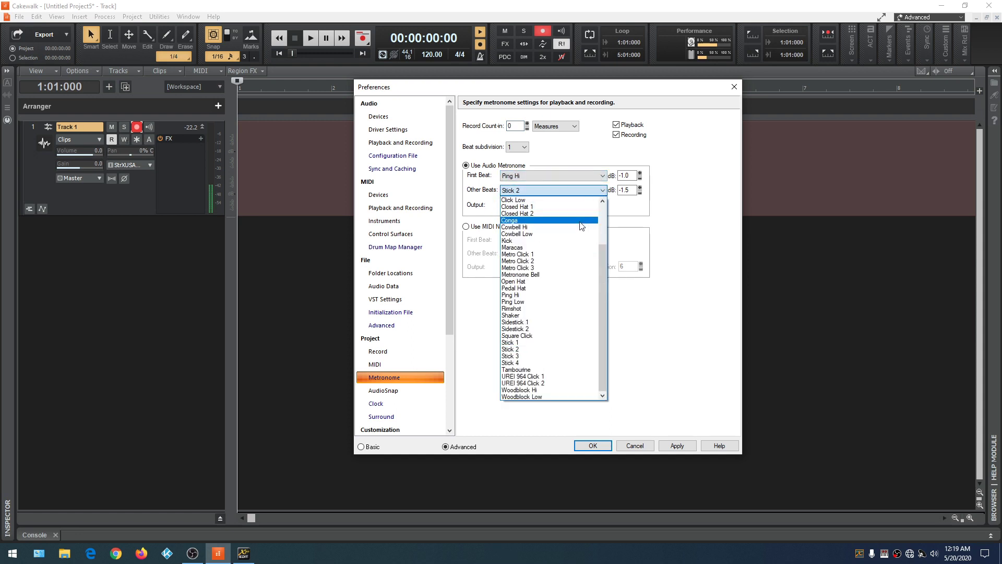
click(554, 307)
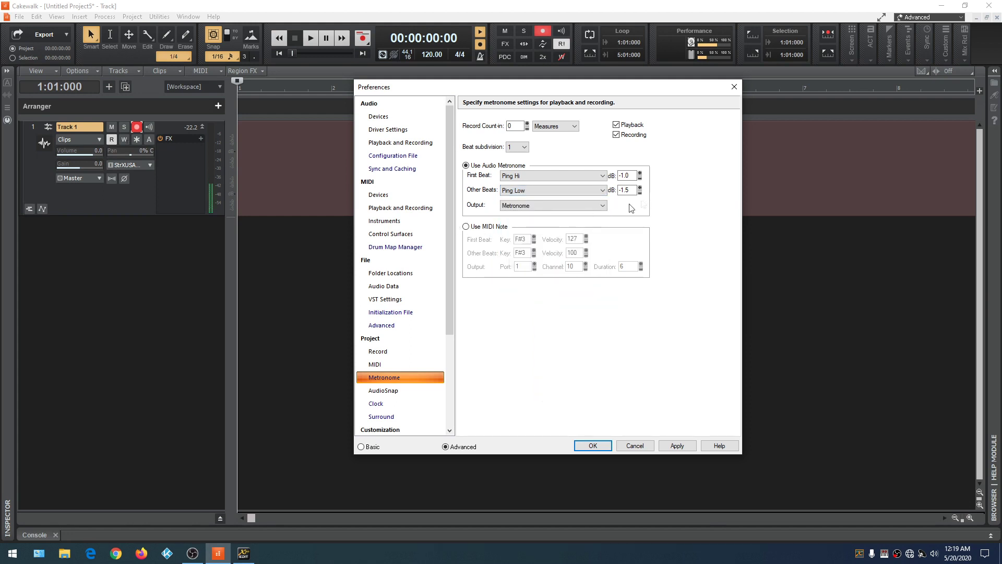
- Set the metronome's first beat level to -3.0 dB and the other beats to -3.5 dB, with Metronome as the output
click(640, 192)
click(640, 178)
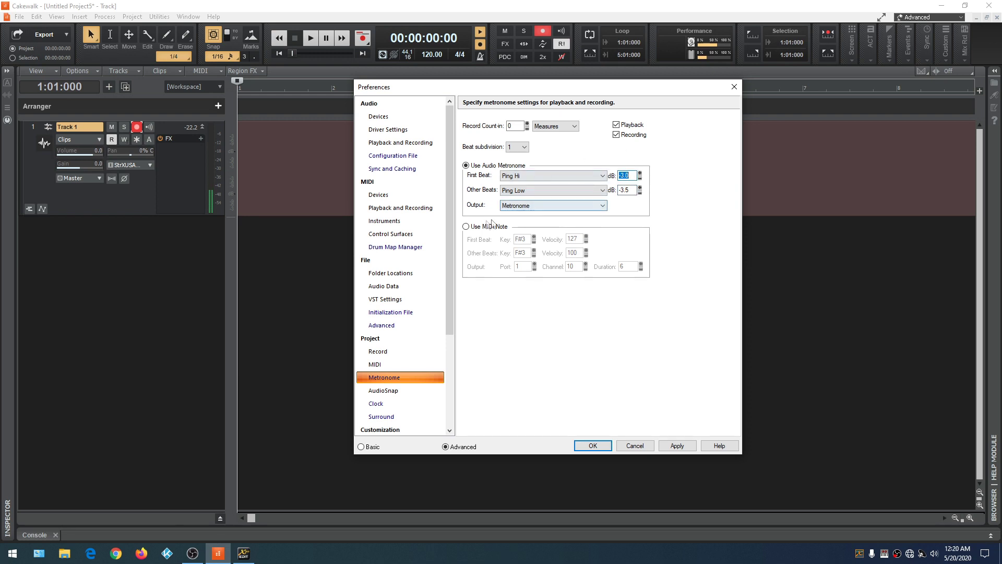
click(603, 206)
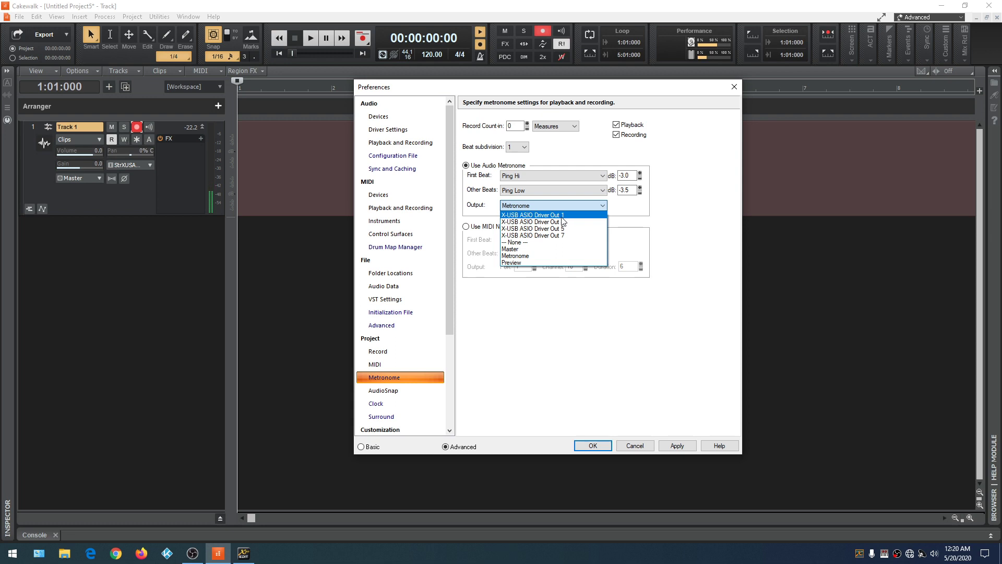
click(557, 258)
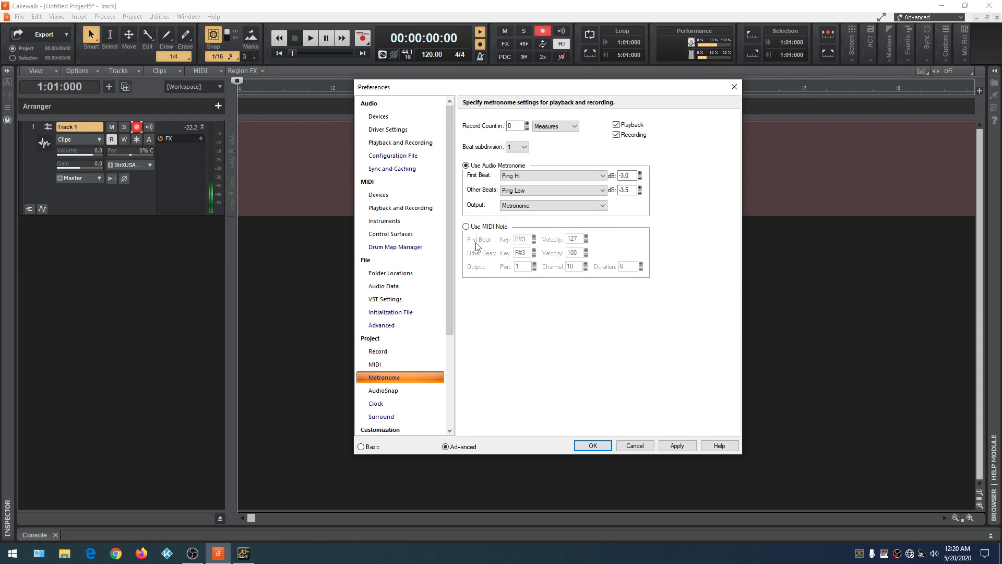
- Look at the MIDI note option and the control surface preferences, return to the audio metronome, and accept the settings
click(466, 228)
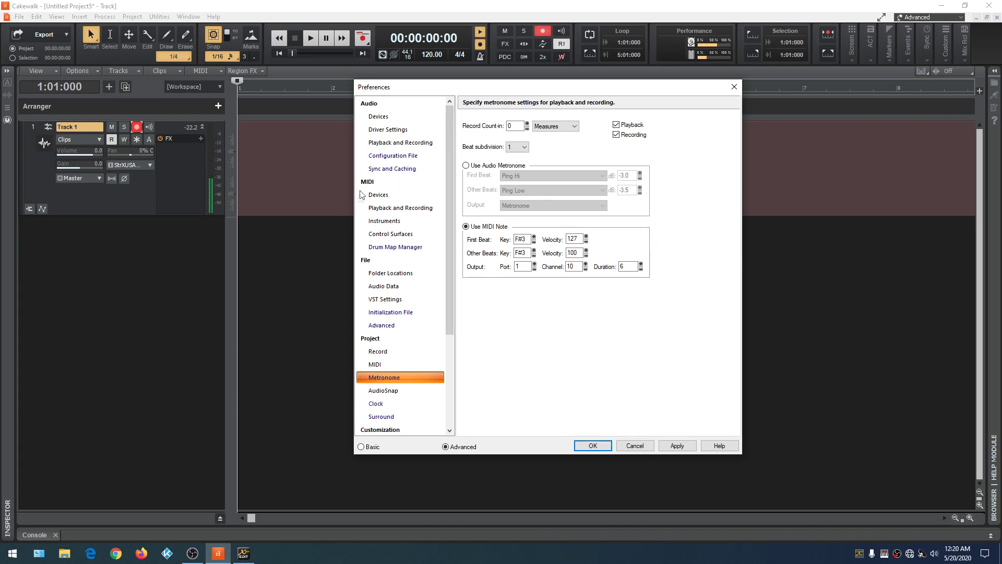
click(393, 234)
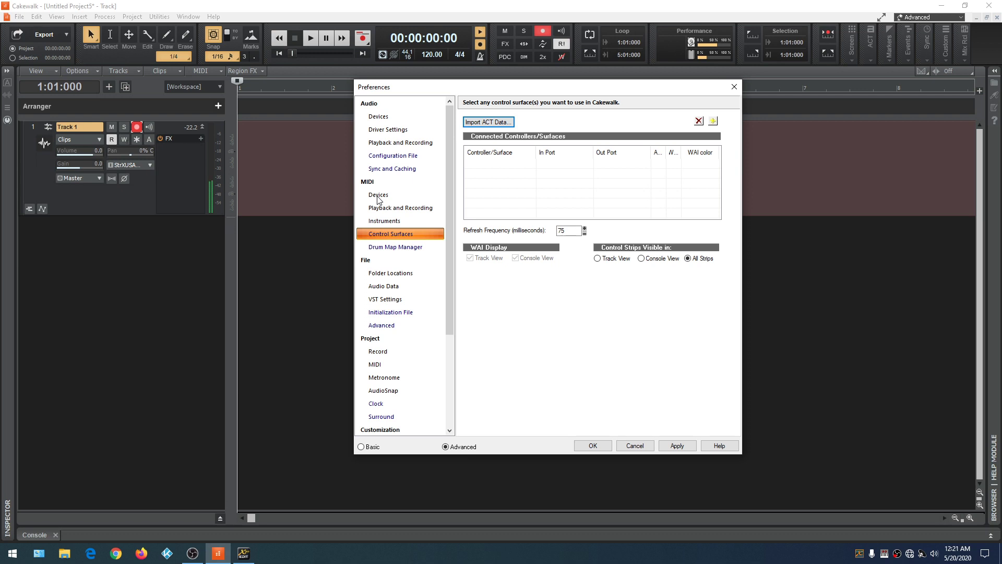
click(383, 378)
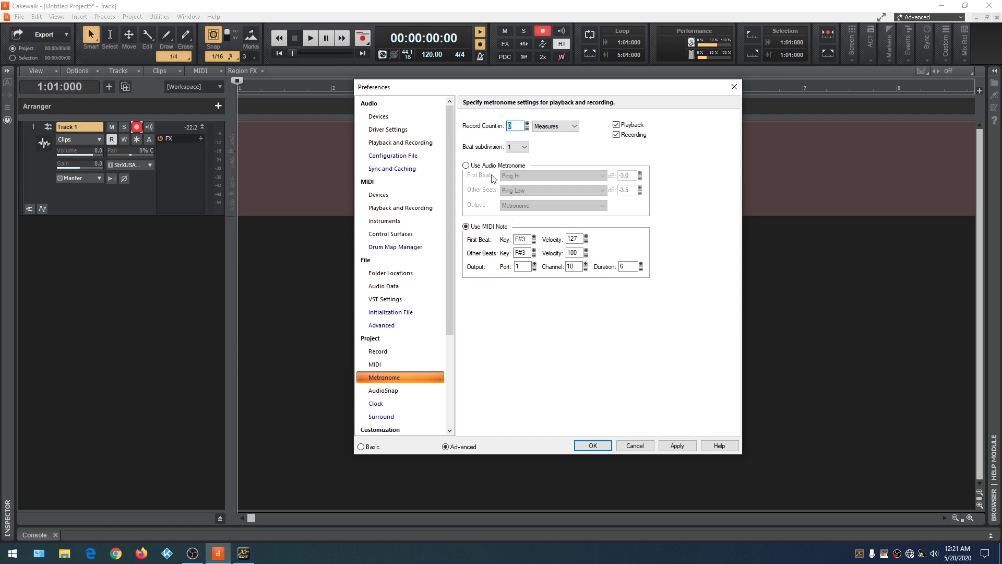
click(466, 166)
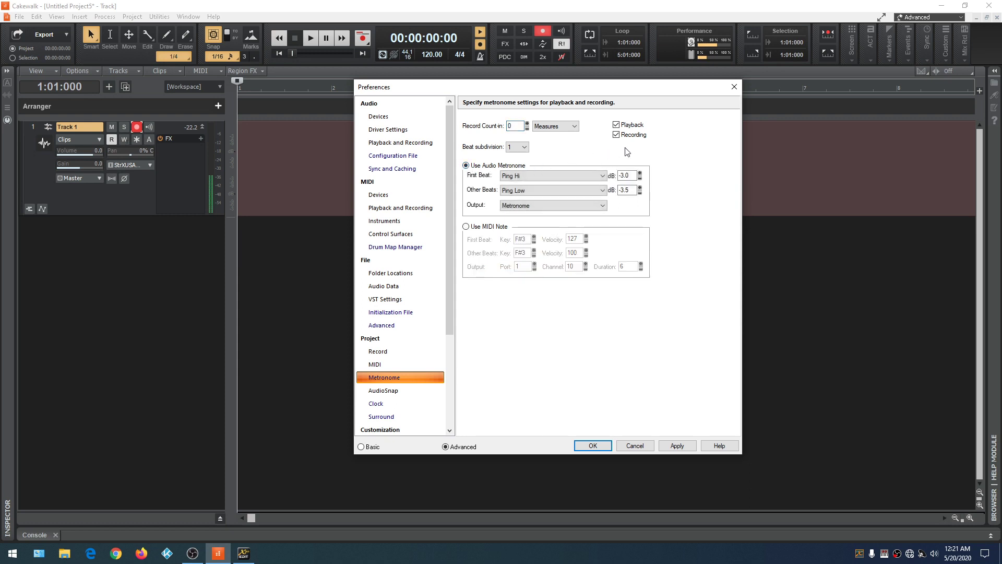
click(592, 446)
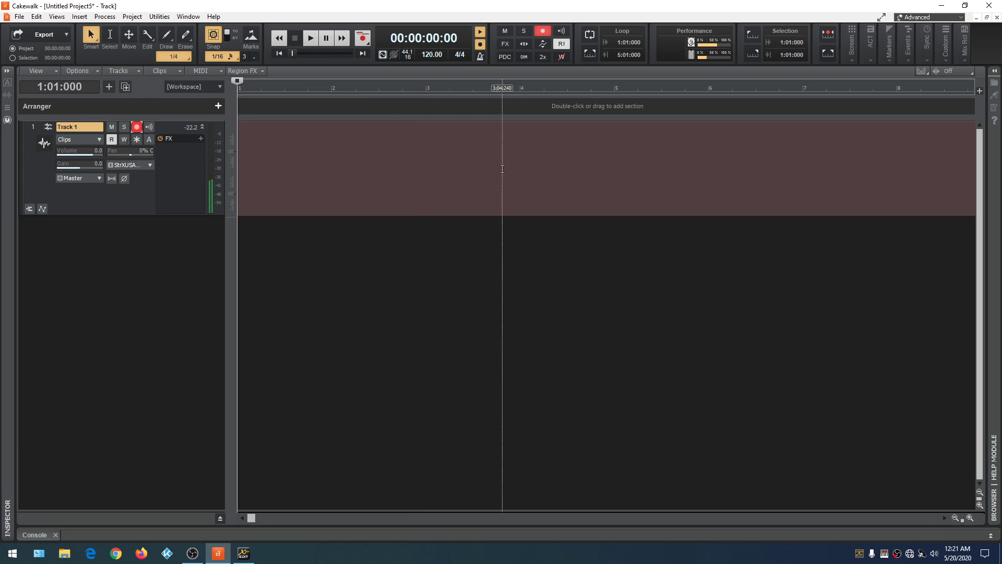
- Insert the SI-Drum Kit soft synth with only a MIDI Source track and a First Synth Audio Output track
key(b)
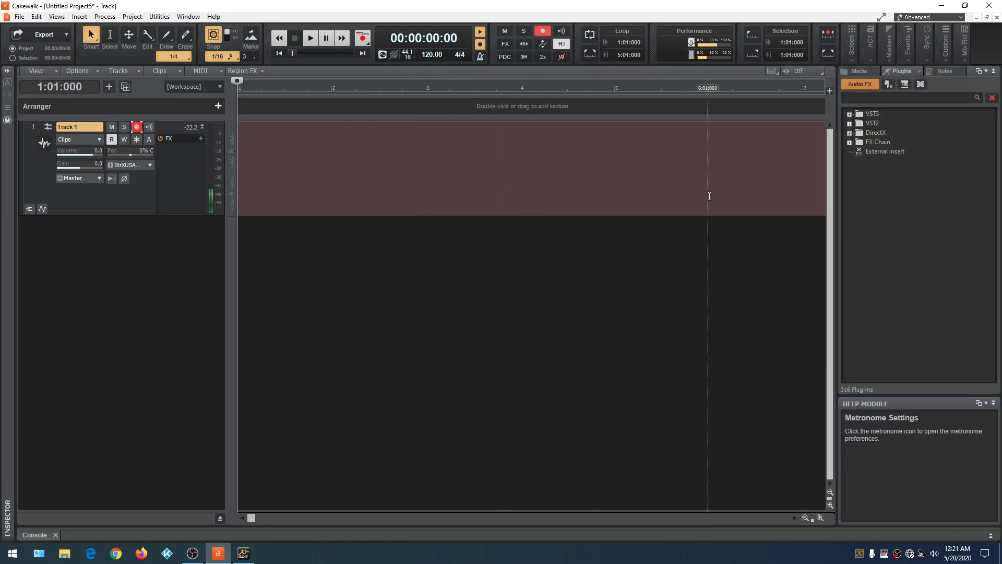
click(906, 83)
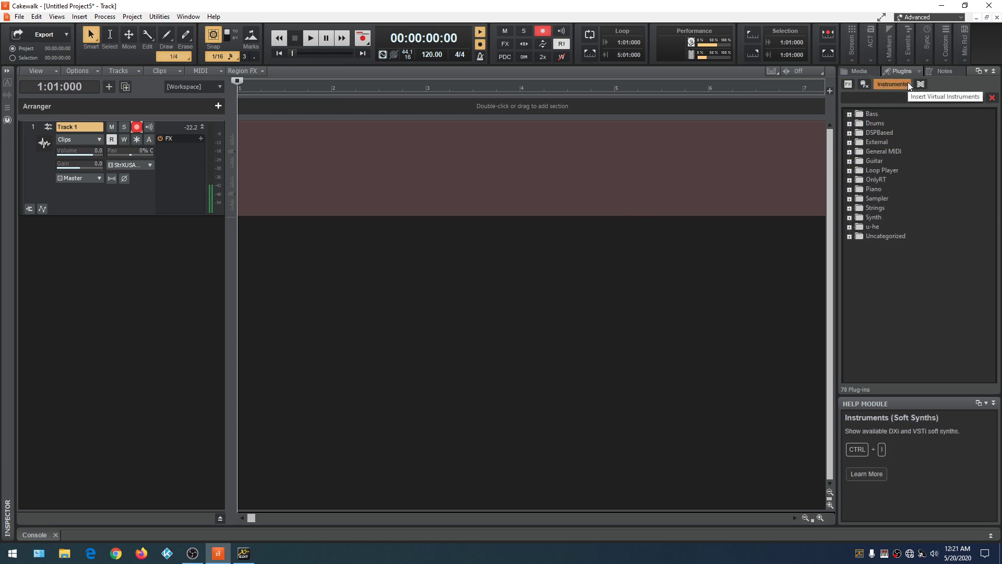
click(849, 124)
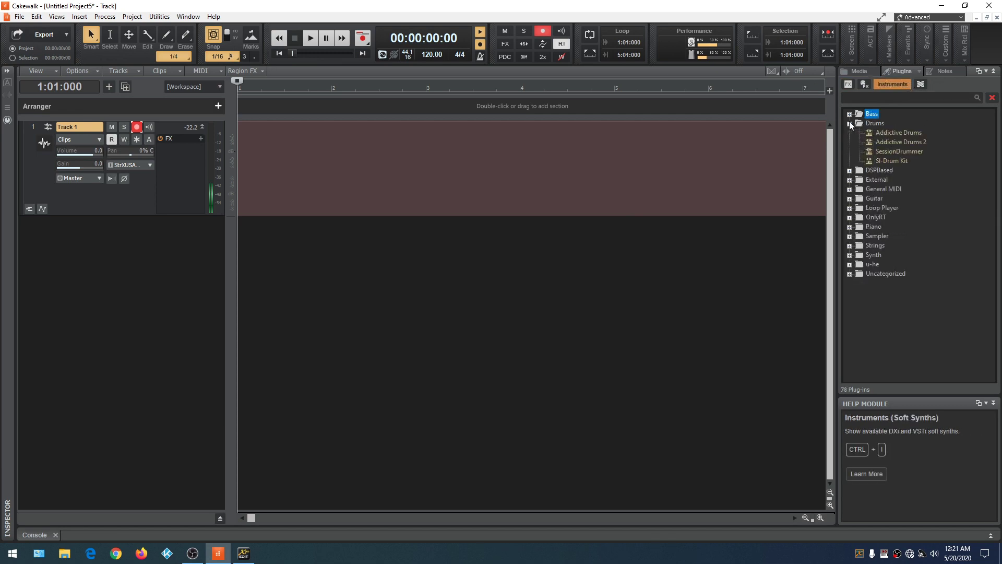
double_click(887, 161)
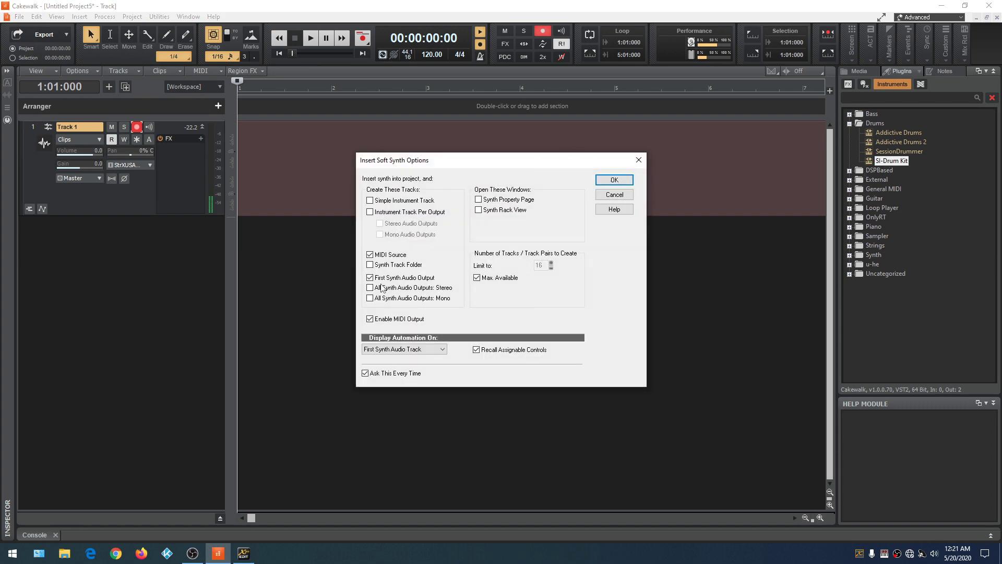
click(370, 200)
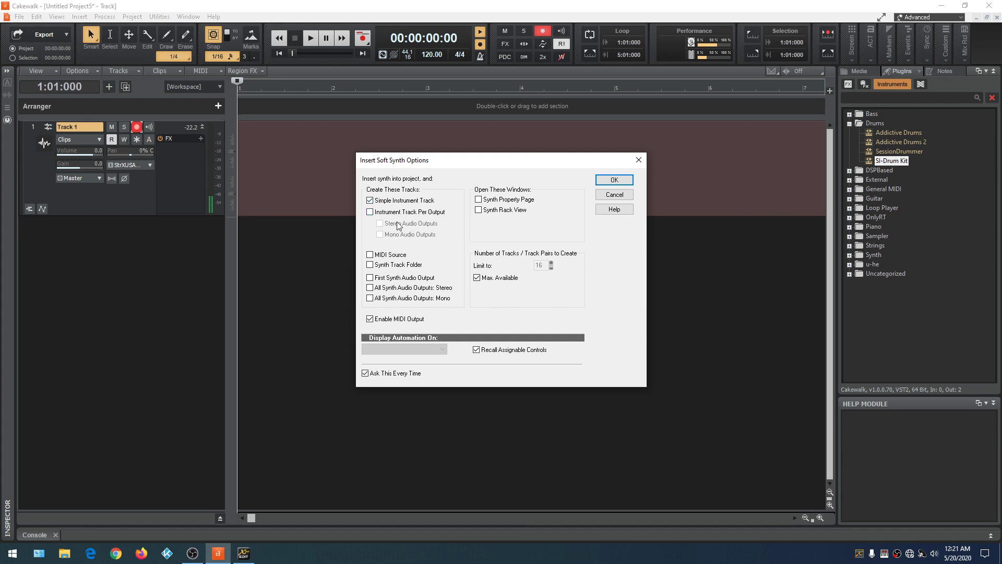
click(370, 255)
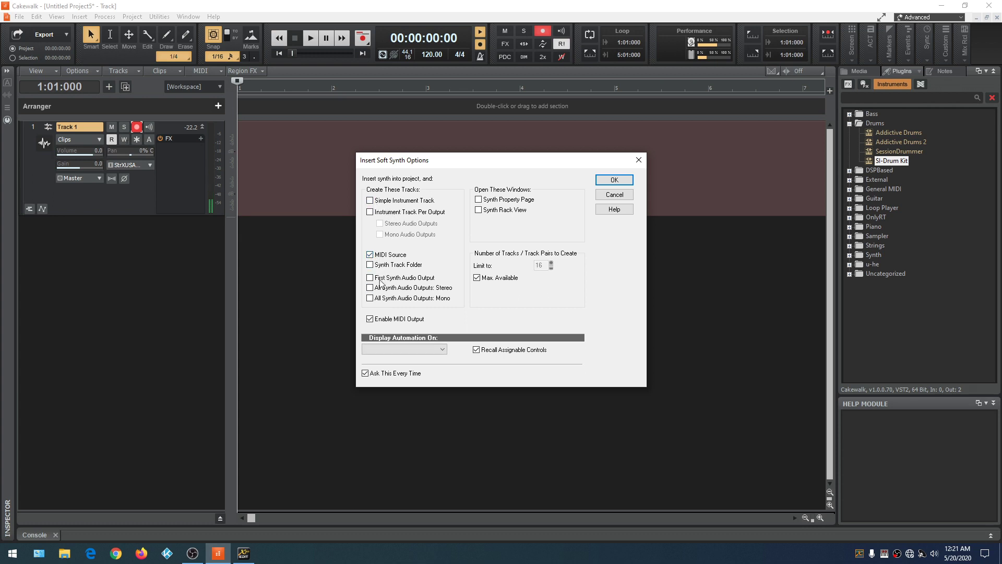
click(369, 277)
click(612, 181)
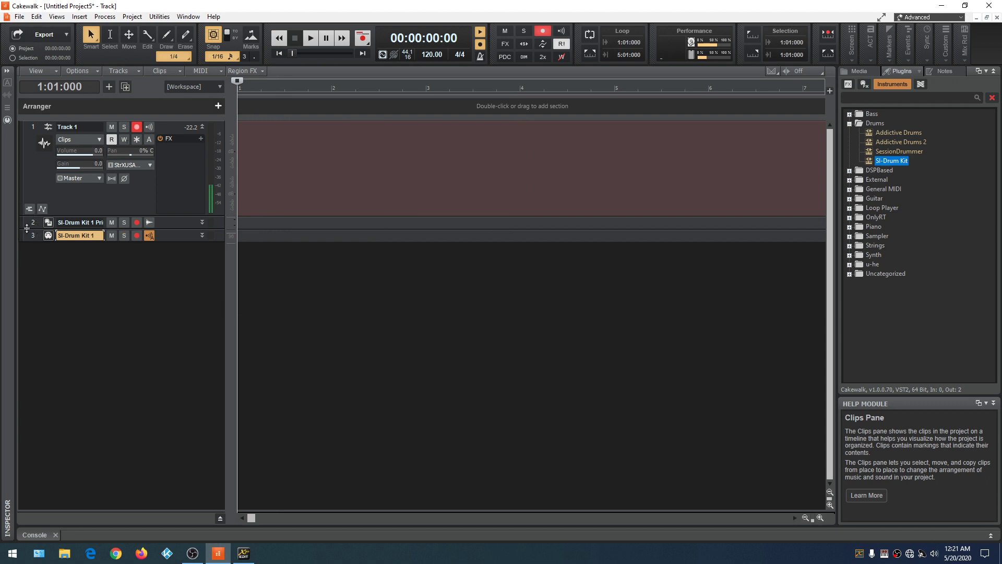
- Delete Track 1 and enlarge both SI-Drum Kit tracks so all their controls show
right_click(35, 129)
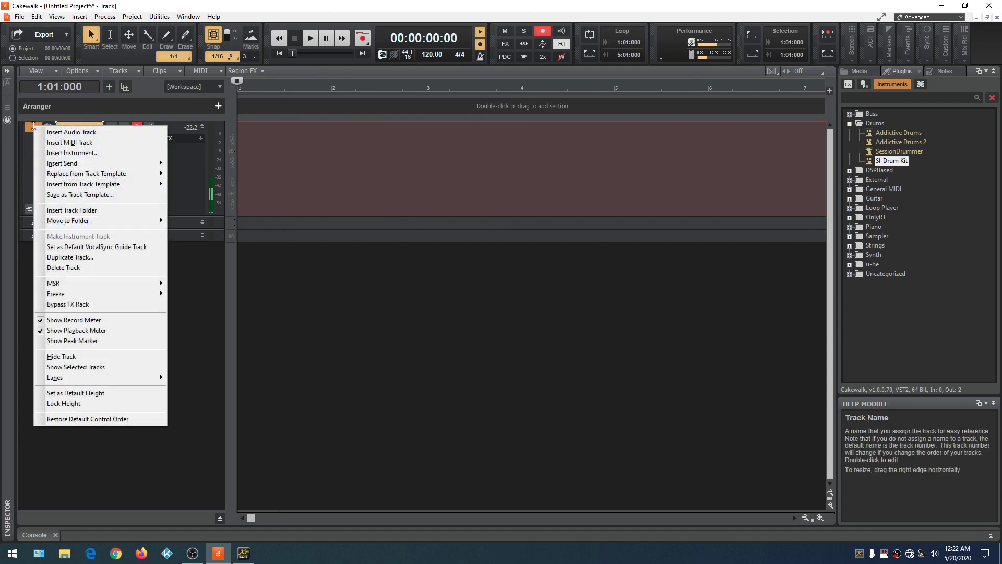
click(66, 268)
drag(176, 132, 175, 256)
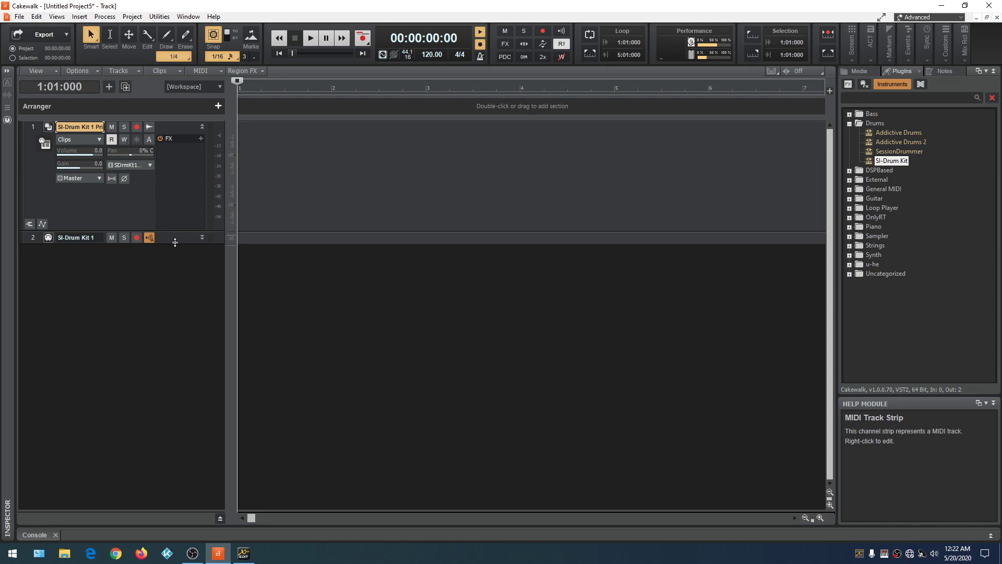
drag(172, 243, 168, 338)
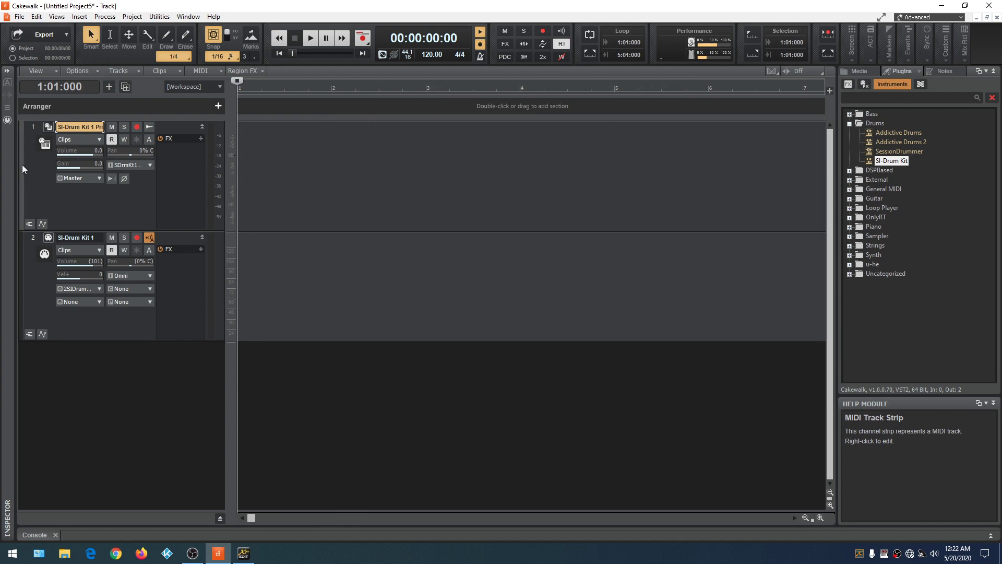
- Open the SI-Drum Kit, audition its snare and three toms, and close the instrument
click(48, 241)
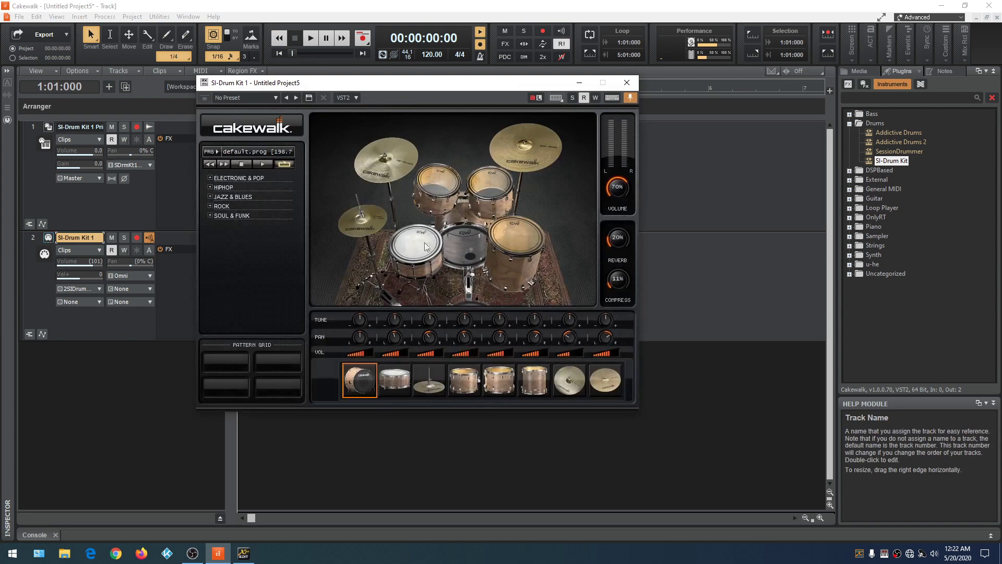
click(415, 252)
click(438, 183)
click(494, 189)
click(514, 248)
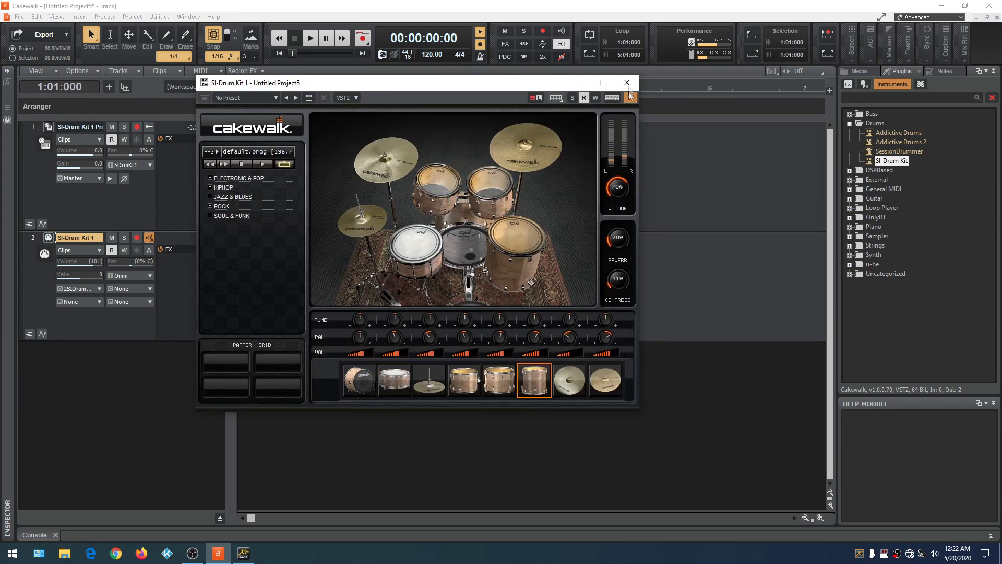
click(626, 83)
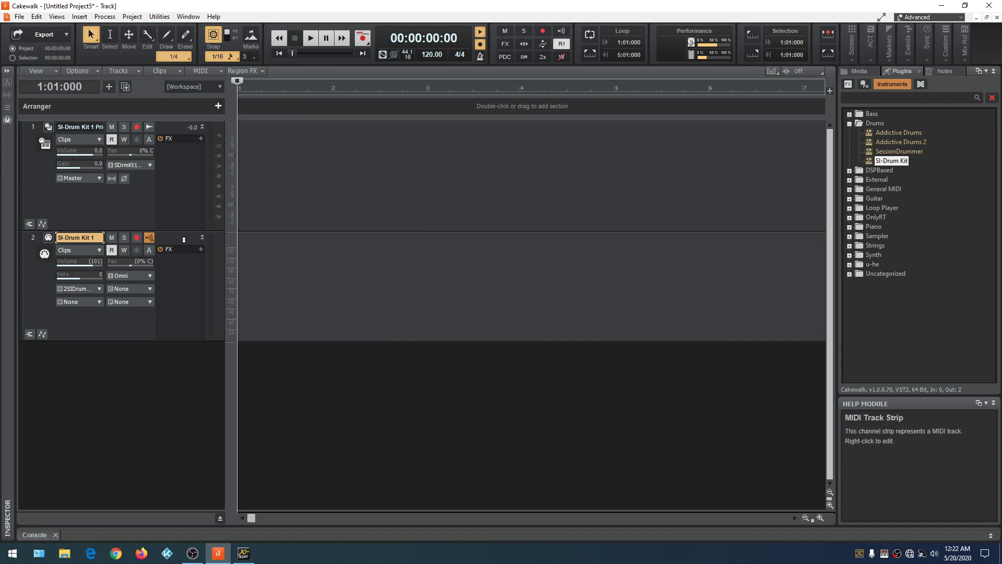
- Move the SI-Drum Kit MIDI track above its audio output track
drag(194, 179, 196, 184)
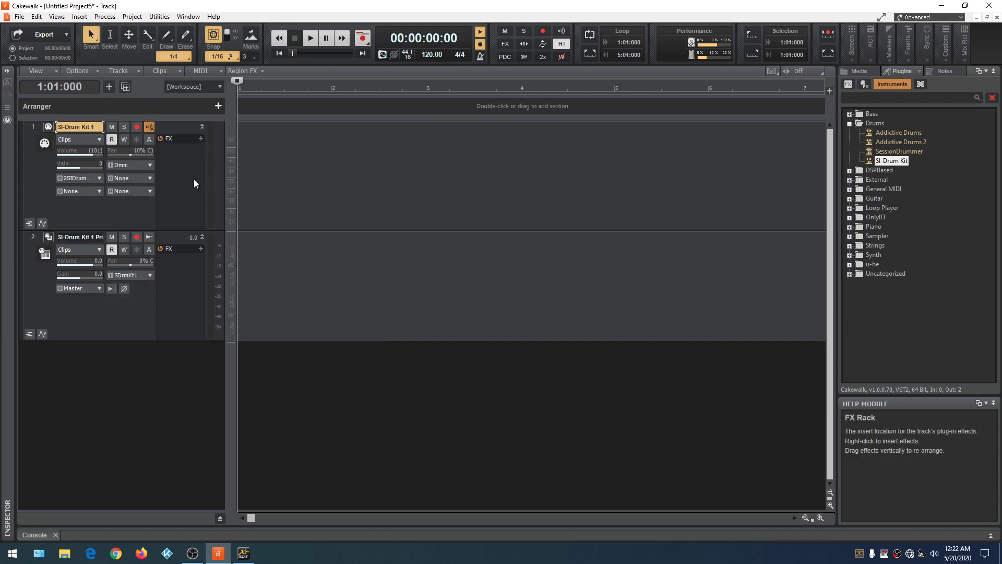
- Browse the media content to the SmartLoops folder of MIDI Groove Clips inside the MIDI Library
click(859, 72)
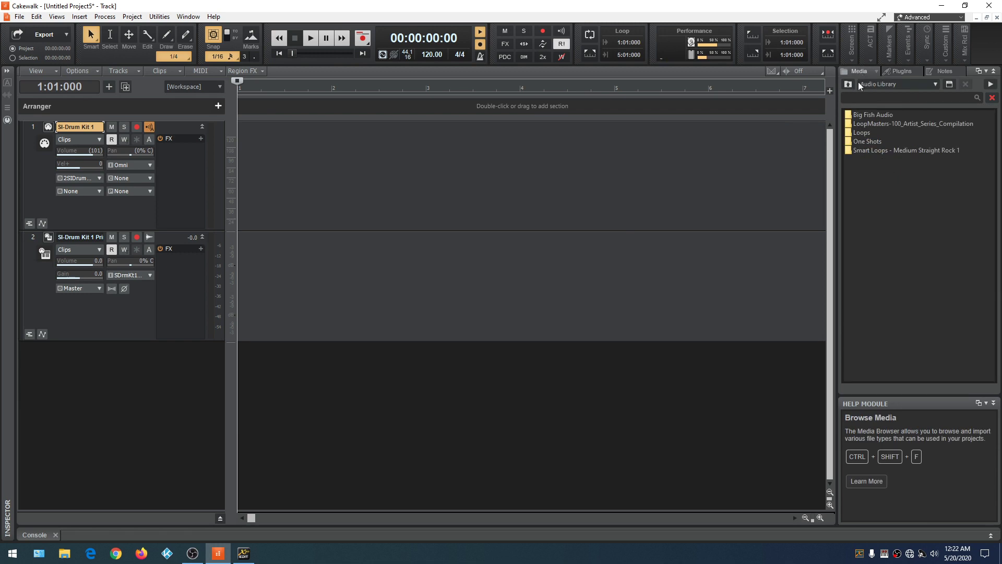
click(848, 84)
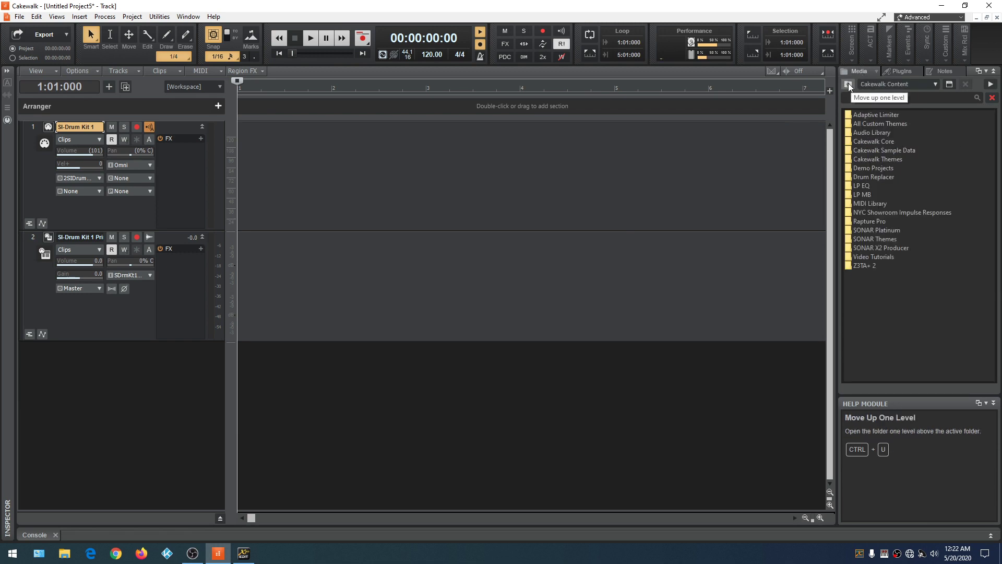
double_click(866, 208)
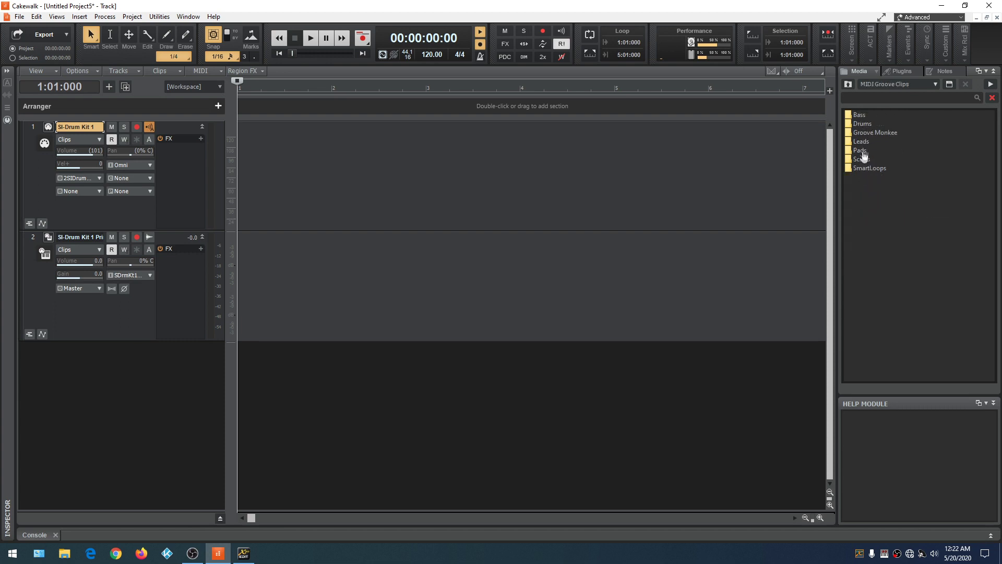
double_click(865, 168)
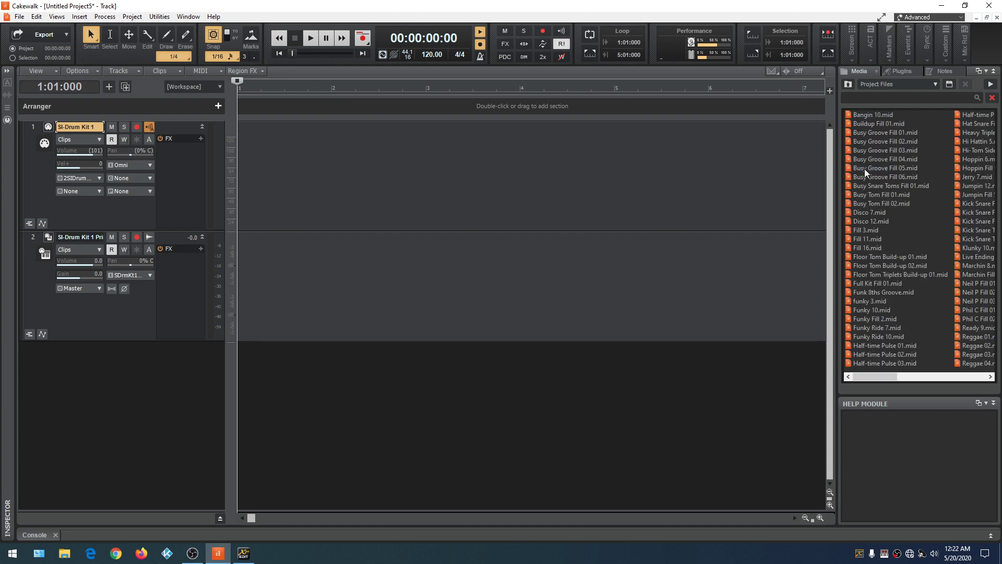
- Preview the funky 3.mid groove and place it at measure 1 on the SI-Drum Kit MIDI track
drag(875, 378, 847, 377)
click(864, 302)
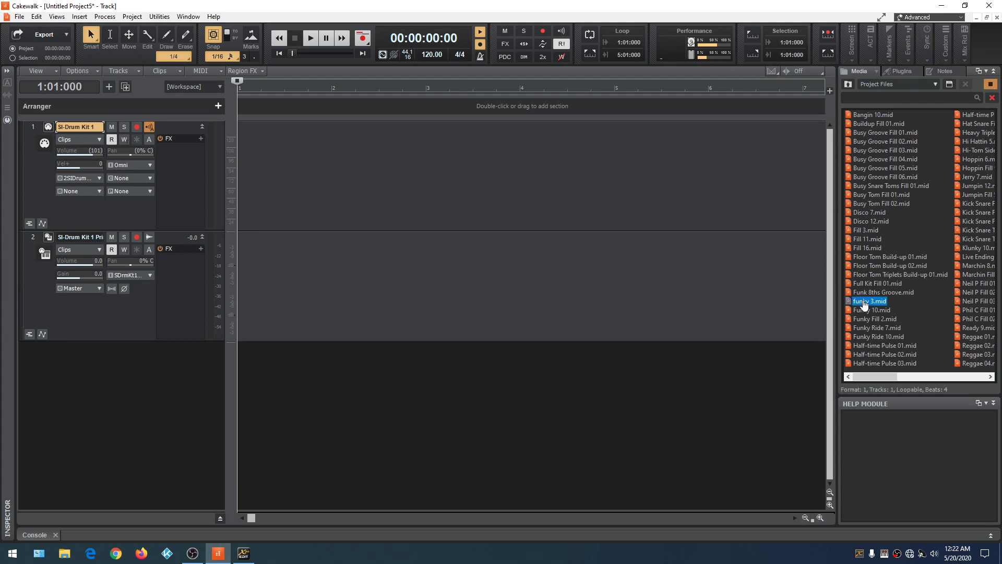
click(988, 87)
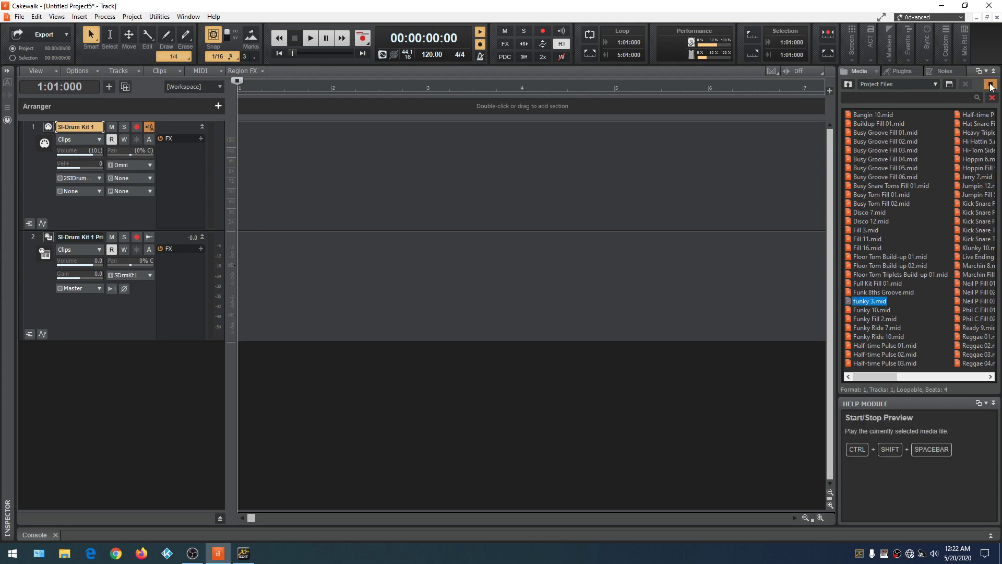
drag(862, 306, 336, 160)
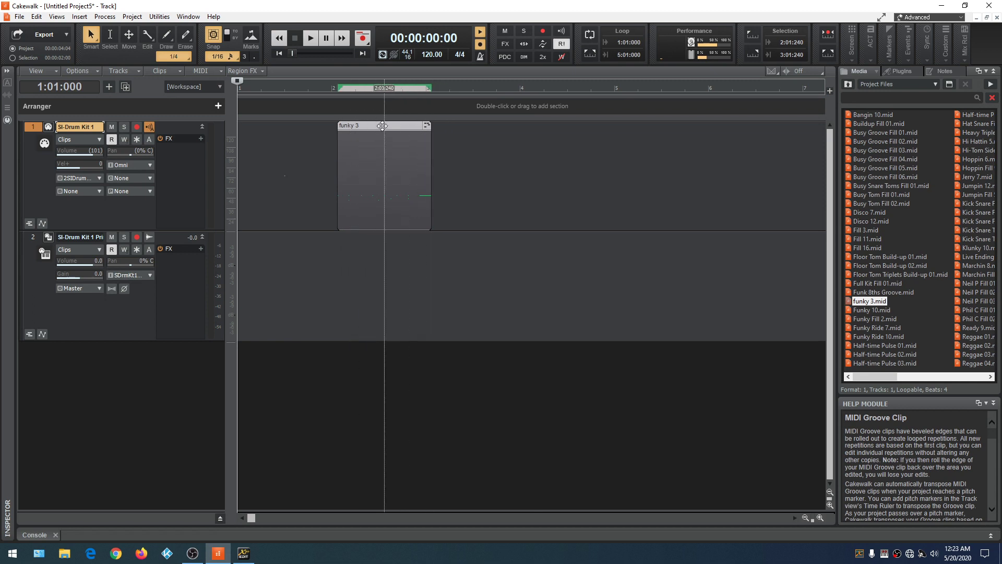
drag(382, 126, 283, 125)
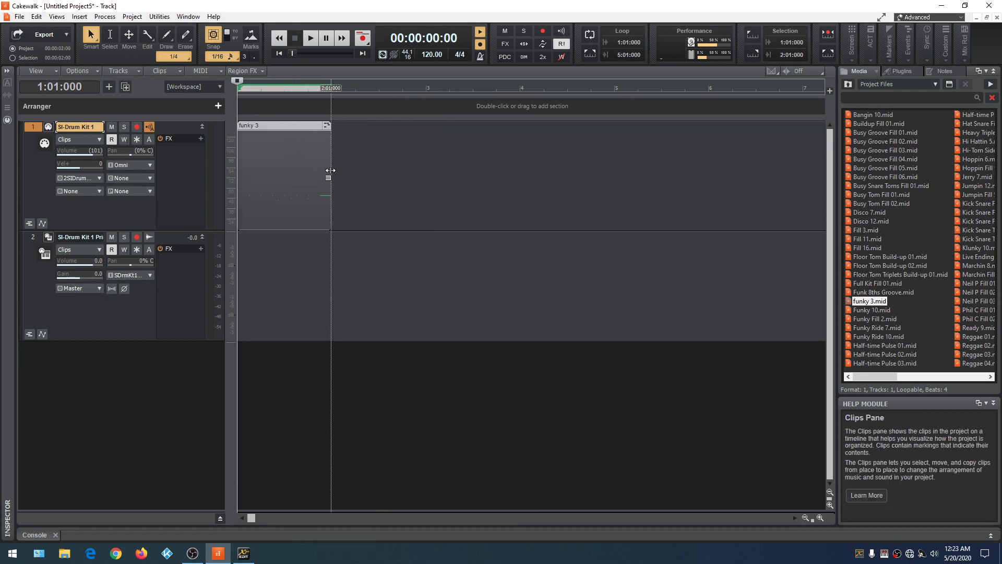
- Extend the funky 3 groove clip into a repeating loop that runs to about measure 35
drag(330, 170, 519, 192)
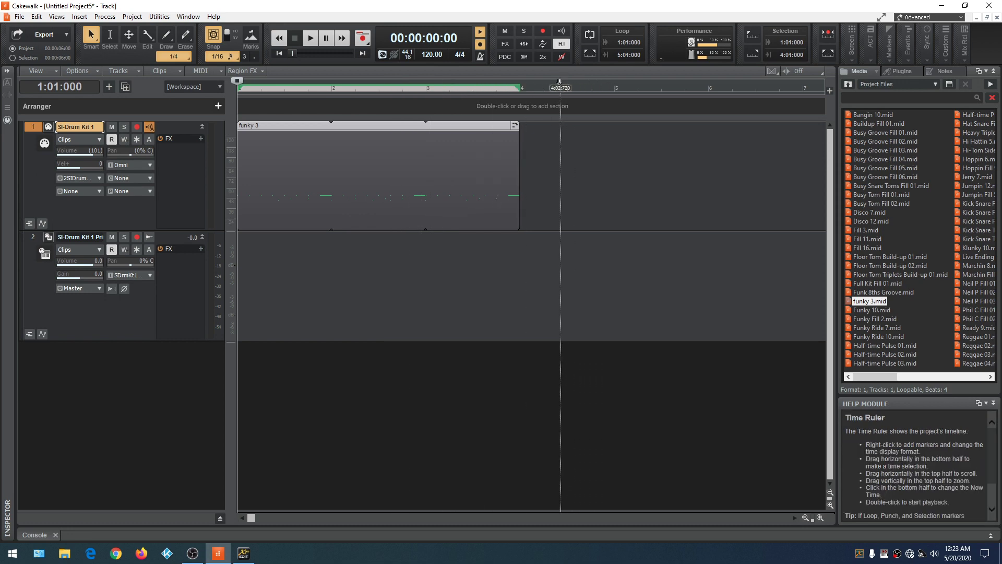
drag(559, 83, 280, 78)
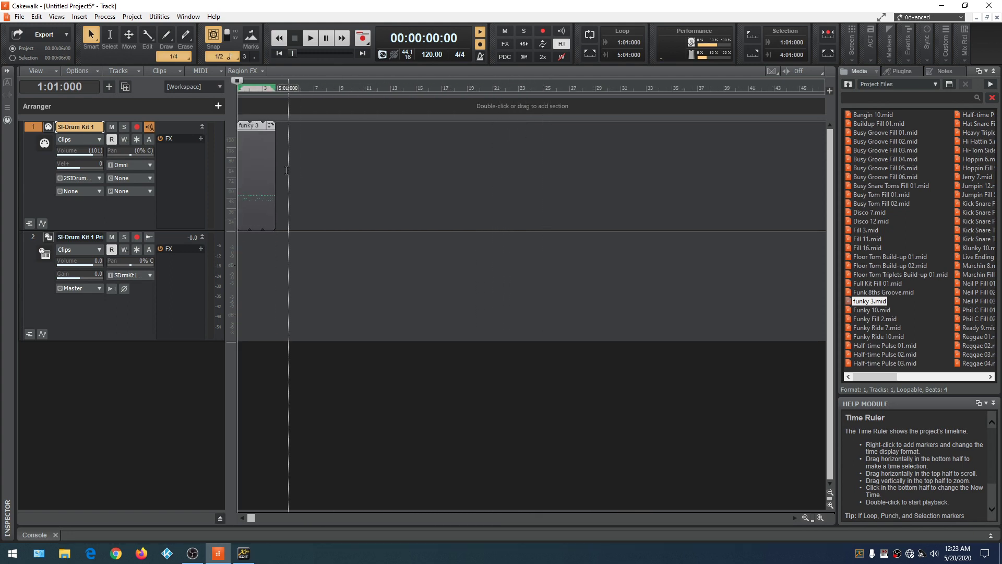
drag(275, 176, 678, 182)
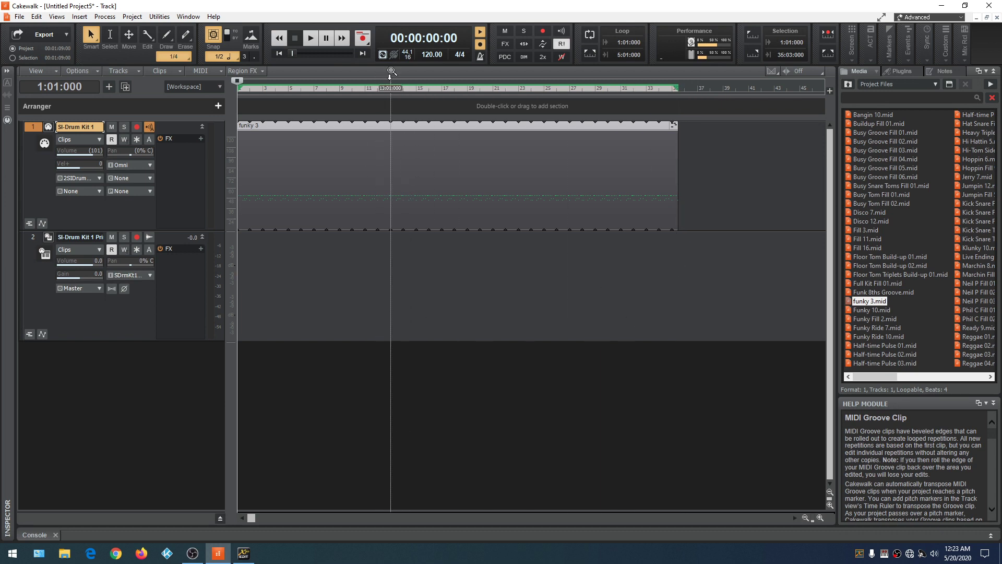
- Hide the browser and play the looped groove briefly from the start of the project
drag(391, 85, 531, 94)
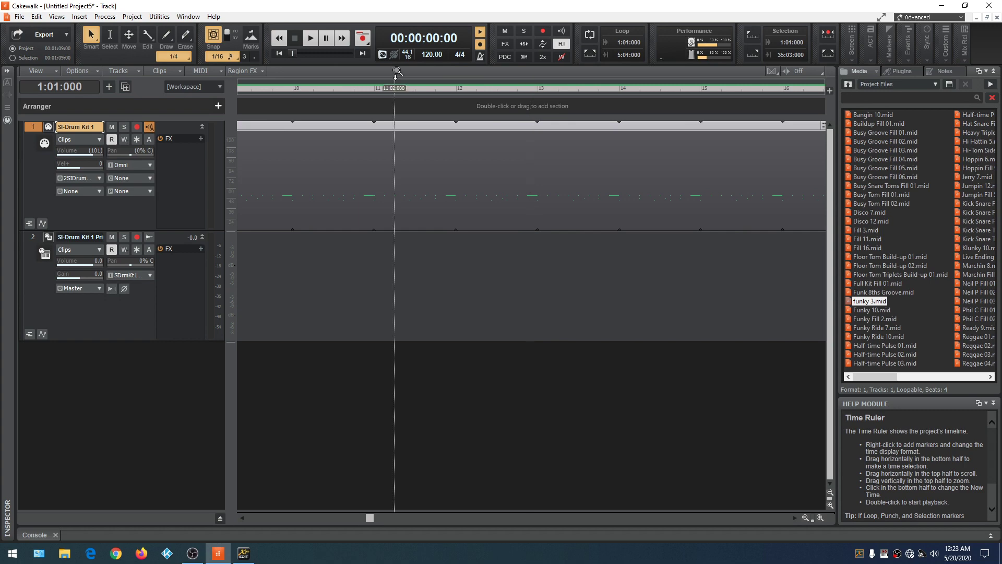
key(i)
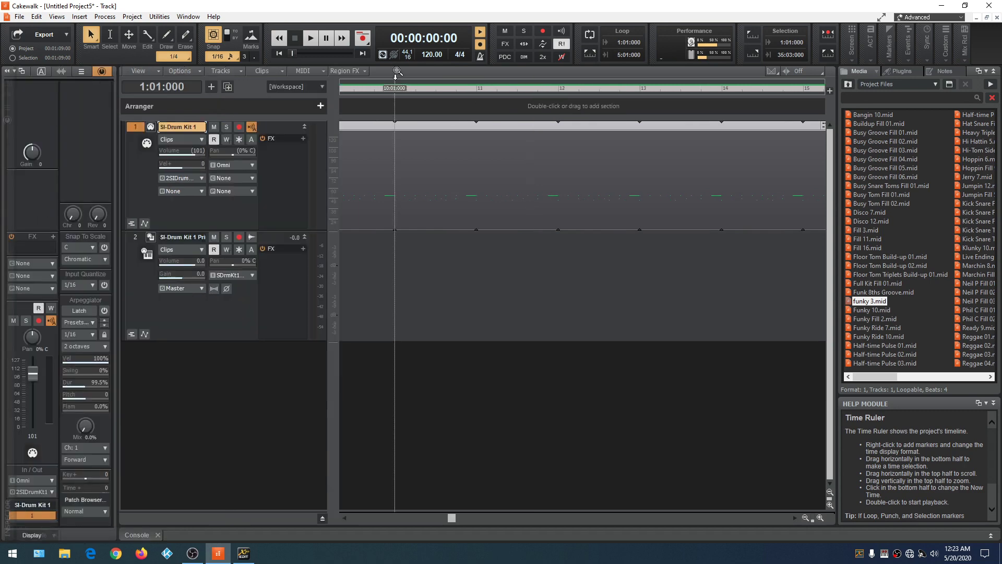
key(i)
key(b)
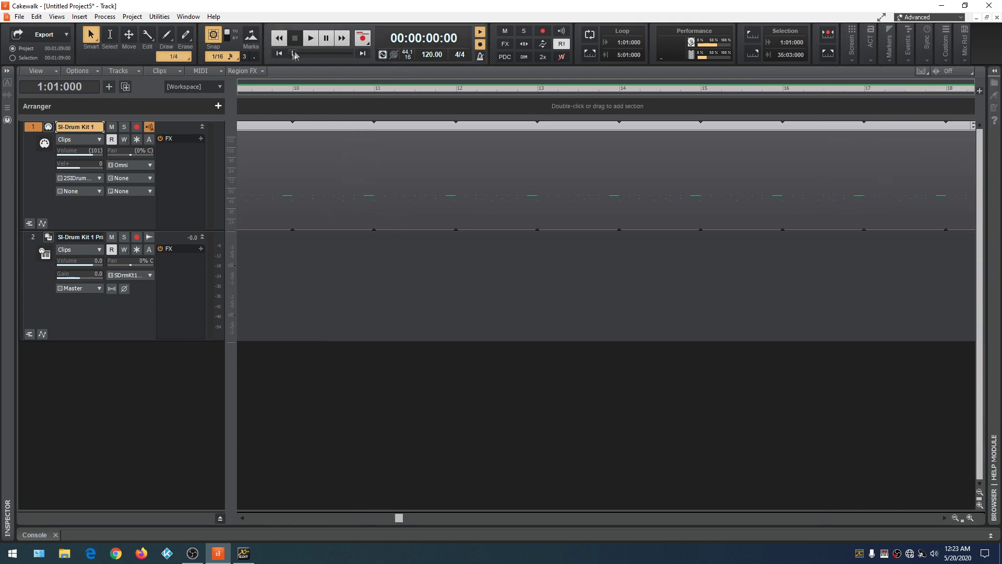
click(277, 54)
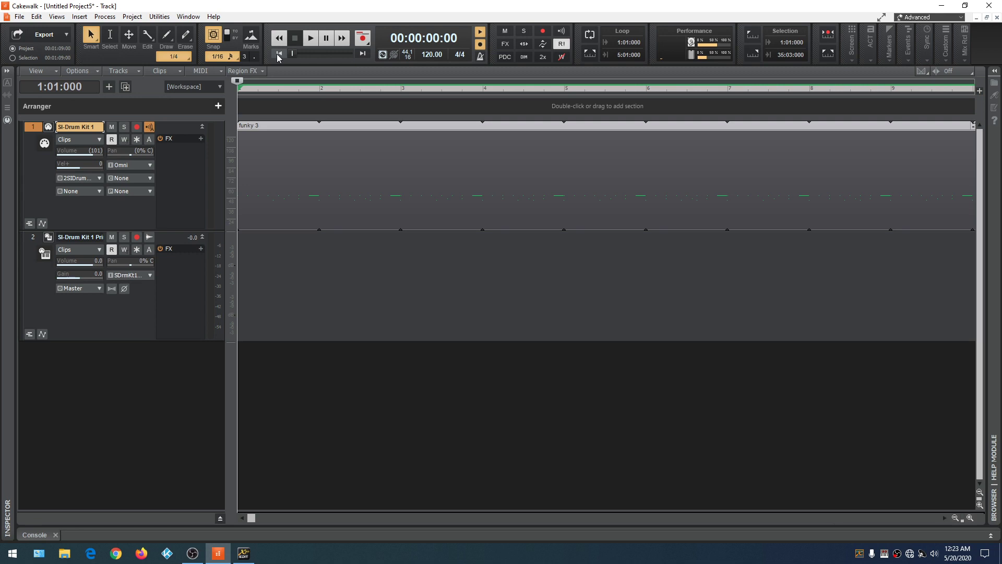
click(310, 39)
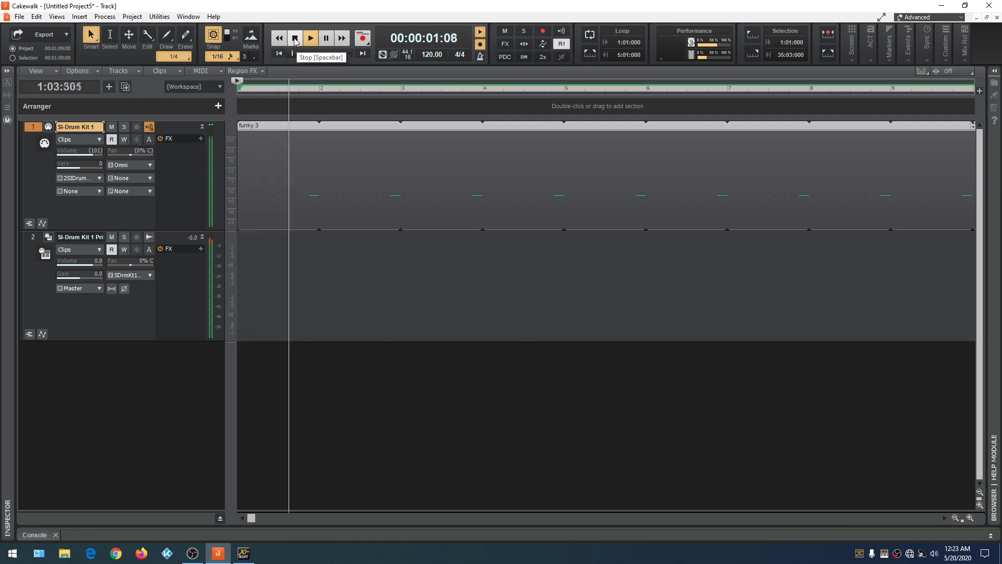
click(295, 38)
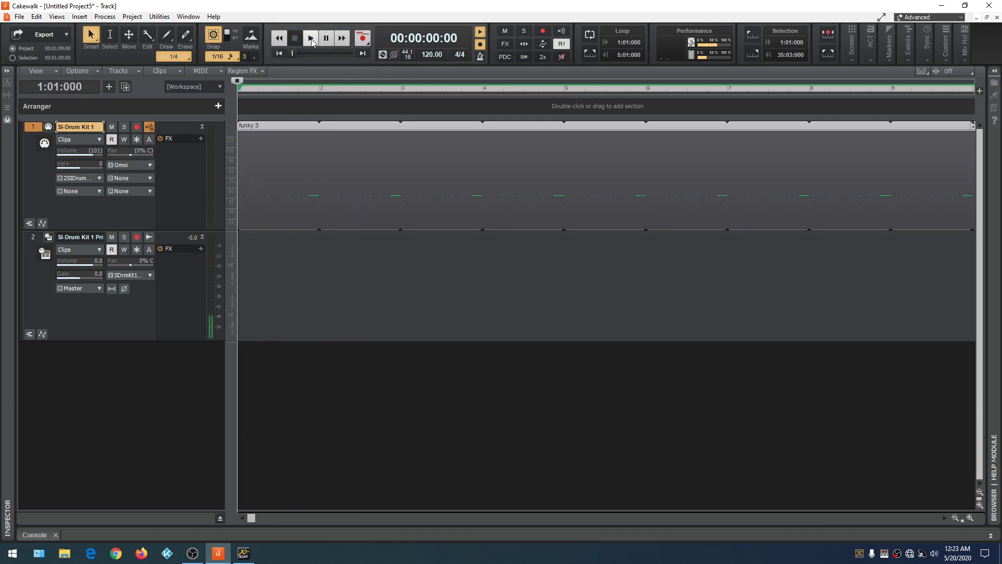
- Lower the SI-Drum Kit audio track's volume to about -21.9 dB and check the level in playback
click(310, 39)
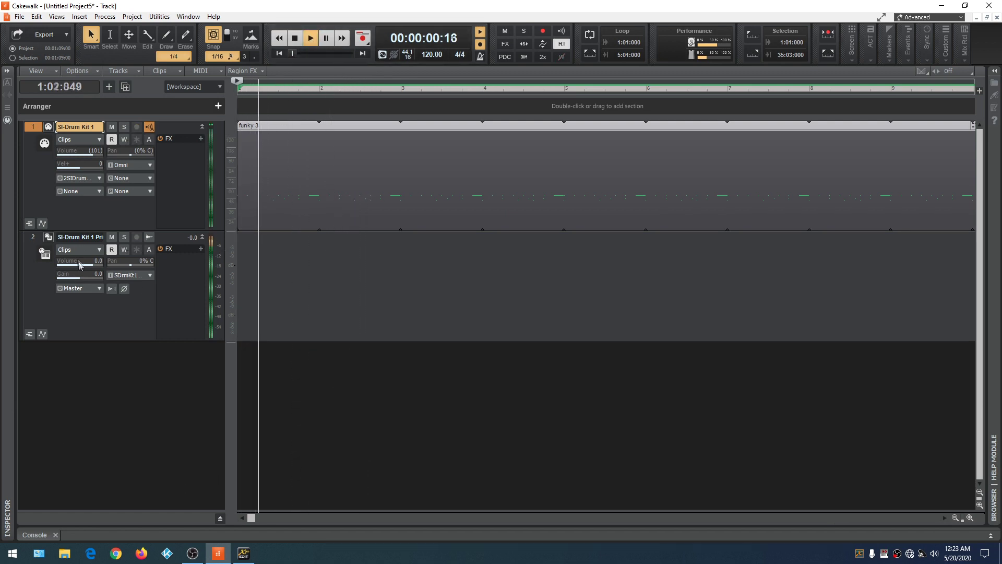
drag(92, 269, 67, 264)
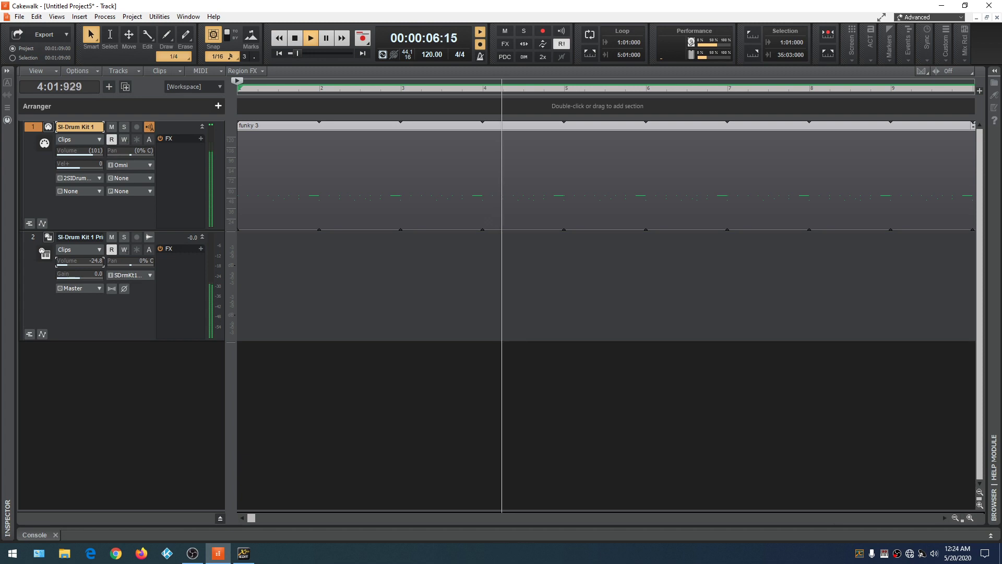
key(r)
key(space)
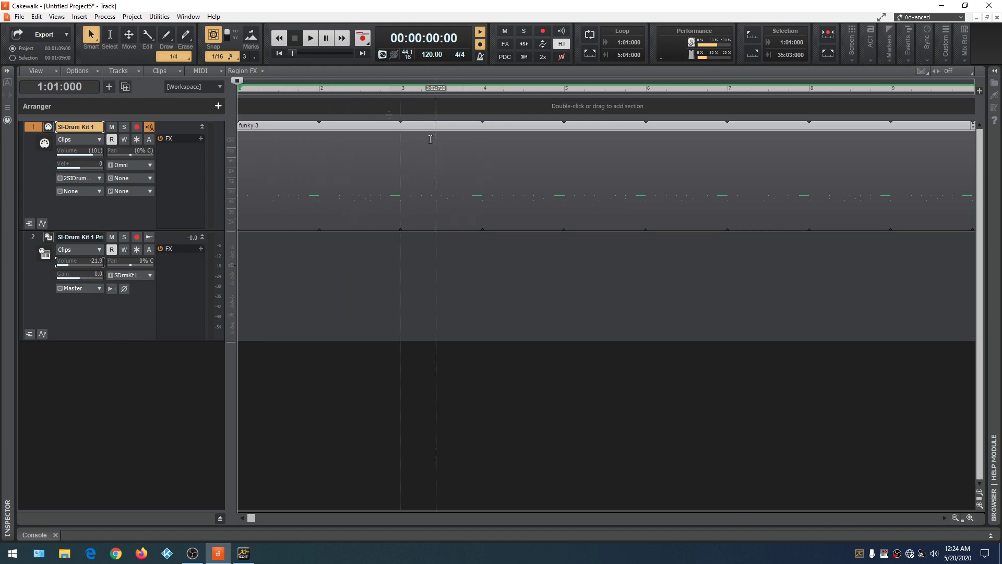
click(309, 39)
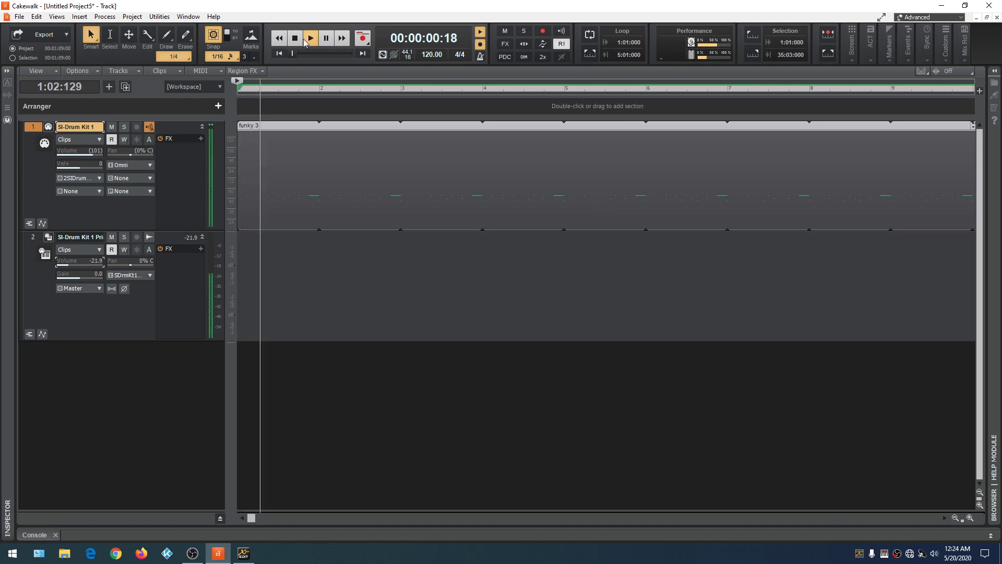
click(295, 39)
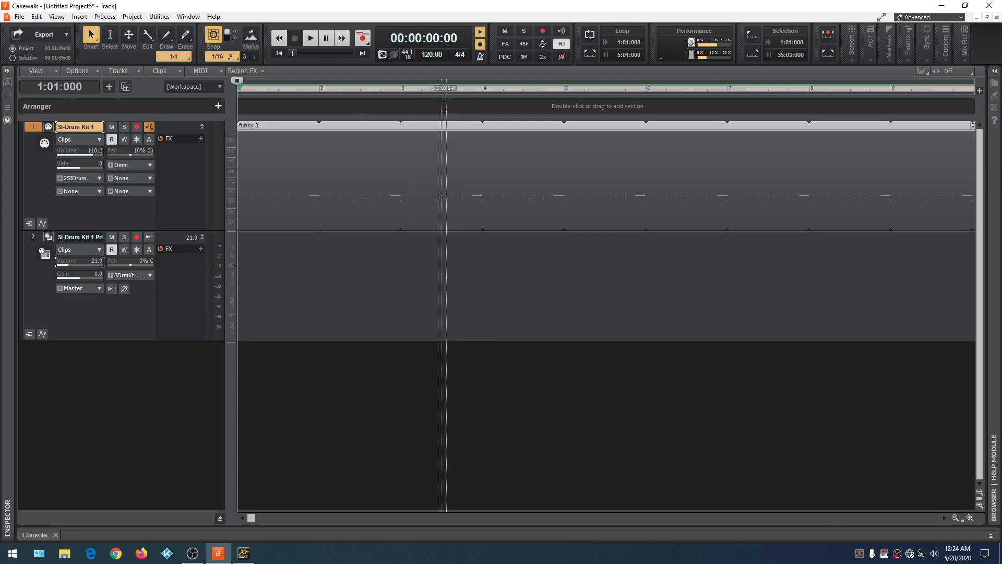
- Set the project tempo to 100 and play the drum loop to hear the new speed
double_click(430, 56)
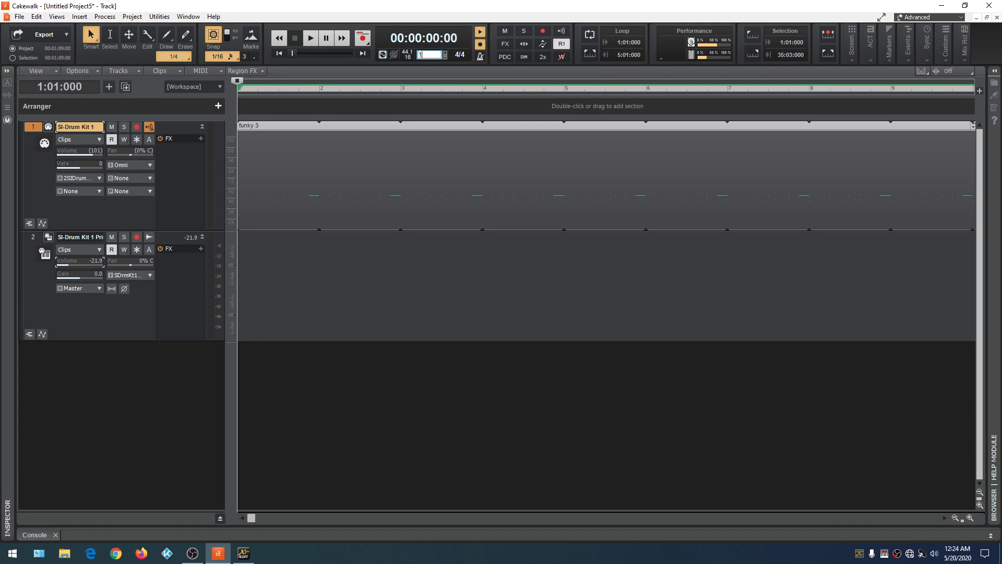
key(Return)
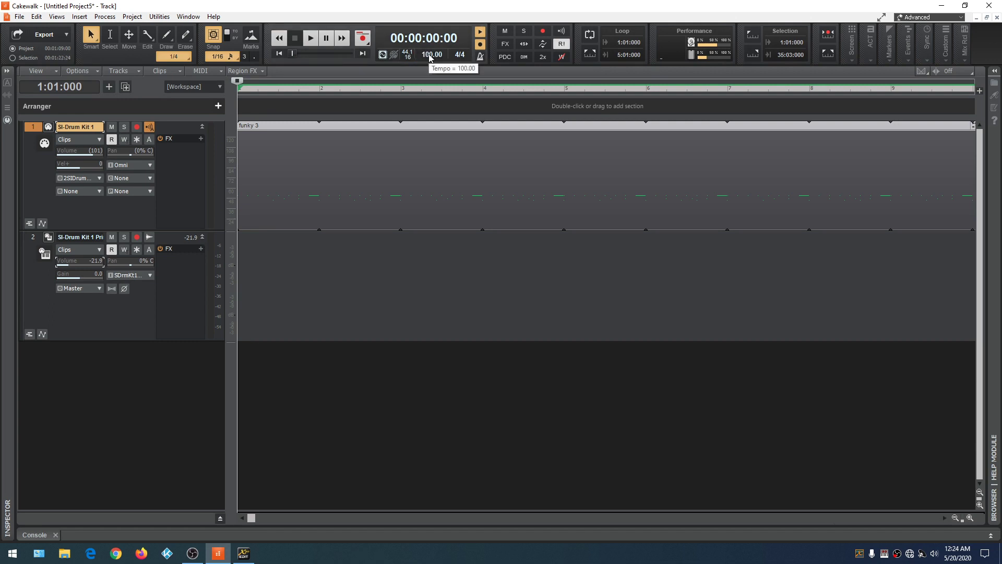
click(309, 38)
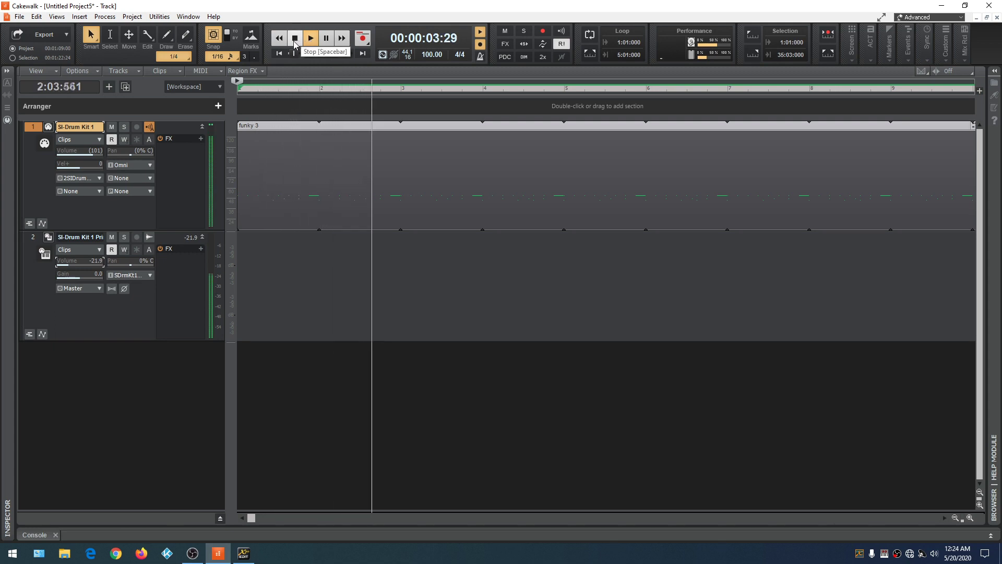
click(295, 42)
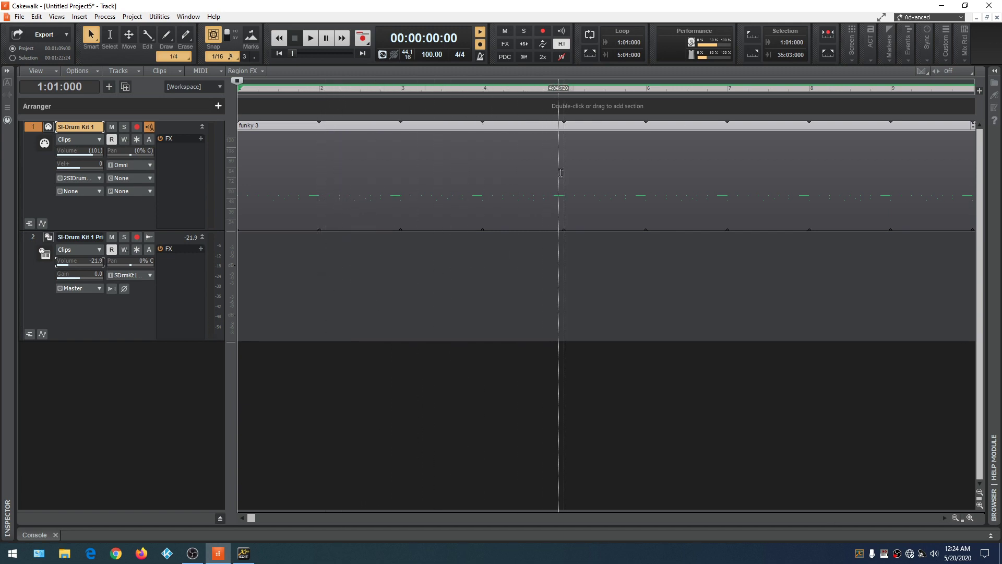
- Add a marker named "Tempo change" at 5:01:000
click(565, 255)
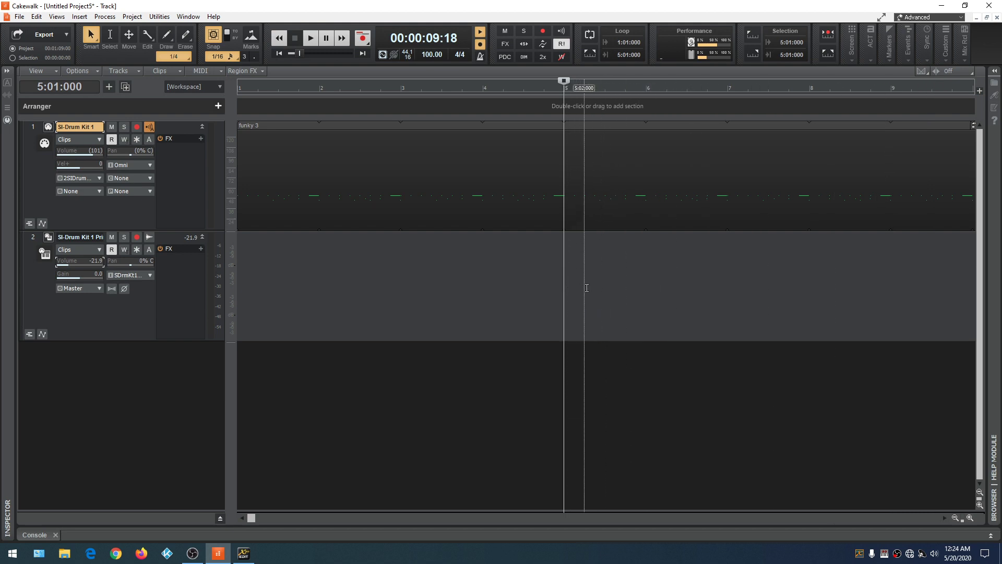
key(F11)
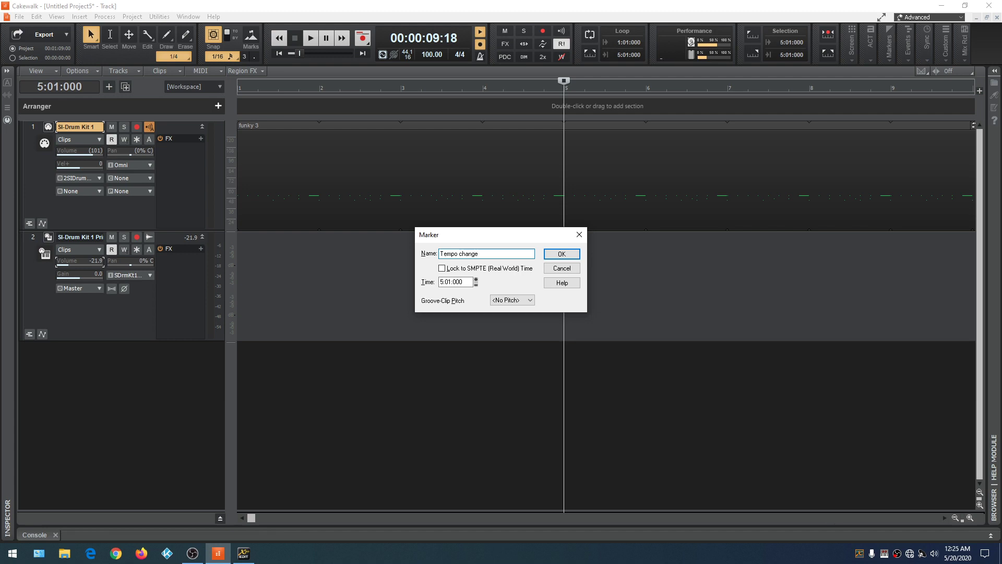
key(Return)
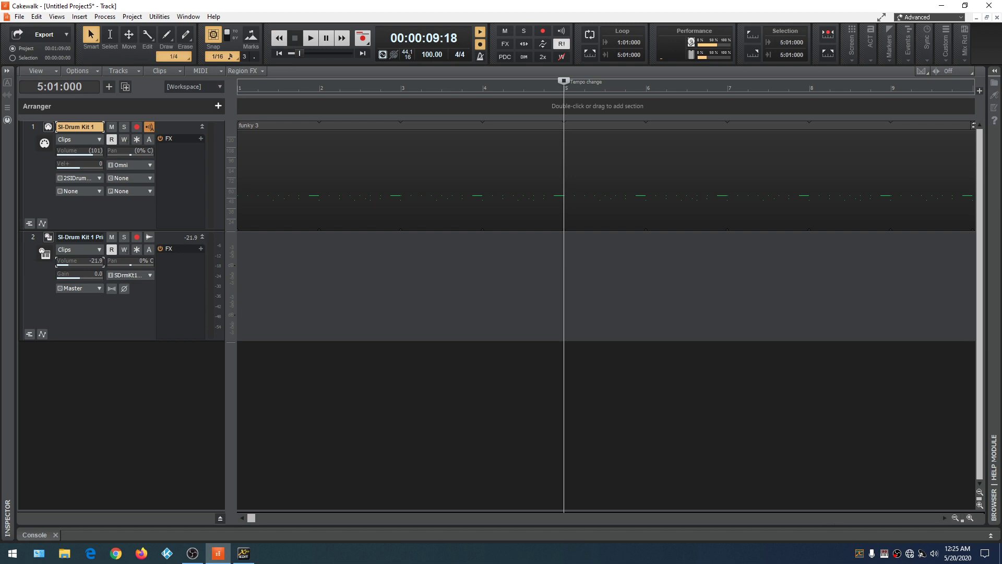
- Insert a new tempo of 120 starting at measure 5
click(461, 86)
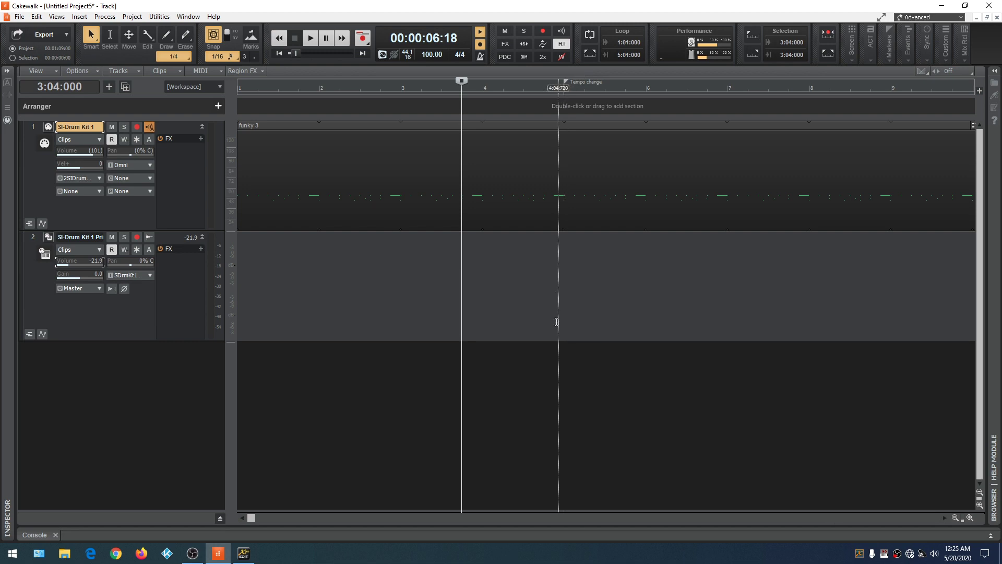
click(132, 18)
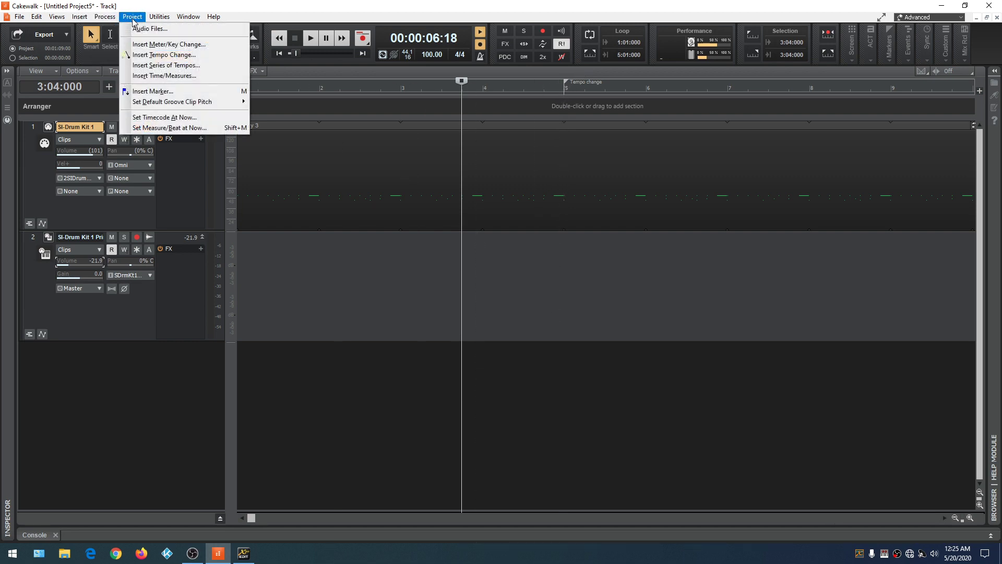
click(164, 55)
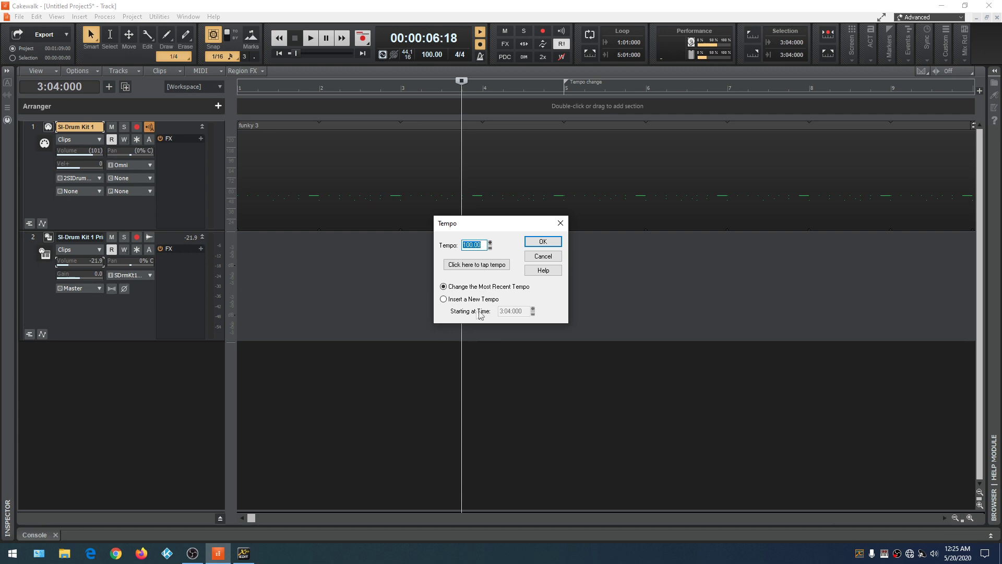
click(444, 299)
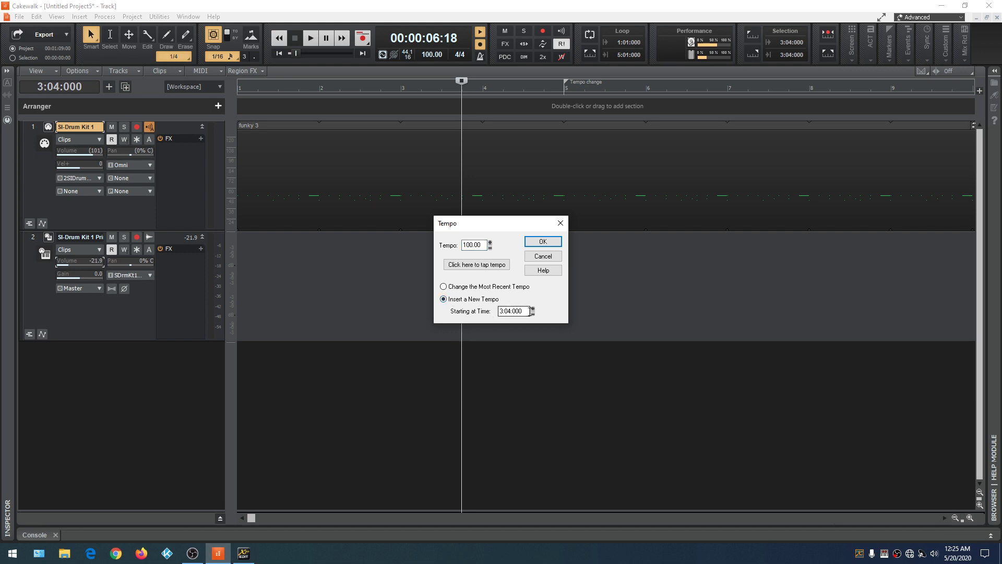
drag(524, 312, 493, 311)
text(5)
key(Return)
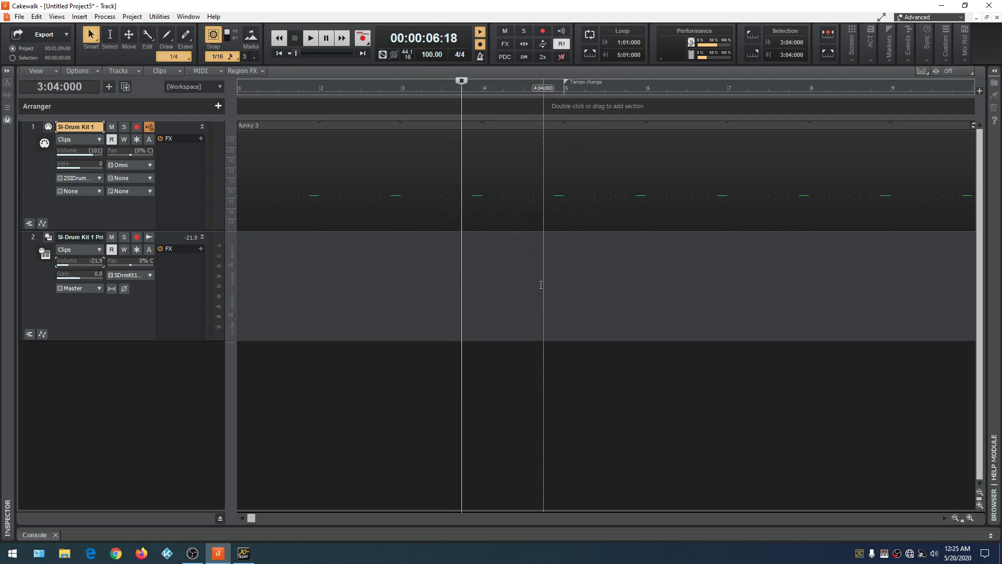
- Compare the tempo before and after the Tempo change marker, and play from measure 4 across it
click(542, 283)
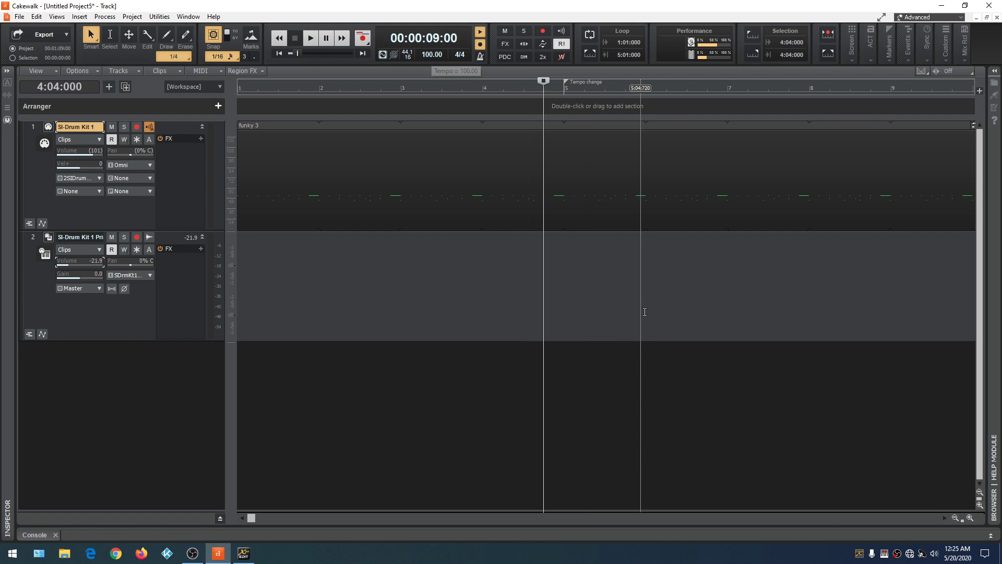
click(593, 284)
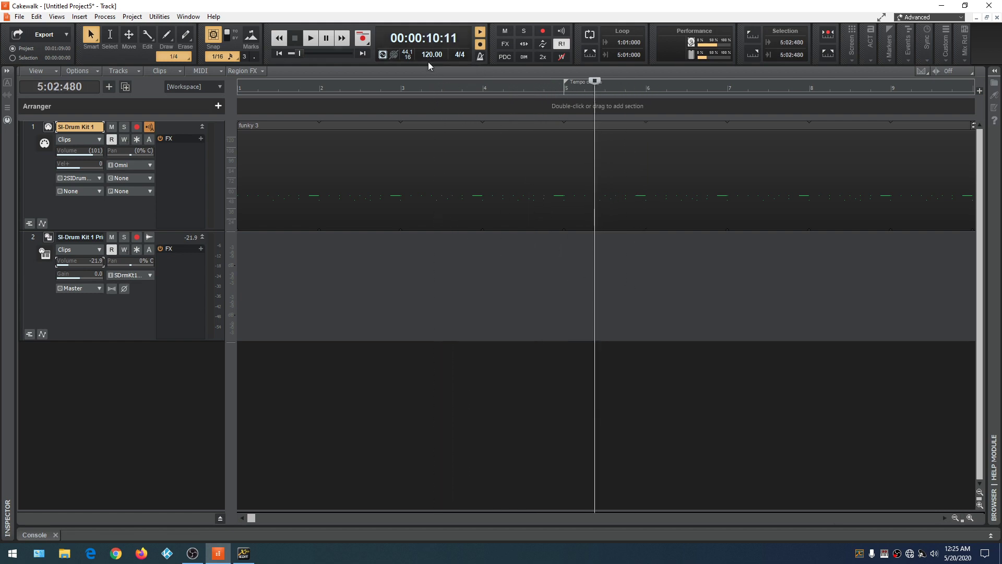
click(487, 266)
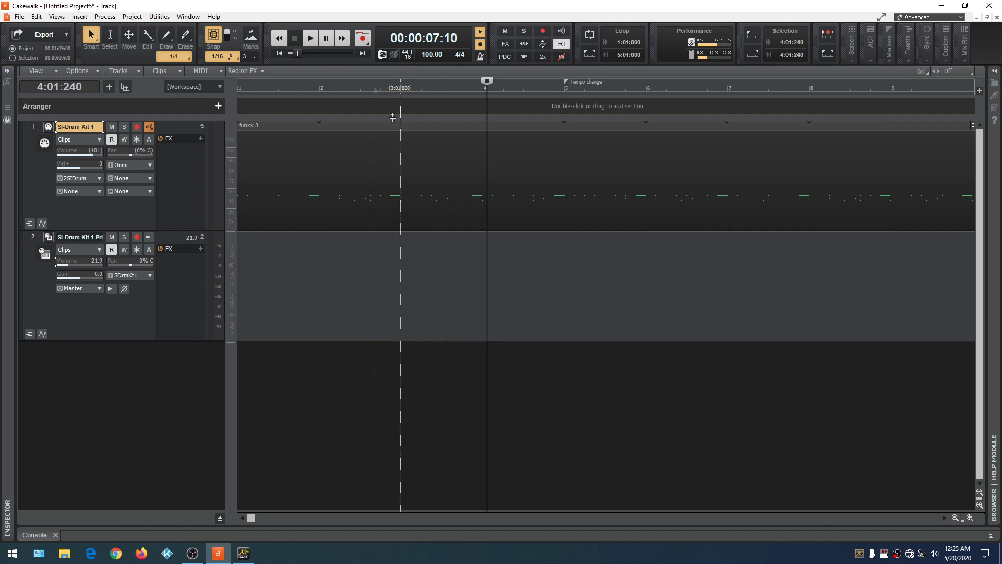
click(480, 291)
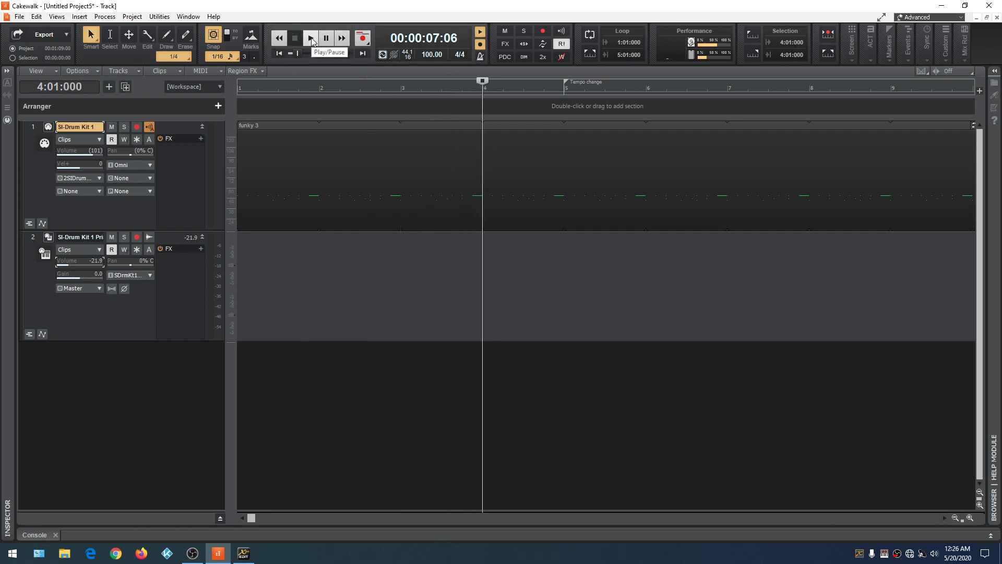
click(312, 40)
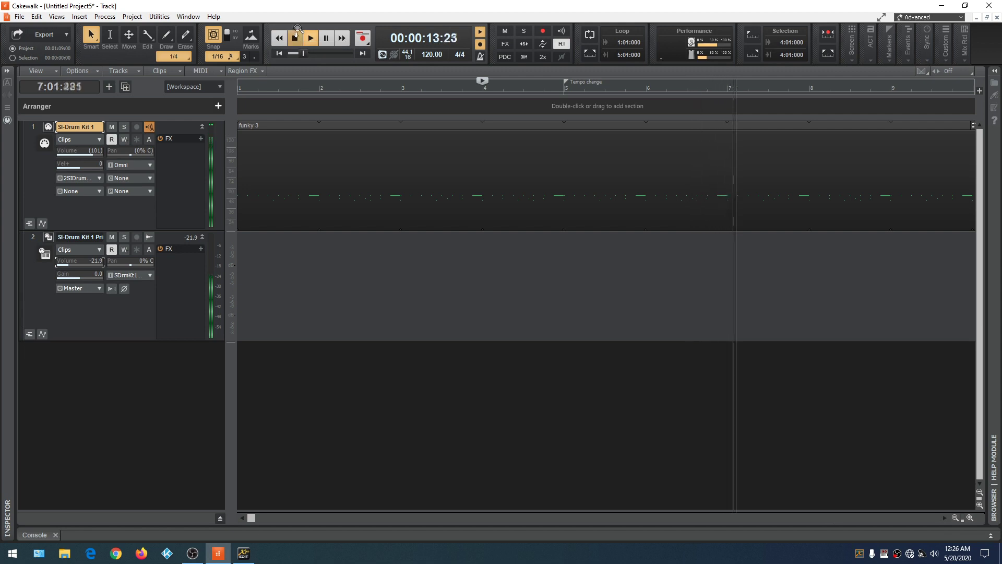
- Stop playback and add a marker named "Tempo change" at 8:01:000
click(296, 40)
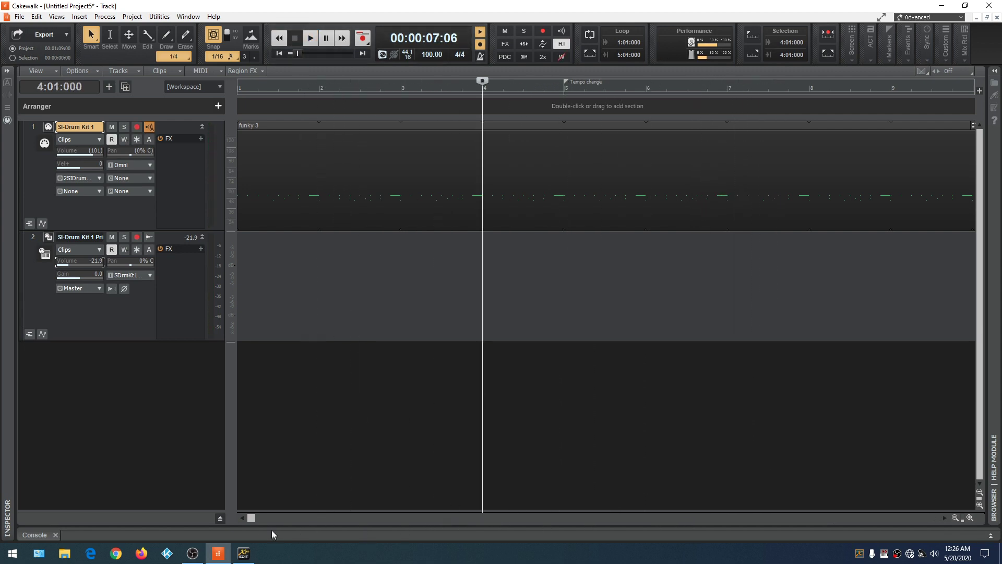
drag(255, 518, 310, 525)
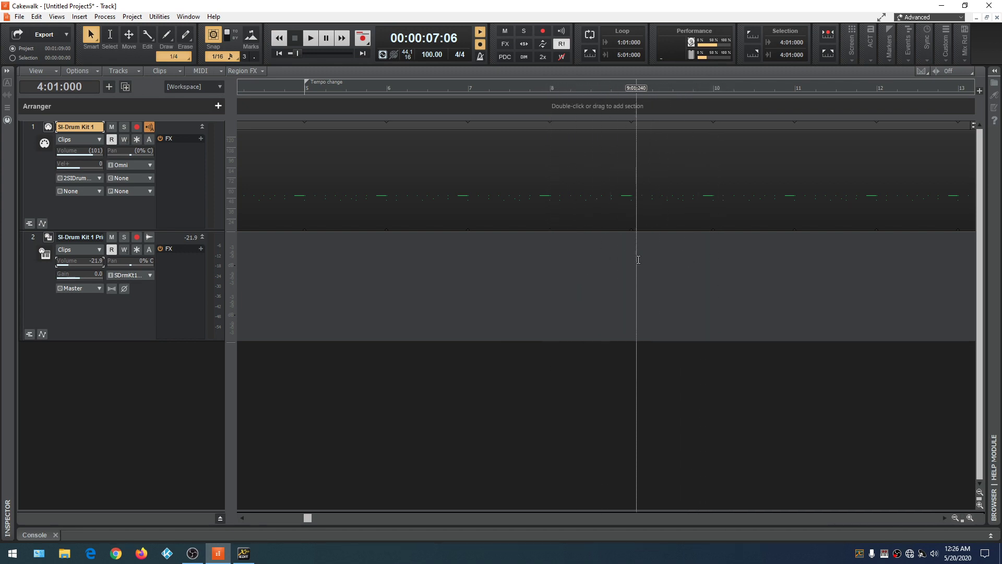
click(550, 260)
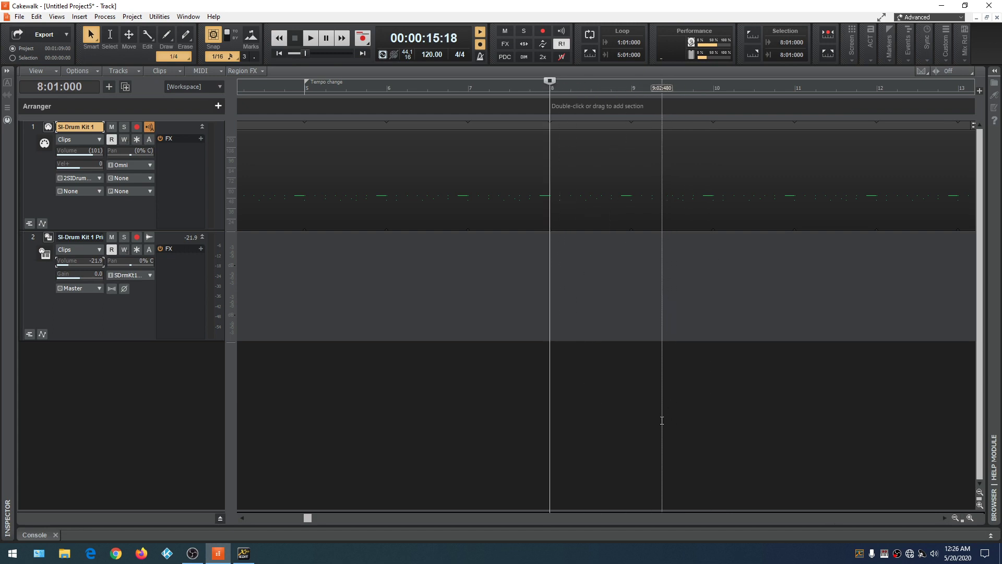
key(F11)
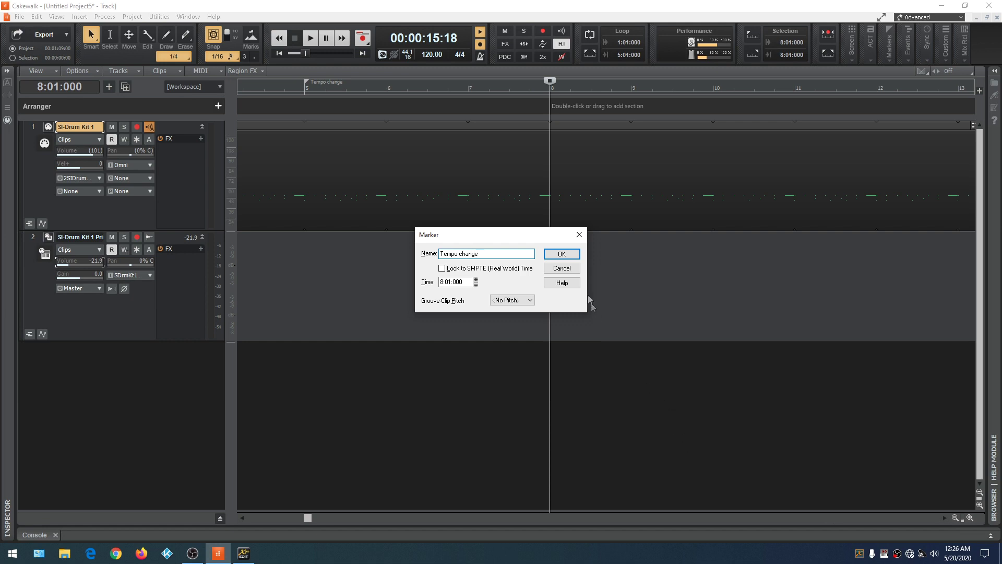
click(561, 254)
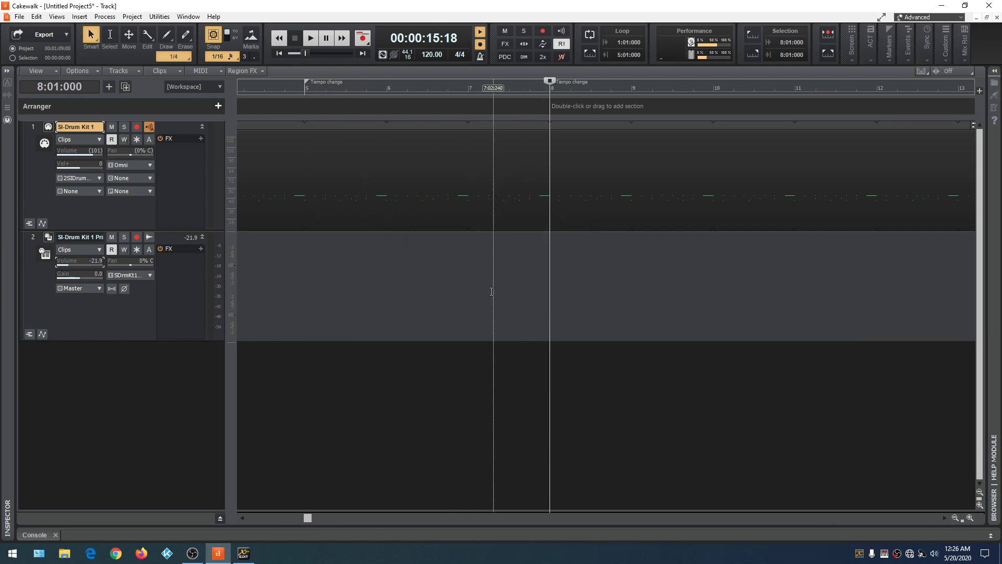
- Start inserting a series of tempos and set its time range from 8:01:000 through 10:01:000
click(492, 261)
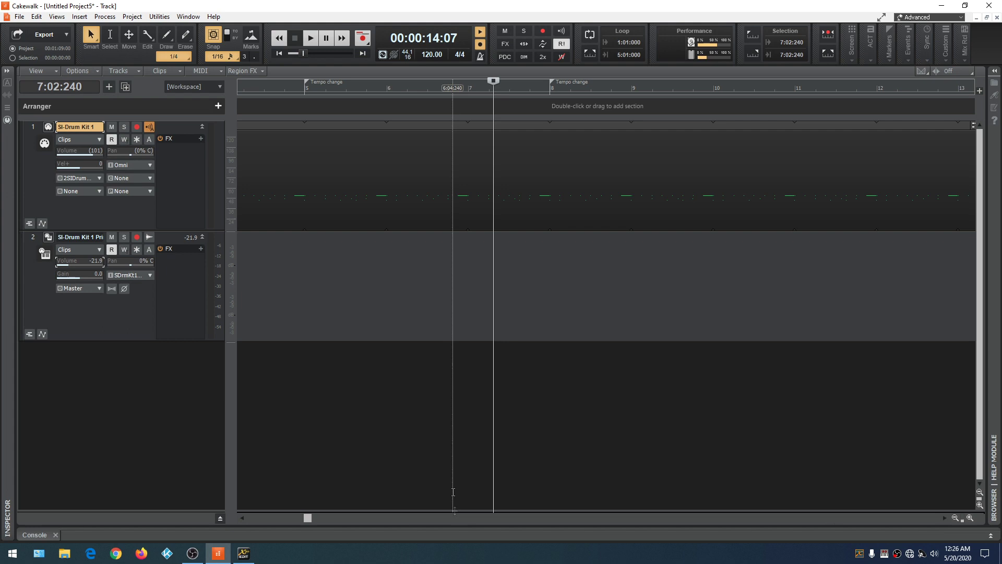
click(468, 333)
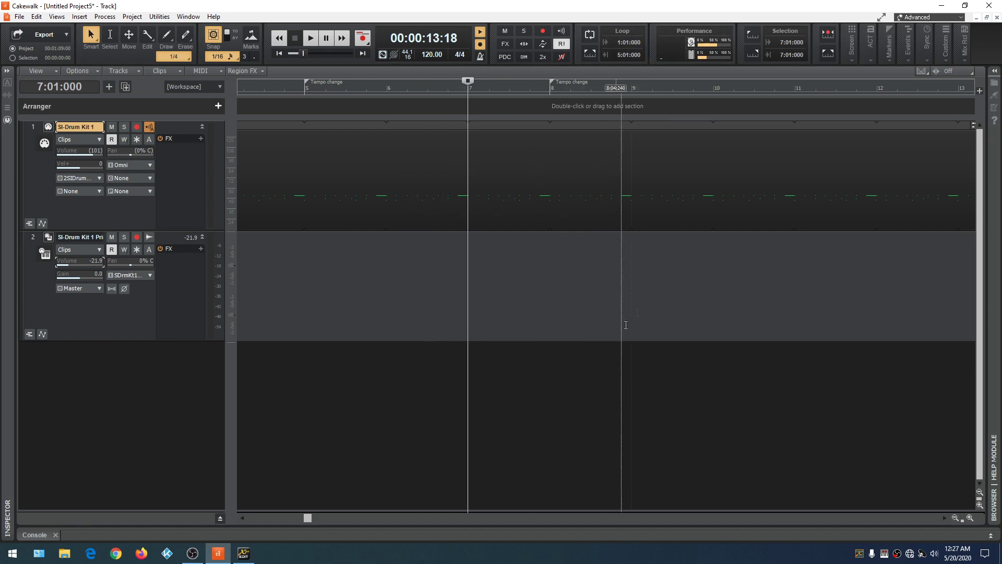
click(128, 18)
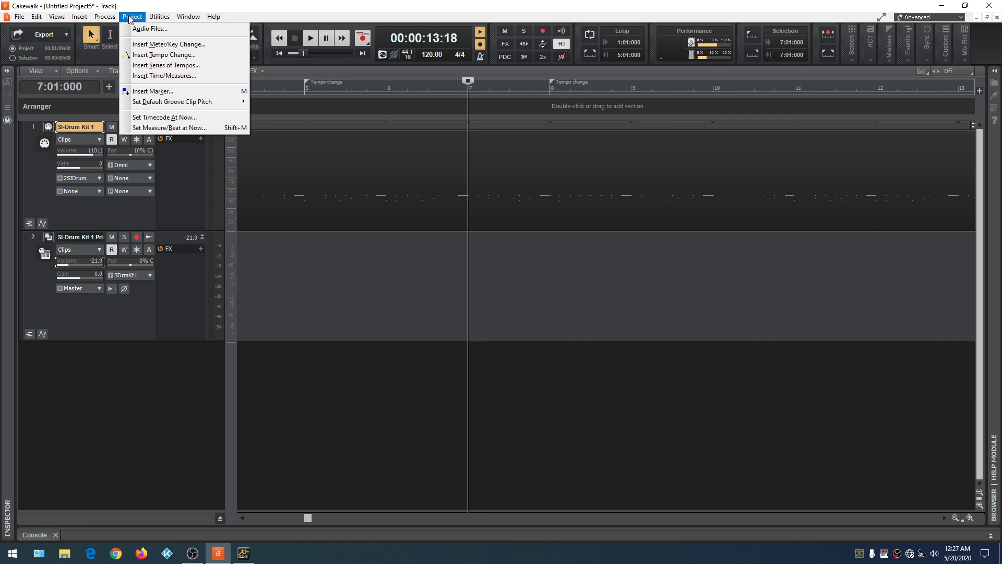
click(155, 66)
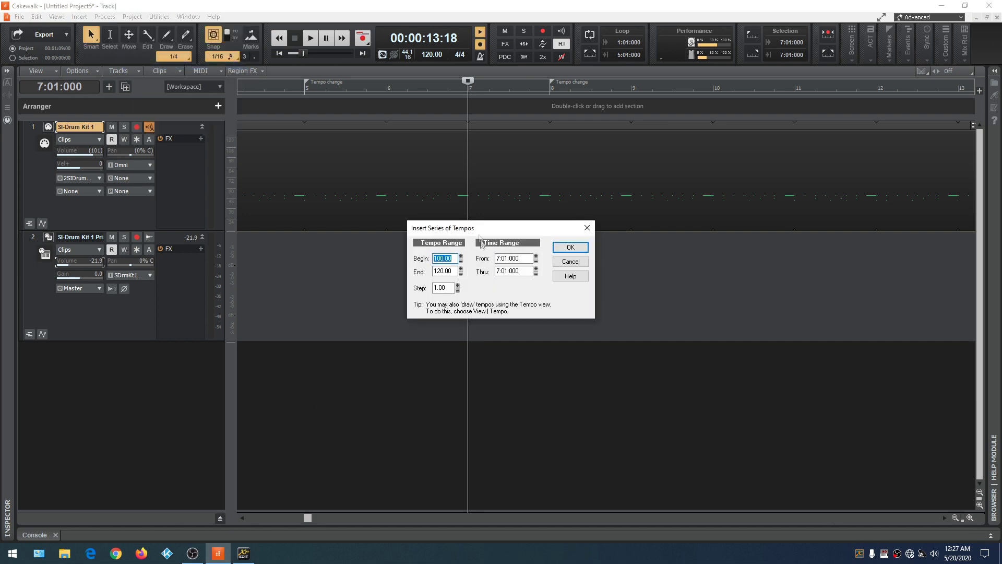
drag(481, 231, 595, 250)
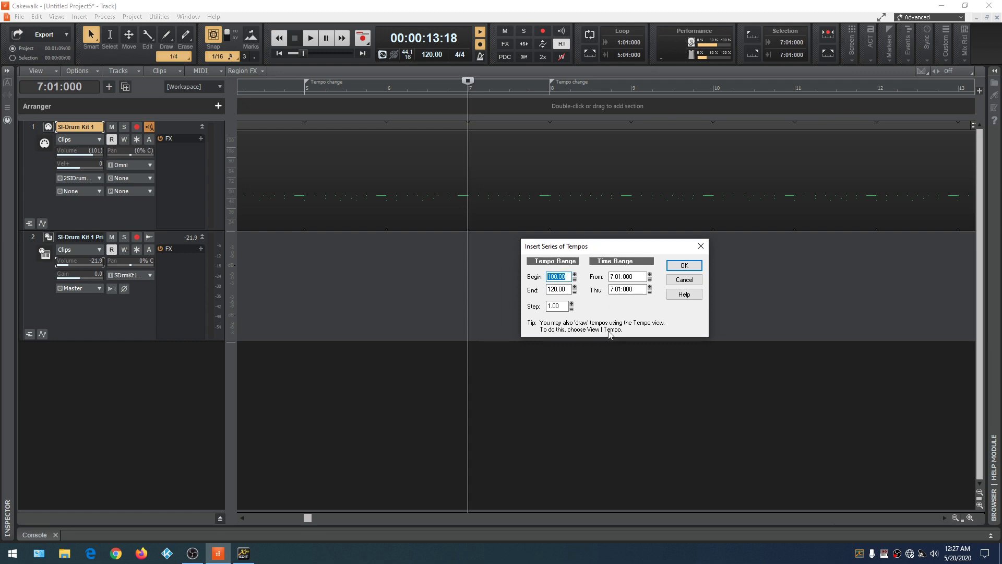
drag(642, 276, 607, 277)
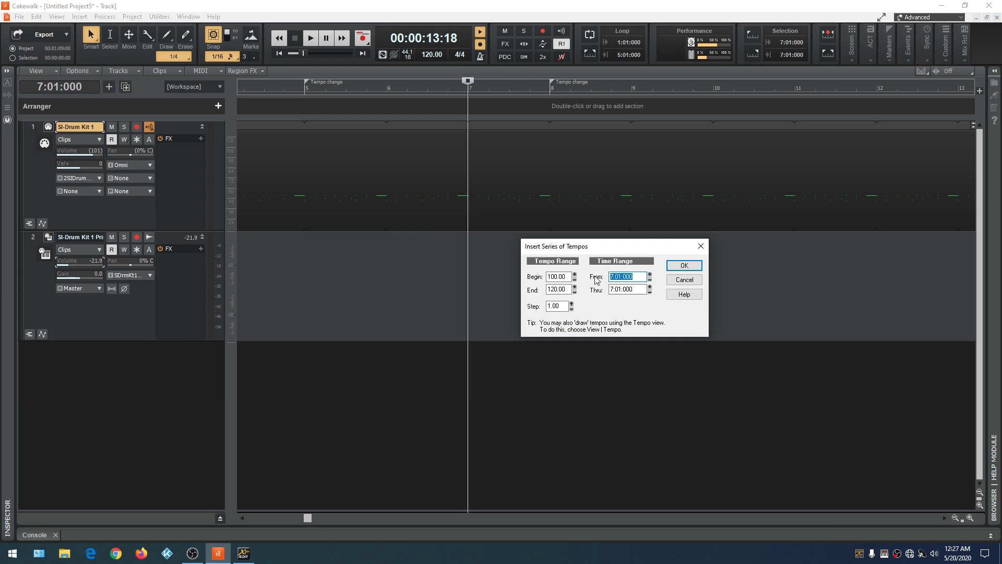
text(8)
drag(640, 290, 612, 291)
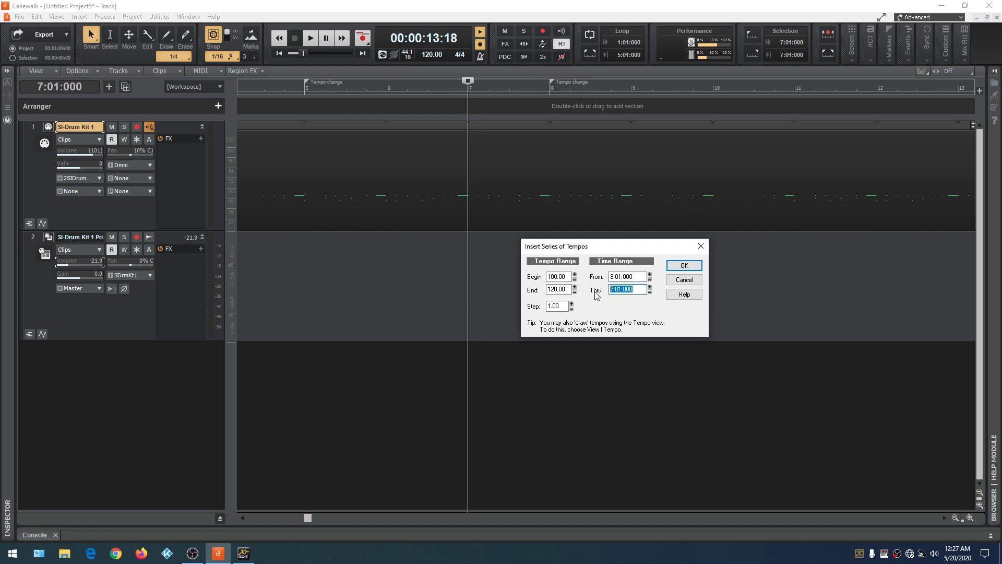
text(10)
- Set the tempo series to begin at 120 and end at 100, and insert it
drag(567, 277, 547, 277)
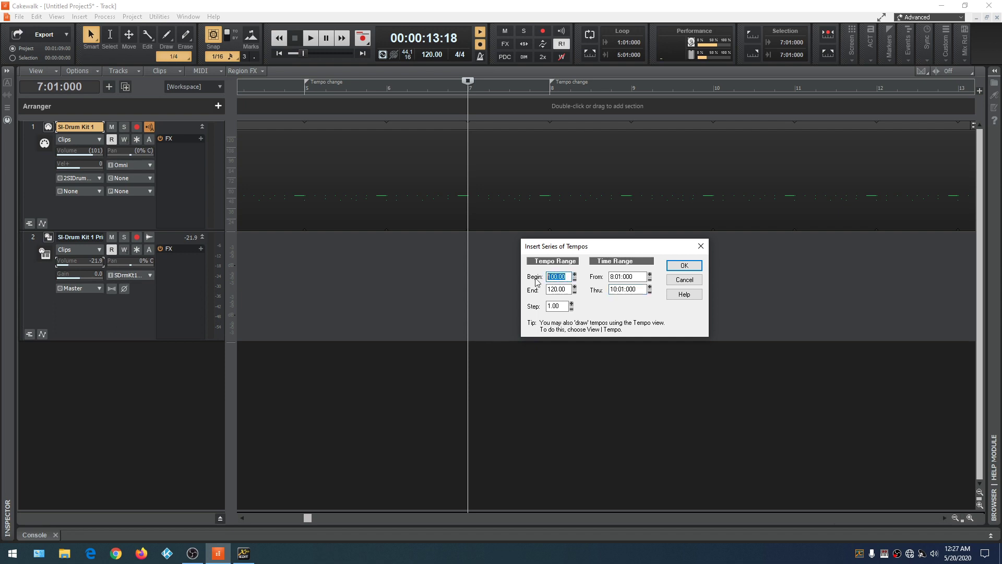
text(120)
drag(567, 290, 523, 287)
text(1)
click(682, 265)
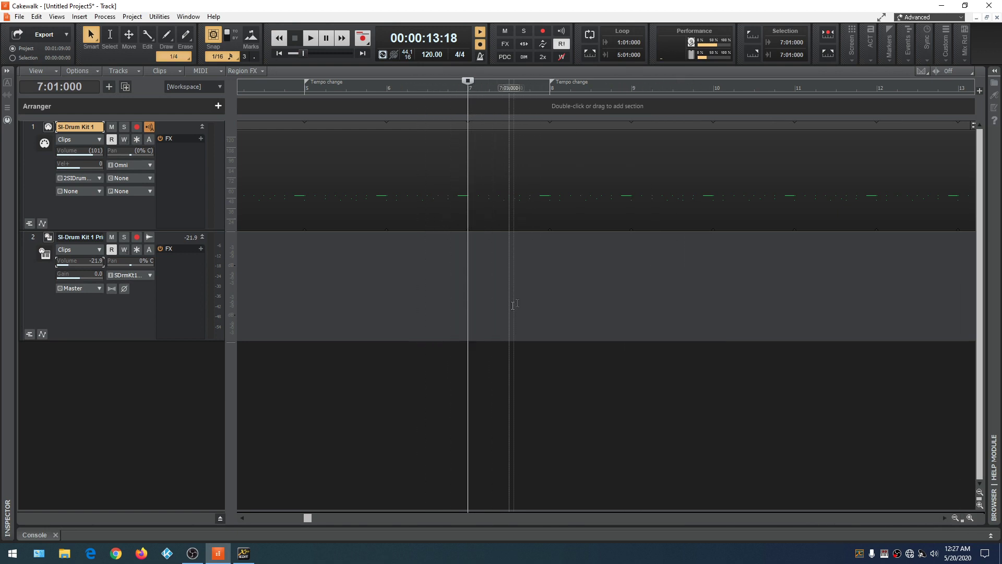
- Check the tempo at successive points from just before measure 8 to measure 10
click(540, 297)
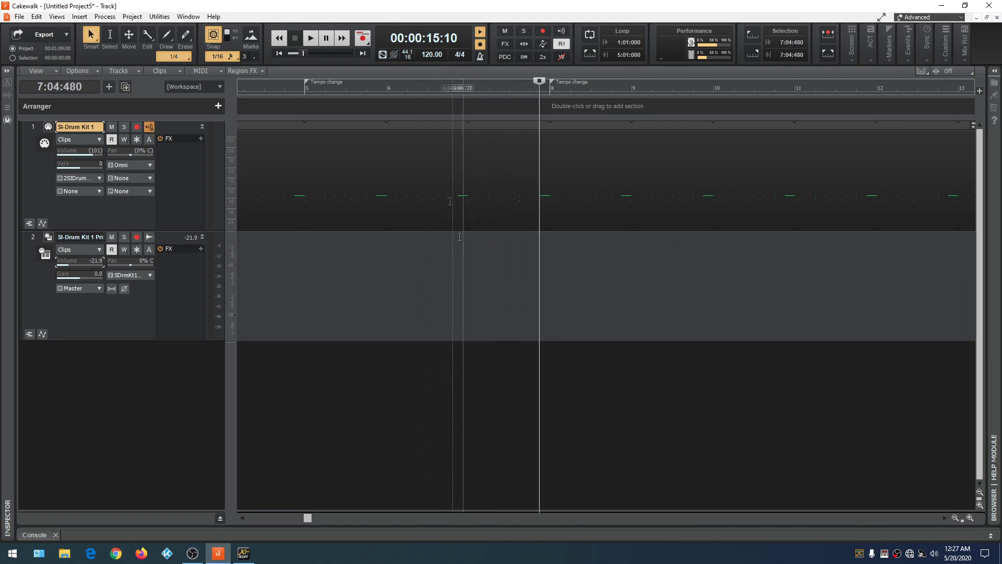
click(561, 292)
click(595, 298)
click(622, 299)
click(651, 298)
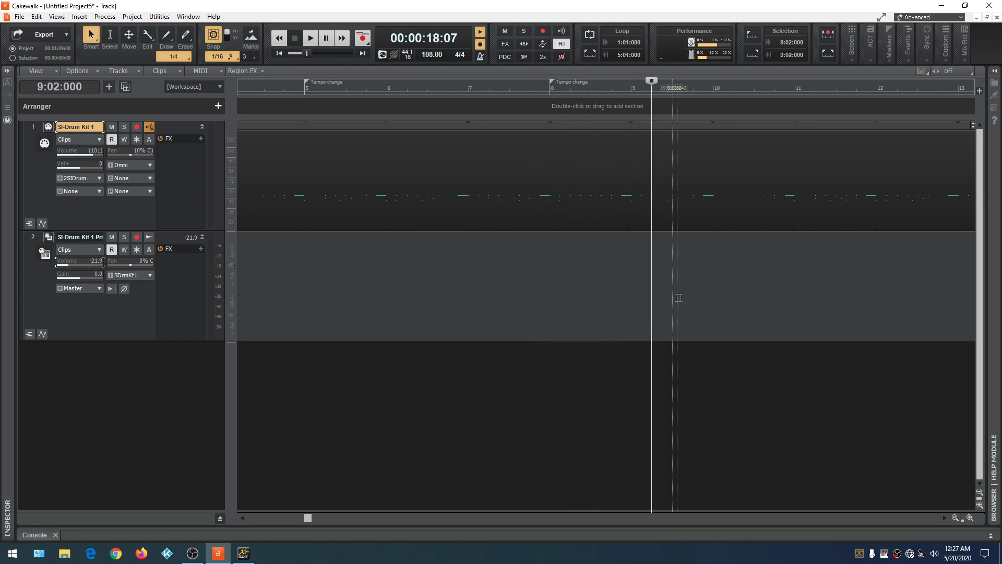
click(682, 298)
click(713, 299)
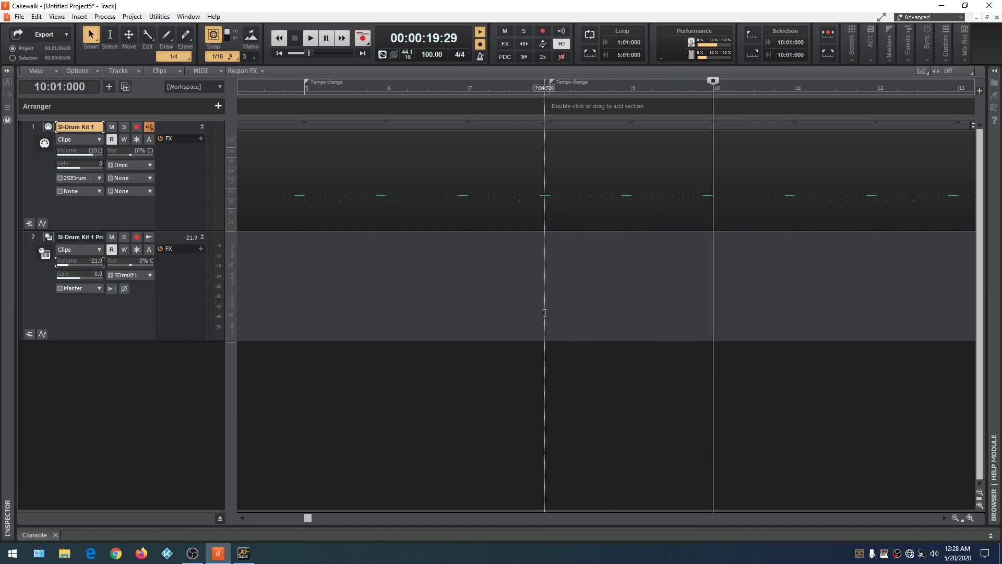
- Play the drum loop from measure 7 through the gradual tempo change, and stop past measure 11
click(469, 312)
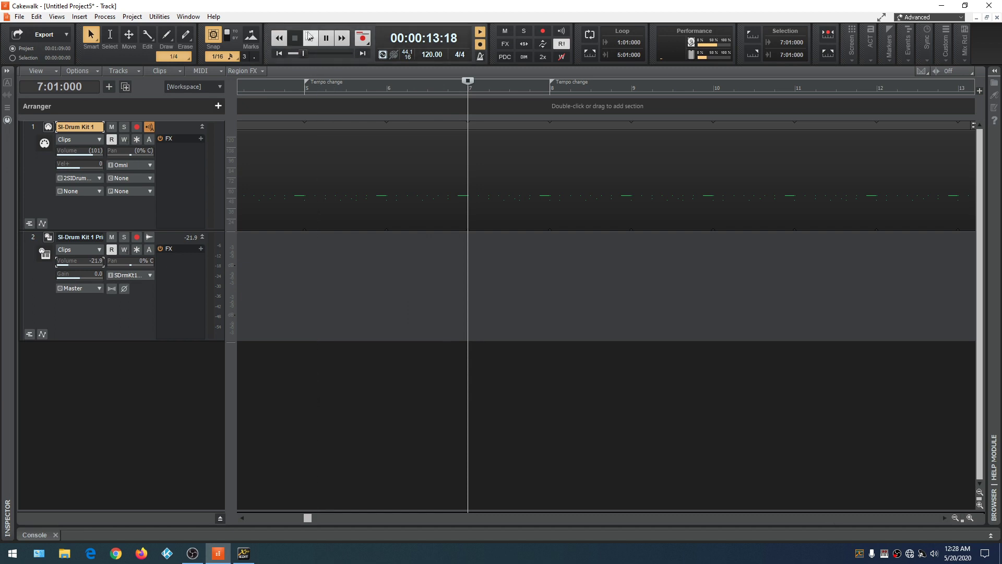
click(311, 38)
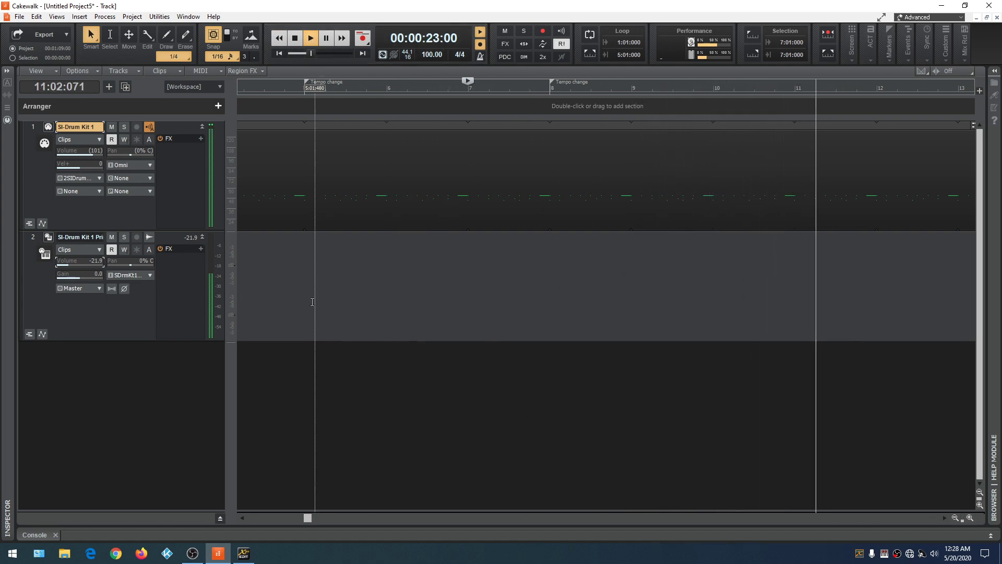
key(space)
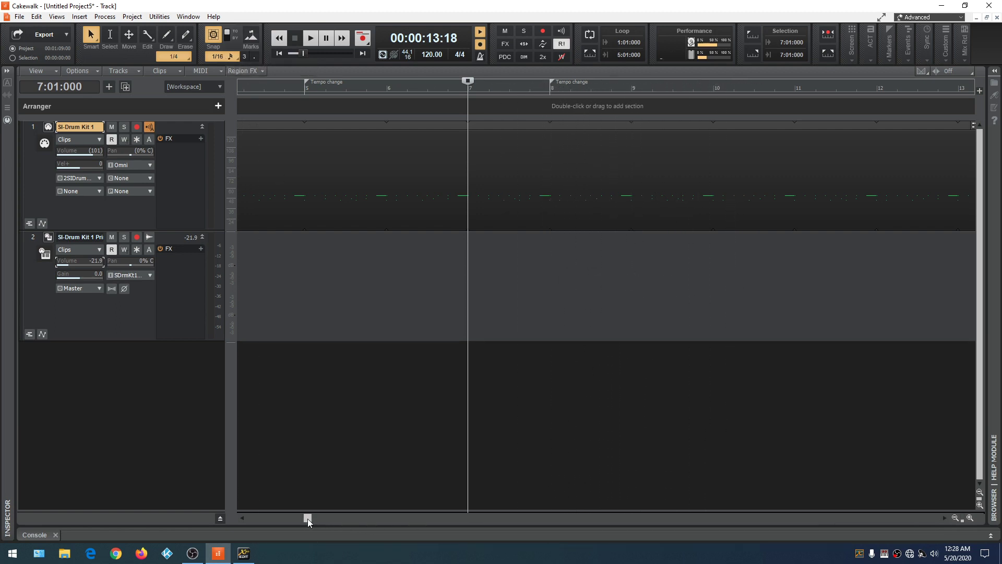
- Move the now time to 12:01:000 and open the Tempo view
drag(308, 518, 380, 519)
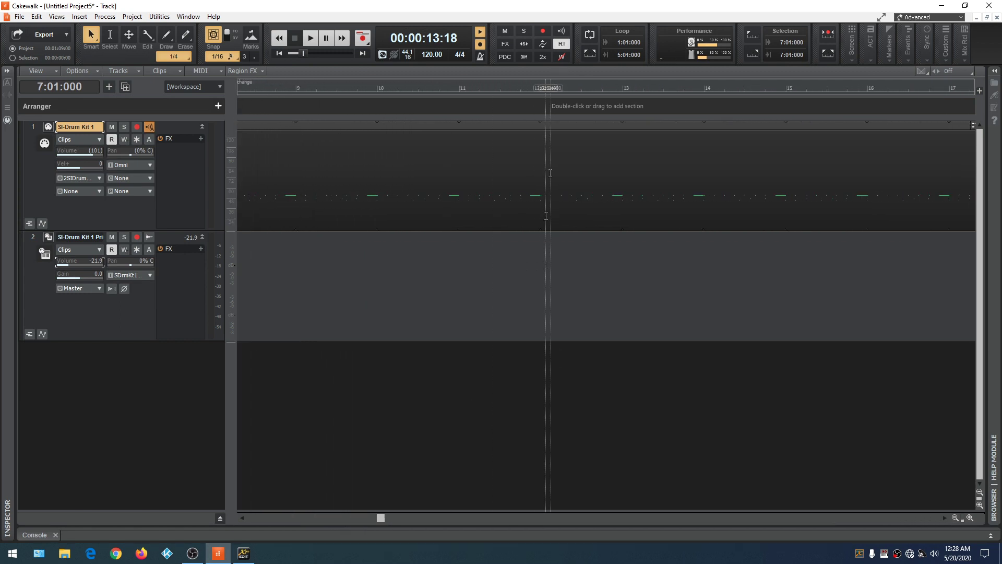
click(541, 436)
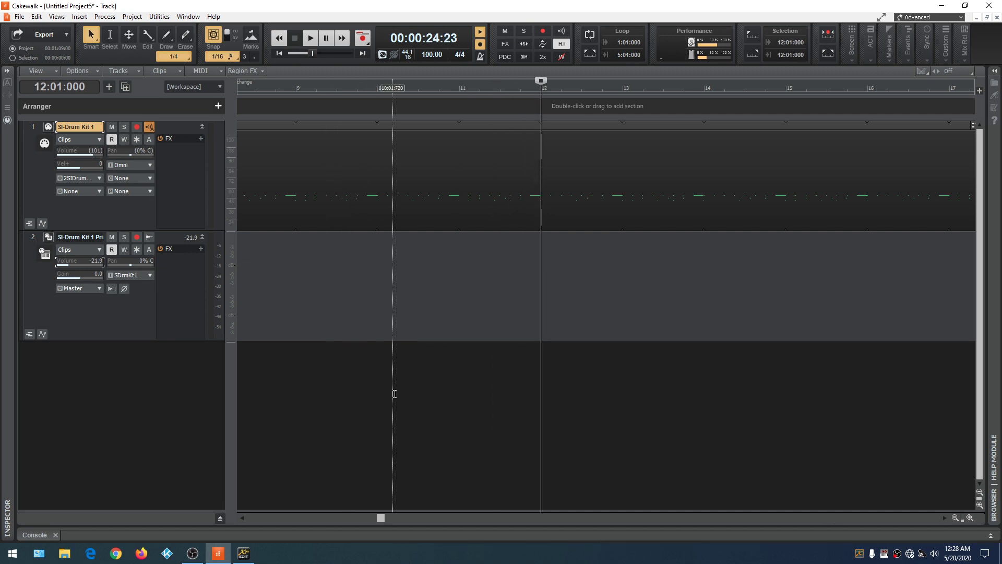
click(57, 16)
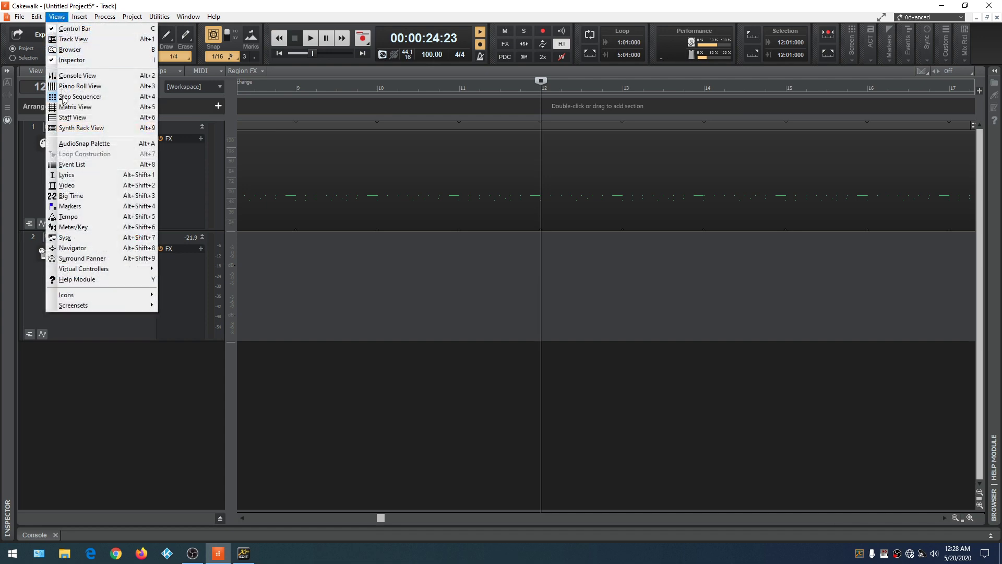
click(61, 217)
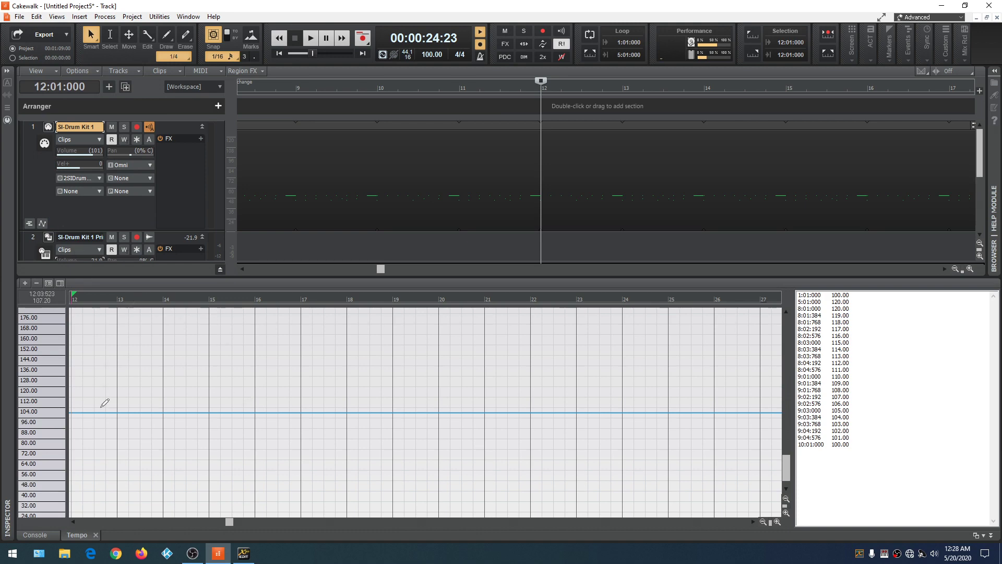
- Examine the project's tempo curve around both Tempo change markers in the Tempo view
click(36, 536)
click(76, 534)
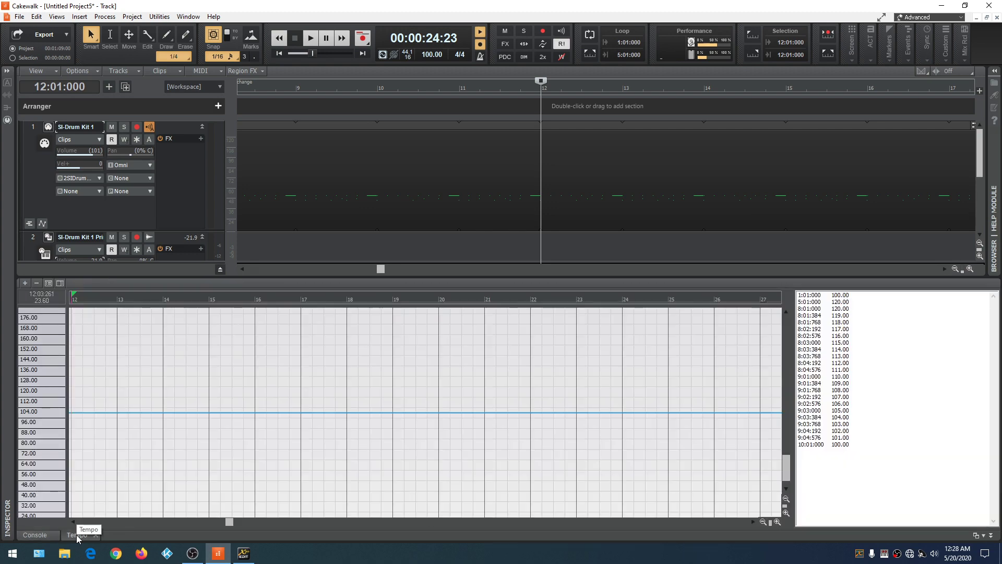
click(36, 537)
click(71, 536)
drag(230, 522, 77, 520)
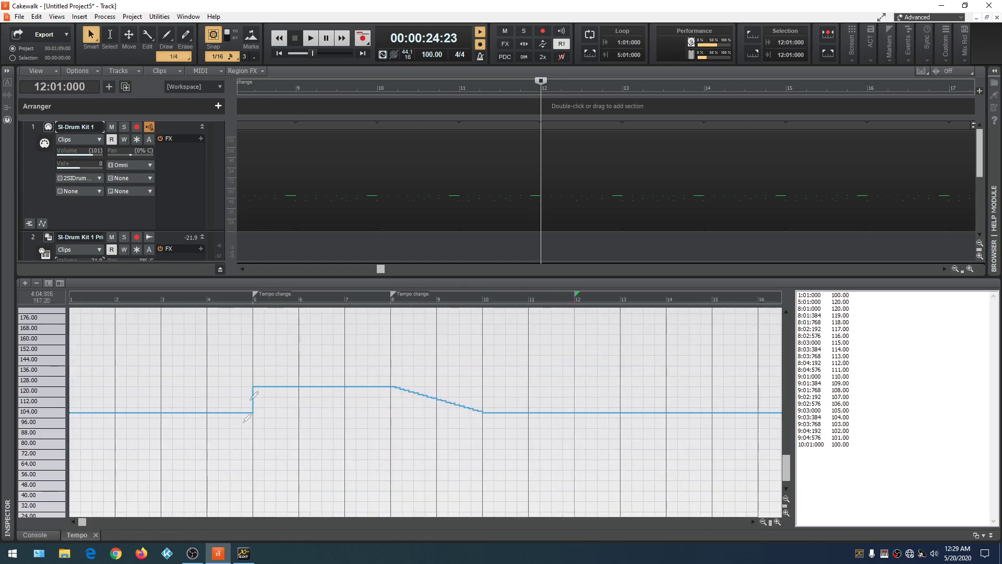
drag(81, 523, 139, 521)
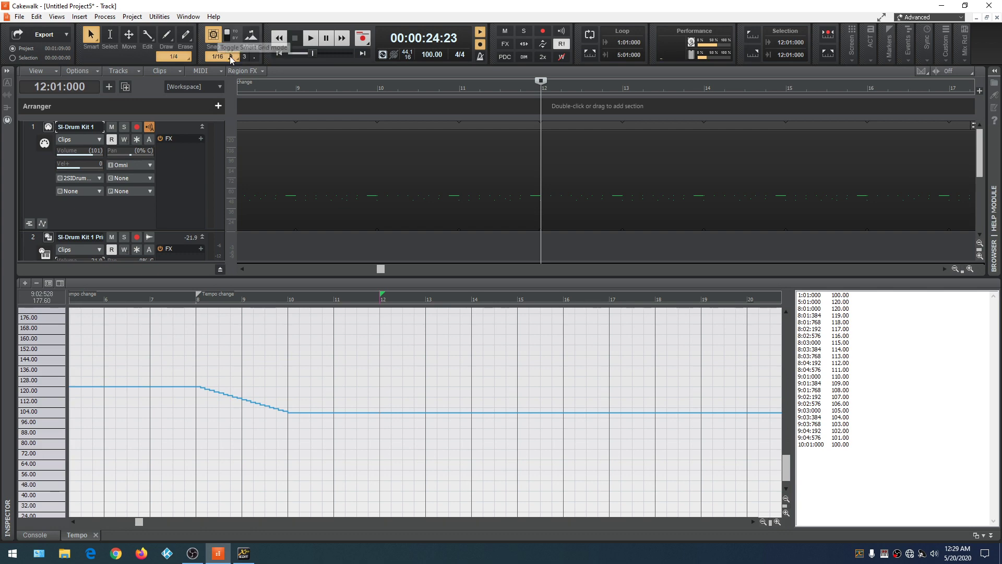
- Set the snap resolution to 1/32
key(n)
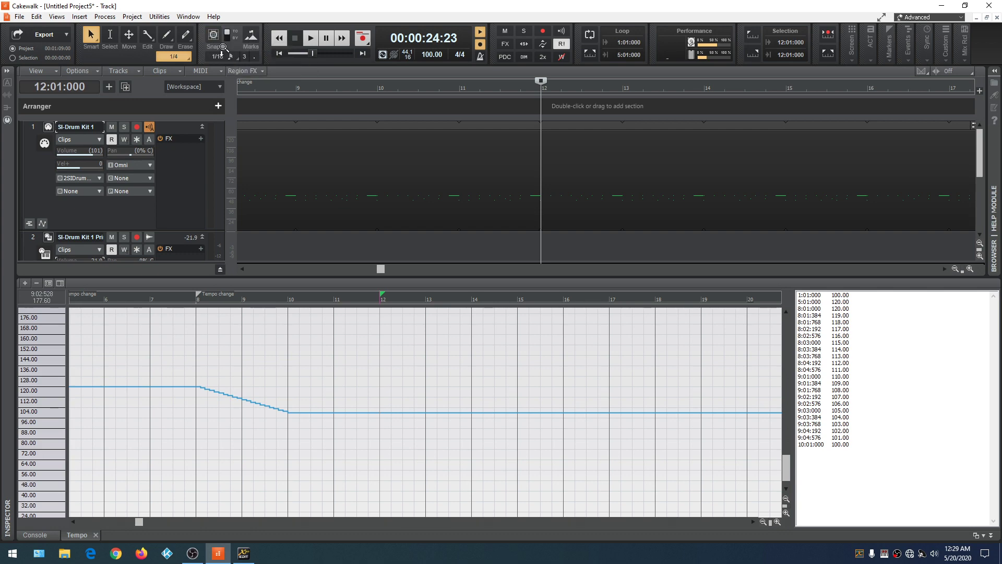
click(218, 57)
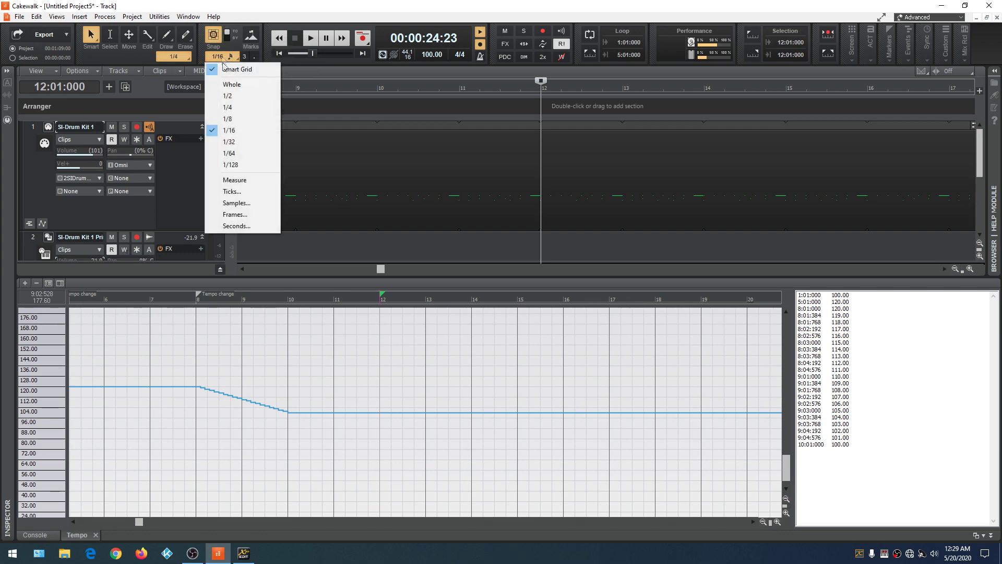
click(230, 142)
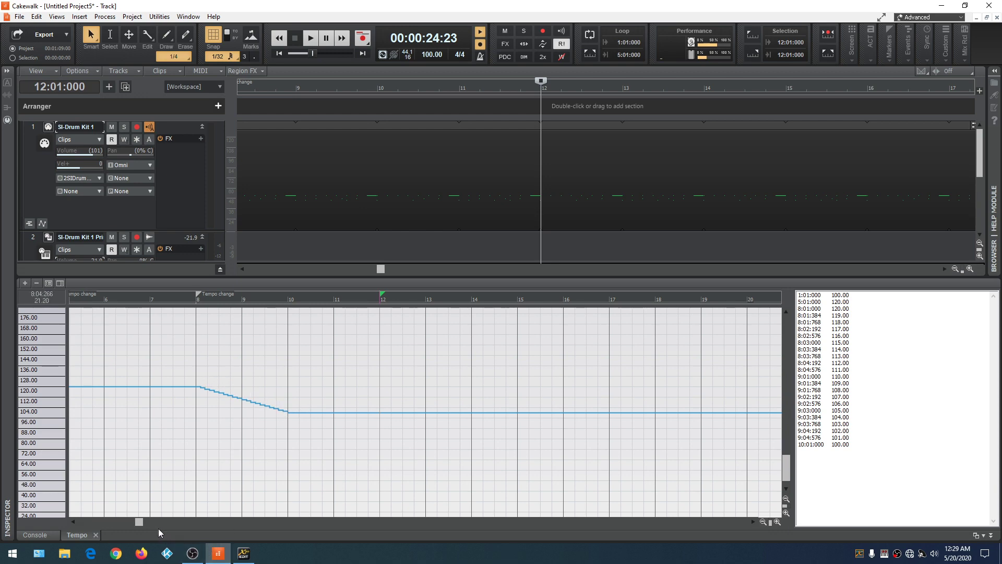
- Add a marker named "Tempo Change" at 12:01:000
drag(139, 523, 153, 523)
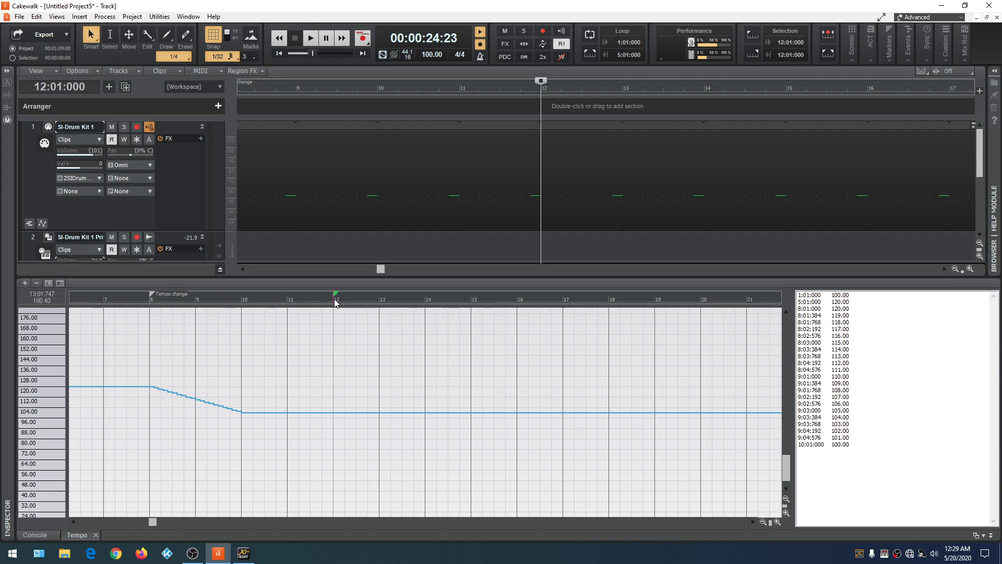
key(F11)
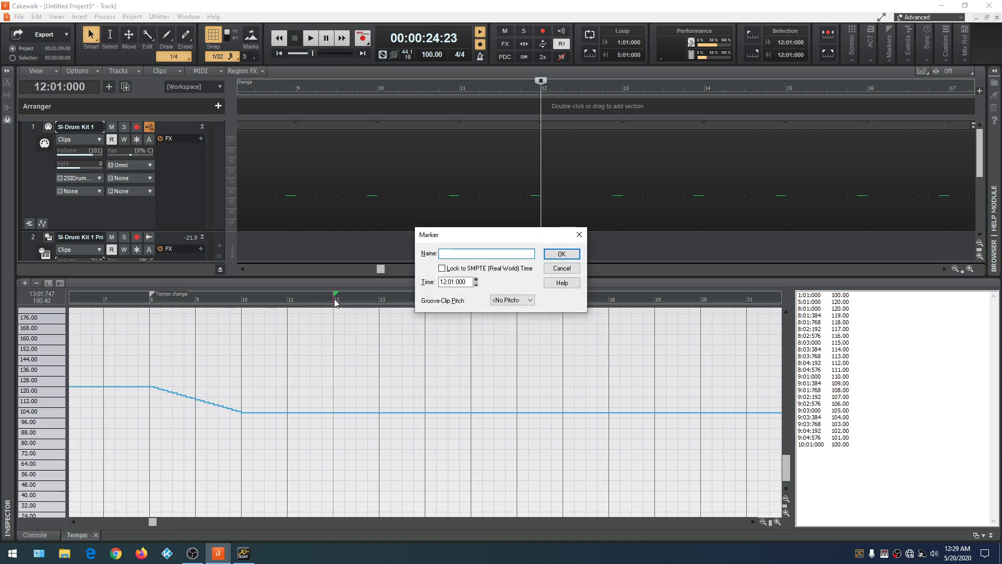
text(Tempo Change)
click(561, 254)
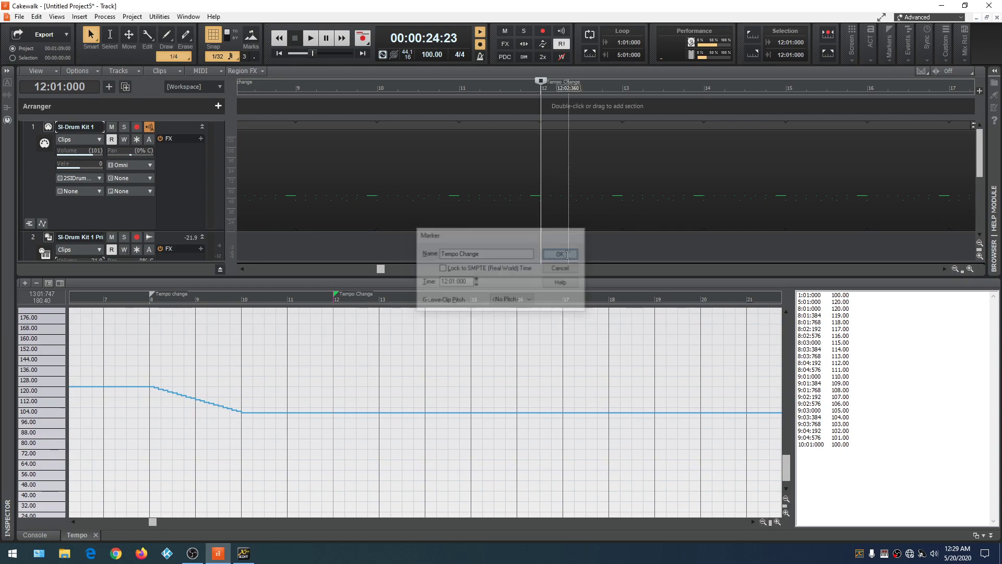
- Draw a wavy freehand tempo curve from measure 12 to about measure 17 and undo it
key(ctrl+a)
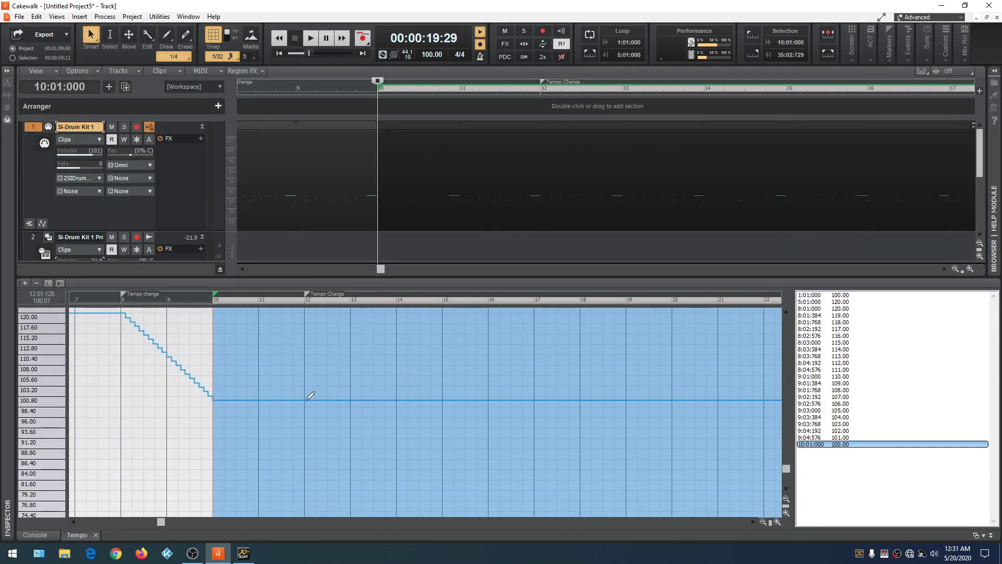
mouse_move(309, 395)
mouse_down()
mouse_move(436, 332)
mouse_move(454, 370)
mouse_move(548, 356)
mouse_move(570, 374)
mouse_up()
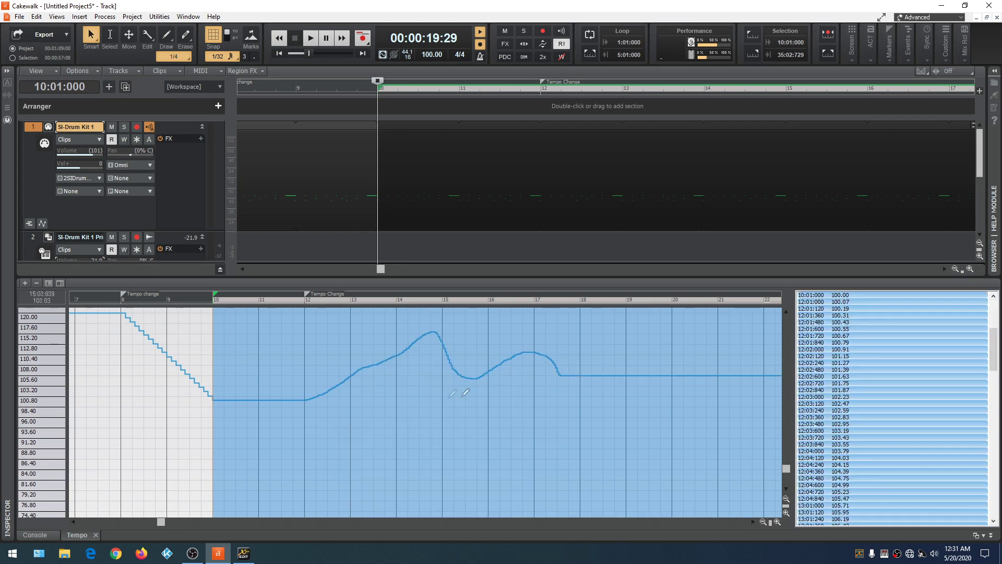
click(20, 17)
mouse_move(37, 17)
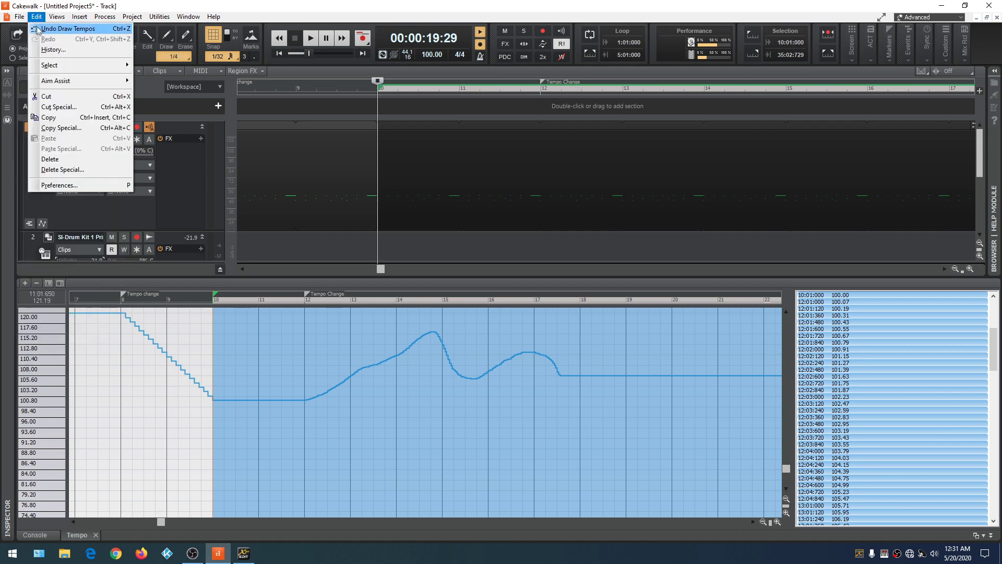
click(41, 30)
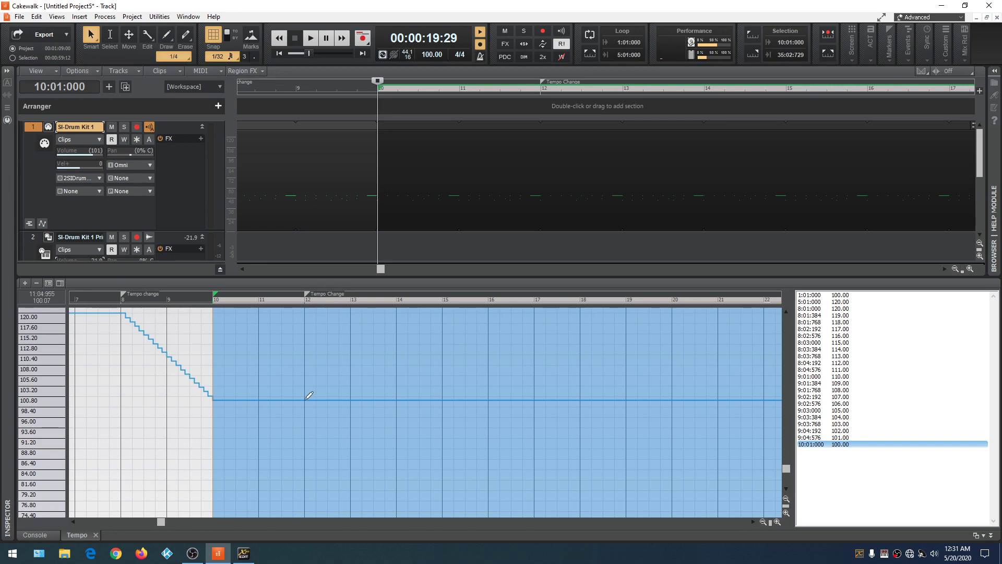
- Draw a rising freehand tempo curve from measure 12 to measure 14 and set the tempo at 14:01:000 to 120
drag(305, 398, 401, 307)
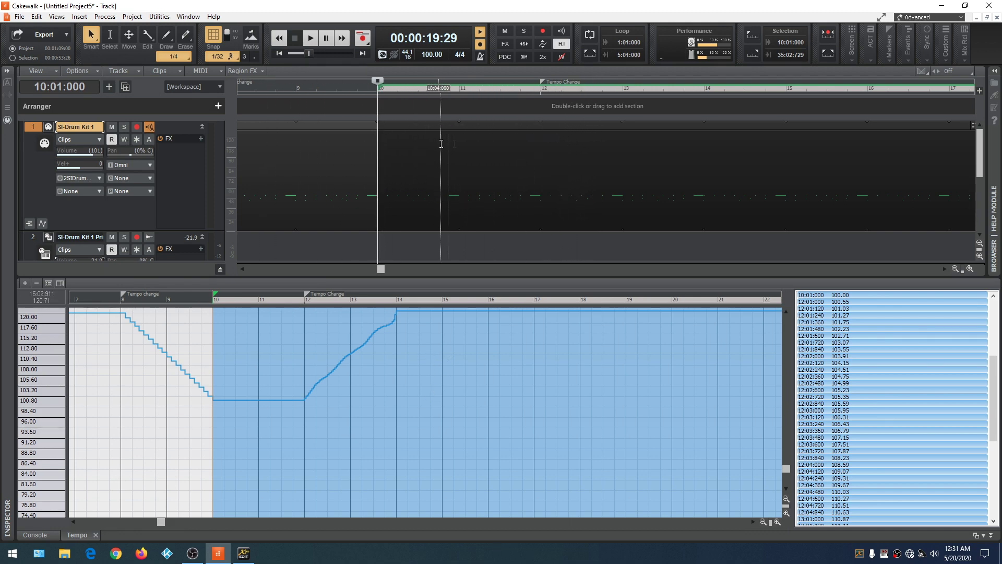
click(704, 133)
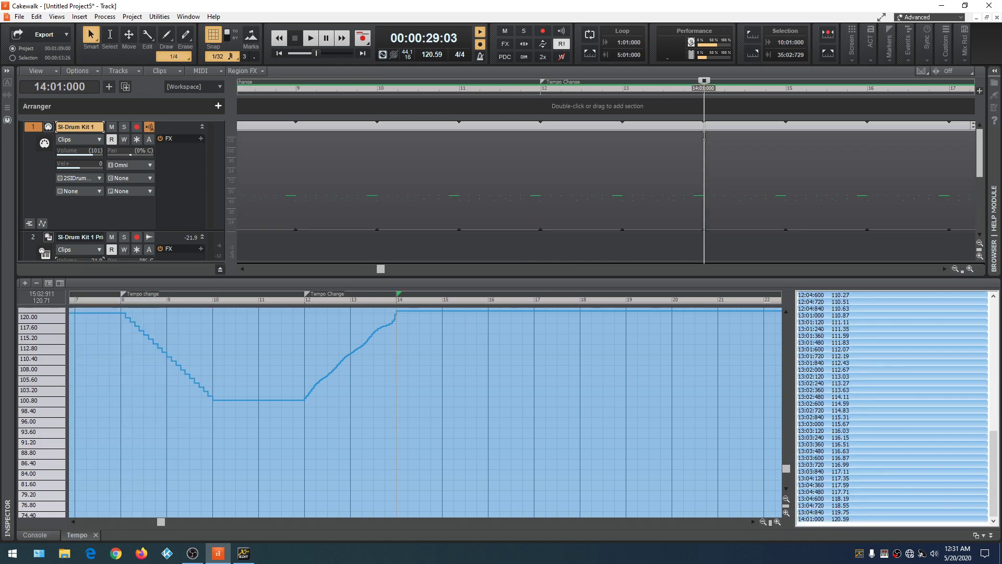
double_click(437, 54)
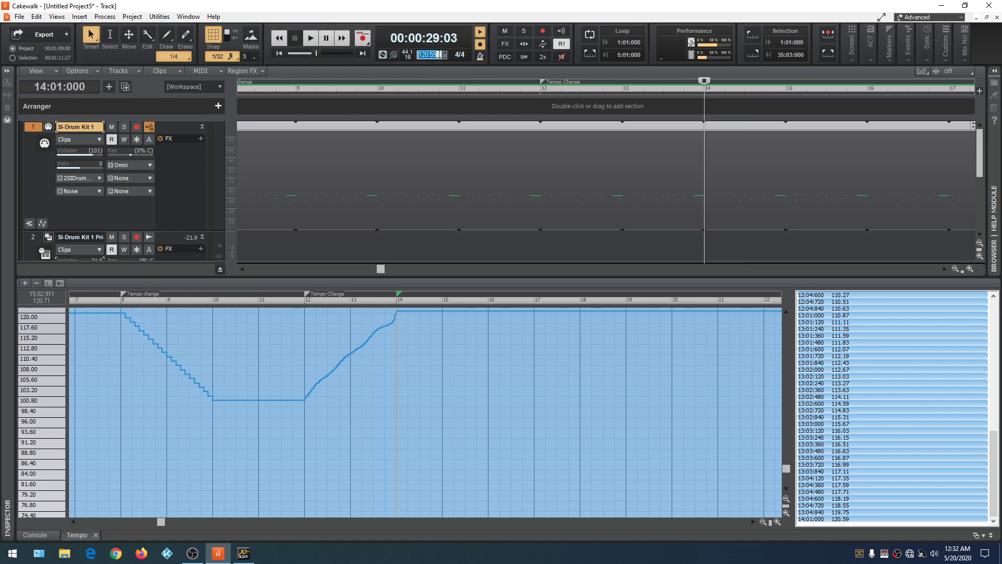
text(1)
key(Return)
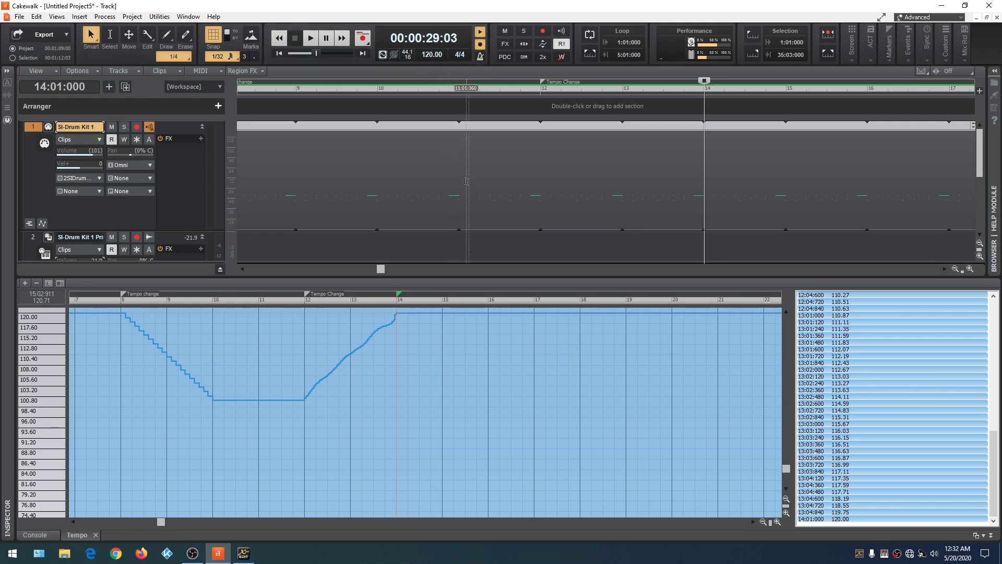
- Play the project from 12:01:000 past measure 14 to hear the rising tempo, and stop playback
click(514, 256)
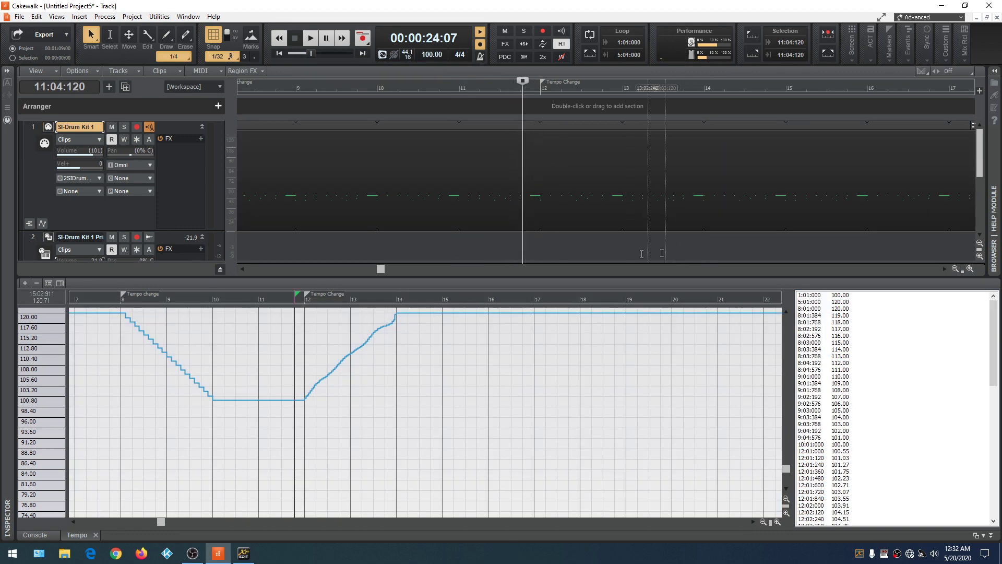
click(540, 234)
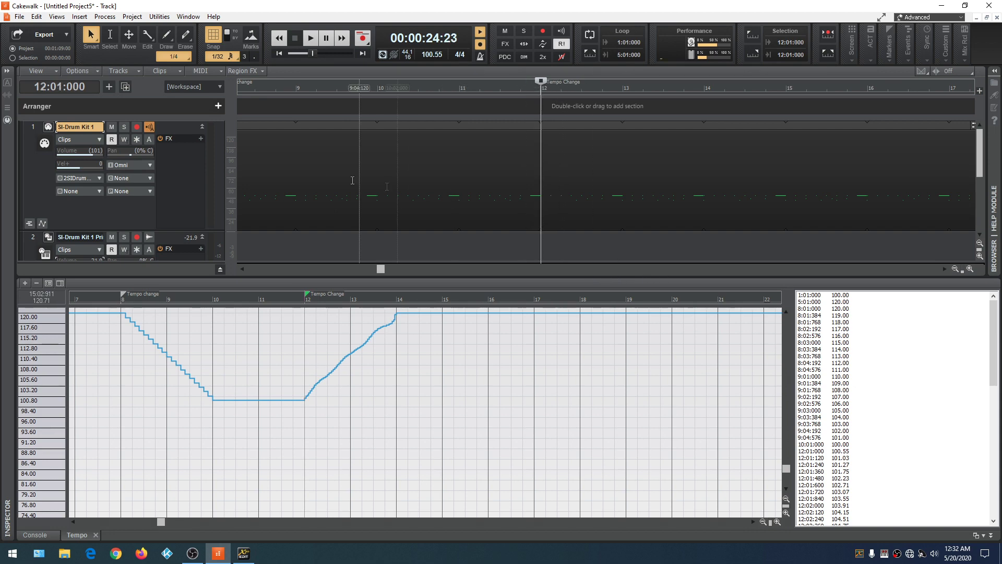
click(309, 41)
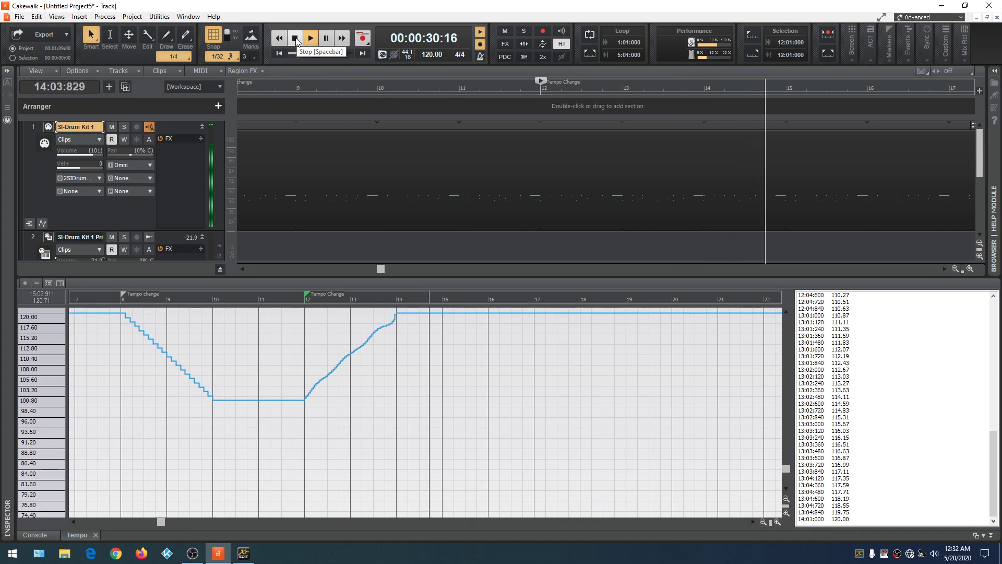
click(296, 38)
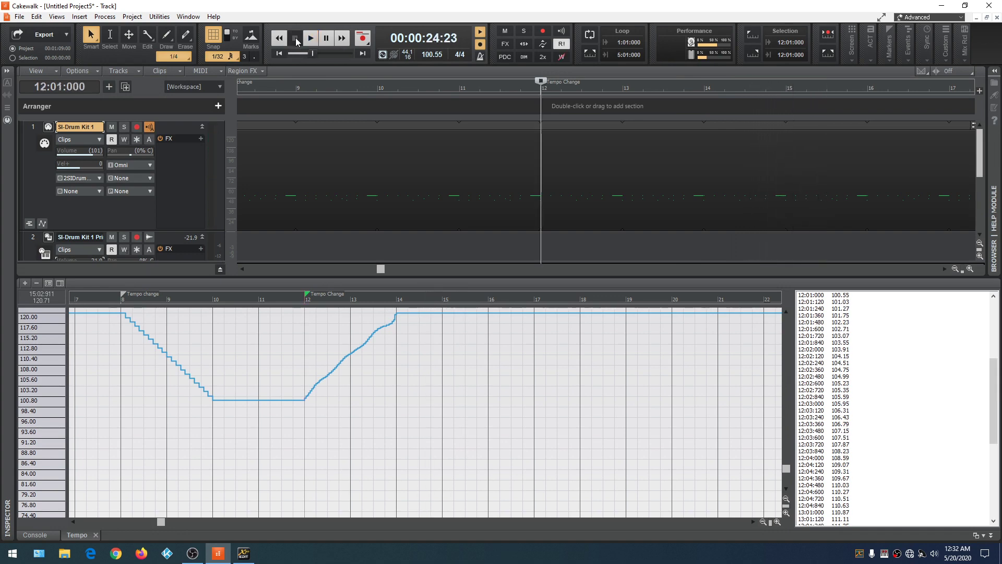
- Hide the tempo view and insert a meter and key change at measure 14 with 6/8 meter and key signature D (2 Sharps)
key(d)
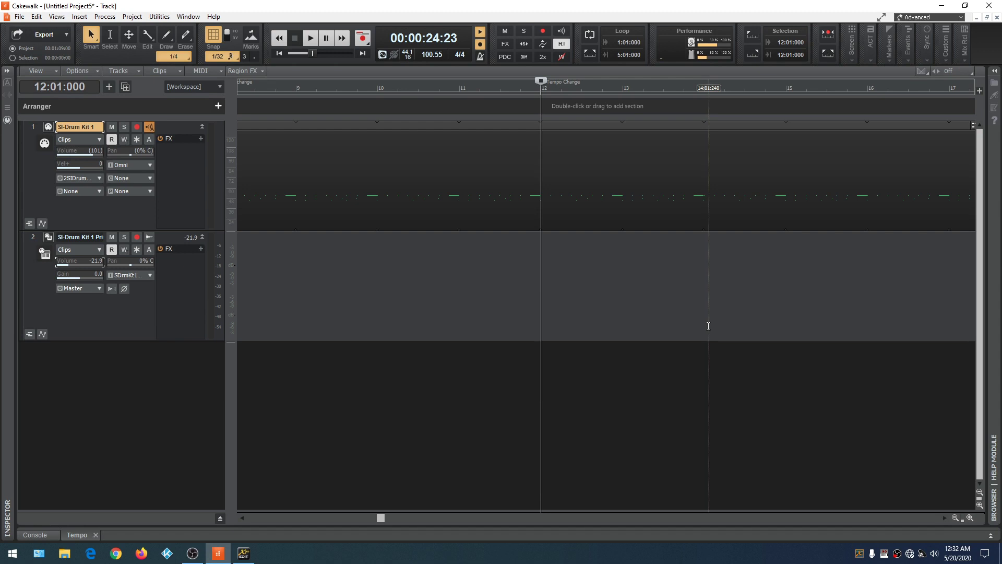
click(460, 56)
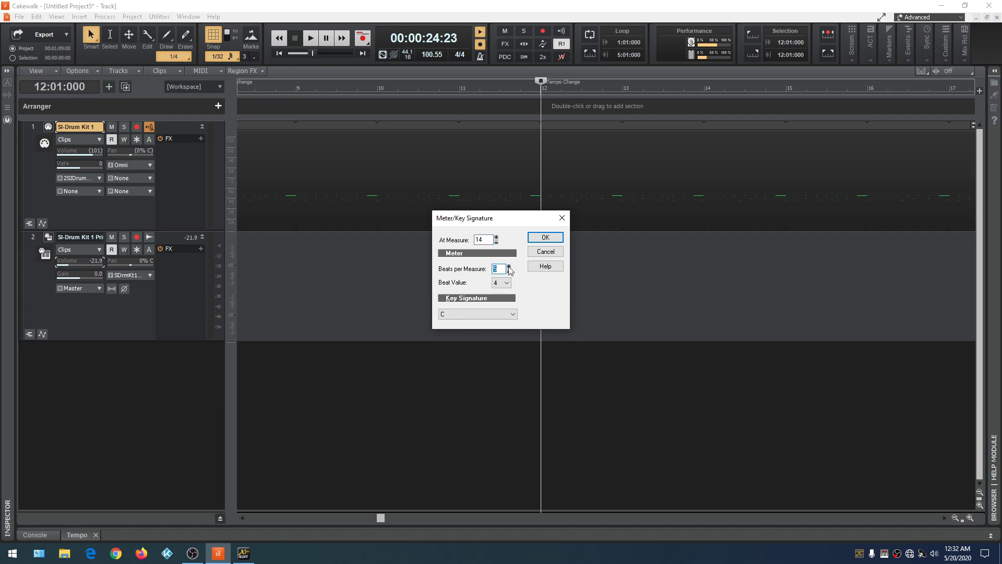
click(506, 284)
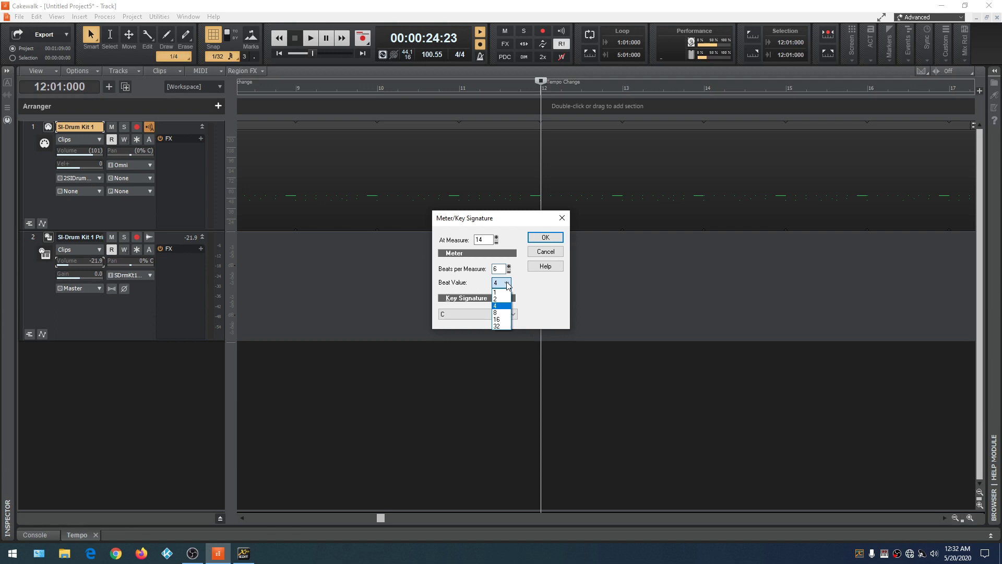
click(498, 312)
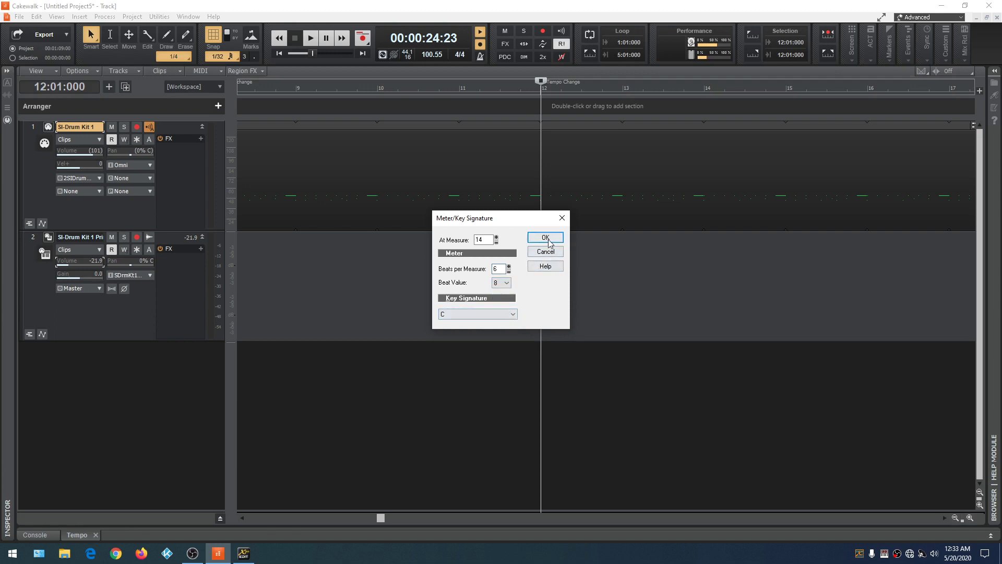
click(513, 314)
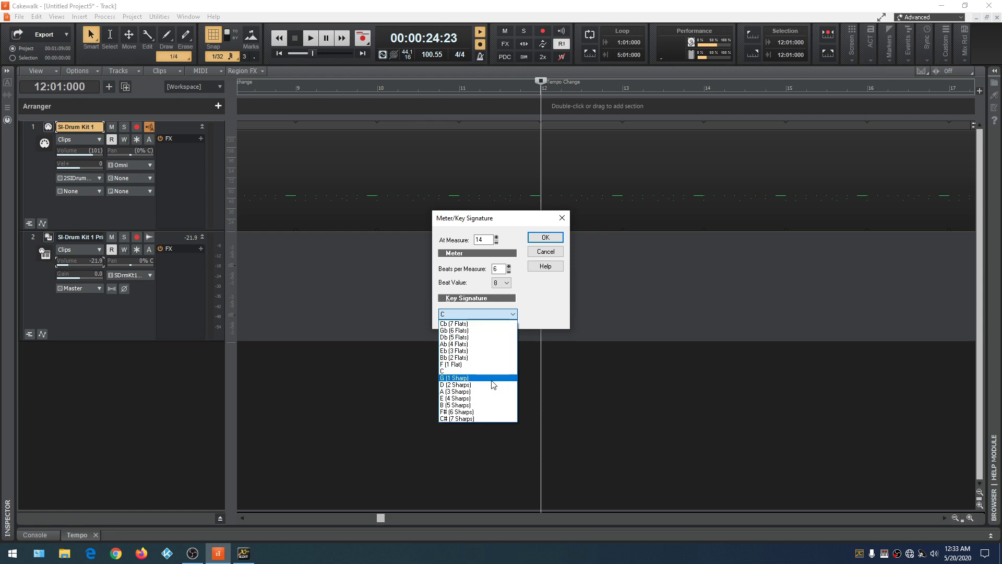
click(493, 385)
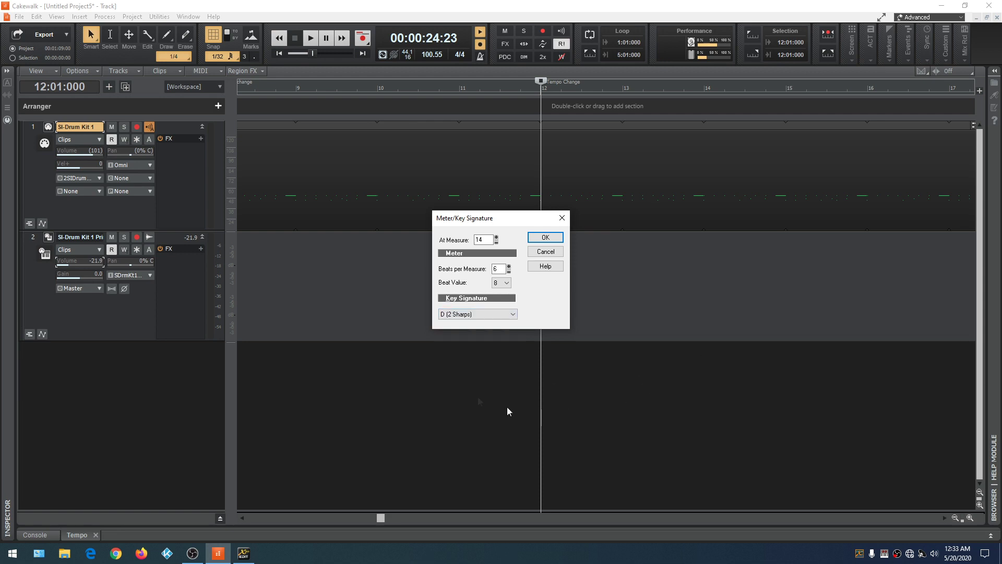
click(541, 238)
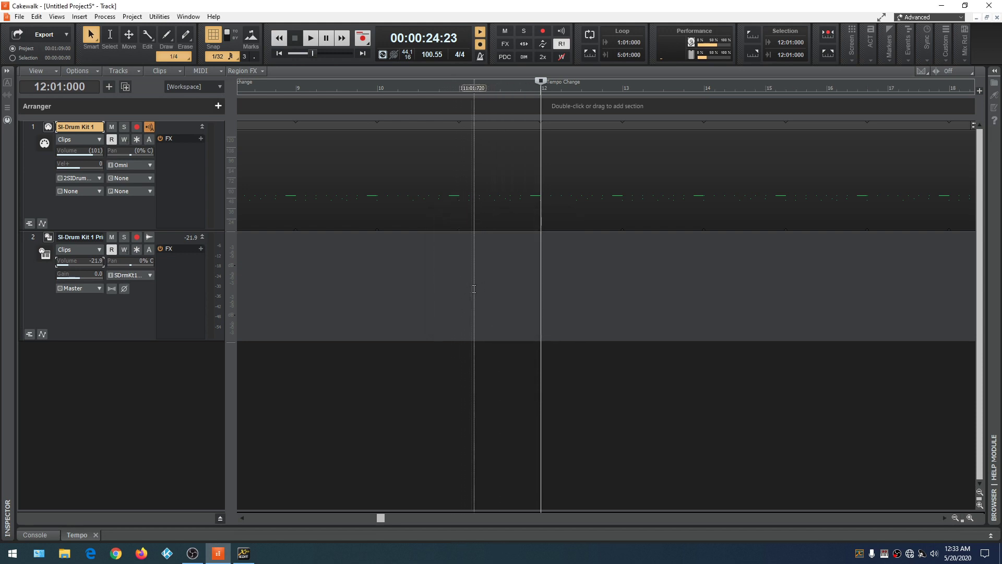
- Play the project from 11:01:000 through the meter change at measure 14, and stop playback
click(463, 317)
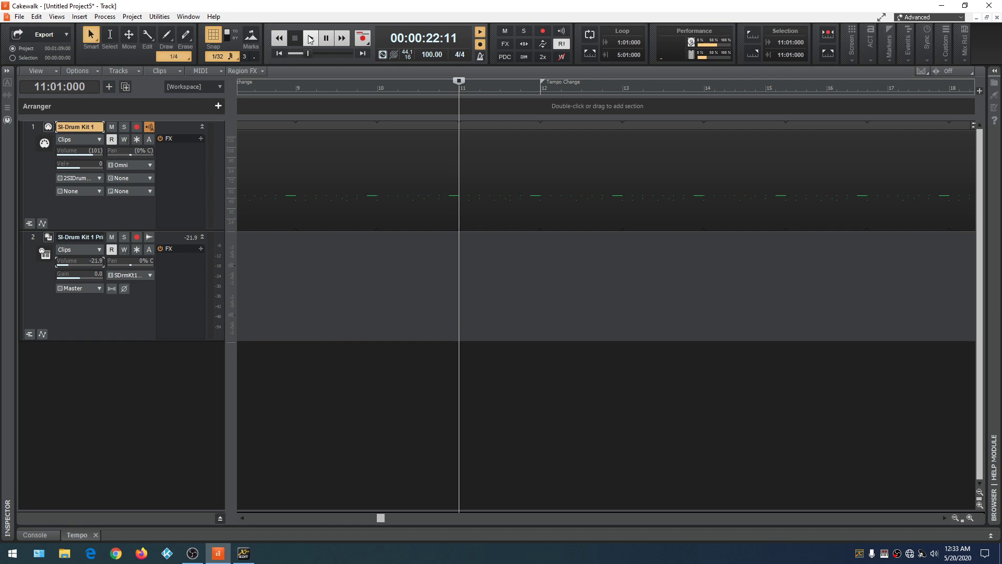
click(310, 38)
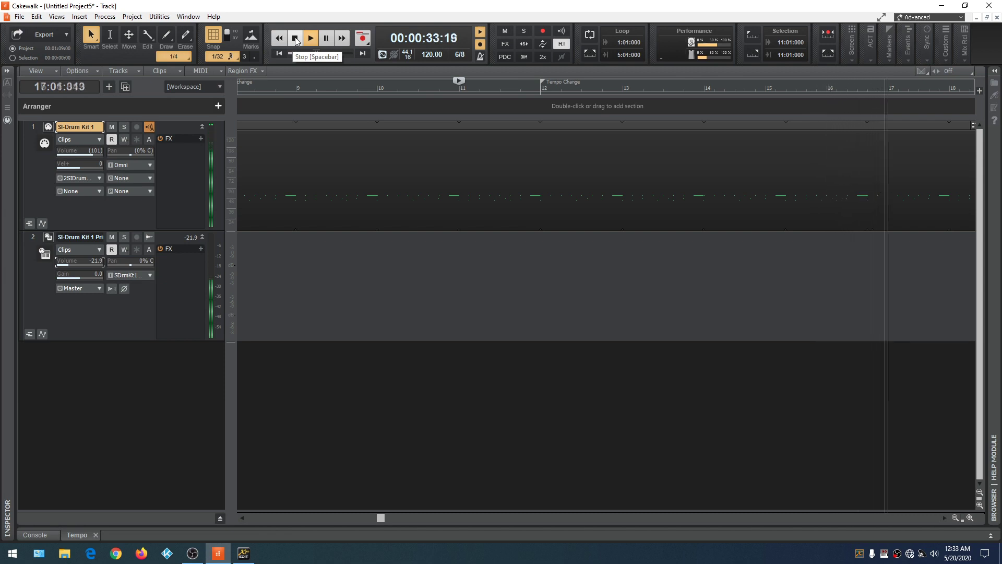
click(295, 41)
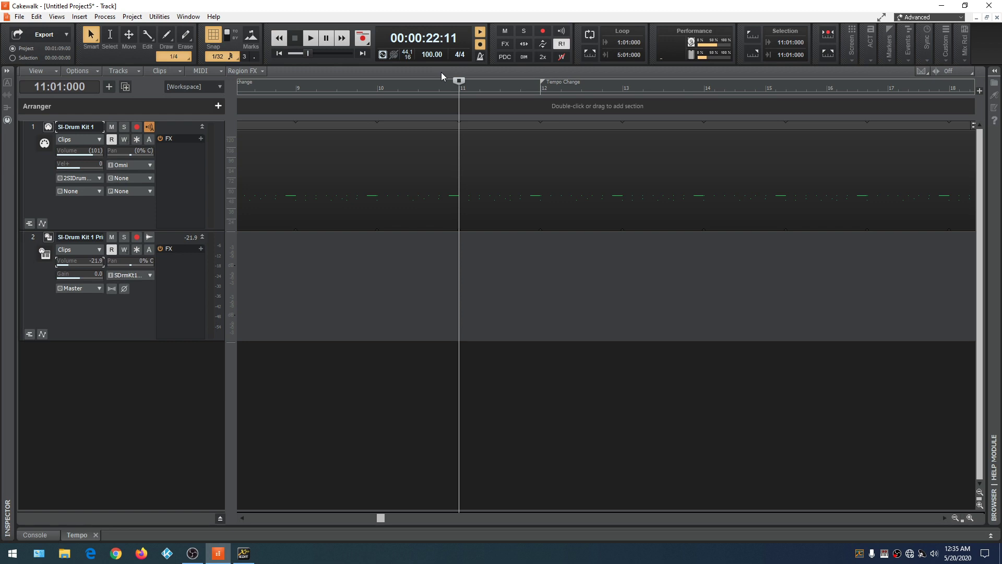
- Show the Console maximized and insert a new audio track after the drum kit tracks
key(d)
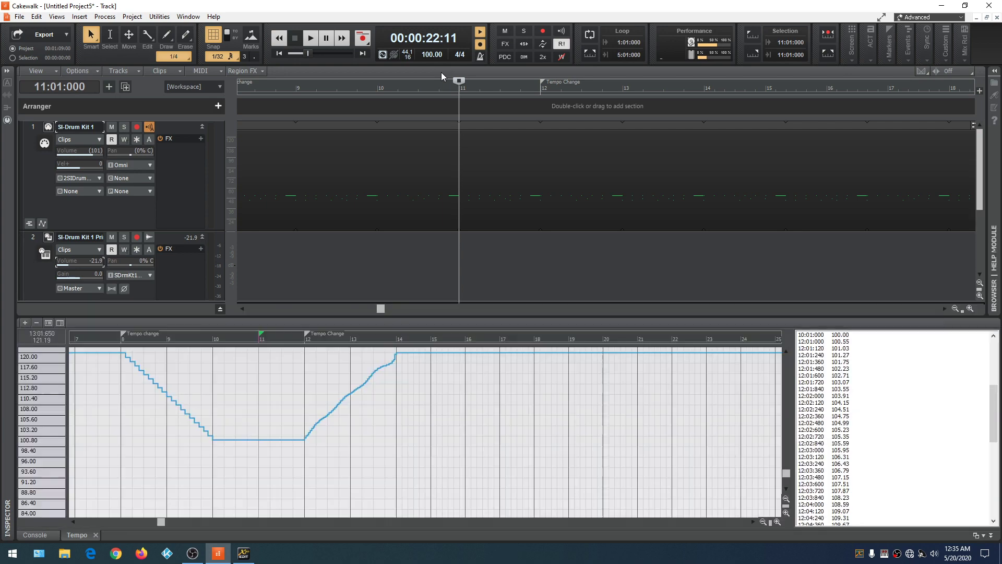
click(35, 534)
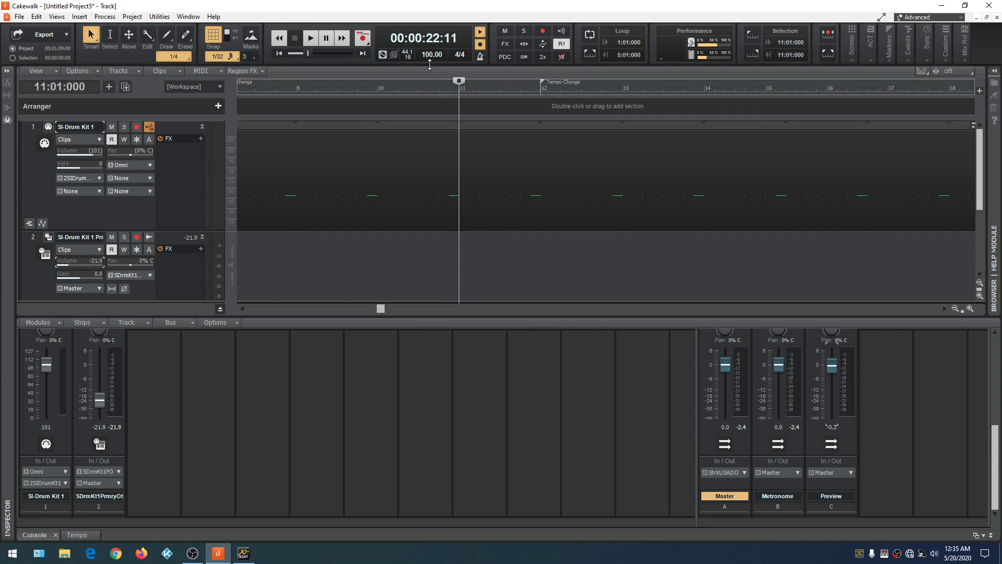
key(ctrl+shift+d)
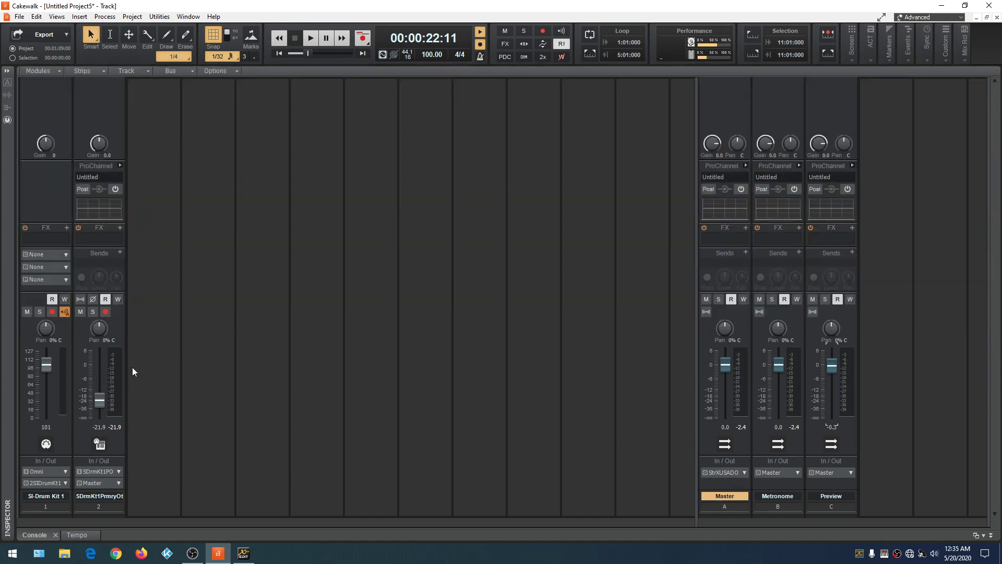
right_click(152, 374)
click(175, 381)
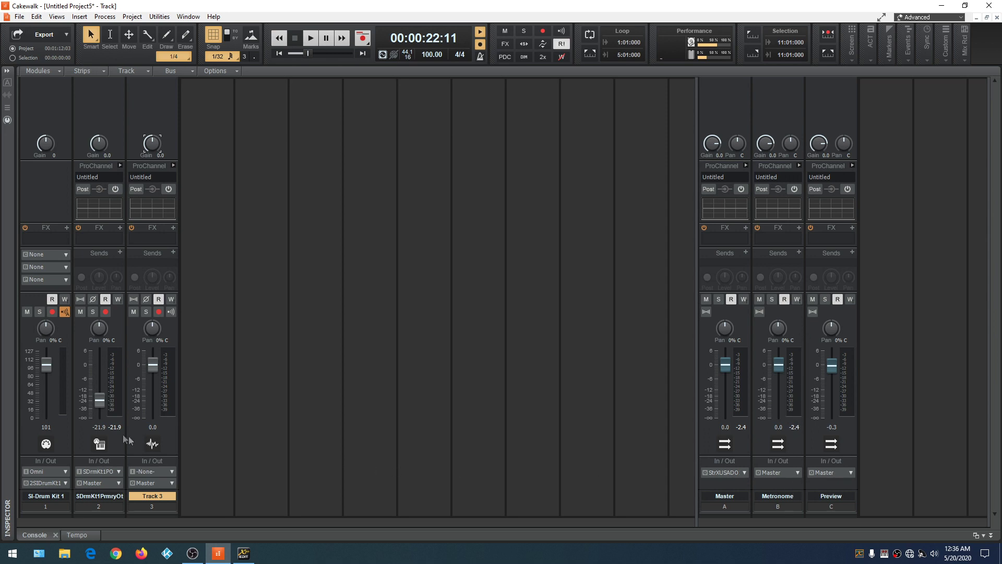
- Route the Metronome bus output to a new patch point and set the new audio track's input to Patch Point 1: Left (mono)
click(796, 472)
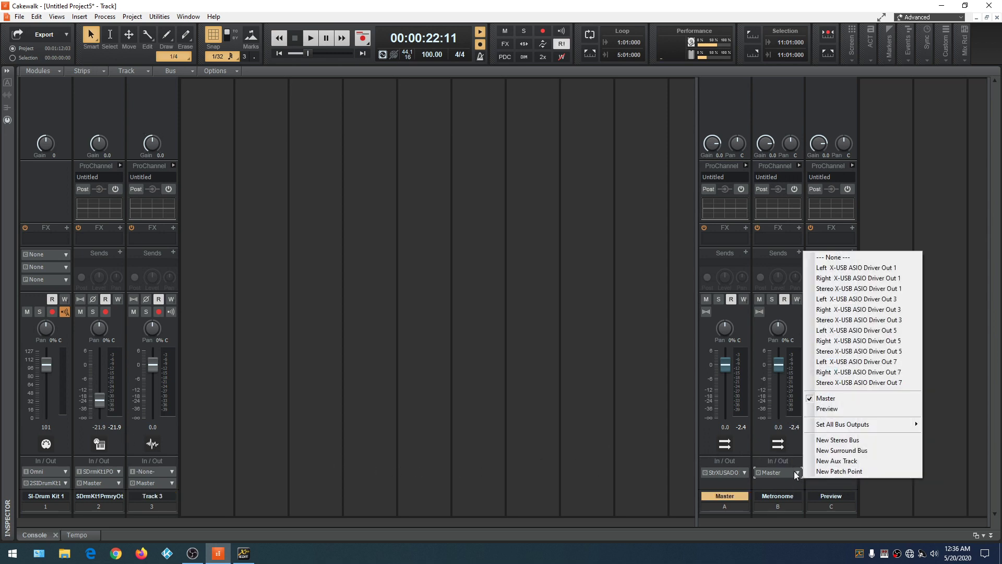
click(844, 471)
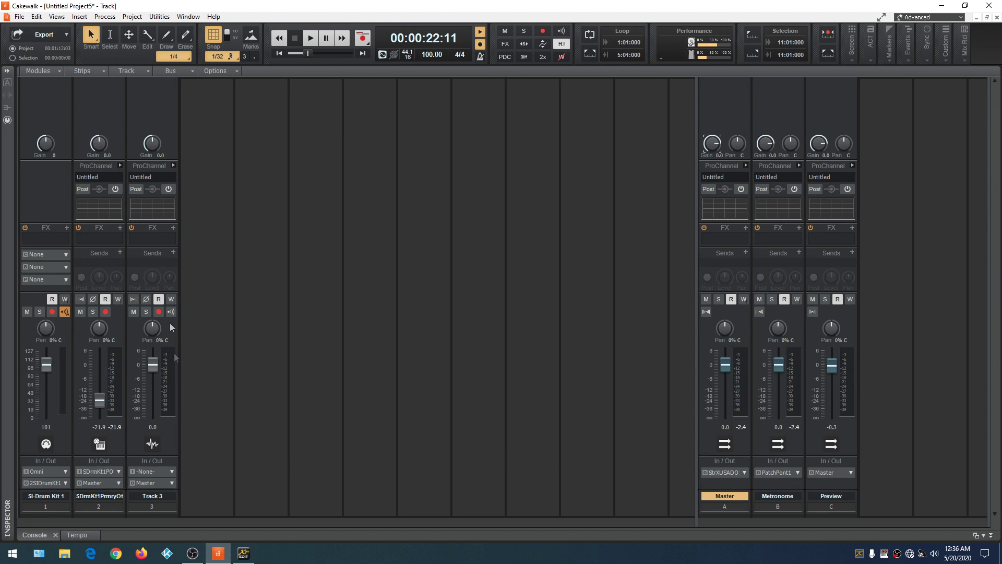
click(168, 484)
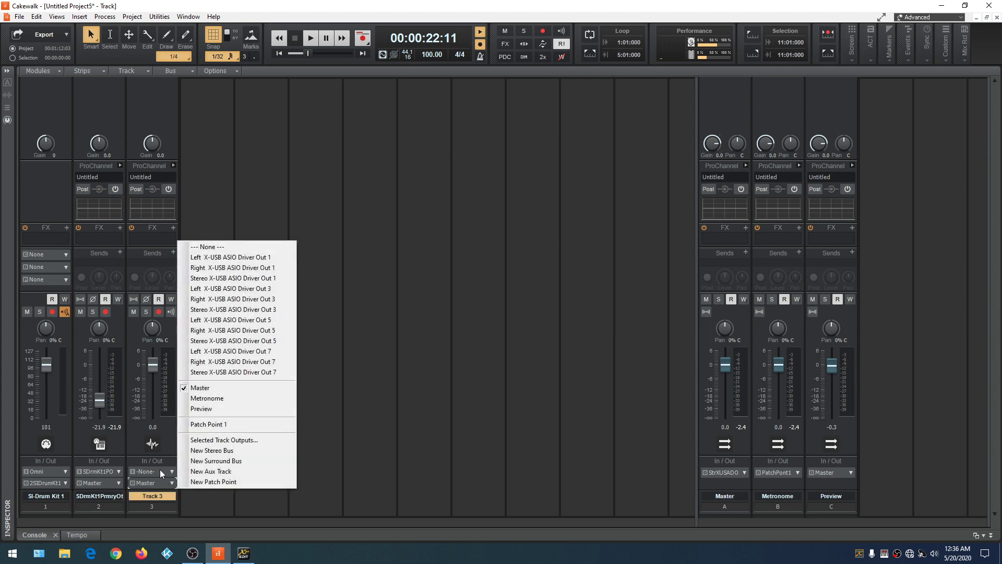
click(160, 468)
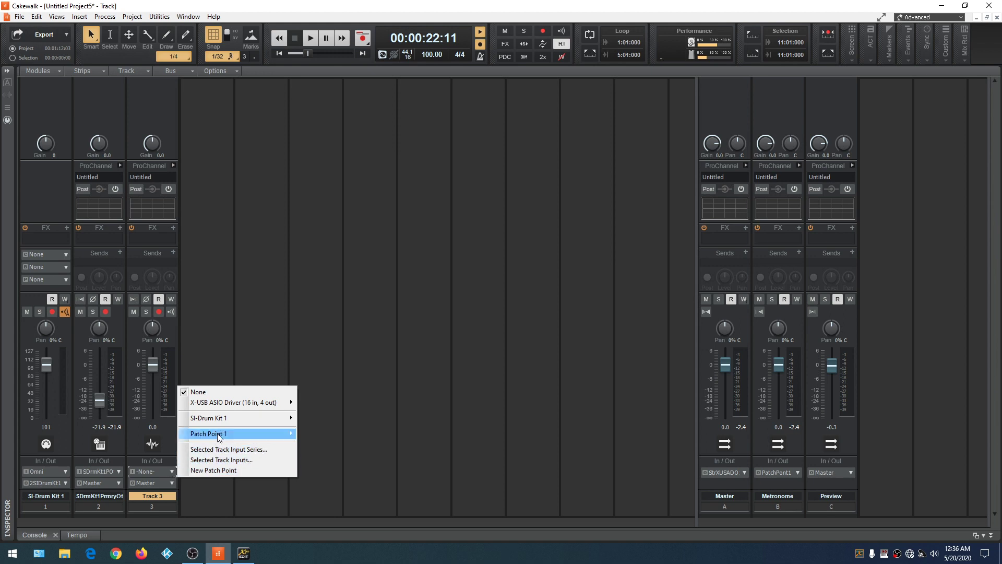
mouse_move(219, 434)
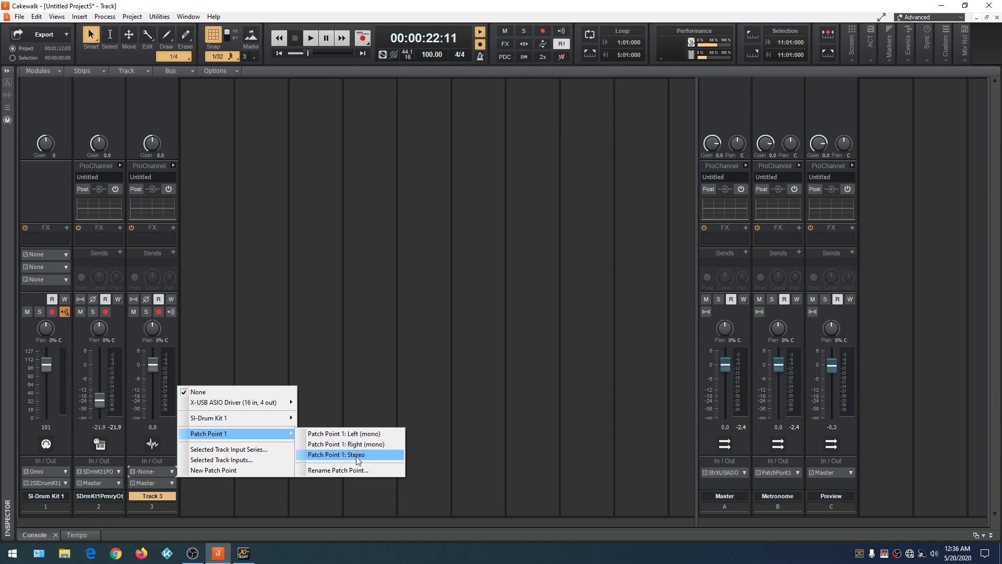
click(353, 436)
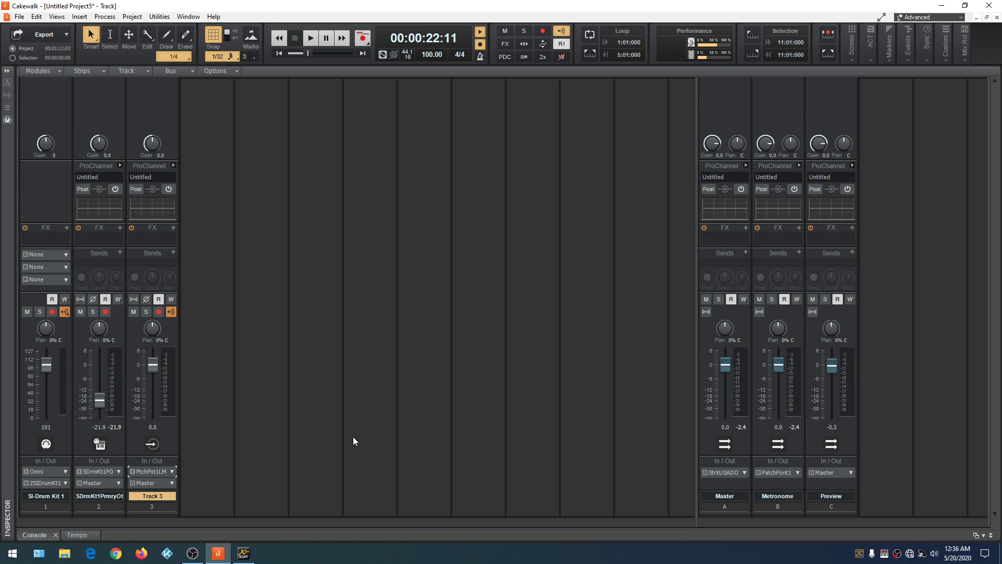
- Arm Track 3 and record the metronome onto it from the start of the project for several measures, and stop the recording
click(158, 311)
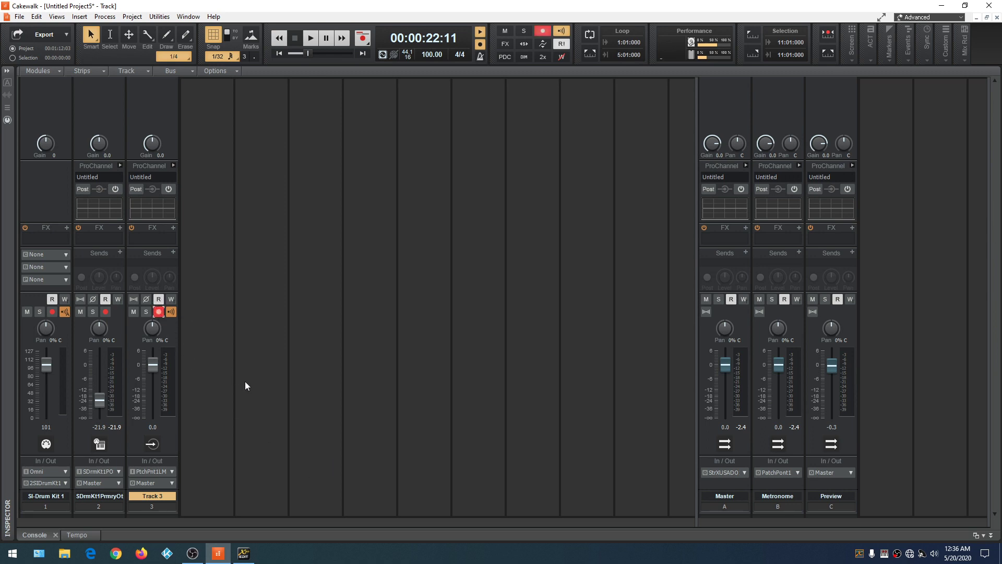
key(w)
click(364, 39)
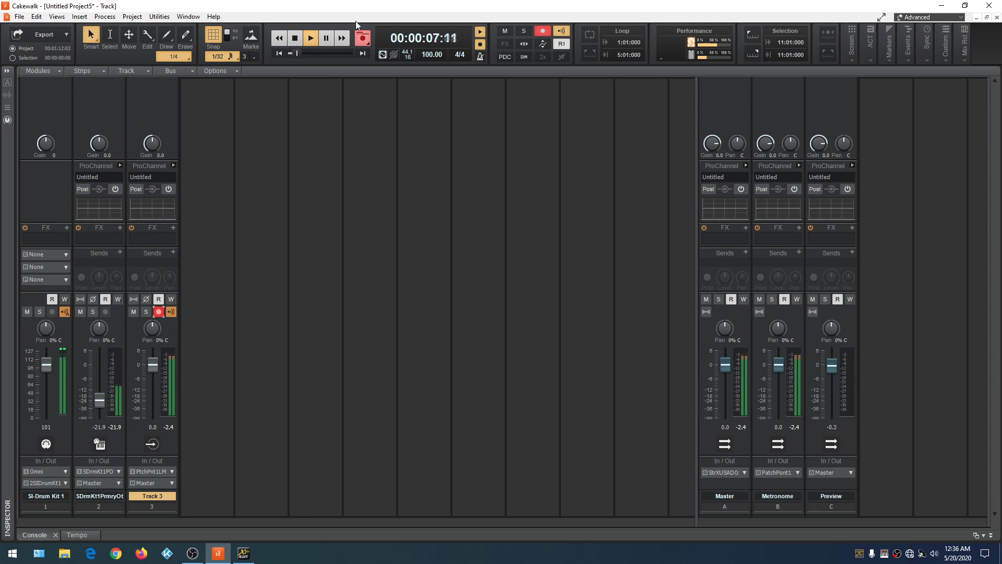
key(space)
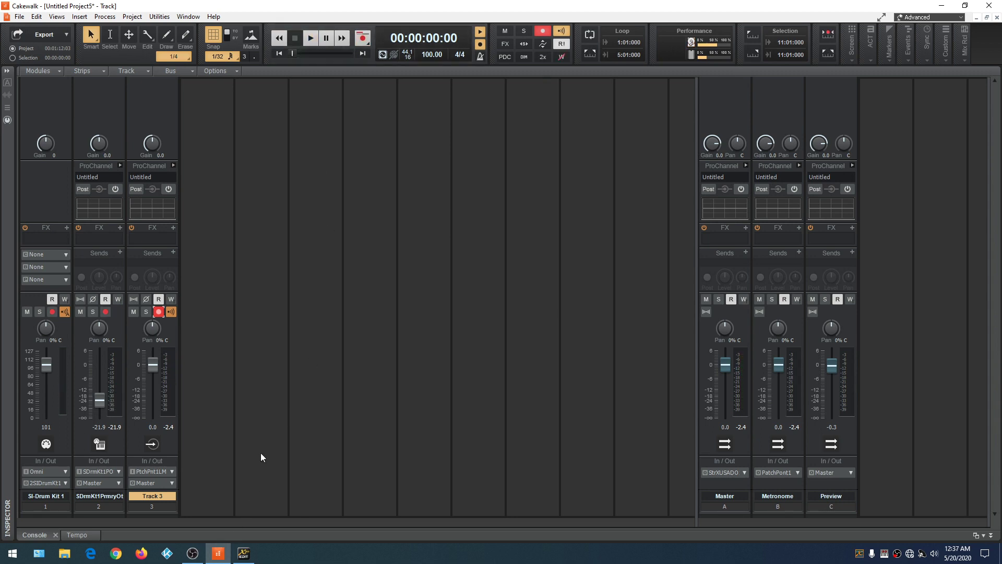
- Hide the Console and enlarge Track 3 in the track view to show the recorded metronome clip
key(d)
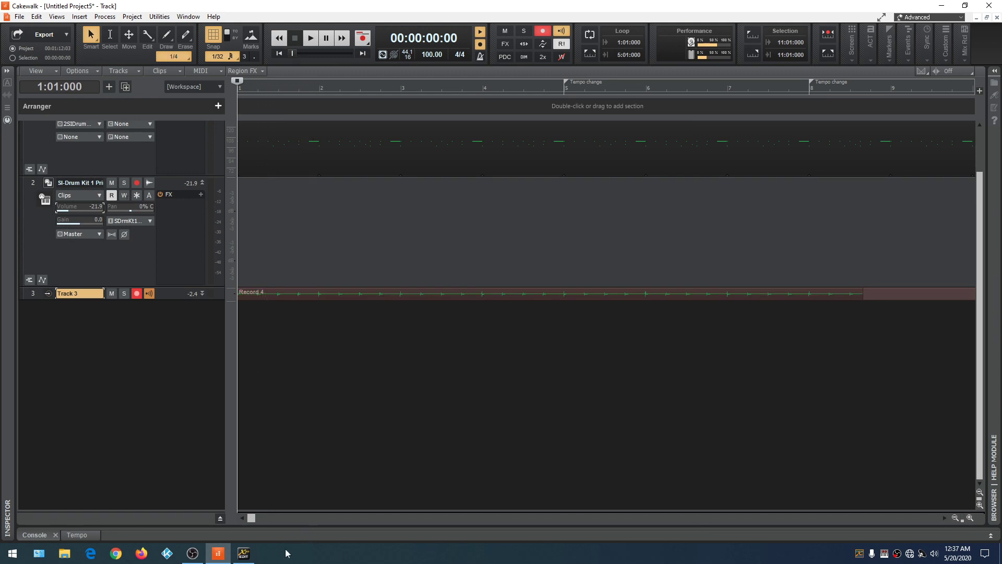
mouse_move(254, 515)
mouse_down()
mouse_move(267, 515)
mouse_move(244, 512)
mouse_up()
drag(170, 298, 171, 393)
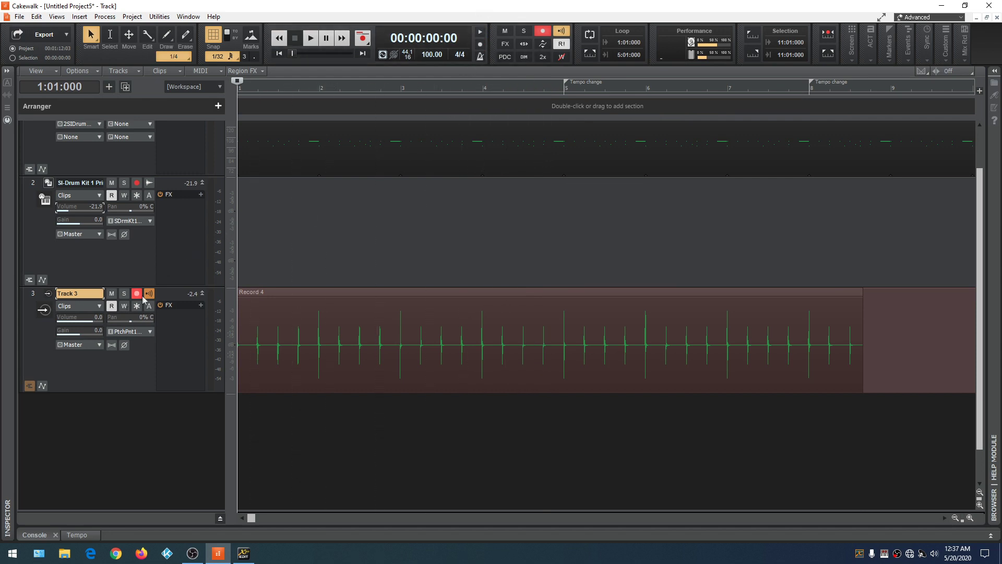
mouse_move(171, 298)
mouse_down()
mouse_move(181, 136)
mouse_move(188, 296)
mouse_up()
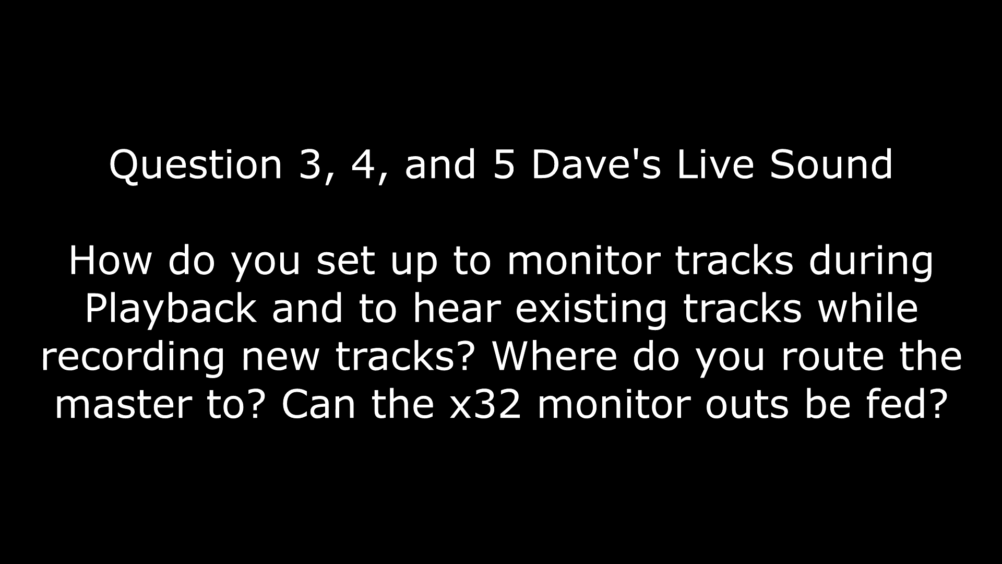
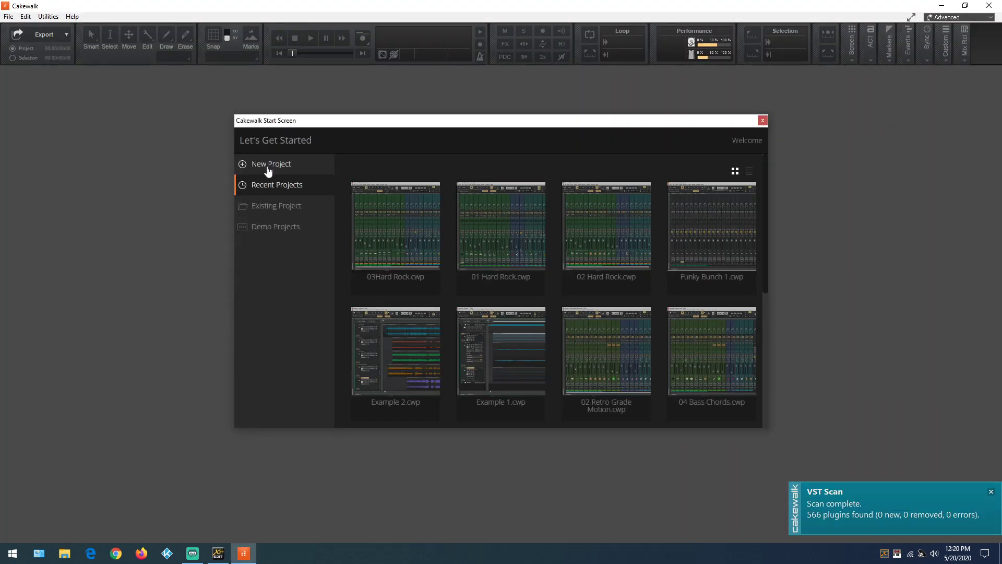
- Create a new project from the Empty Project template and collapse the Inspector and Browser
click(267, 166)
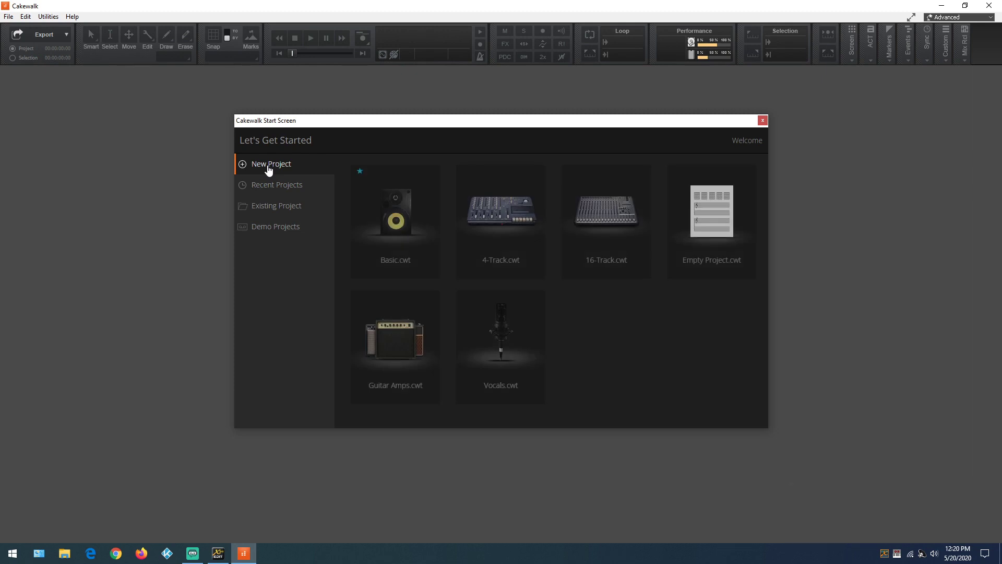
click(709, 217)
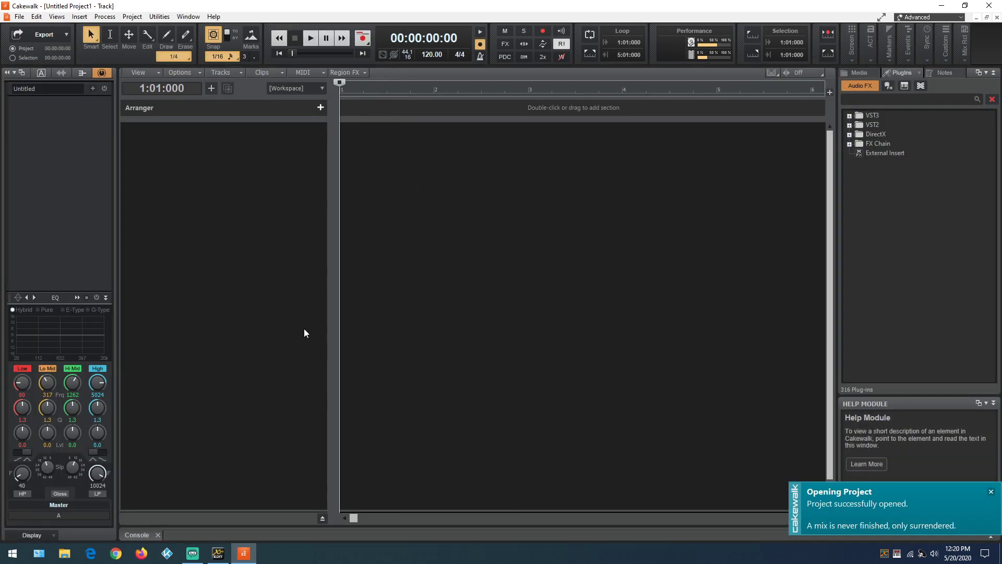
key(i)
key(b)
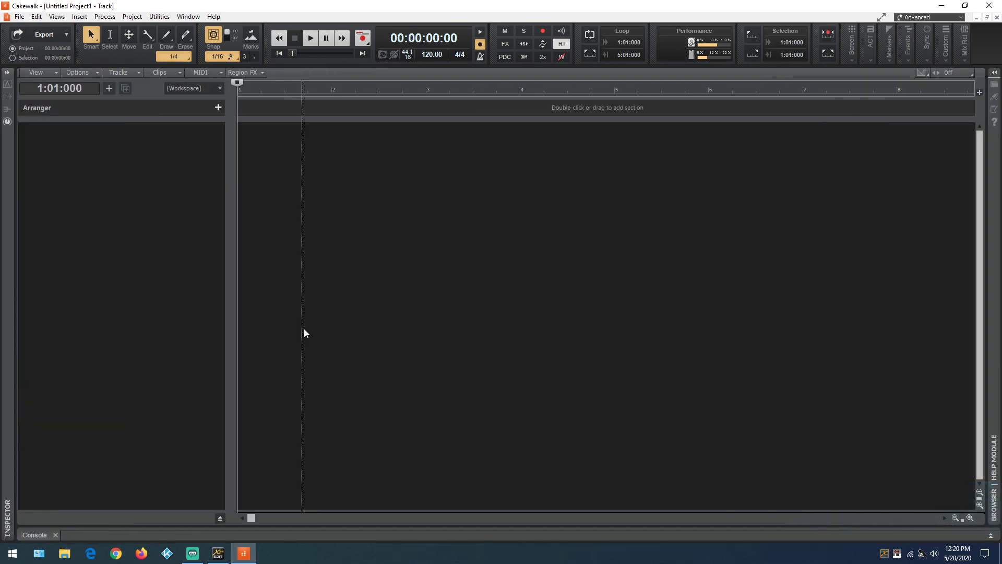
- Show the Console, insert an audio track, enlarge it in the track view, and widen the Console's bus pane
key(d)
right_click(94, 154)
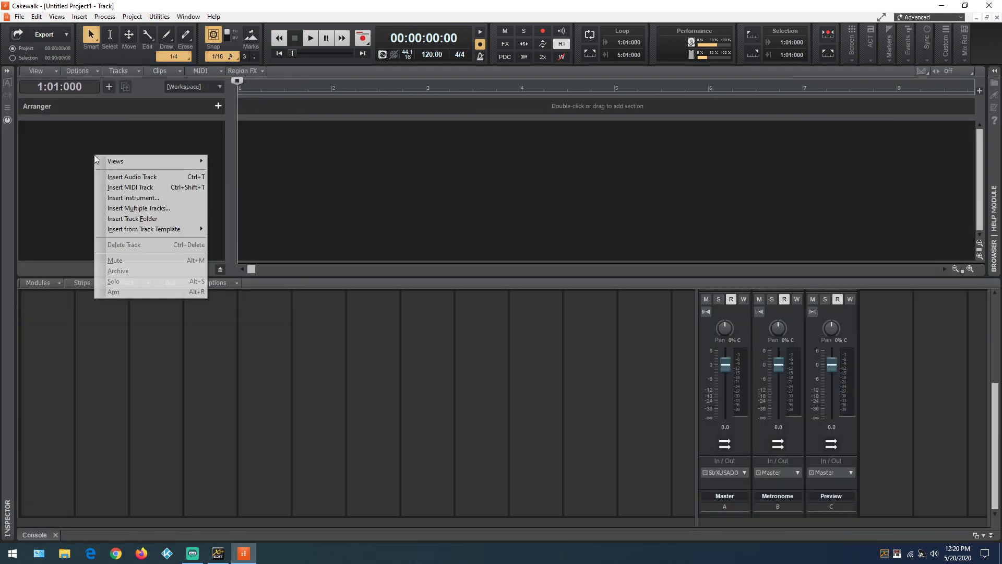
click(131, 177)
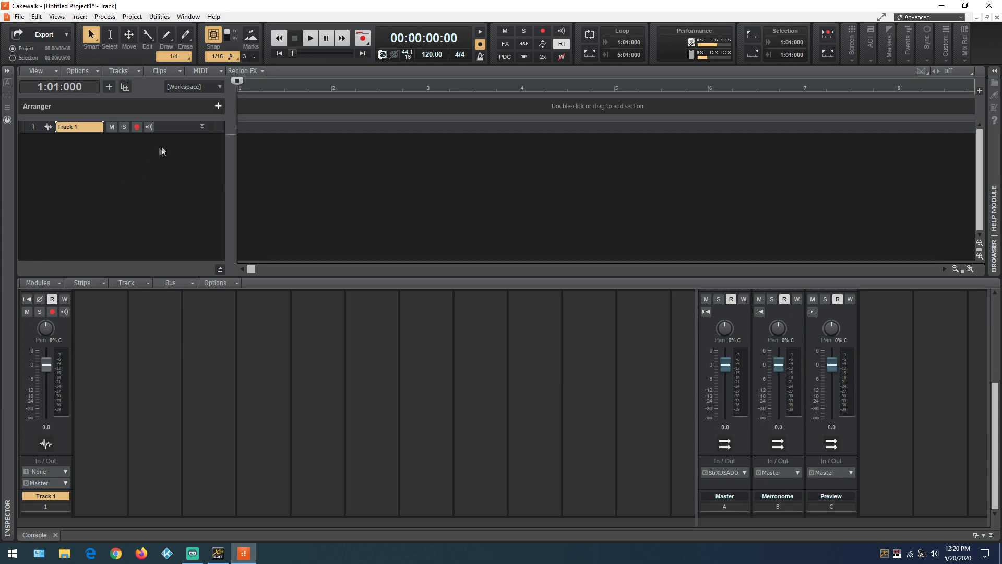
drag(165, 133, 166, 216)
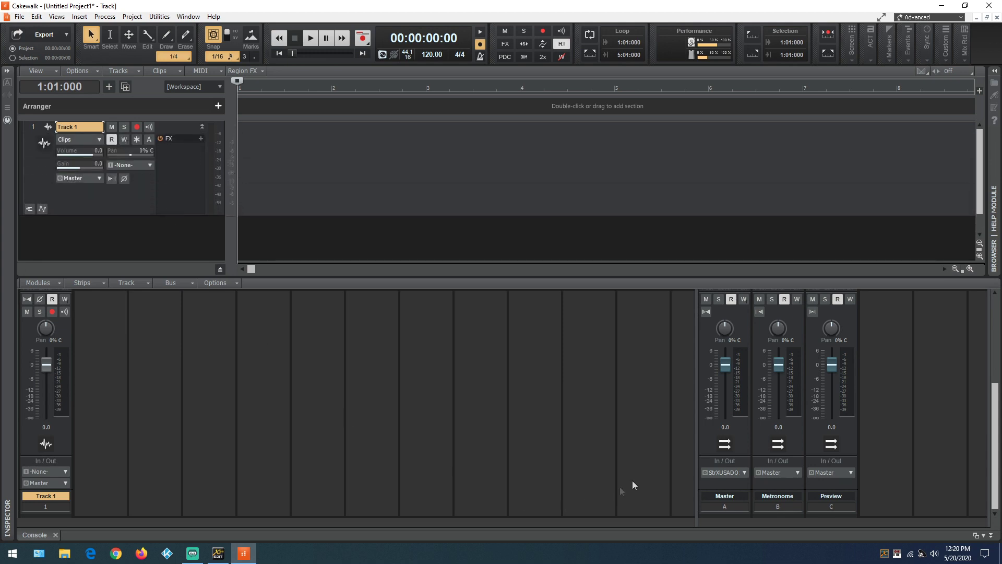
drag(695, 434, 217, 439)
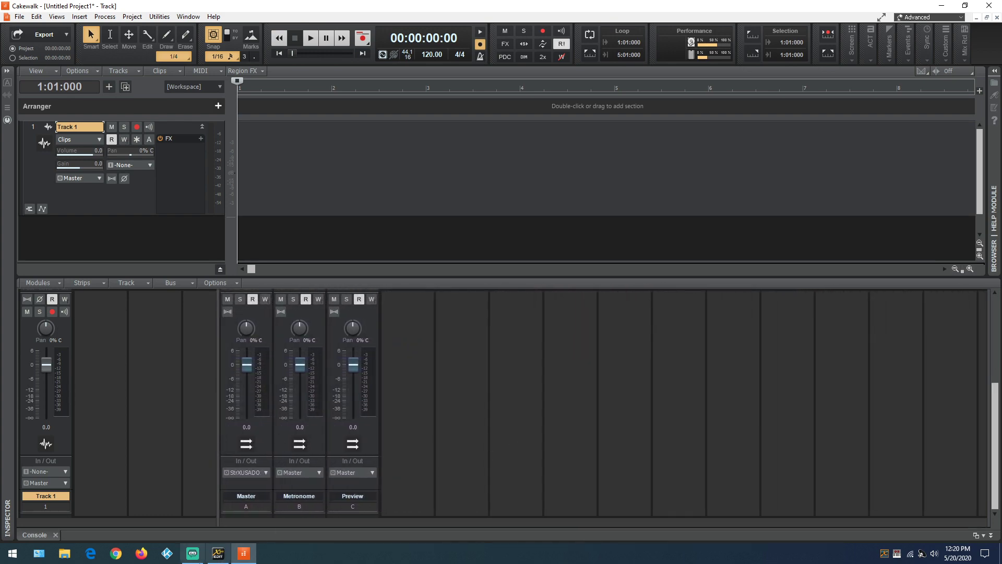
- Switch to X32-Edit and view the card output routing and the X-USB card configuration in Setup
click(223, 557)
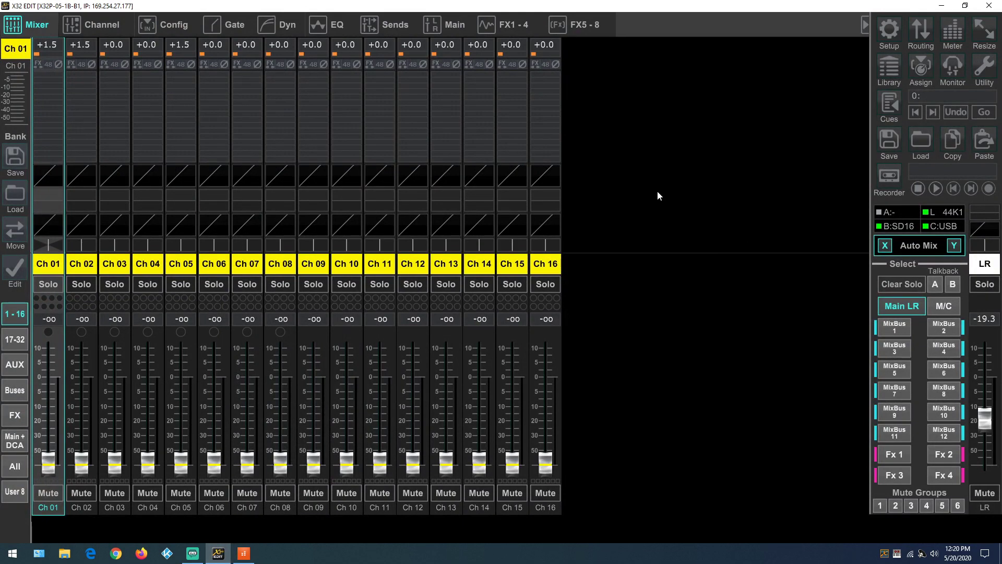
click(922, 31)
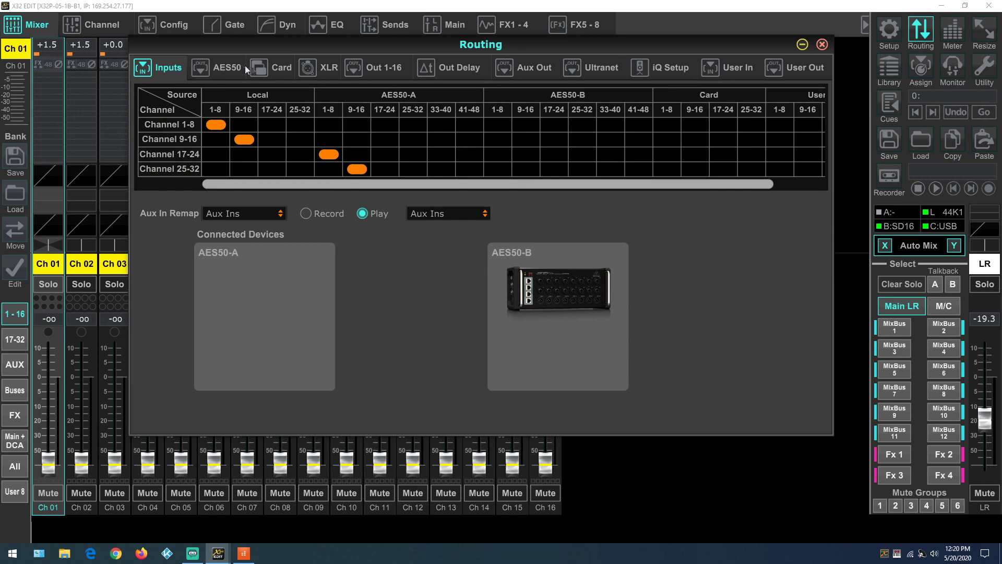
click(283, 67)
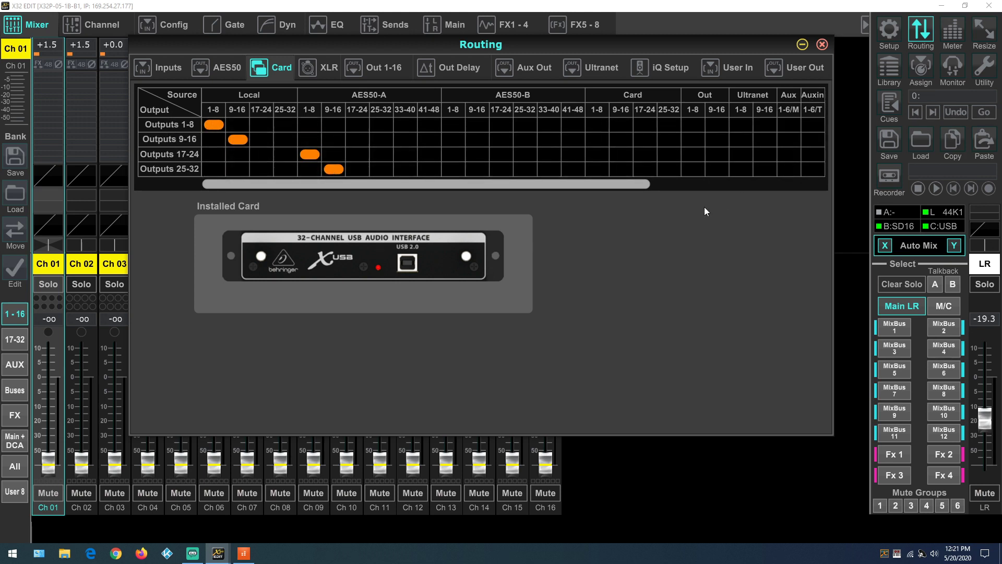
click(921, 31)
click(890, 30)
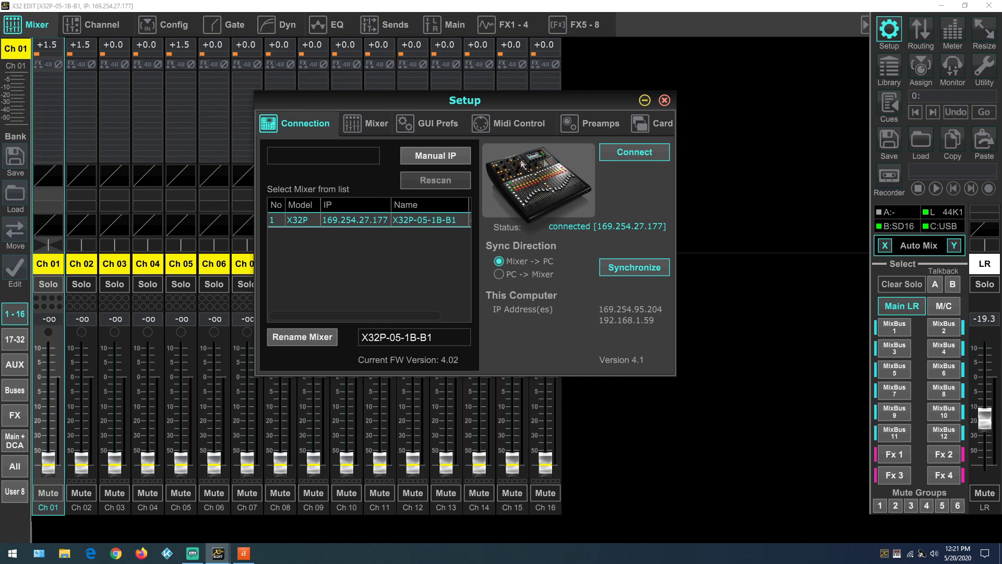
click(662, 124)
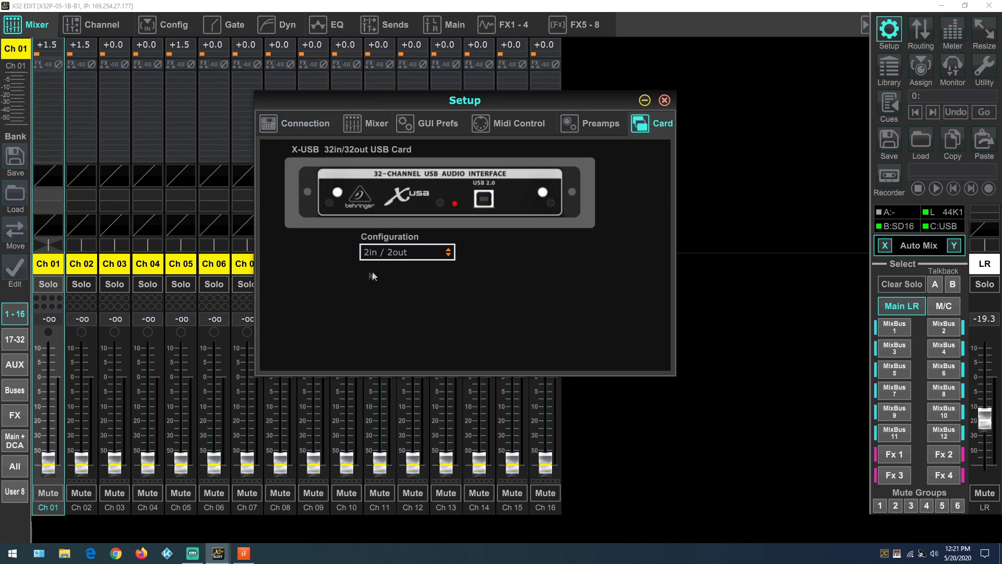
- Switch back to Cakewalk, reveal the Console's hardware outputs pane, and view the X-USB ASIO inputs available to Track 1
click(244, 560)
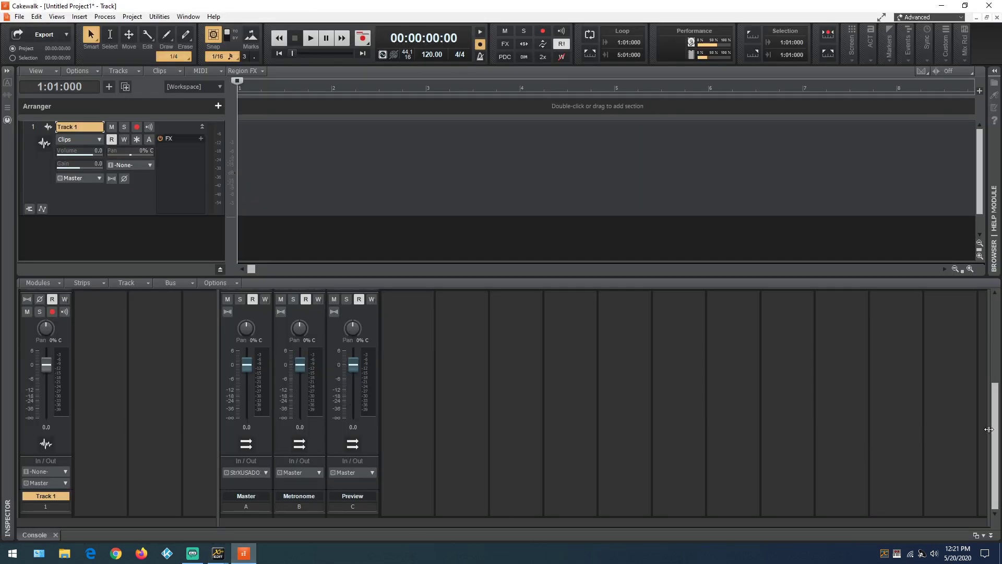
drag(987, 429, 760, 429)
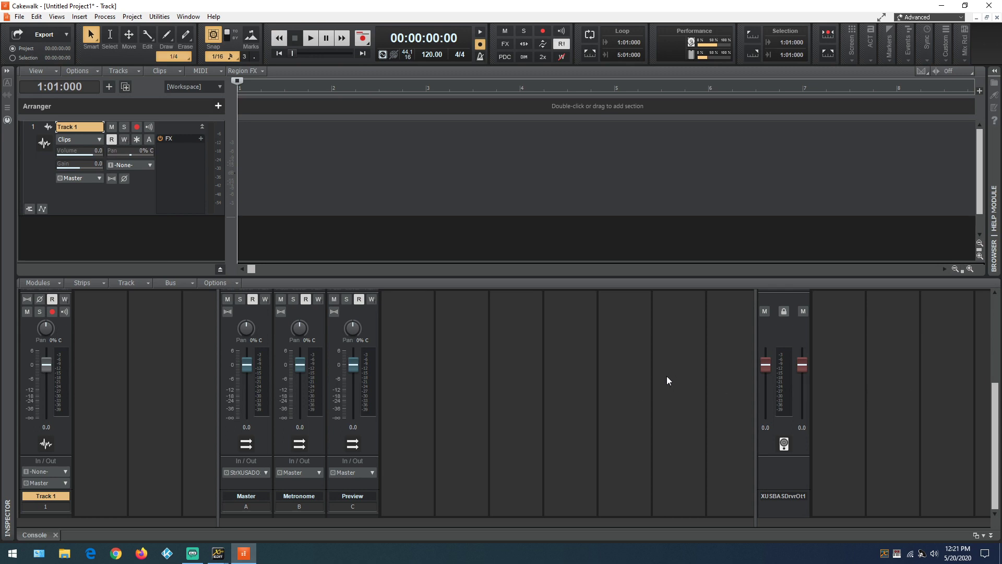
click(148, 165)
mouse_move(173, 188)
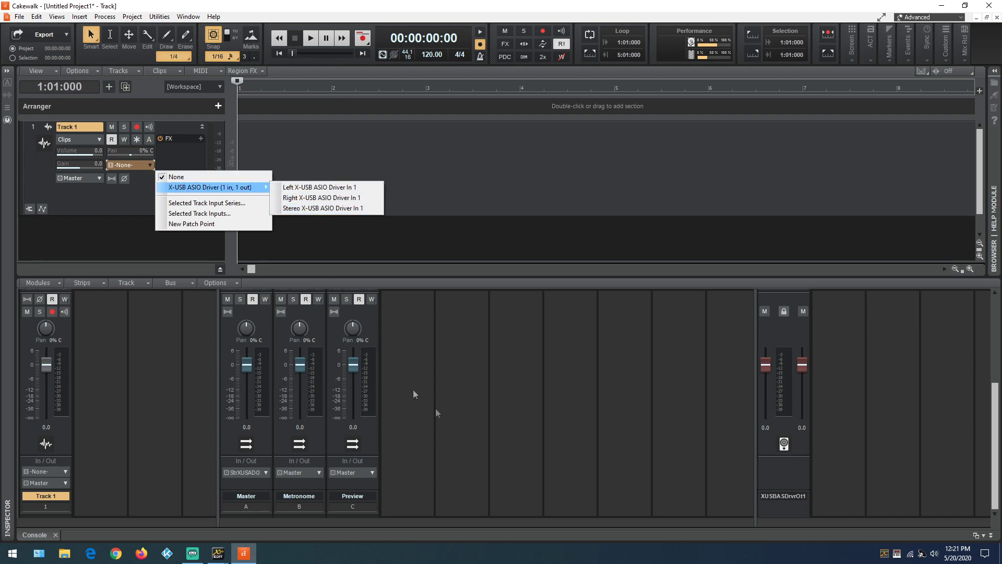
- Return to the X32-Edit Setup window and set the X-USB card configuration to 8in / 8out
click(218, 555)
click(250, 528)
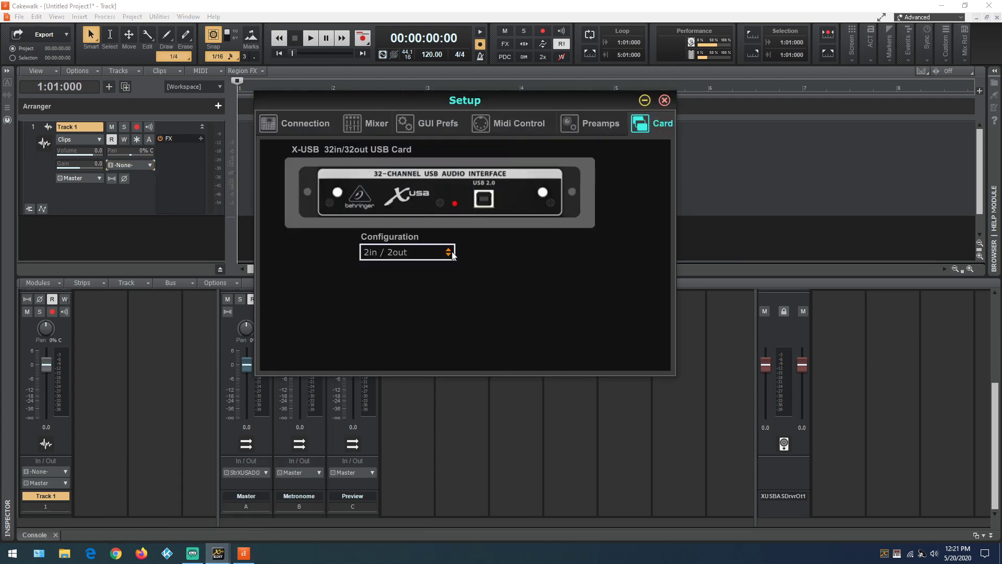
click(448, 252)
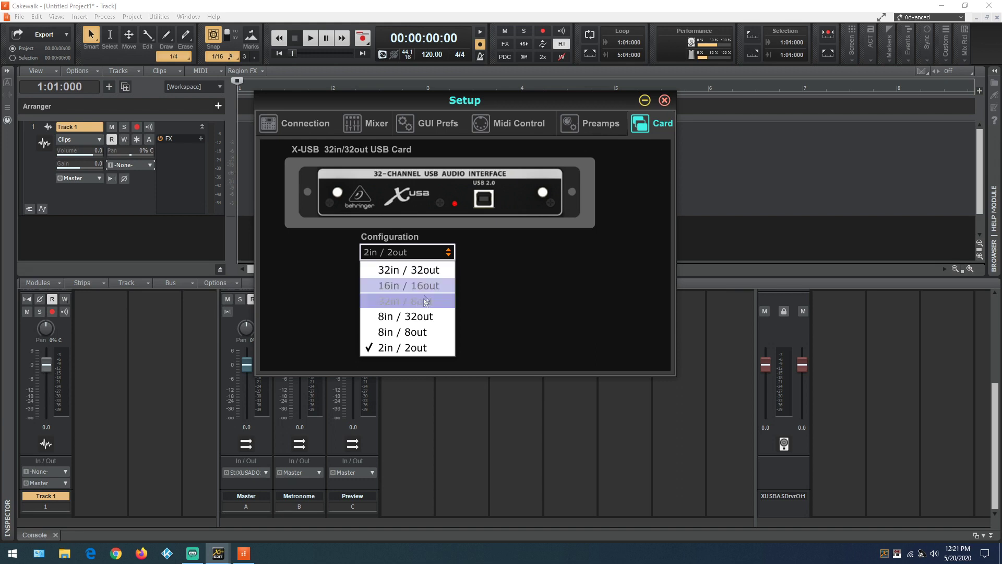
click(412, 333)
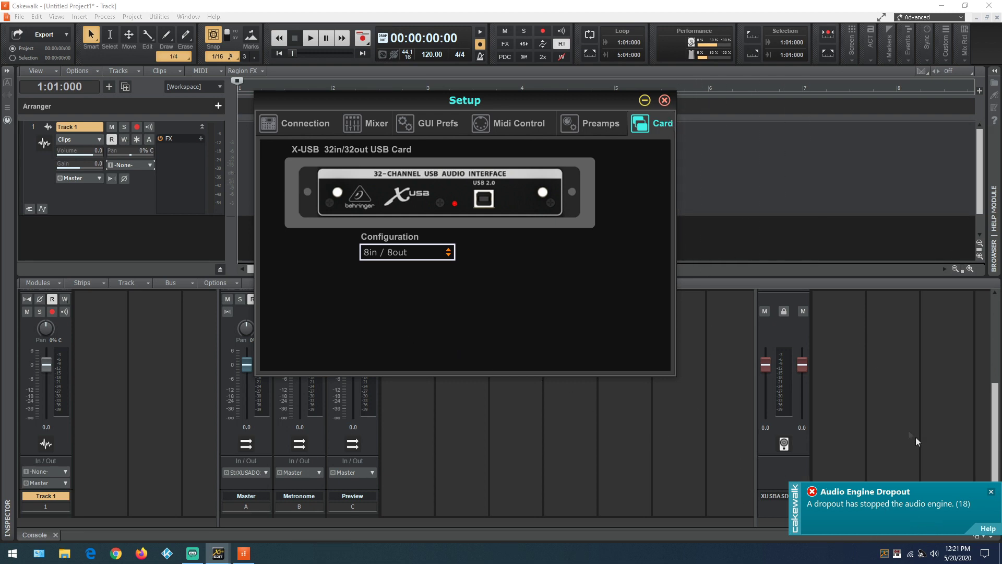
- Dismiss the audio dropout notification, start playback in Cakewalk, and accept rerouting the X-USB outputs to an available device
click(991, 491)
click(638, 467)
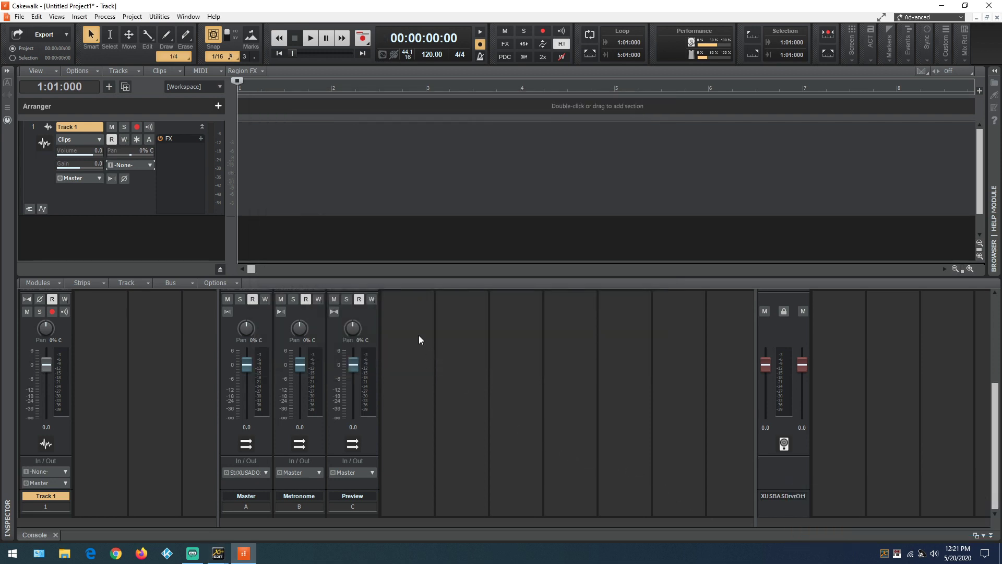
click(311, 38)
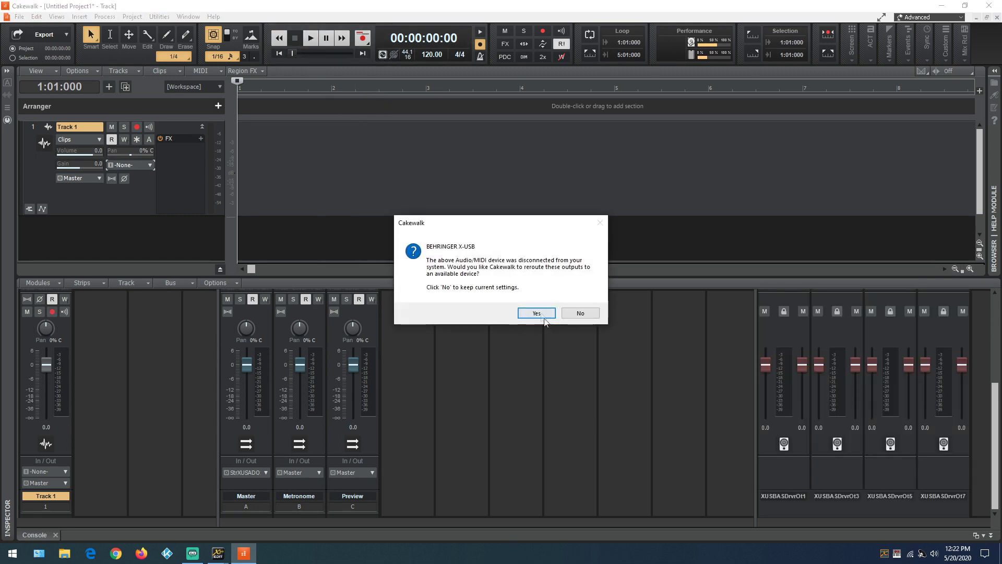
click(537, 314)
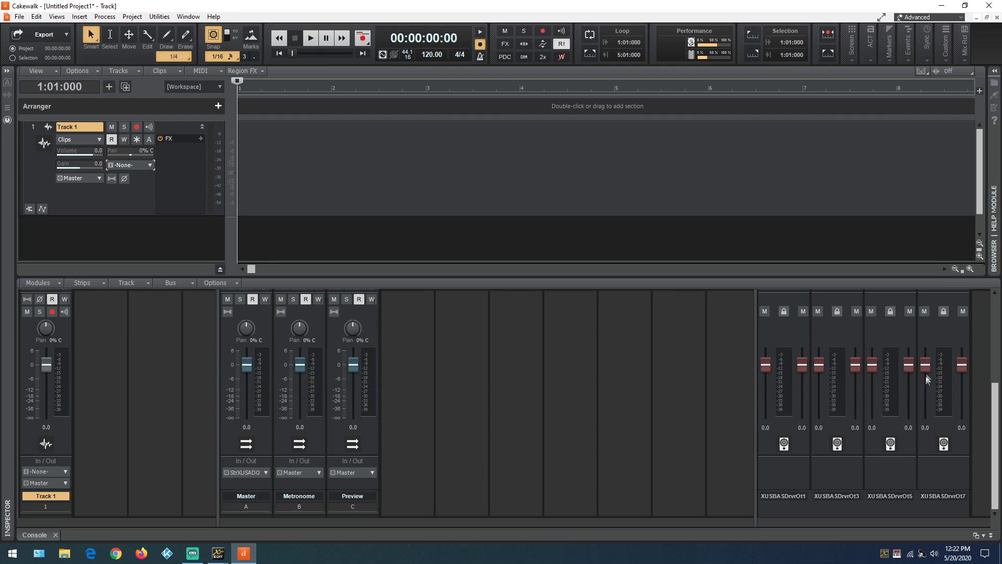
- View Track 1's available X-USB ASIO outputs and inputs, leaving both assignments as they are
click(98, 178)
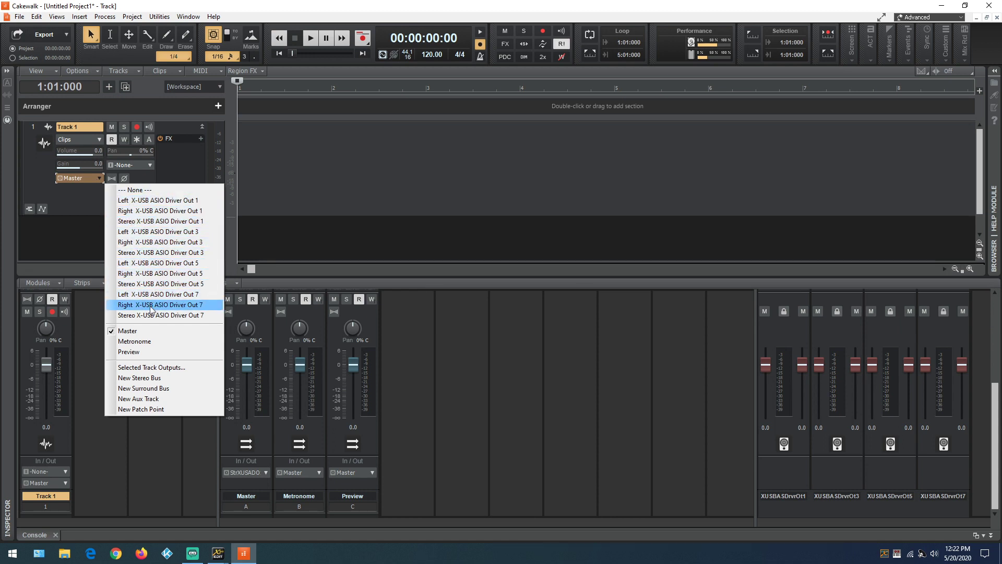
click(58, 204)
click(149, 165)
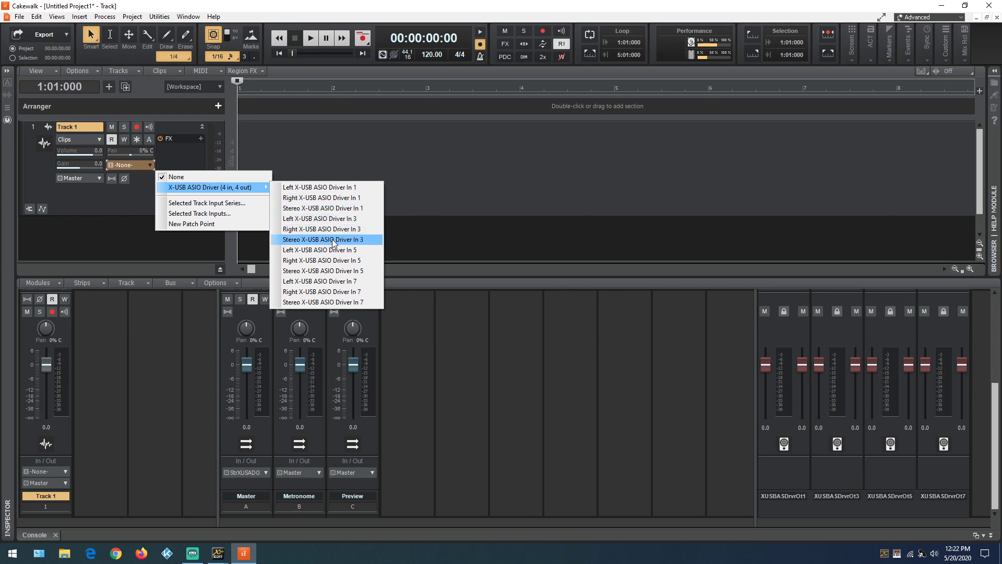
click(101, 231)
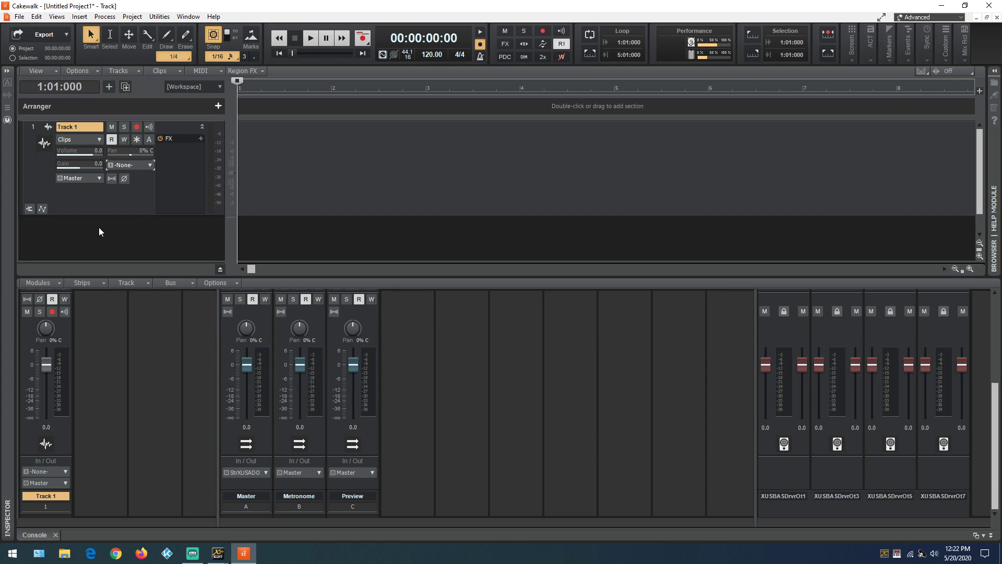
- Bring up the X32-Edit Setup window with the X-USB card configuration
mouse_move(217, 555)
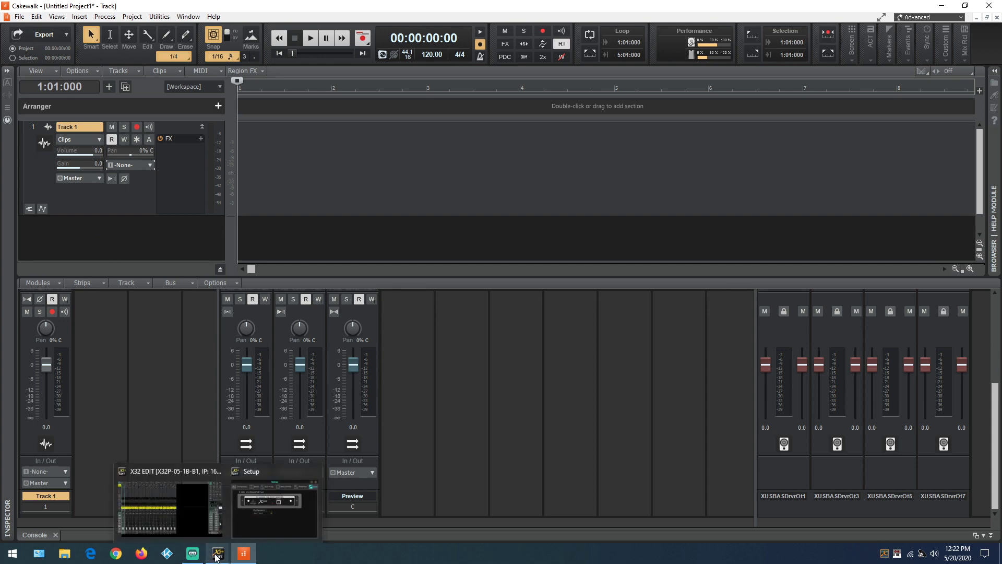
click(291, 526)
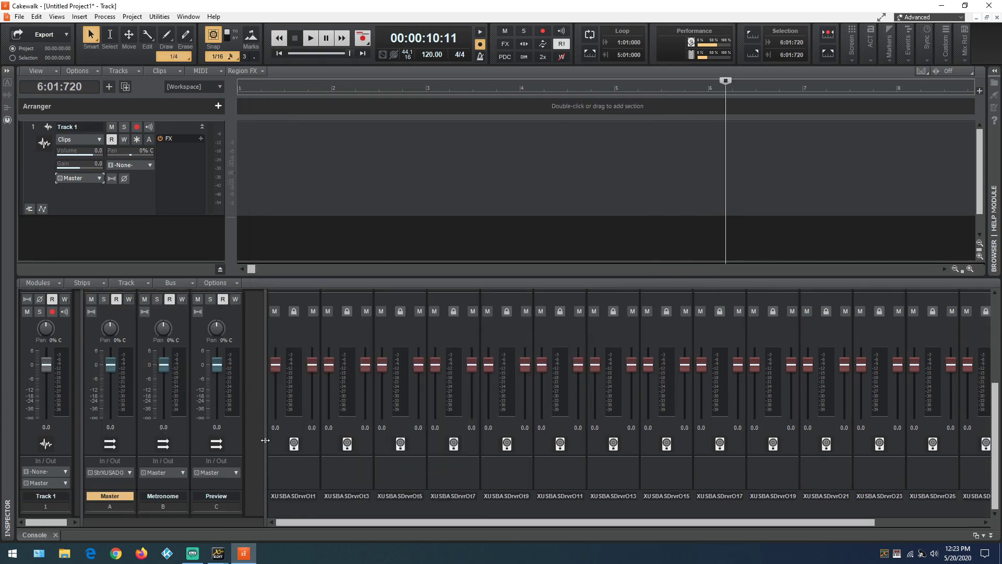
- Expand the console's hardware outputs section and view Track 1's available X-USB ASIO outputs and inputs, leaving both assignments as they are
drag(265, 440, 81, 428)
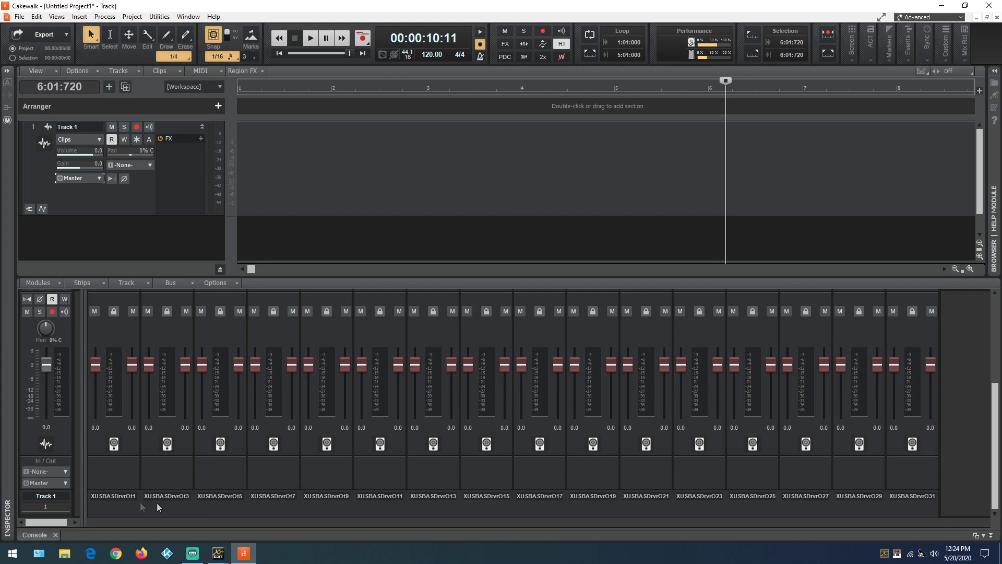
click(98, 177)
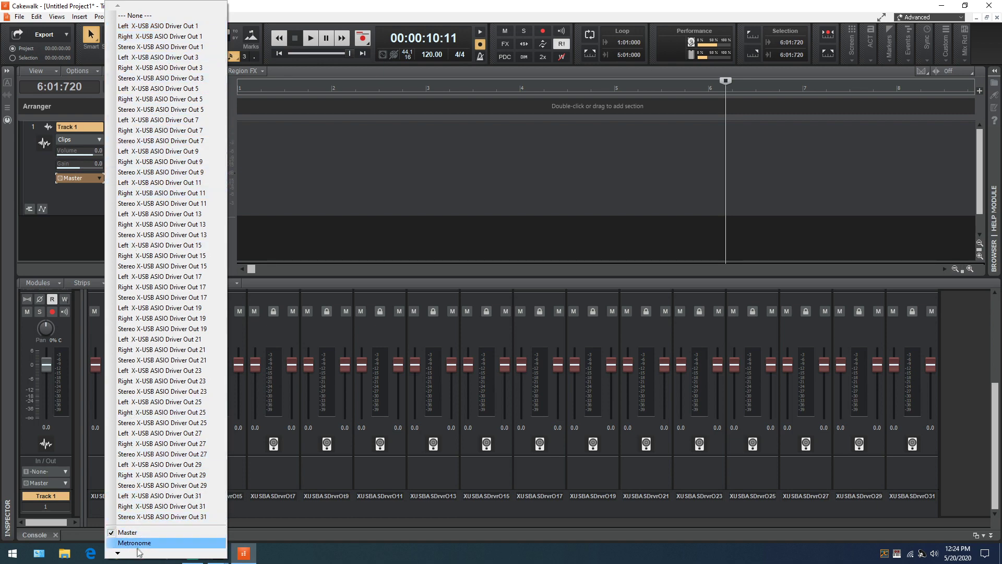
click(119, 553)
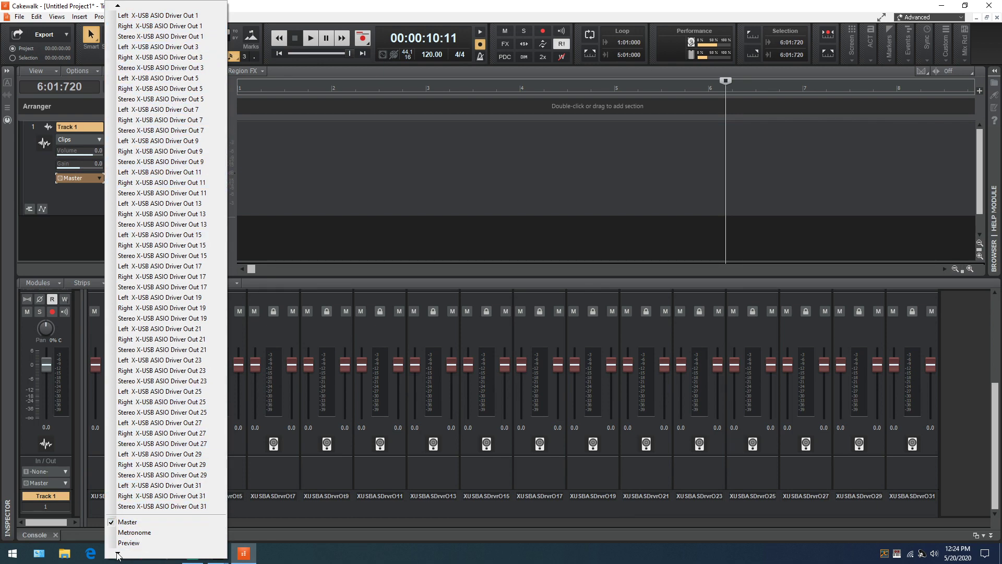
click(42, 233)
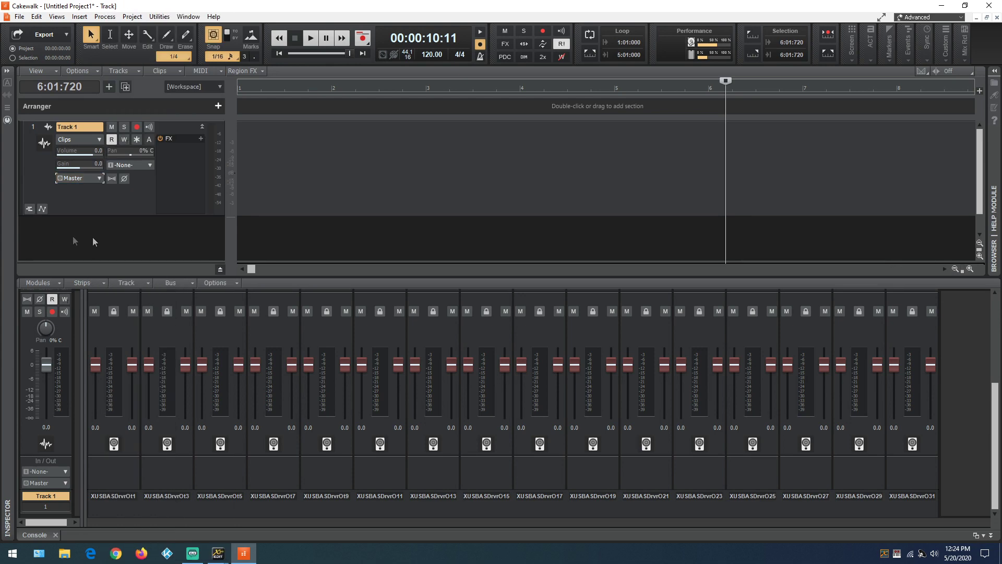
click(149, 163)
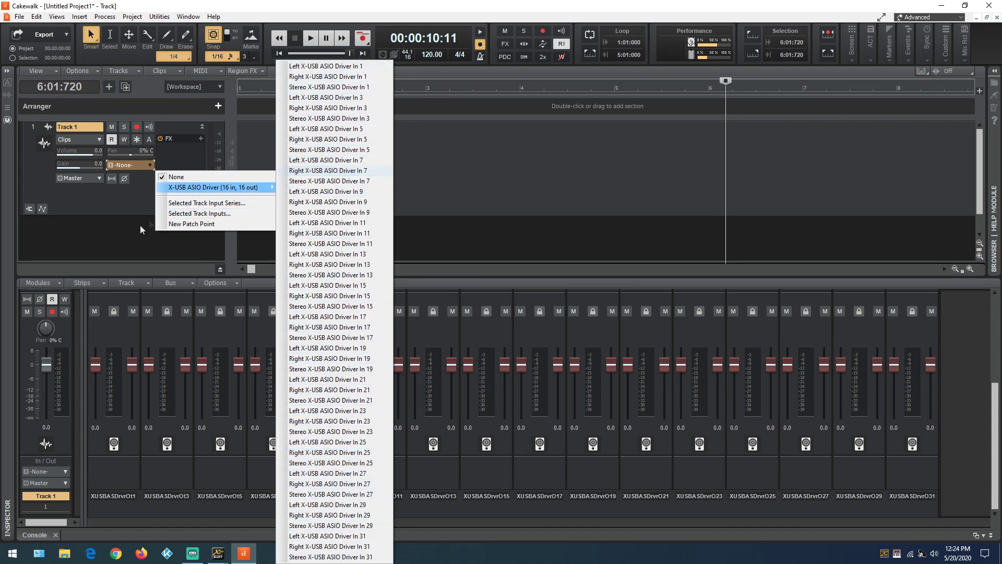
click(100, 241)
- Review the enabled X-USB ASIO input and output drivers in the audio device preferences
key(p)
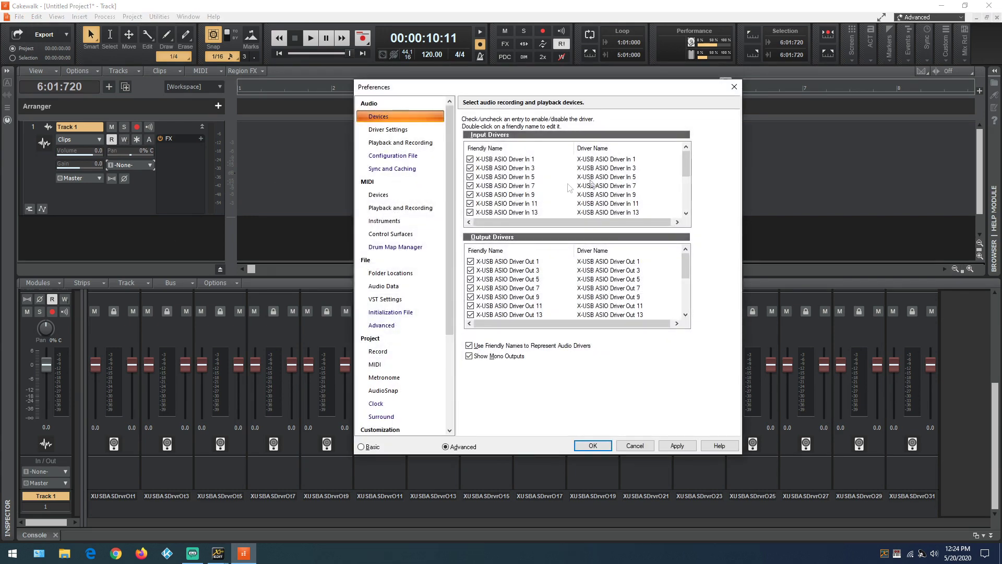
drag(686, 166, 686, 225)
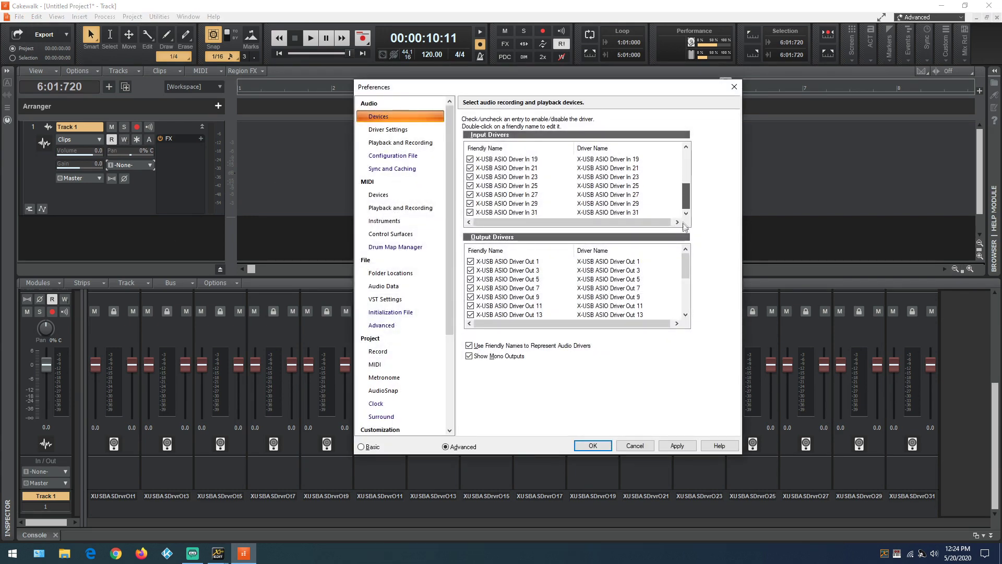
mouse_move(685, 266)
mouse_down()
mouse_move(686, 309)
mouse_move(686, 256)
mouse_up()
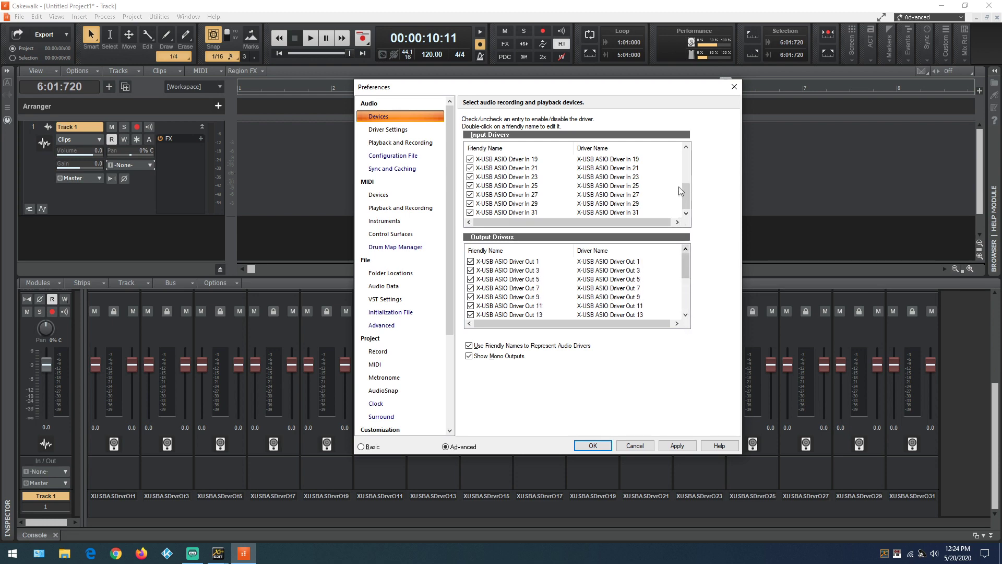
drag(681, 193, 680, 156)
click(594, 447)
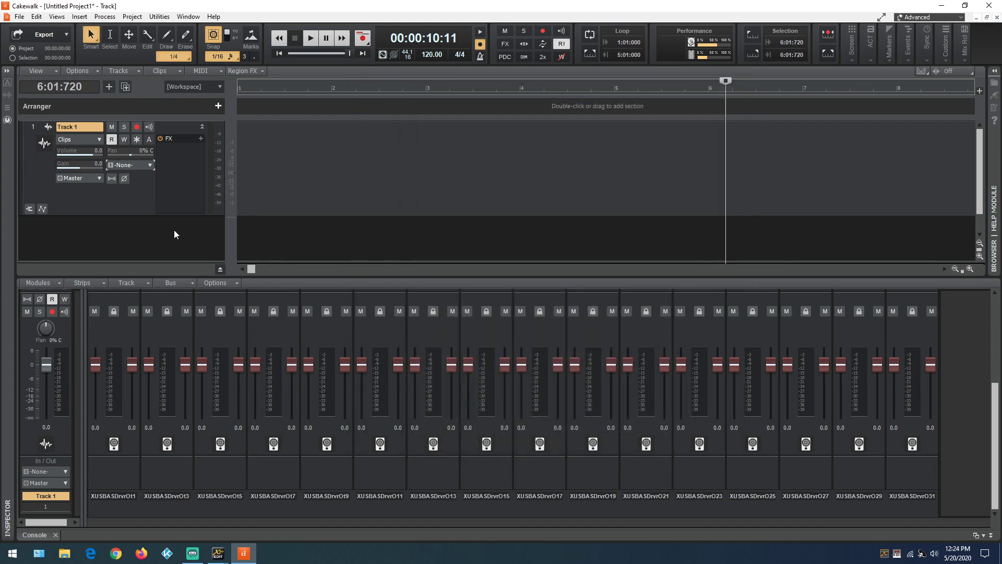
- Set the X-USB card configuration to 32in / 8out in X32-Edit Setup, dismiss the audio dropout notification, and close Setup
mouse_move(217, 553)
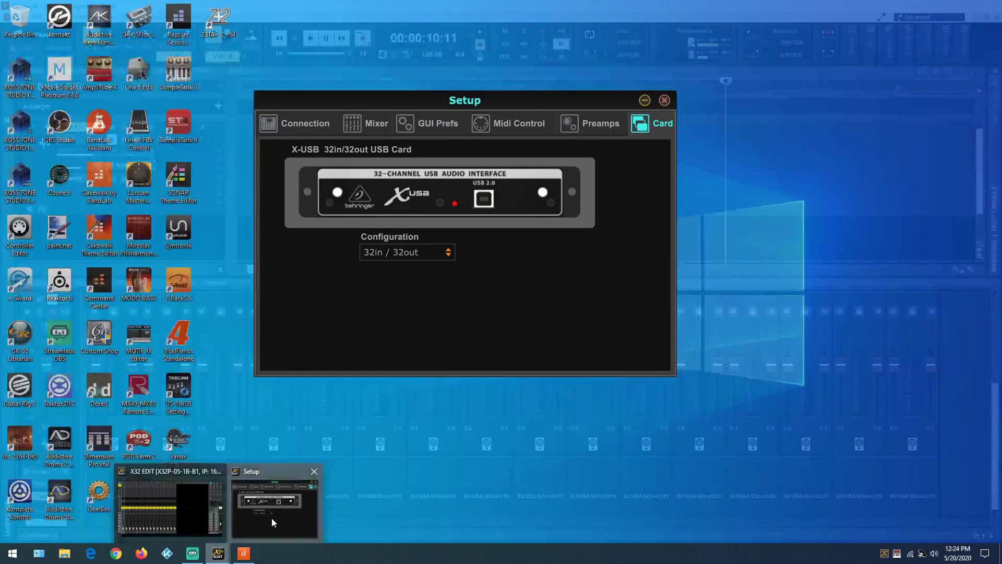
click(272, 517)
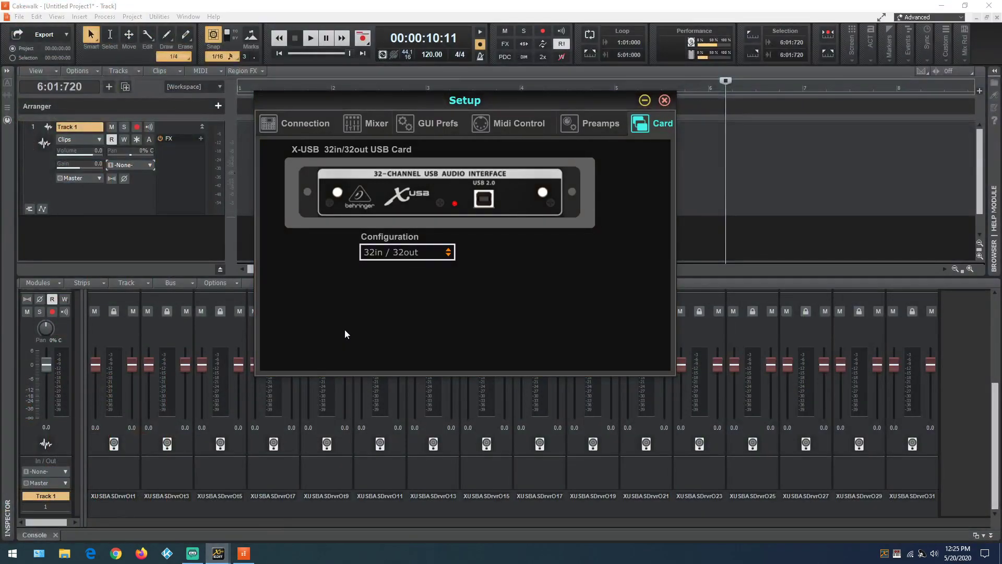
click(449, 253)
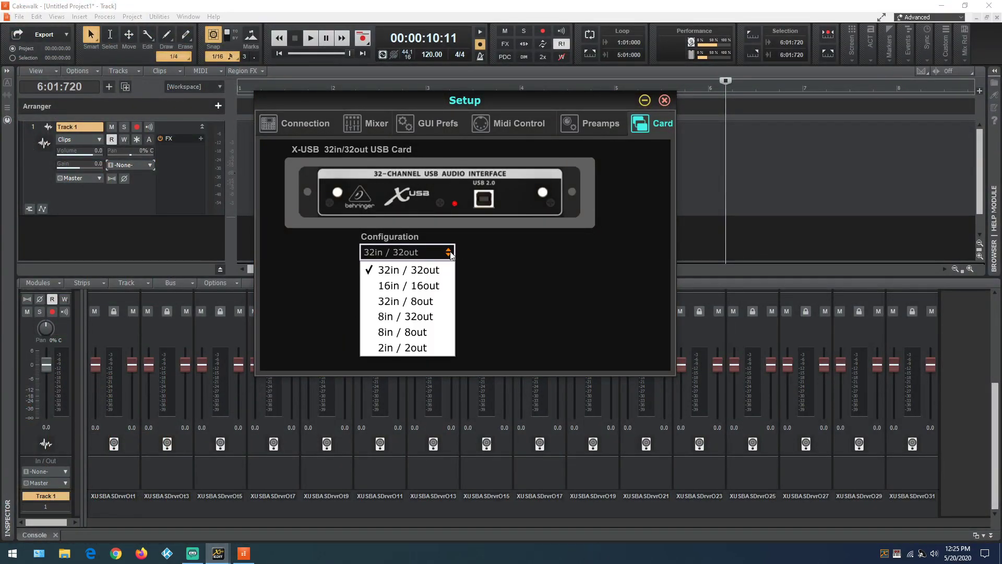
click(434, 302)
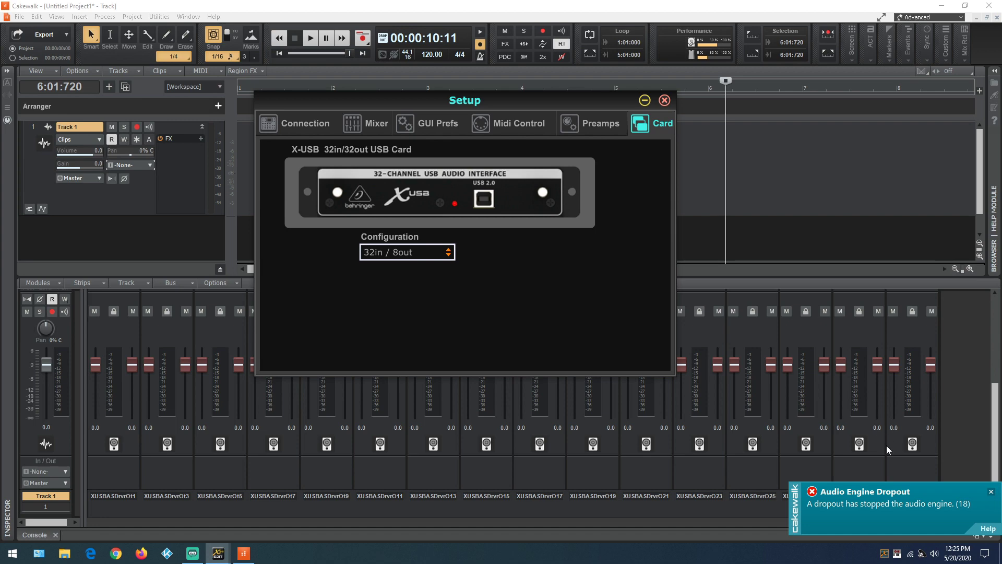
click(991, 492)
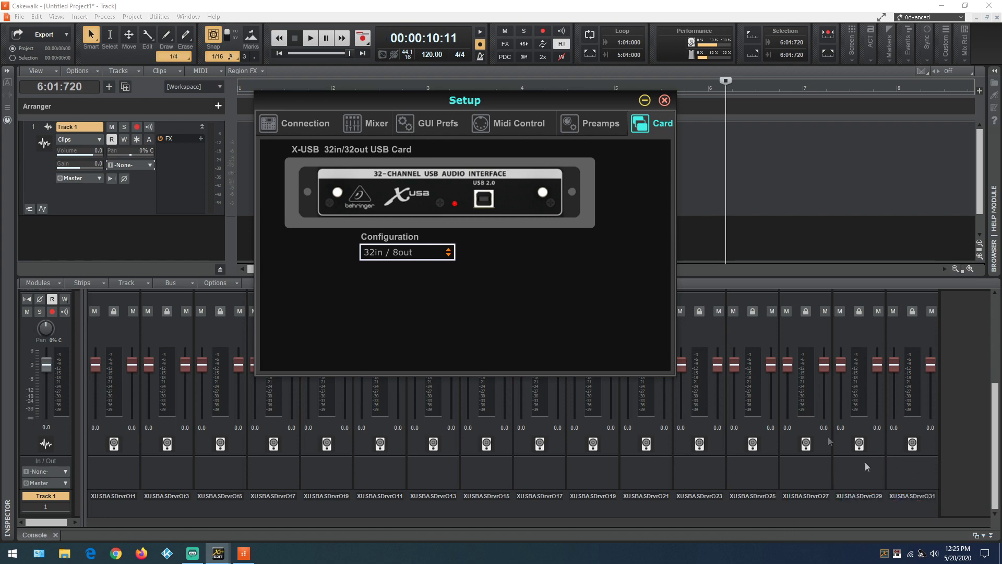
click(664, 100)
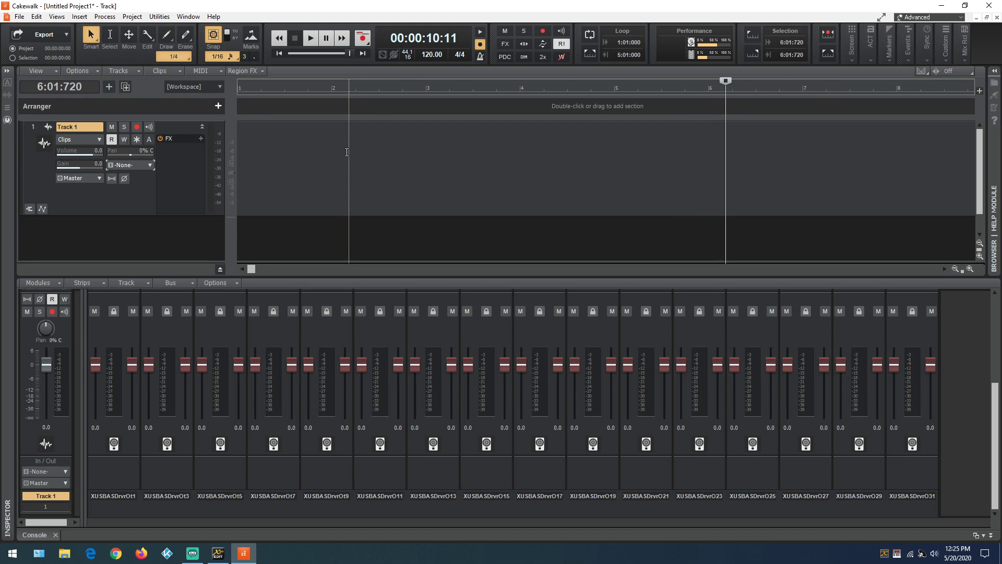
- Start playback in Cakewalk, accept rerouting the X-USB outputs to an available device, and resize the console sections to show the buses
click(312, 41)
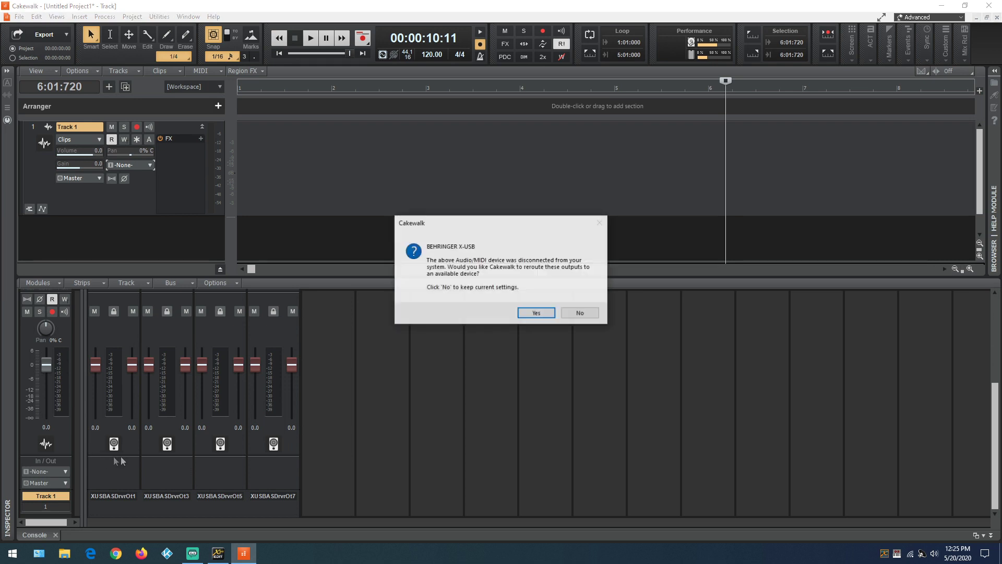
click(537, 314)
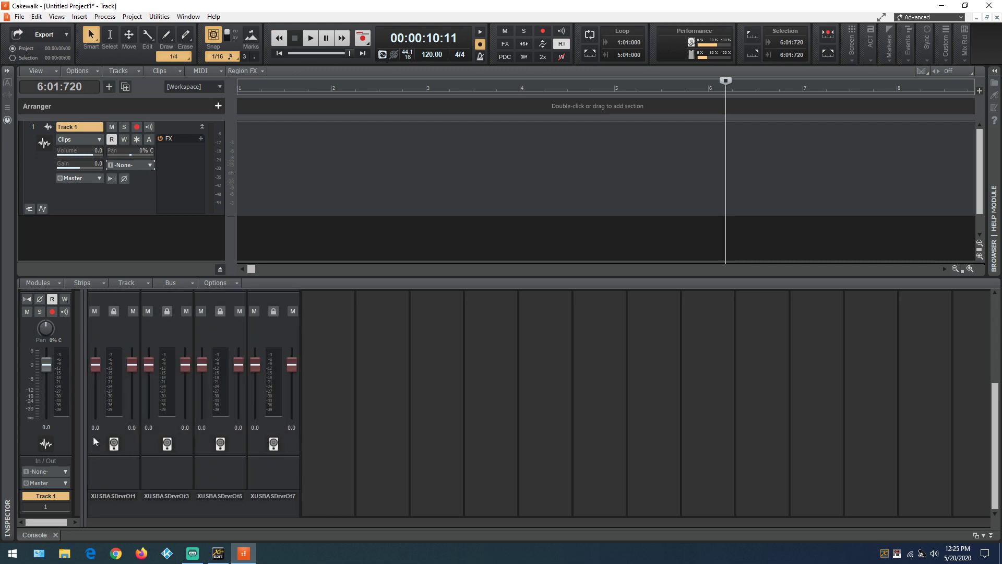
drag(92, 437, 613, 467)
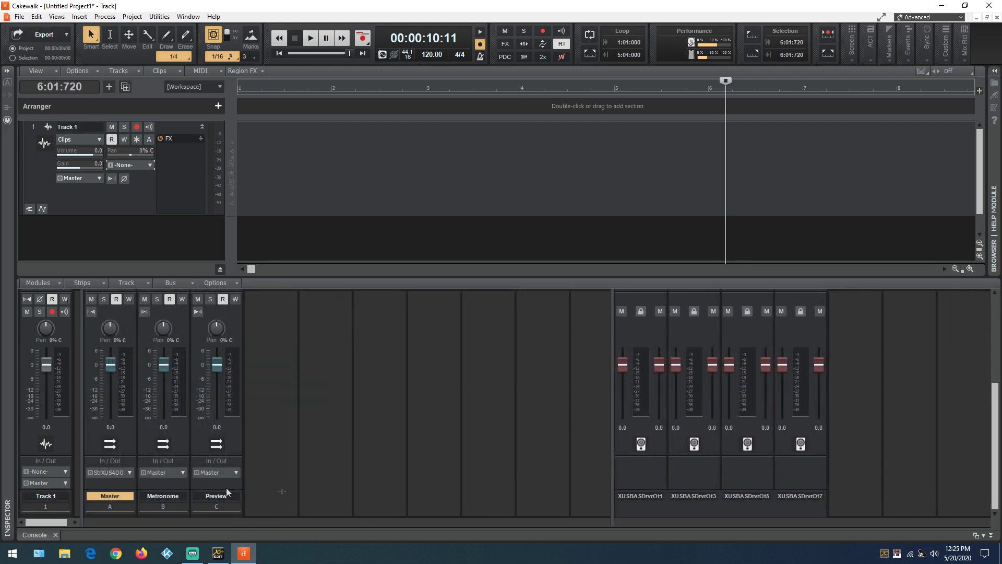
drag(81, 456, 303, 465)
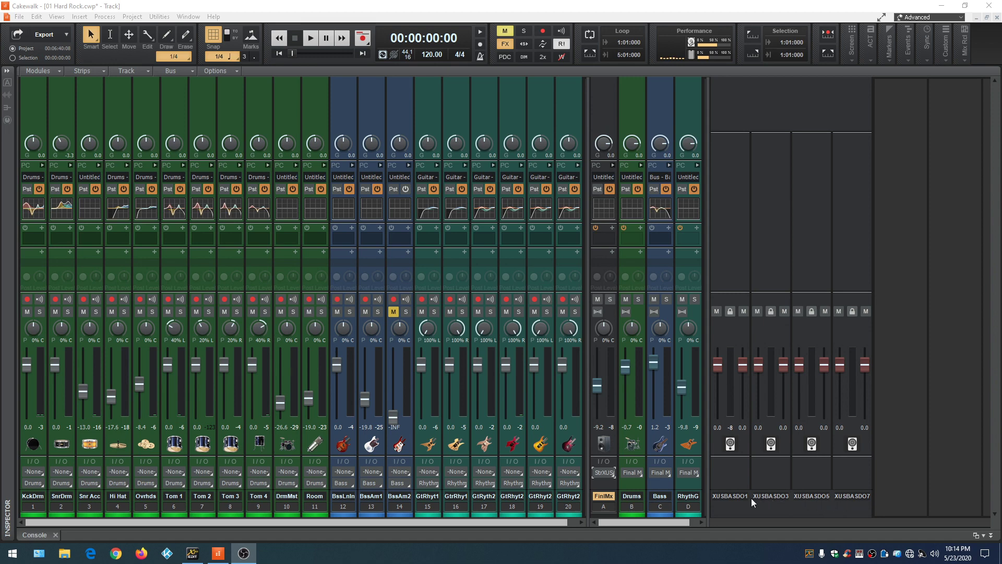
- Play the Hard Rock project and switch to X32-Edit to compare the channel meters with Cakewalk's output
click(311, 38)
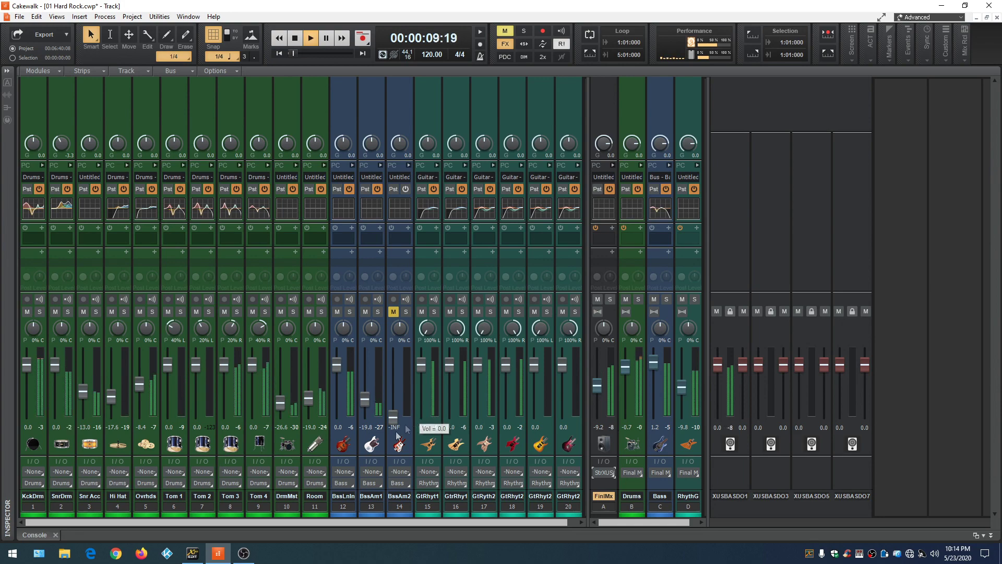
click(193, 555)
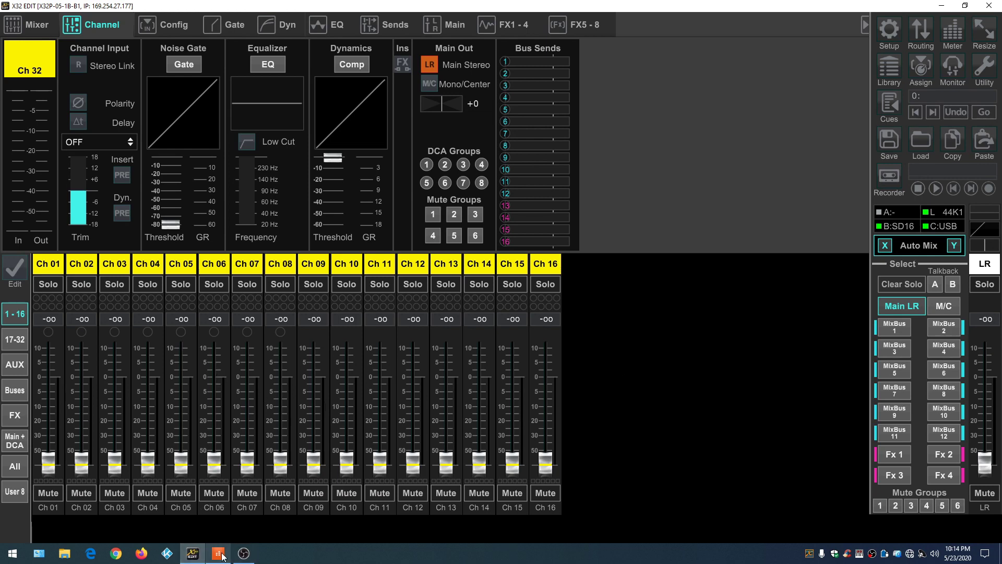
click(193, 554)
click(194, 555)
click(211, 557)
click(190, 555)
- Route Card 1-8 as the input source for Channel 1-8 in X32-Edit, and close the Routing window
click(921, 27)
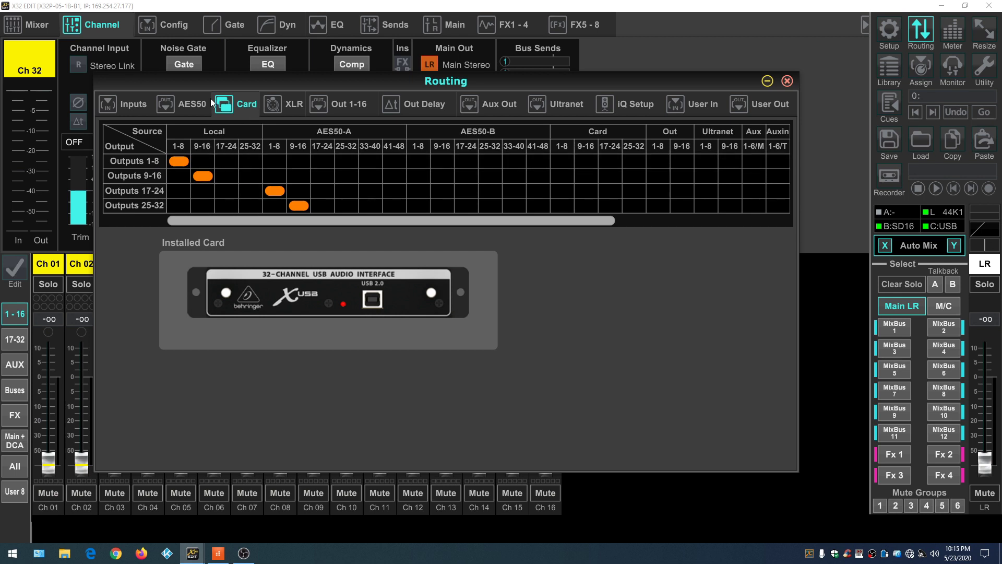
click(123, 102)
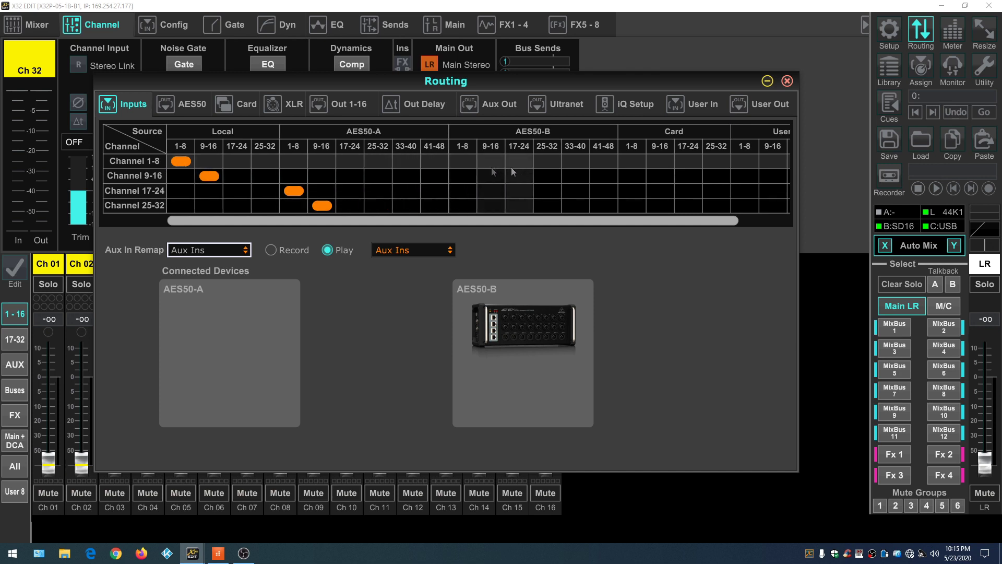
click(632, 161)
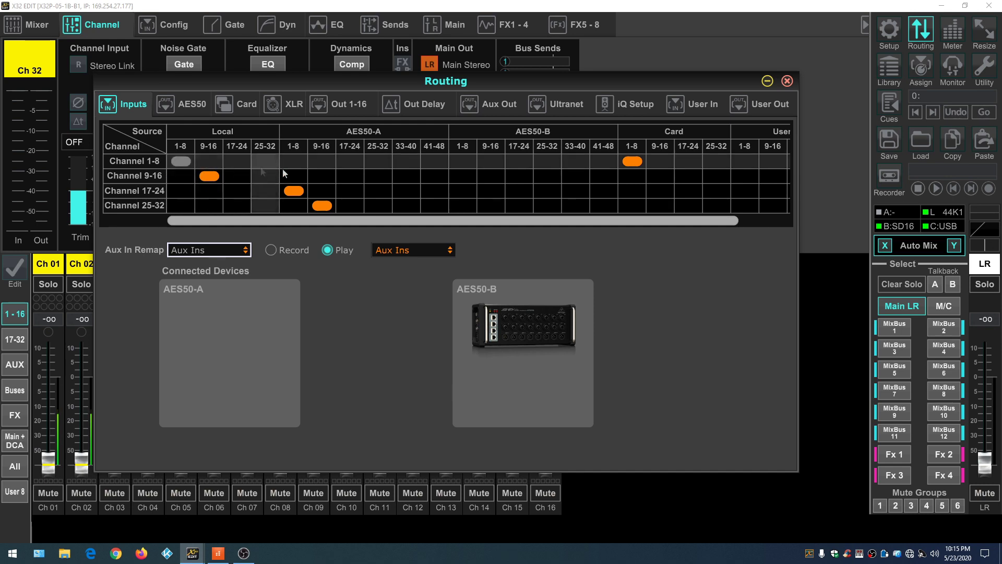
click(787, 80)
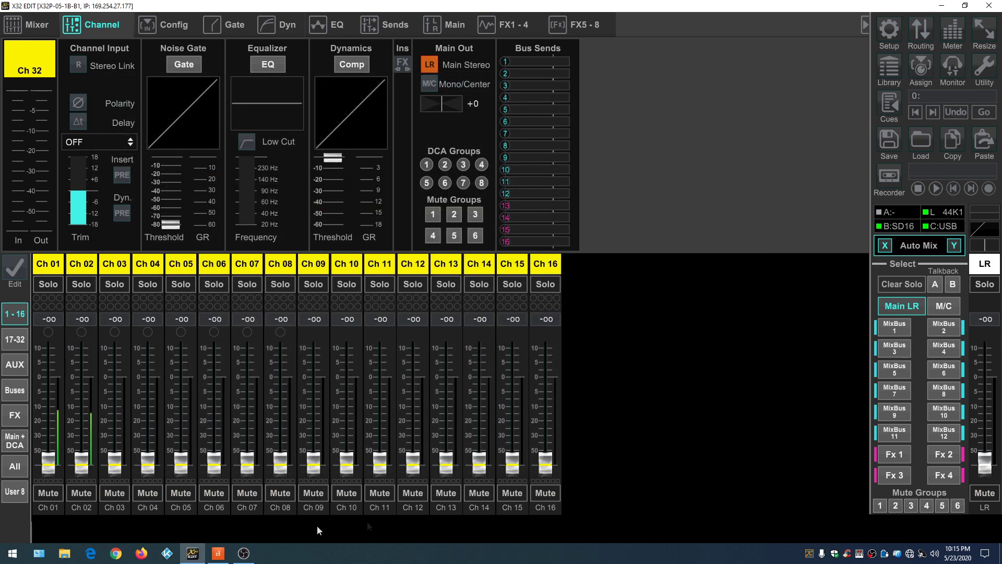
- Bring up the Ch 01 and Ch 02 faders in X32-Edit, checking Cakewalk's playback levels, and settle them at about -24.7 and -24.3
drag(49, 467, 66, 359)
drag(73, 423, 86, 349)
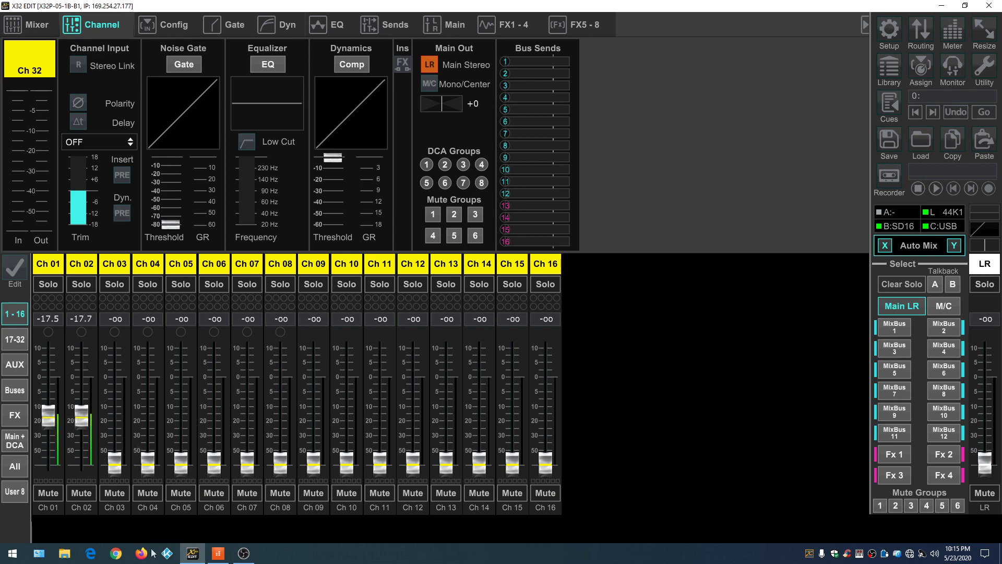
click(218, 553)
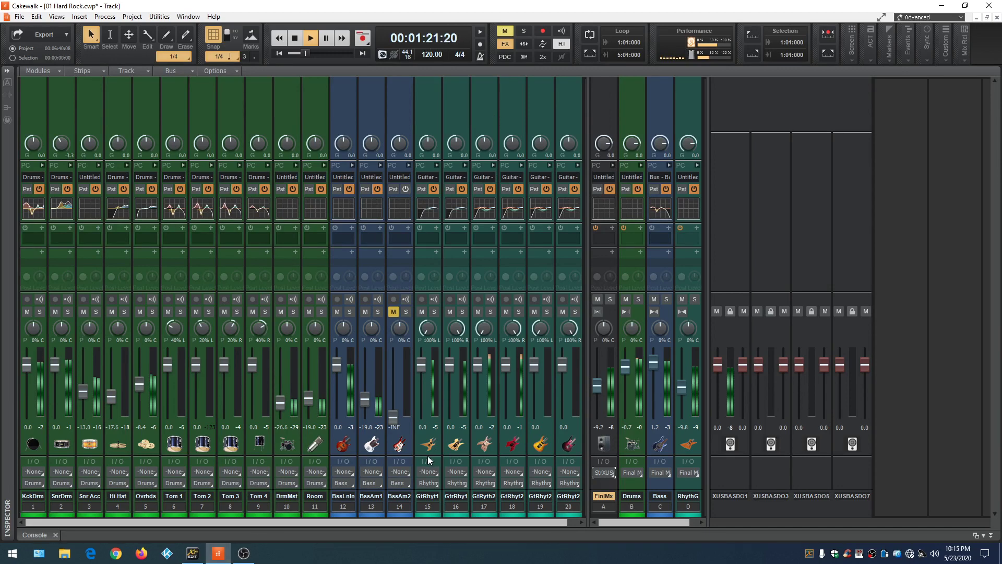
click(191, 557)
drag(48, 415, 79, 440)
- Switch to Cakewalk and assign the FinlMx bus output to Left X-USB ASIO Driver Out 3
click(219, 555)
click(604, 473)
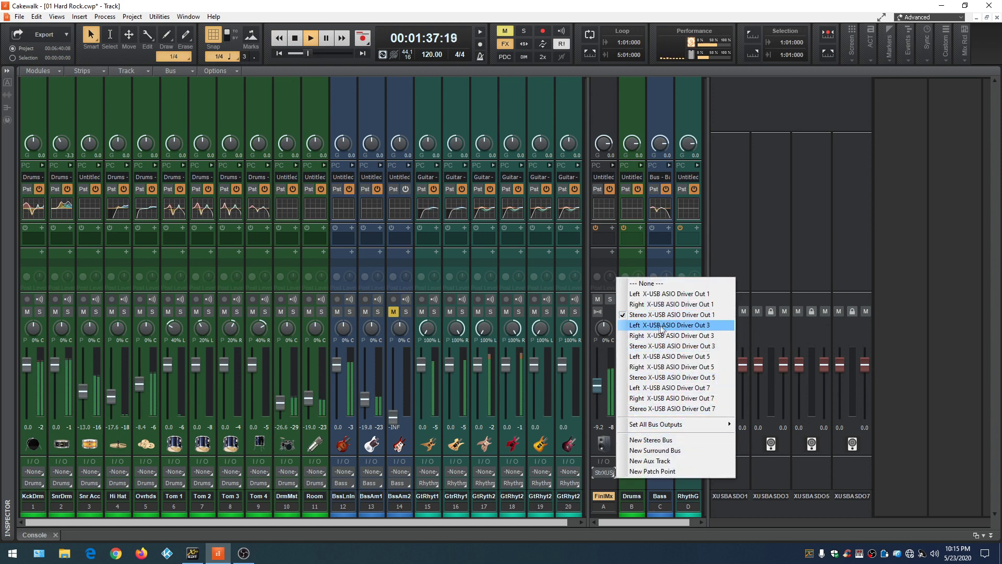
click(687, 325)
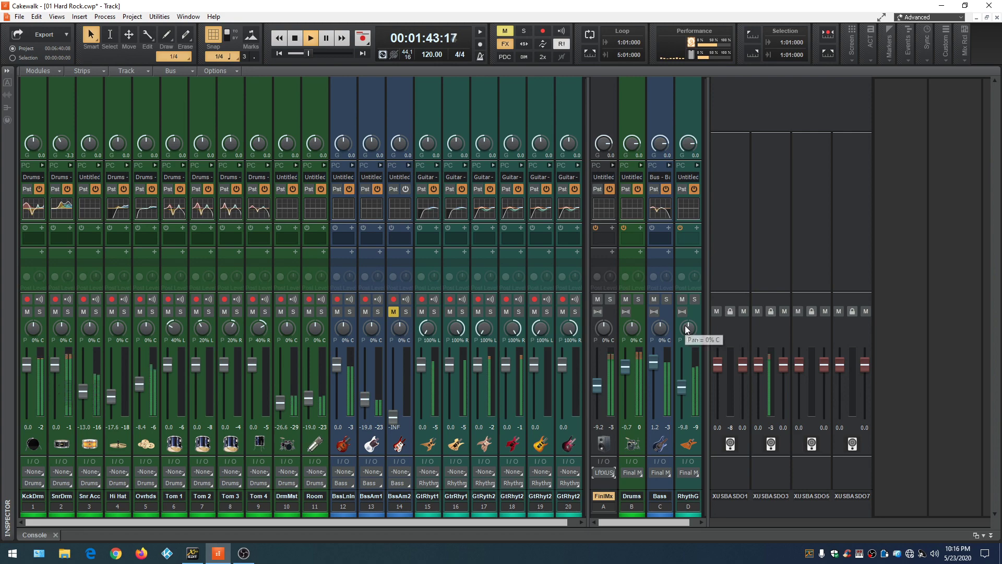
- In X32-Edit, raise the Ch 03 fader to about -22.0 and pull the Ch 01 and Ch 02 faders fully down
click(198, 557)
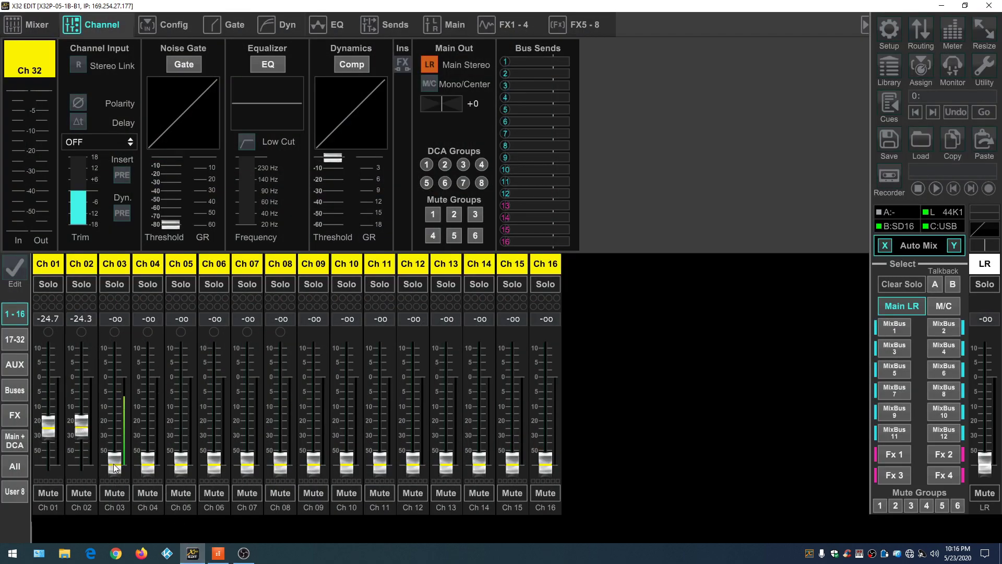
drag(115, 466, 103, 364)
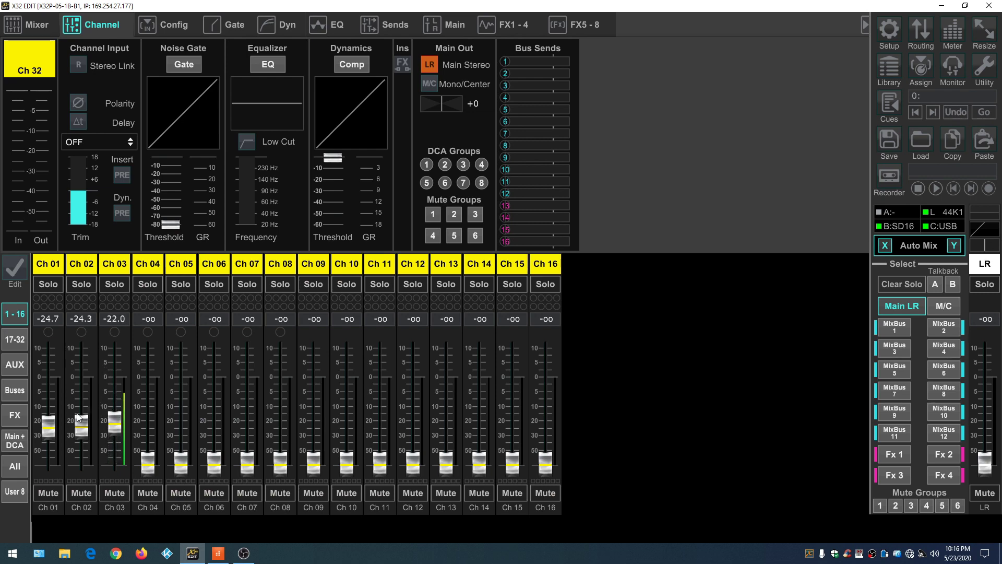
drag(58, 428, 46, 497)
drag(74, 428, 77, 471)
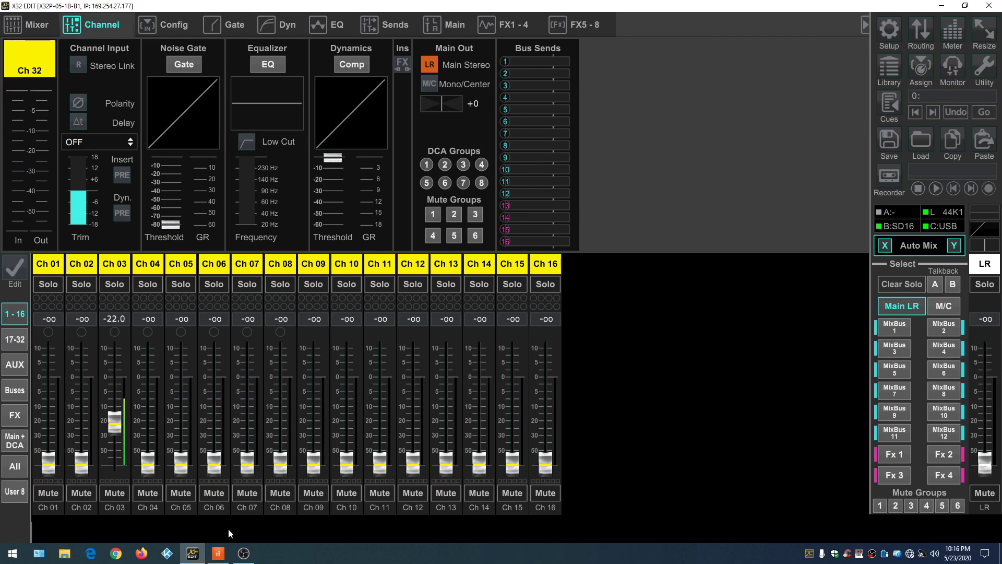
- Stop playback in Cakewalk and return to the X32-Edit channel view
click(219, 556)
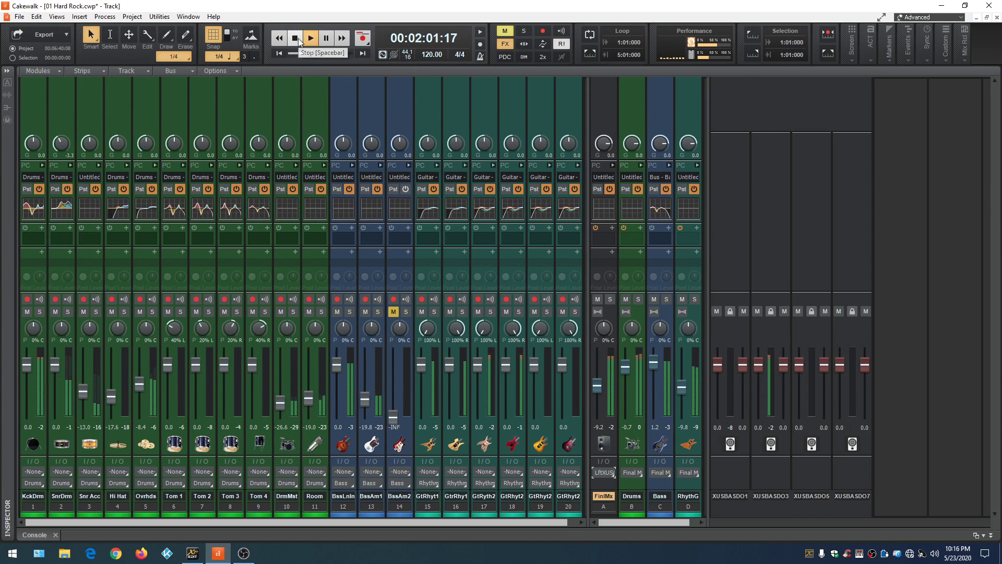
click(296, 39)
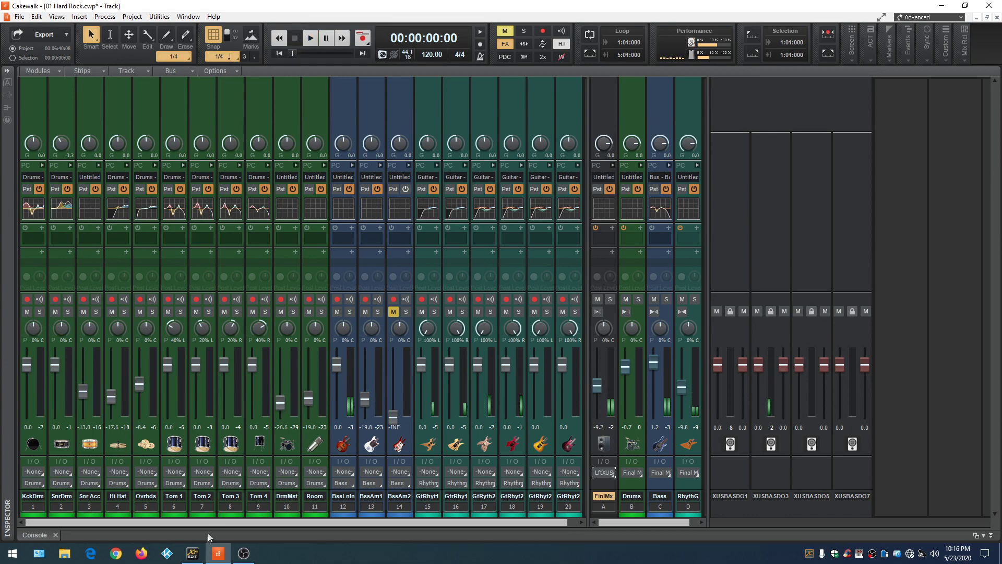
click(193, 554)
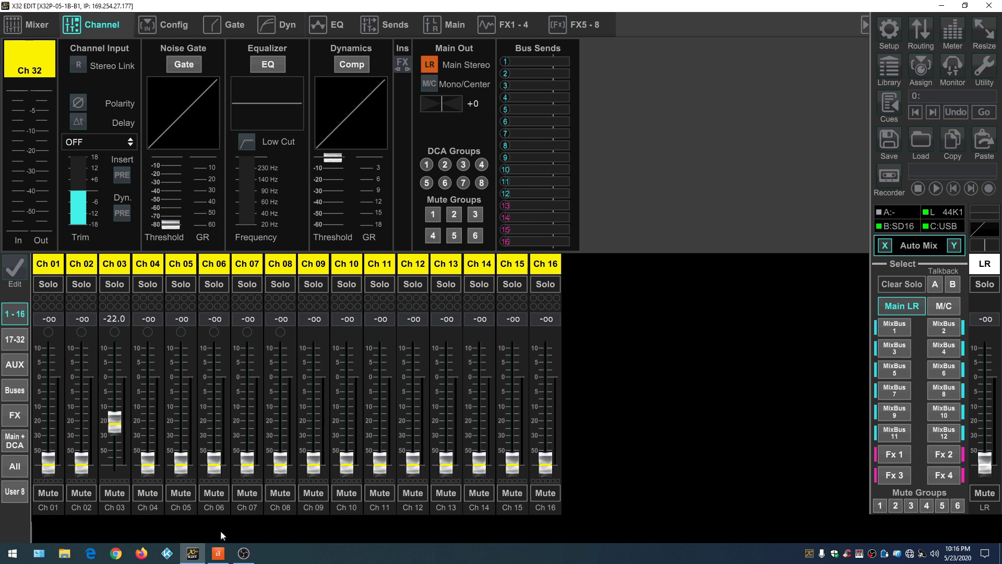
- Start playback in Cakewalk, switch back to X32-Edit and check the Ch 03 signal level
click(219, 558)
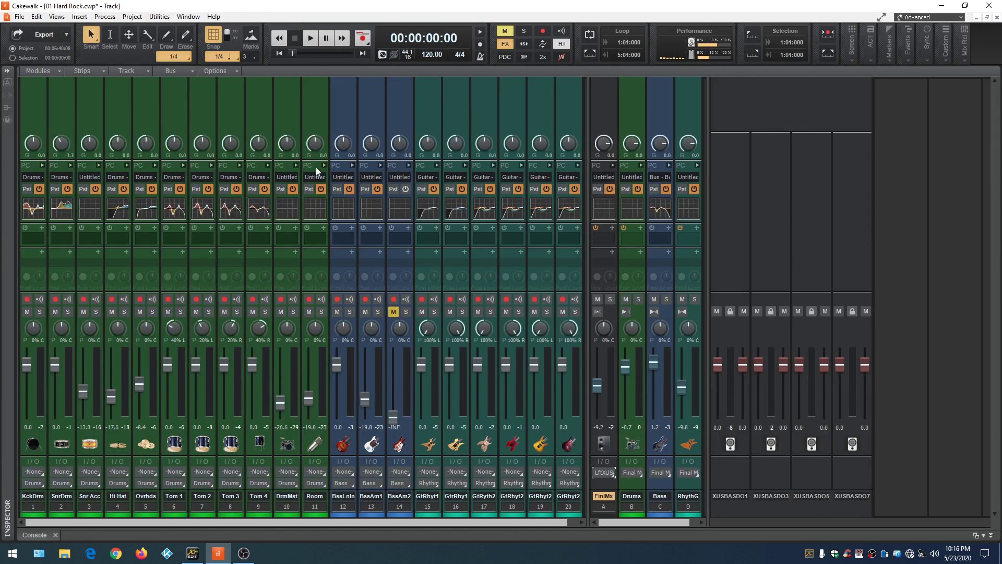
click(310, 37)
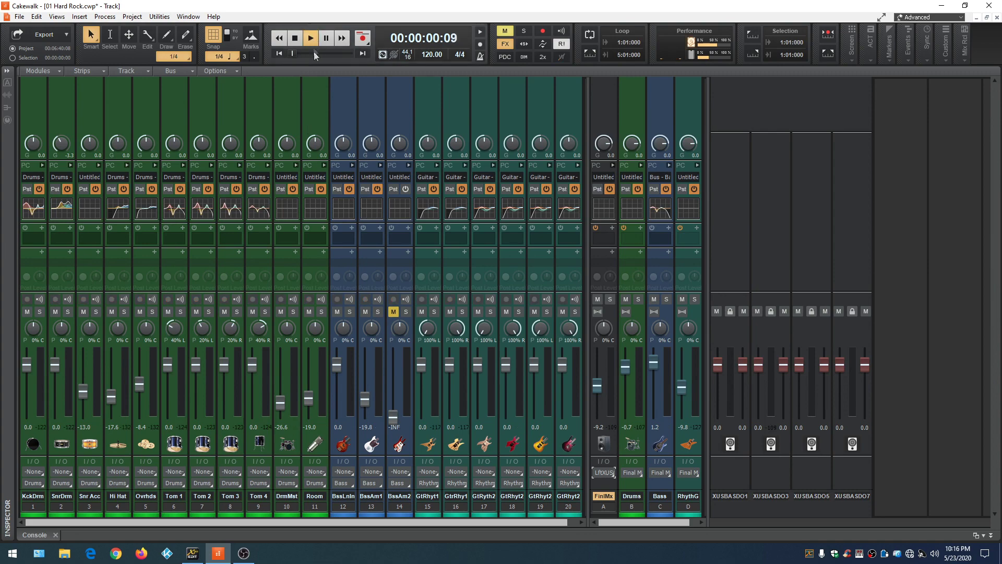
click(192, 555)
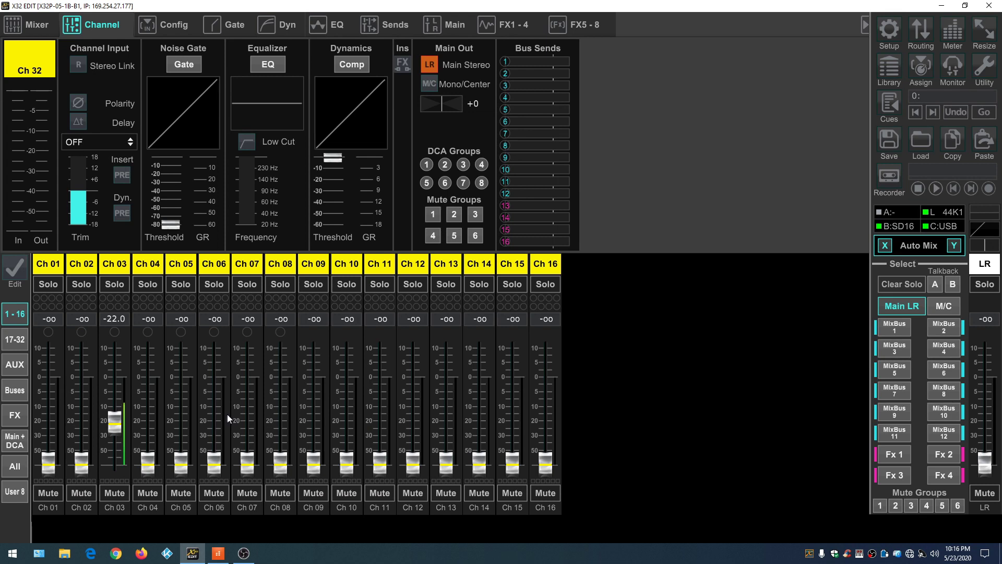
- Restore the input routing of Channel 1-8 to Local 1-8 and route Channel 9-16 from Card 1-8
click(919, 27)
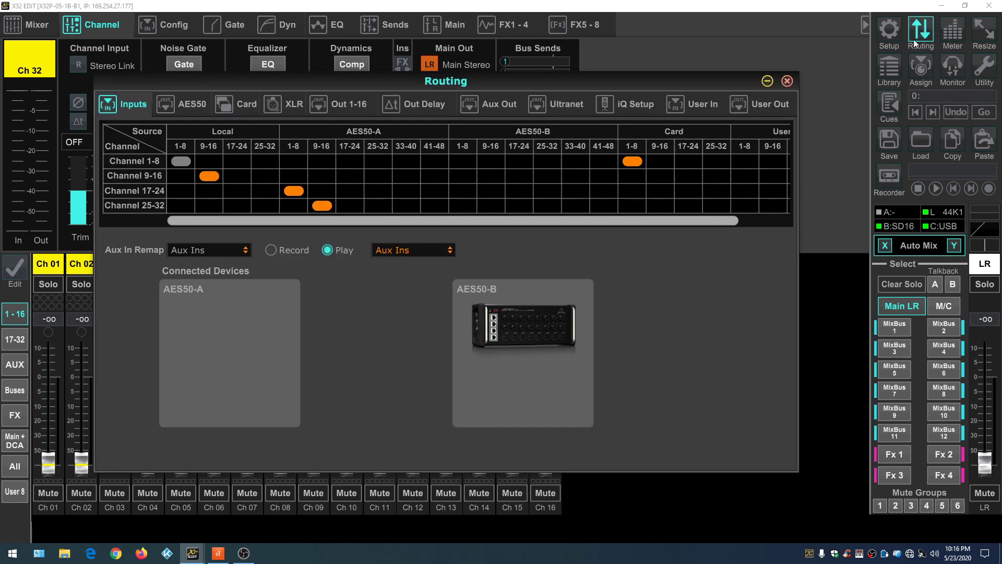
click(179, 161)
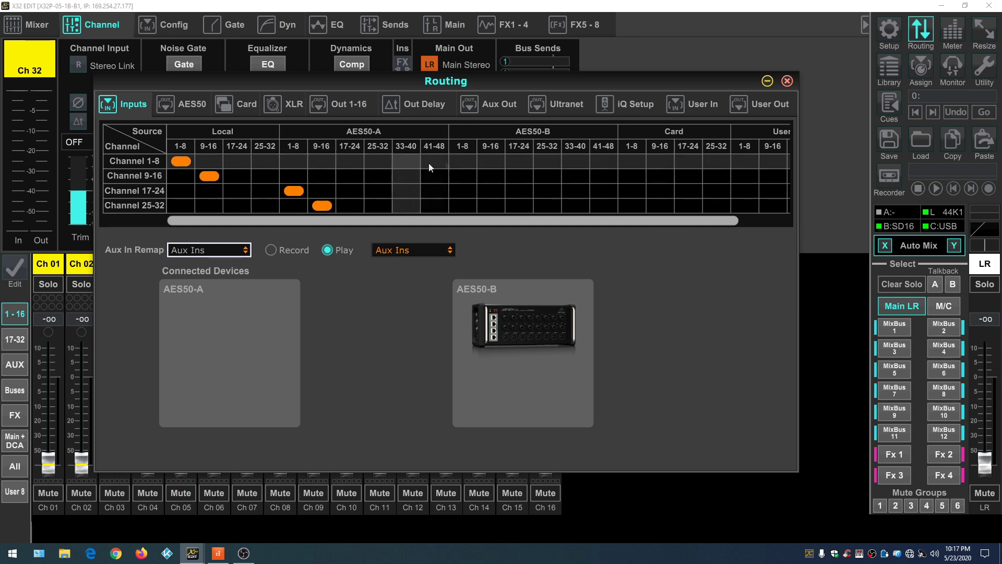
click(632, 177)
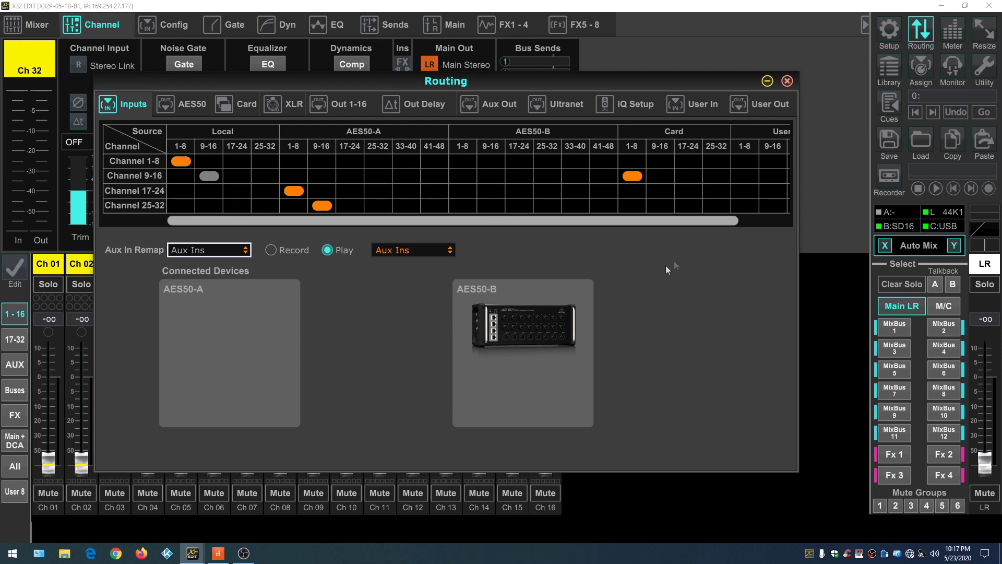
click(788, 81)
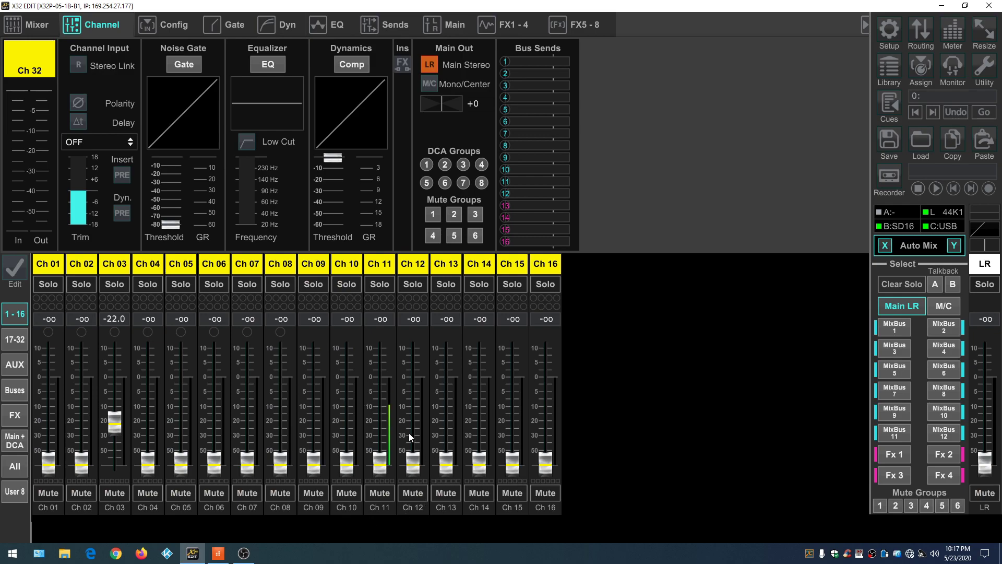
- Show all channels and bring up the Ch 11 fader, settling it at about -24.2
click(15, 466)
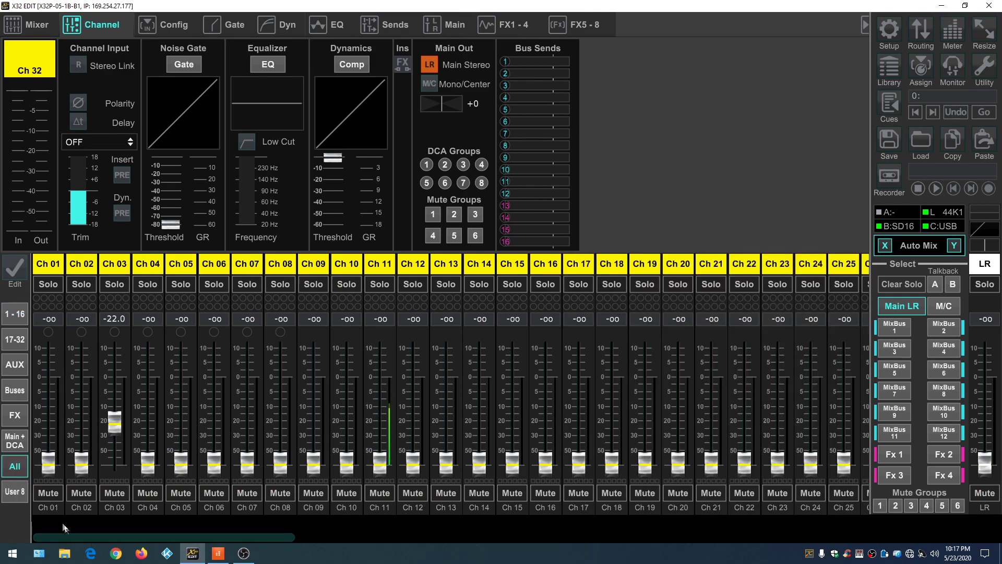
drag(87, 538, 168, 551)
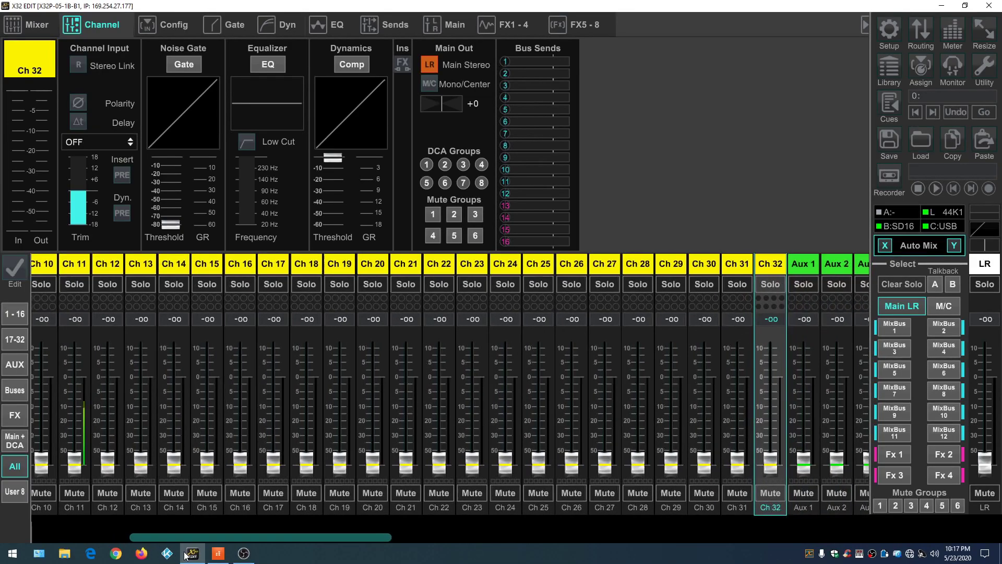
drag(183, 540, 159, 541)
drag(143, 461, 144, 367)
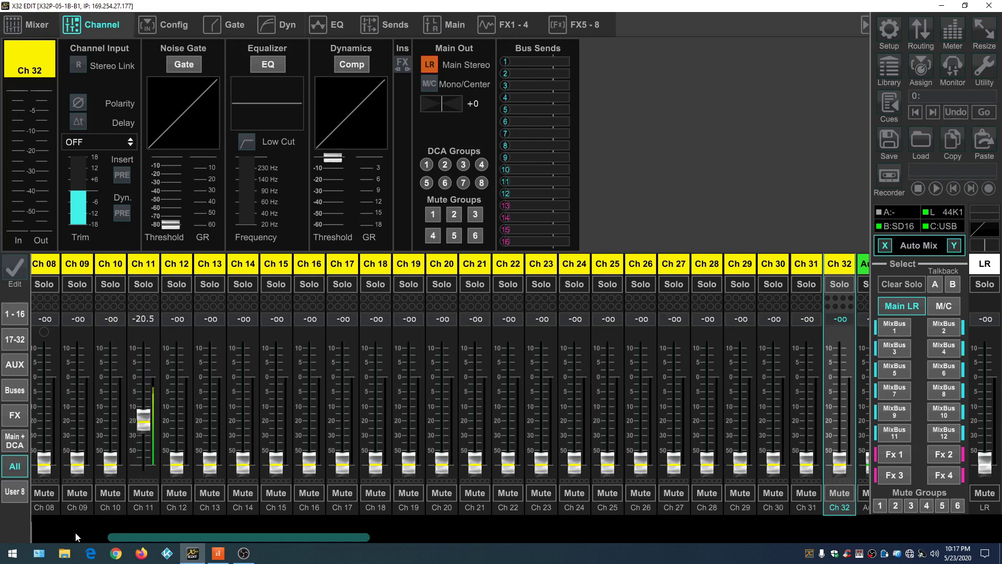
drag(149, 427, 149, 435)
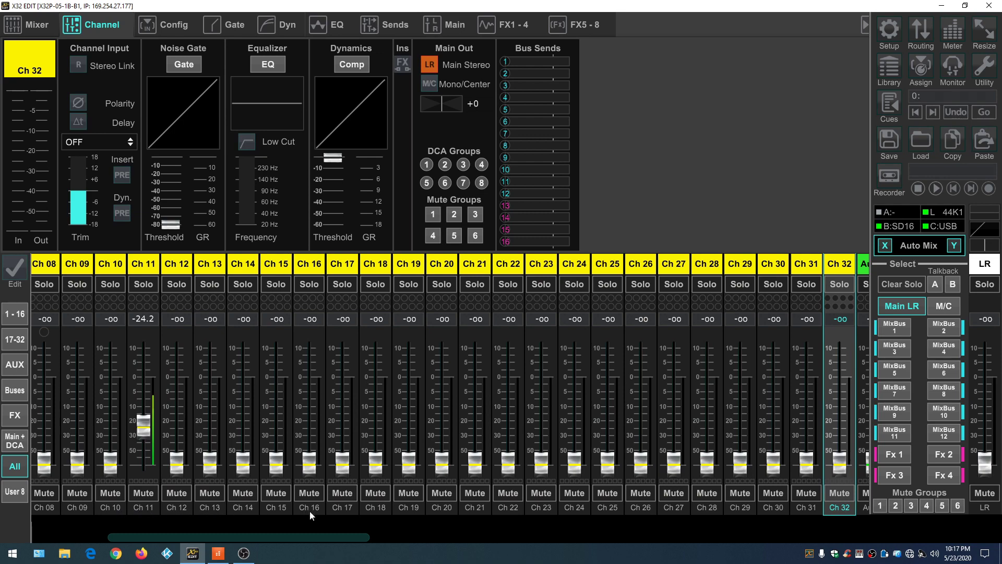
- Switch to Cakewalk and assign the FinlMx bus output to Stereo X-USB ASIO Driver Out 1
click(218, 553)
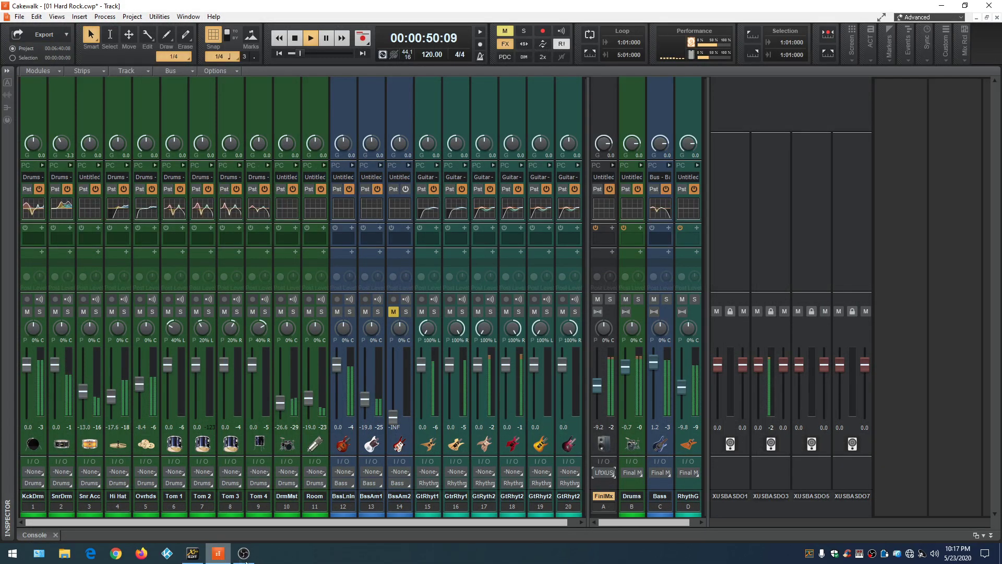
click(612, 473)
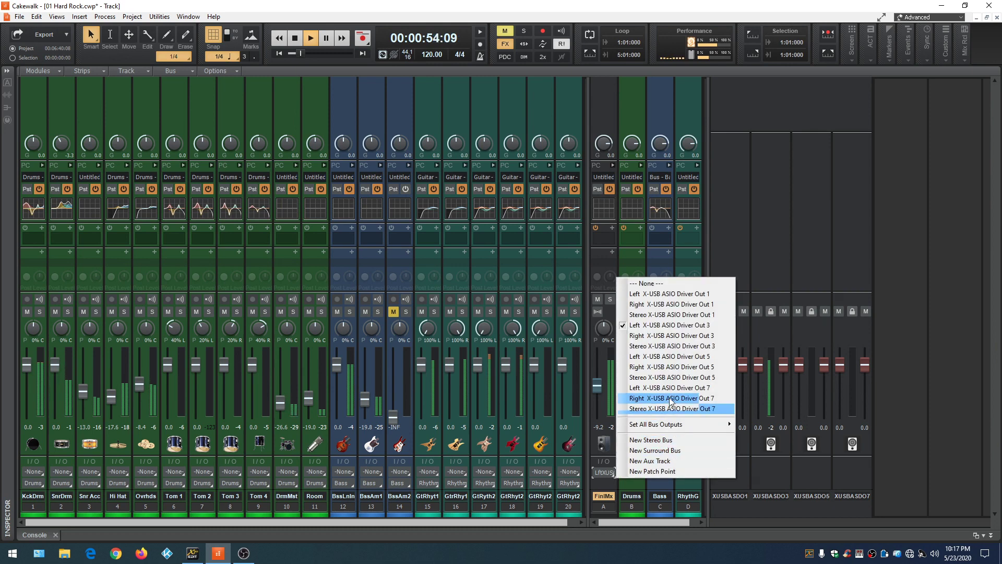
click(654, 316)
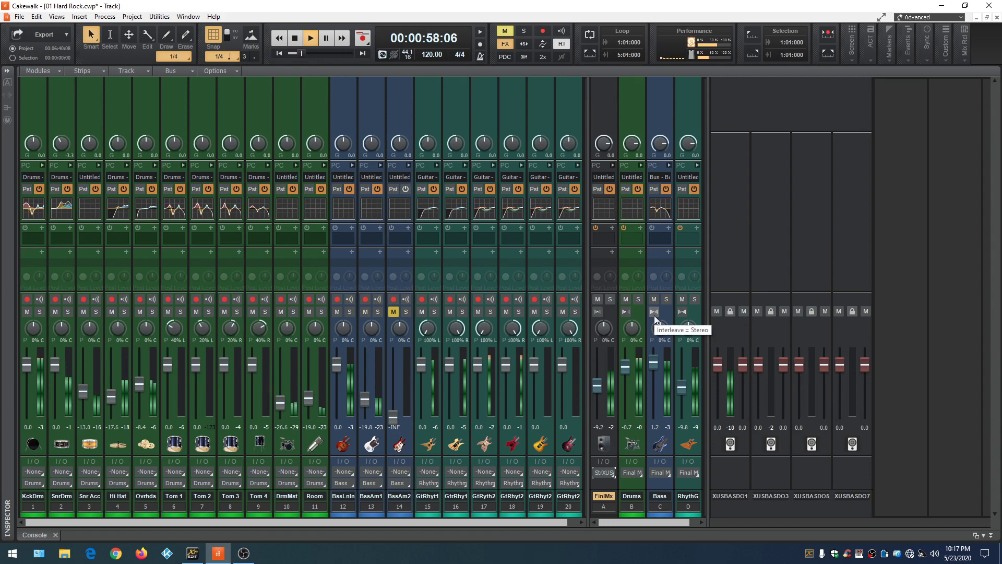
- In X32-Edit, pull the Ch 11 fader fully down and raise Ch 09 and Ch 10 to about -22.2 and -21.7
click(192, 553)
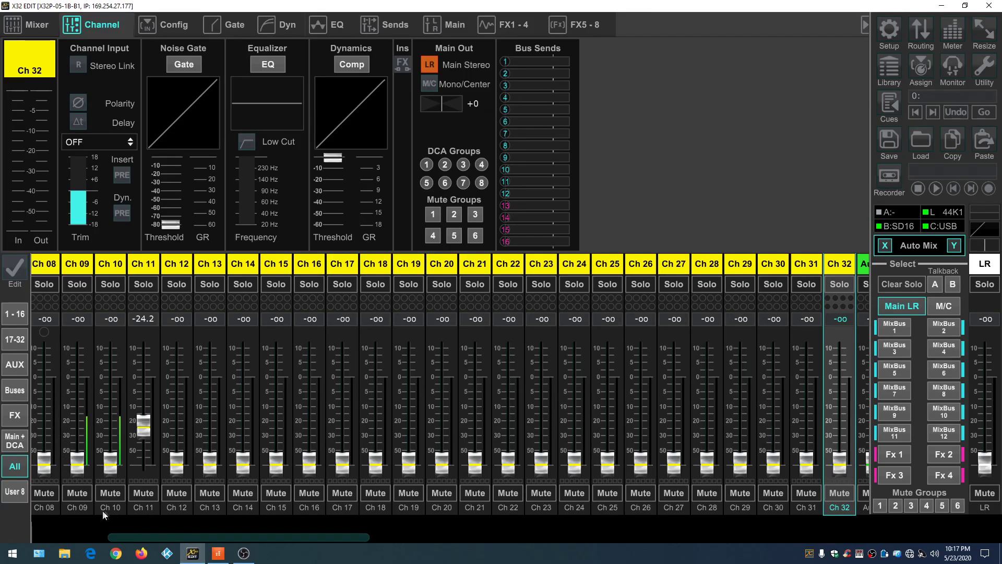
drag(148, 431, 143, 557)
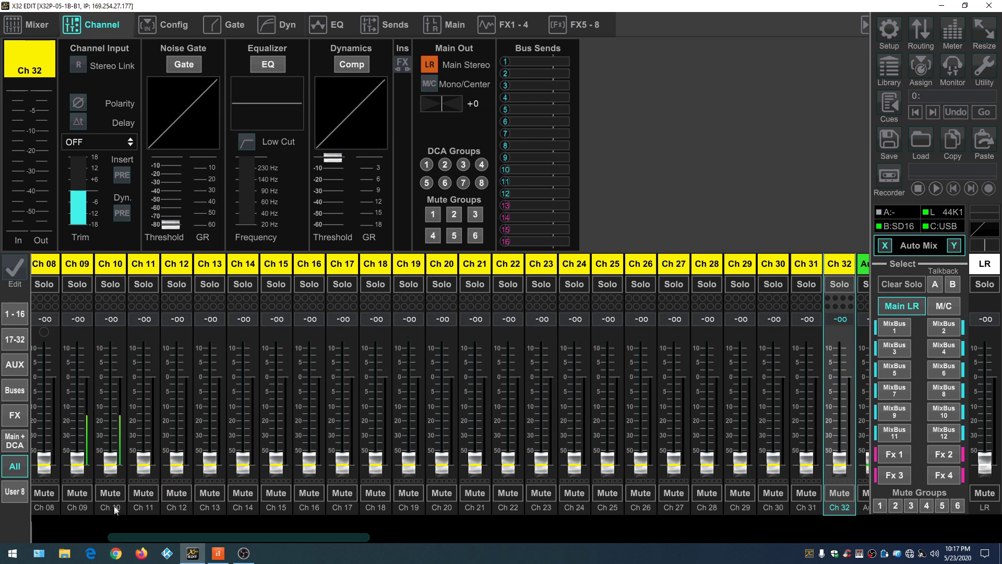
drag(77, 462, 78, 419)
drag(117, 469, 83, 365)
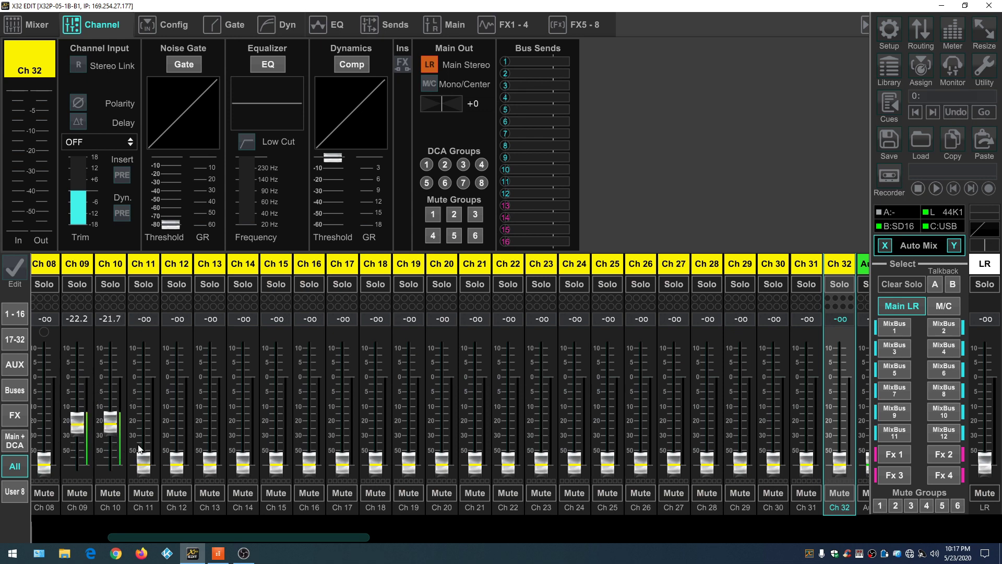
drag(214, 541, 160, 536)
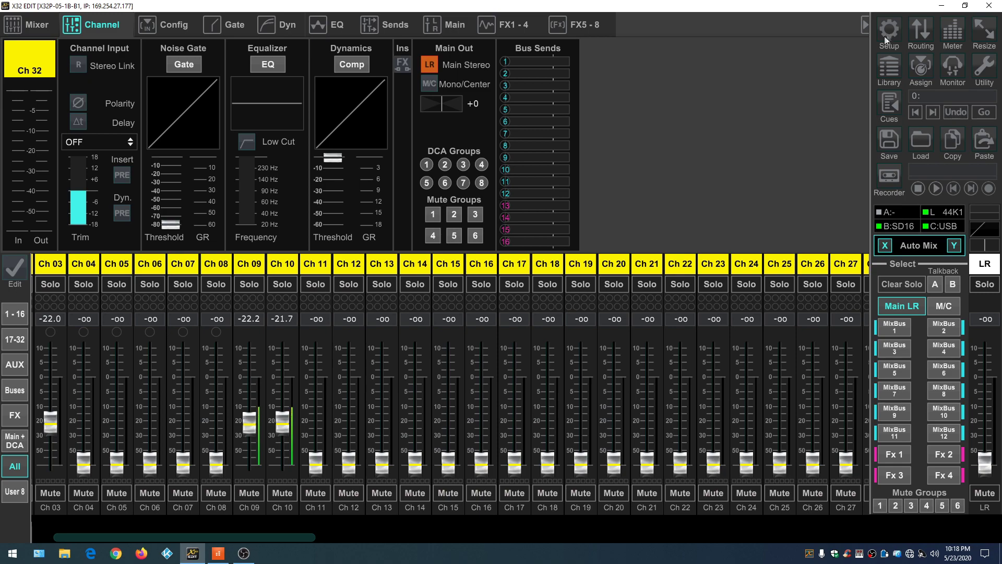
- Stop playback in Cakewalk, return to X32-Edit and pull the Ch 03, Ch 09 and Ch 10 faders fully down
click(217, 554)
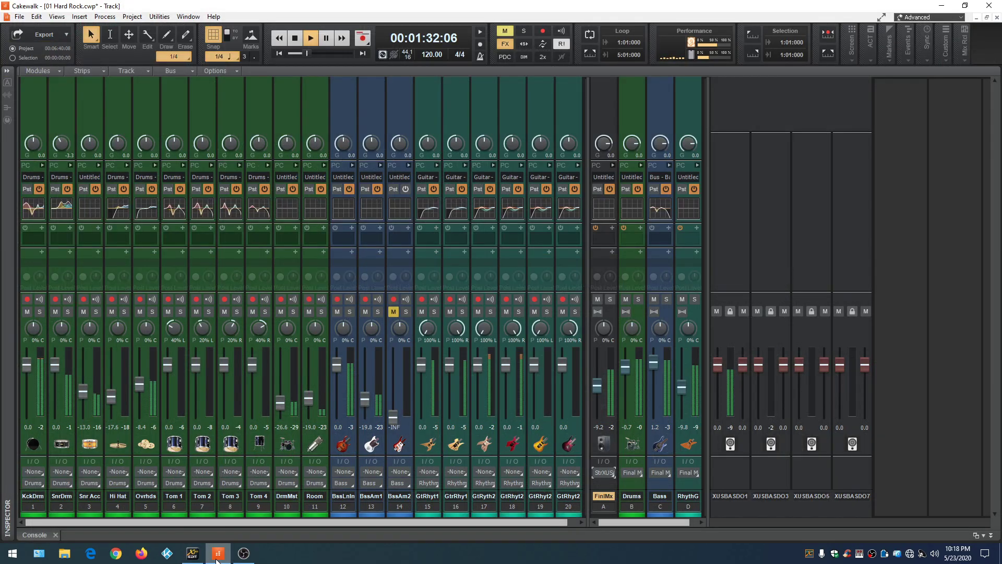
click(294, 39)
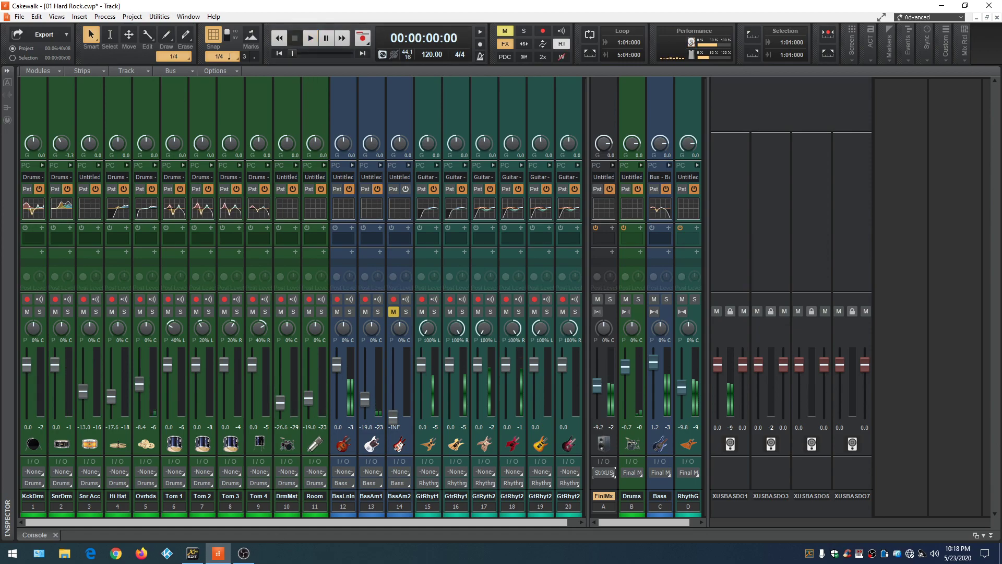
click(196, 557)
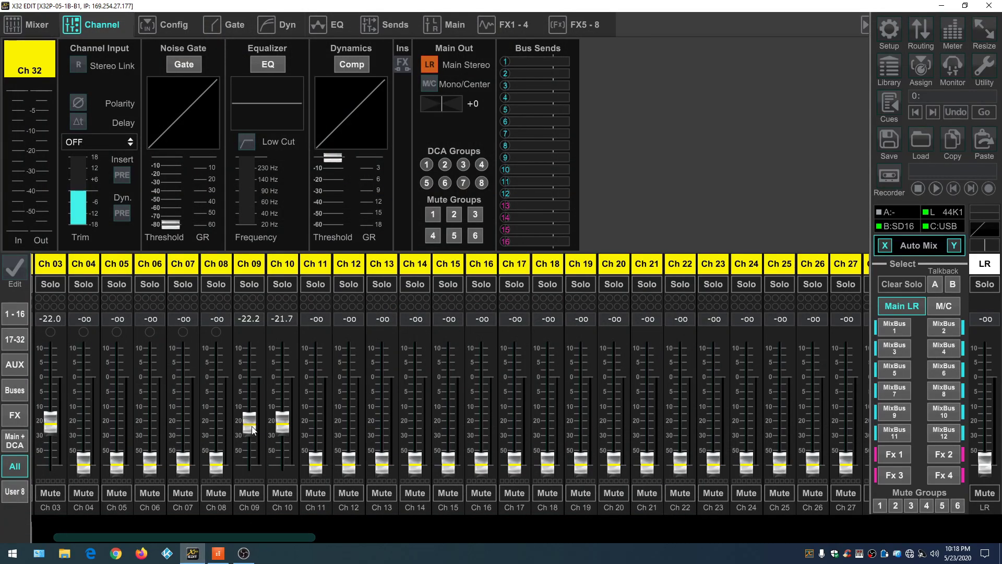
drag(50, 422, 51, 465)
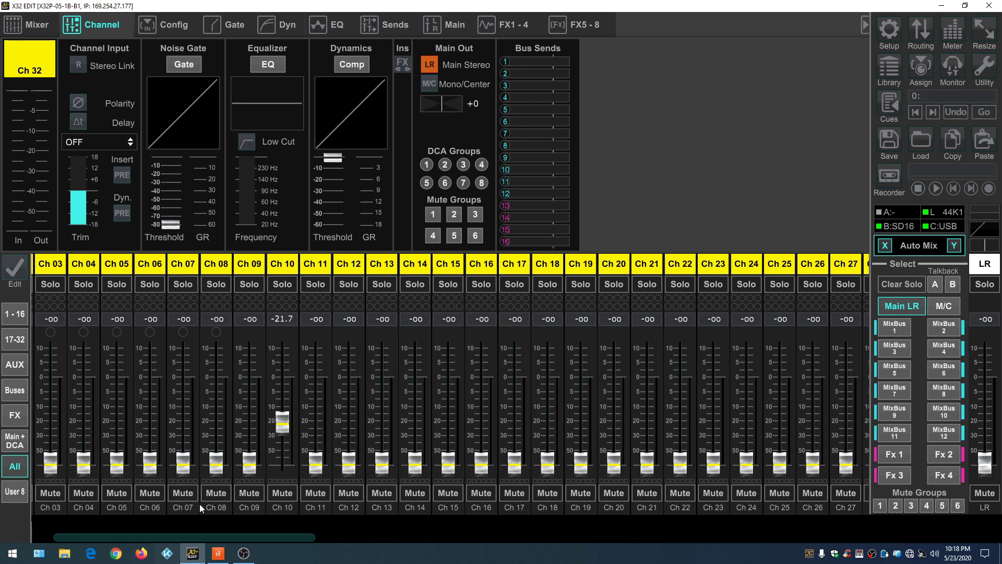
drag(282, 426, 283, 556)
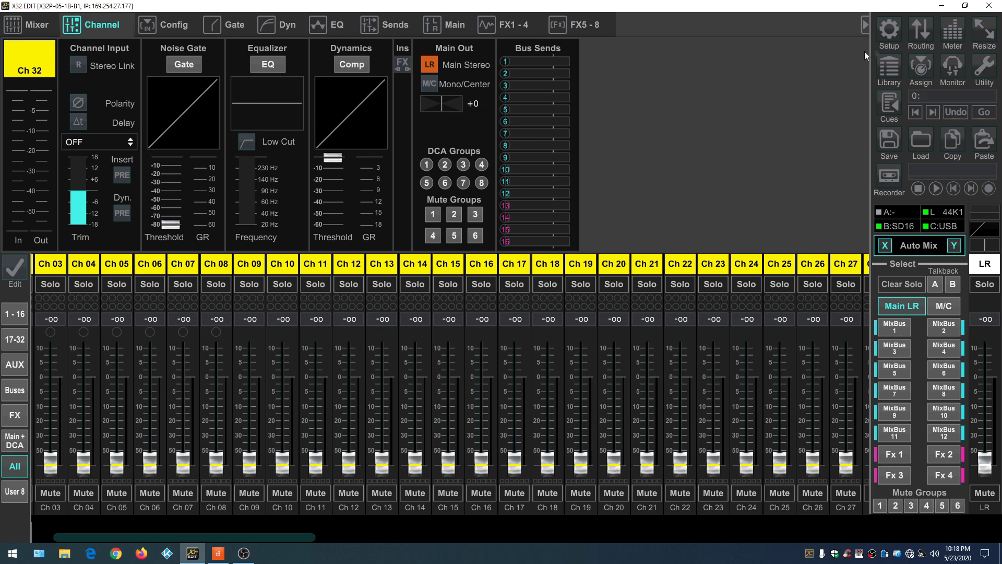
- Restore the input routing of Channel 9-16 to Local 9-16 and route Channel 17-24 from Card 1-8
click(919, 32)
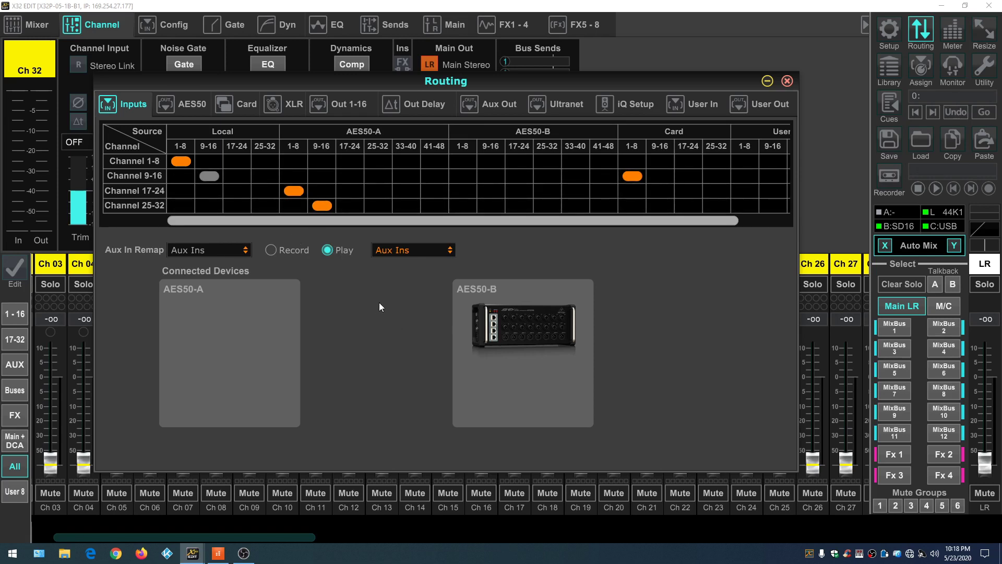
click(209, 177)
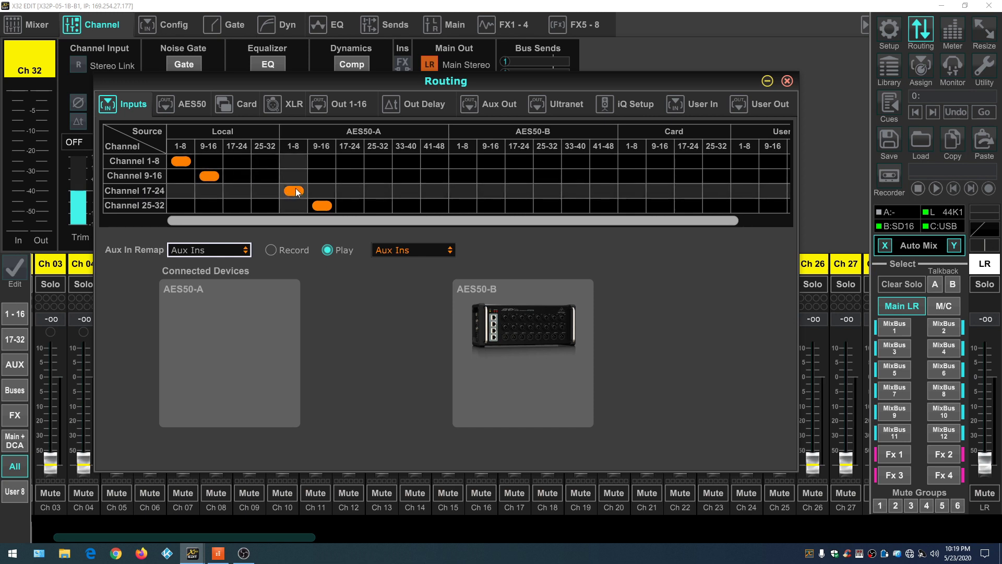
click(631, 191)
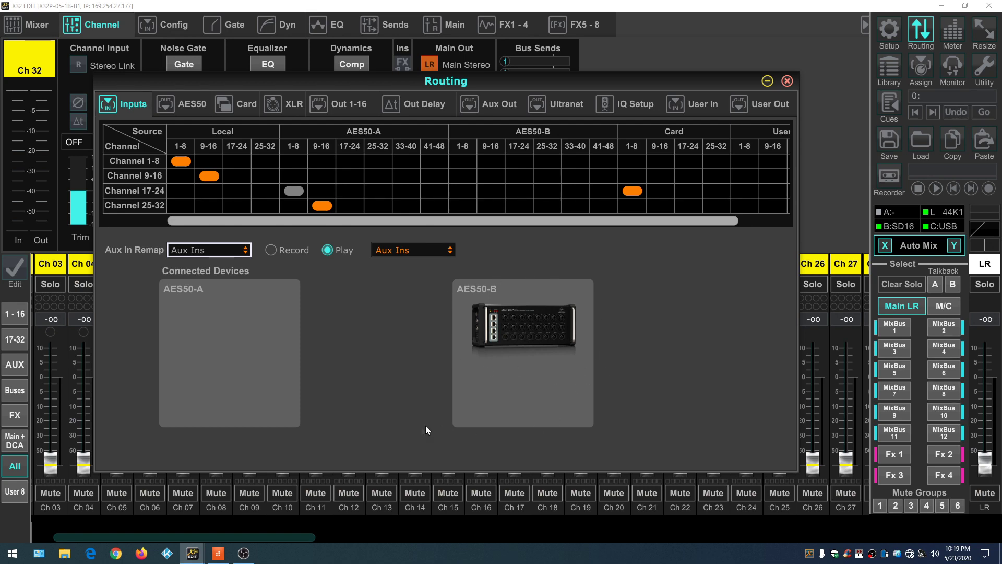
click(787, 81)
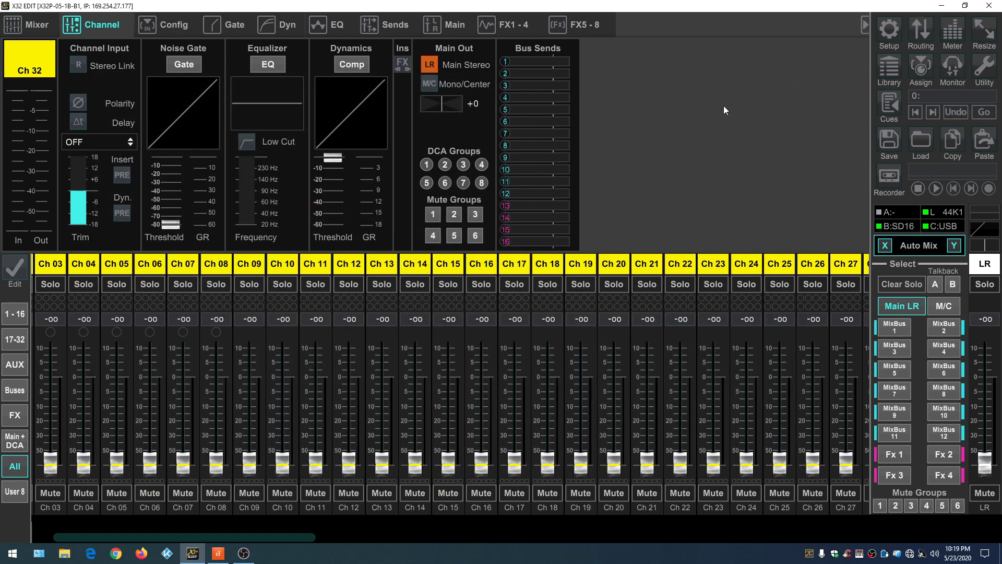
- Start playback in Cakewalk and return to the X32-Edit channel view
mouse_move(218, 553)
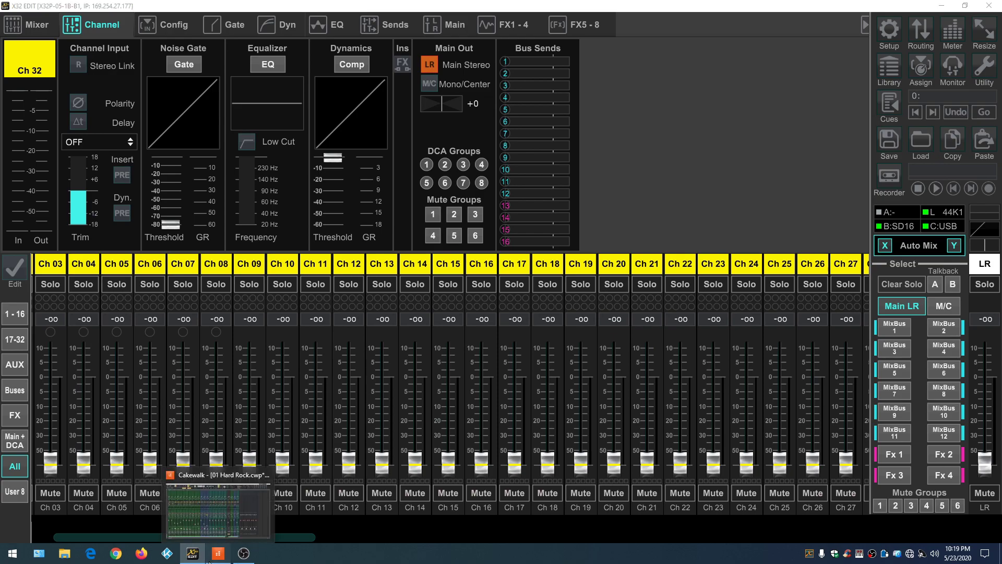
click(268, 472)
key(space)
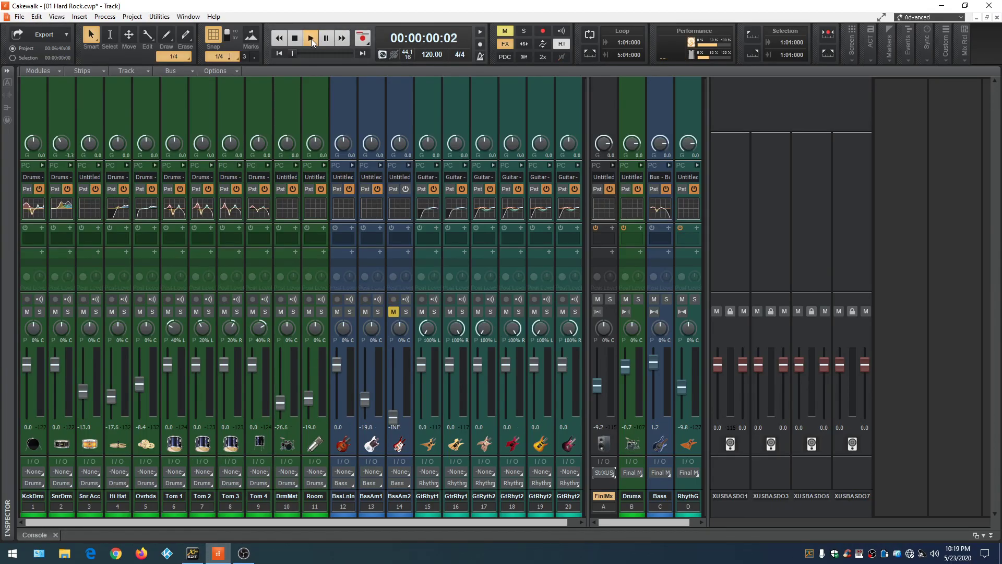
click(192, 556)
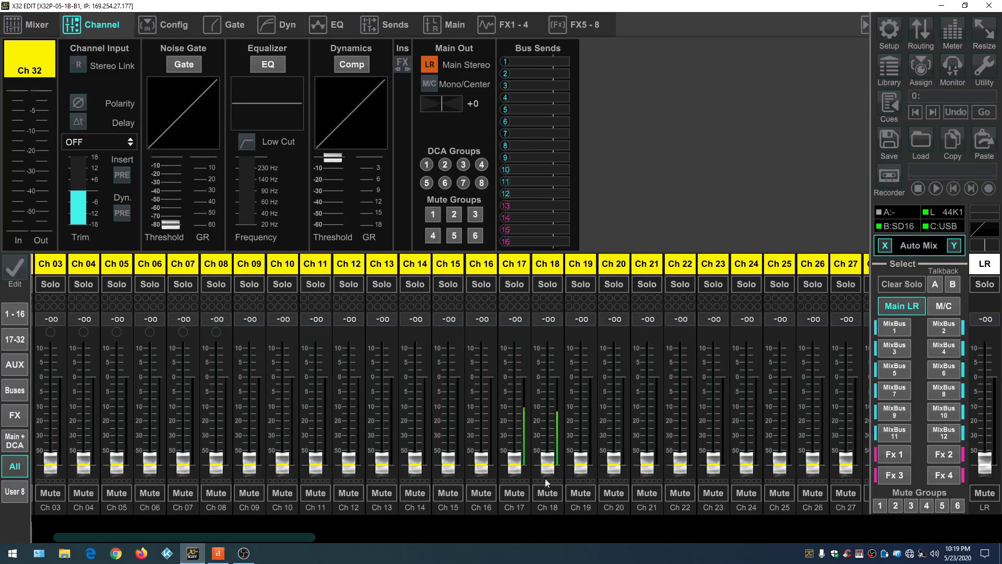
- Show channels 17-32 and adjust the Ch 17 and Ch 18 faders, settling them at about -11.9 and -12.9
click(22, 340)
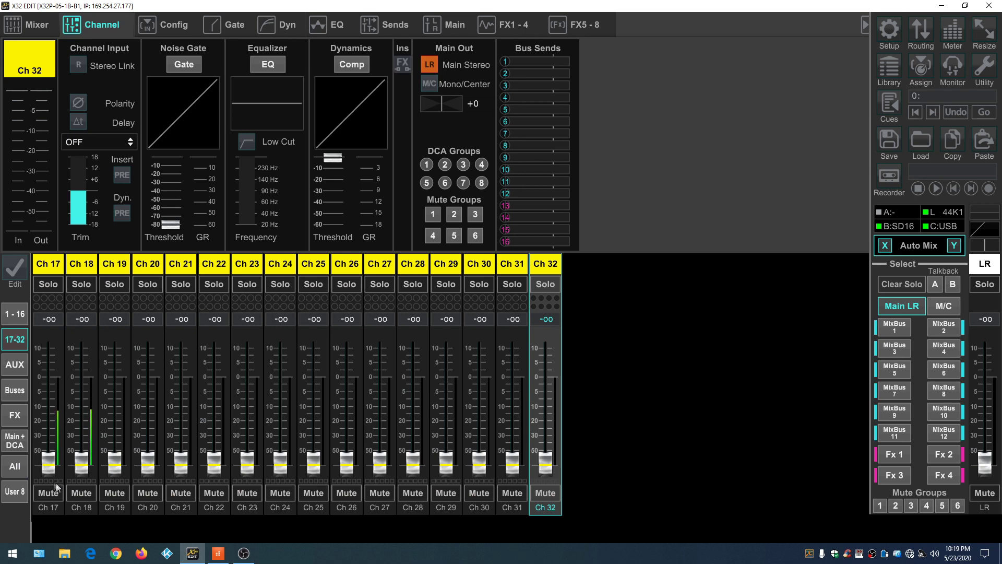
drag(48, 463, 53, 356)
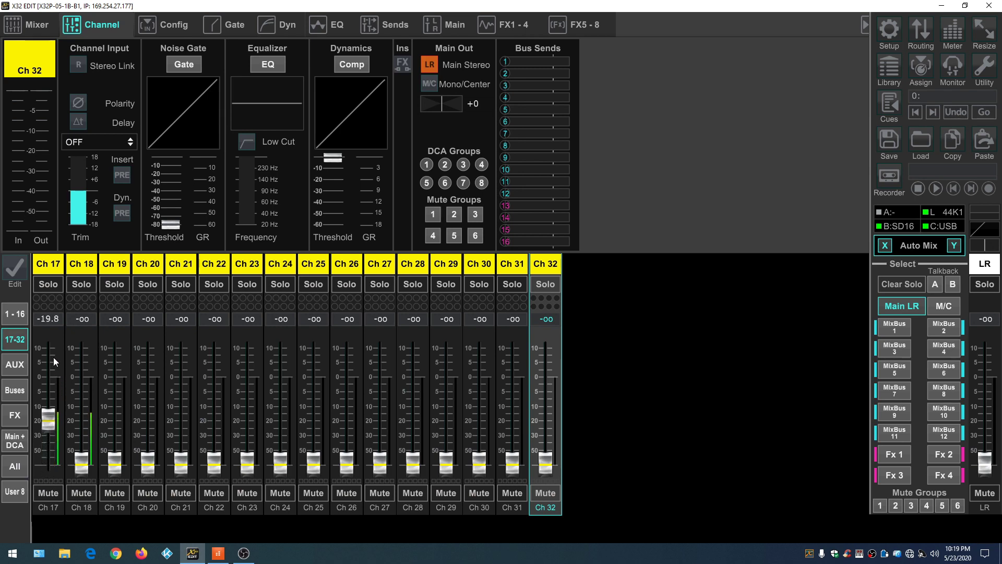
drag(81, 461, 75, 356)
drag(59, 415, 49, 437)
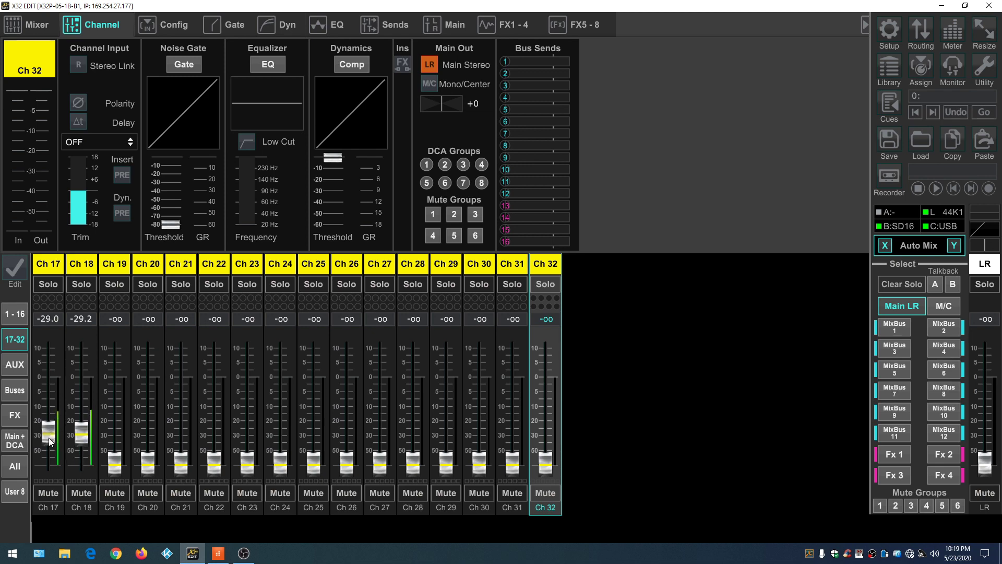
drag(48, 437, 51, 380)
drag(82, 433, 48, 407)
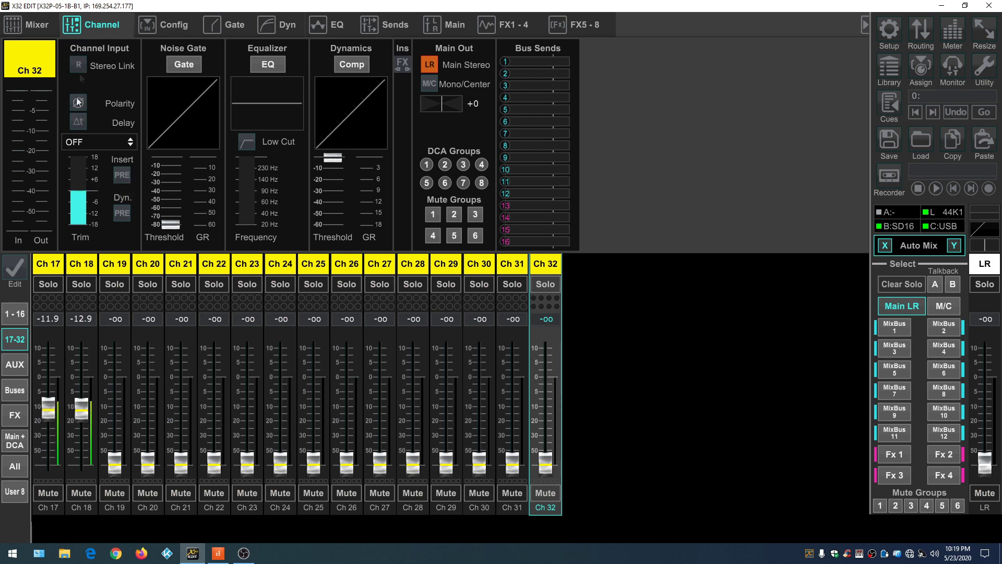
- Stereo-link Ch 17 with Ch 18 and check the main pan of each channel
click(37, 265)
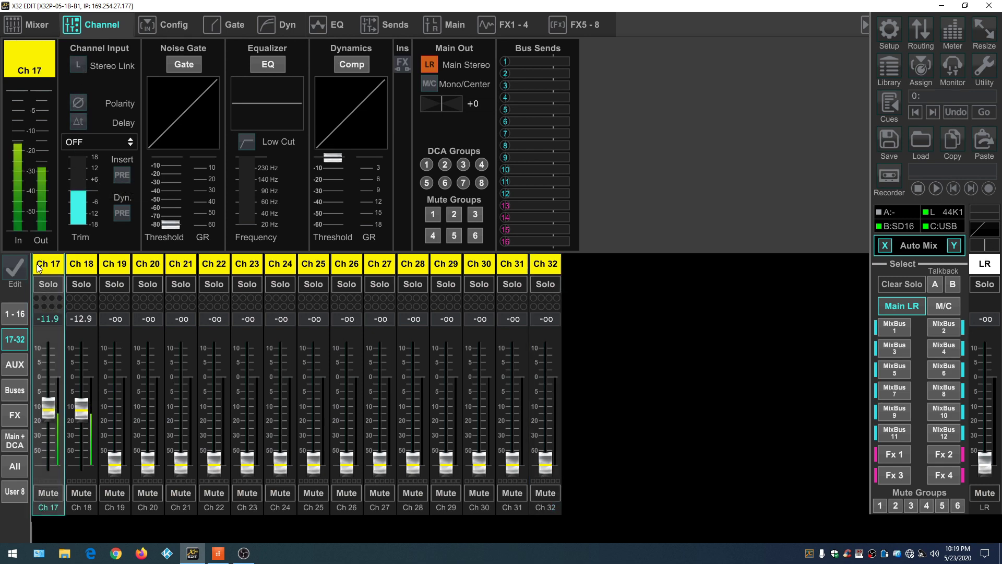
click(78, 64)
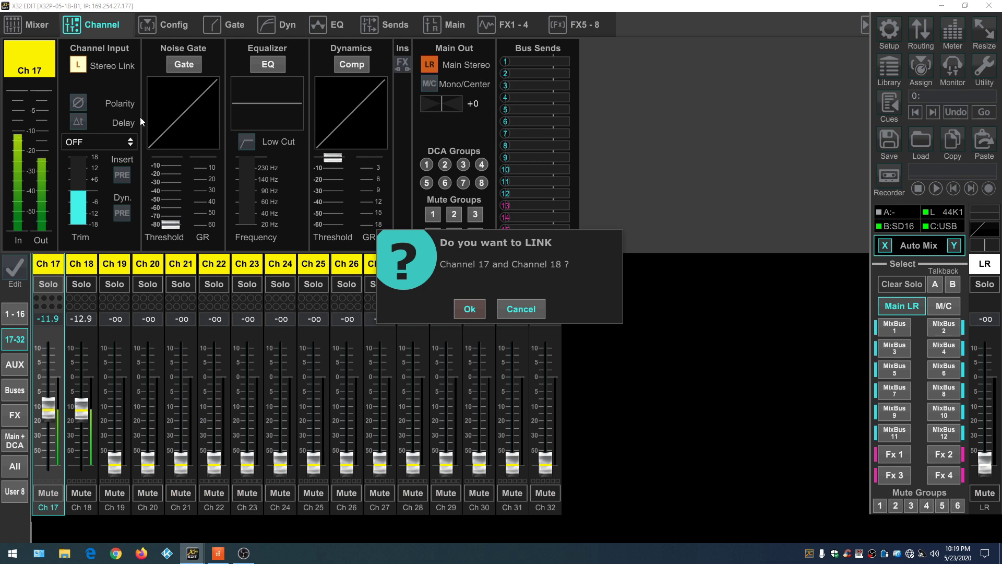
click(478, 311)
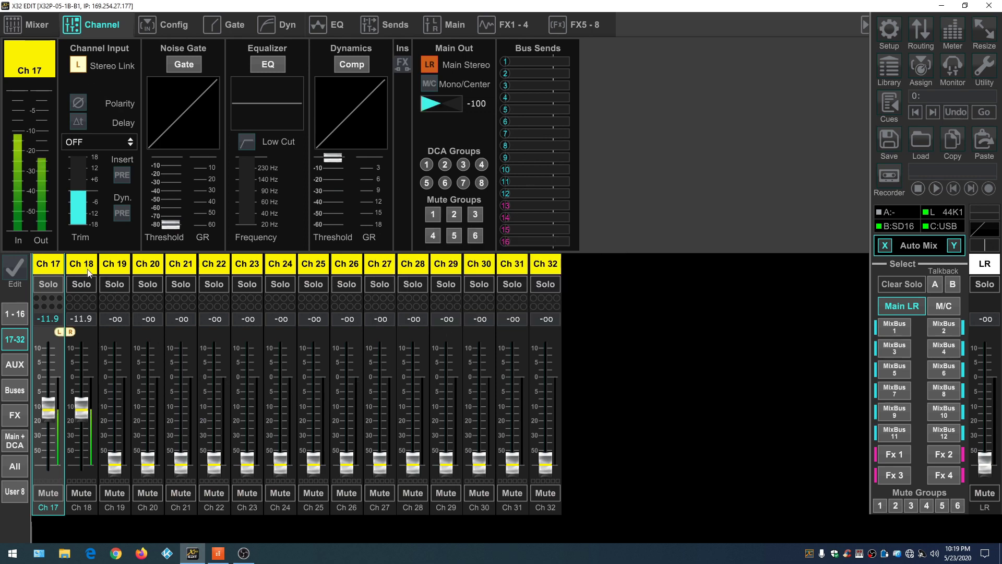
click(71, 268)
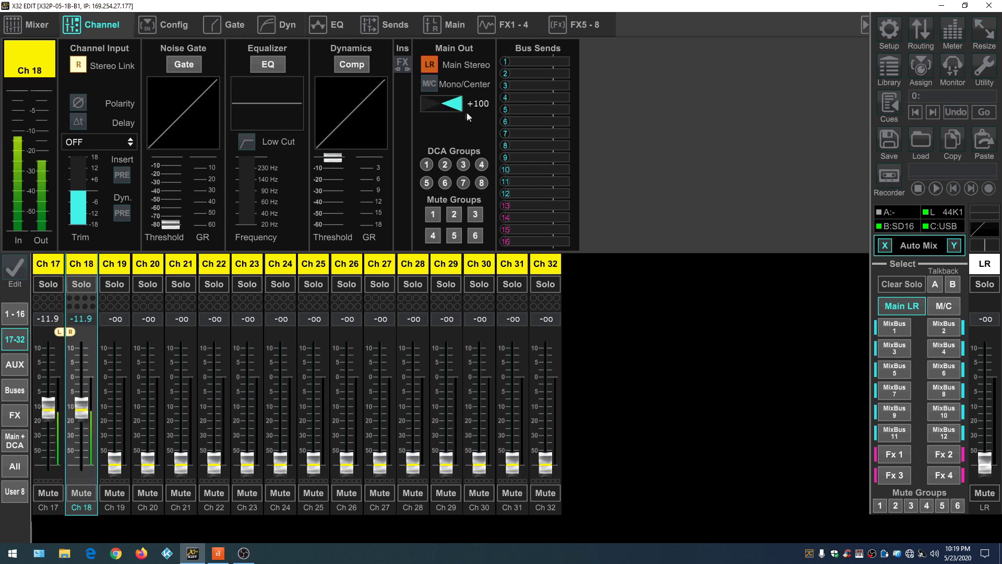
click(51, 265)
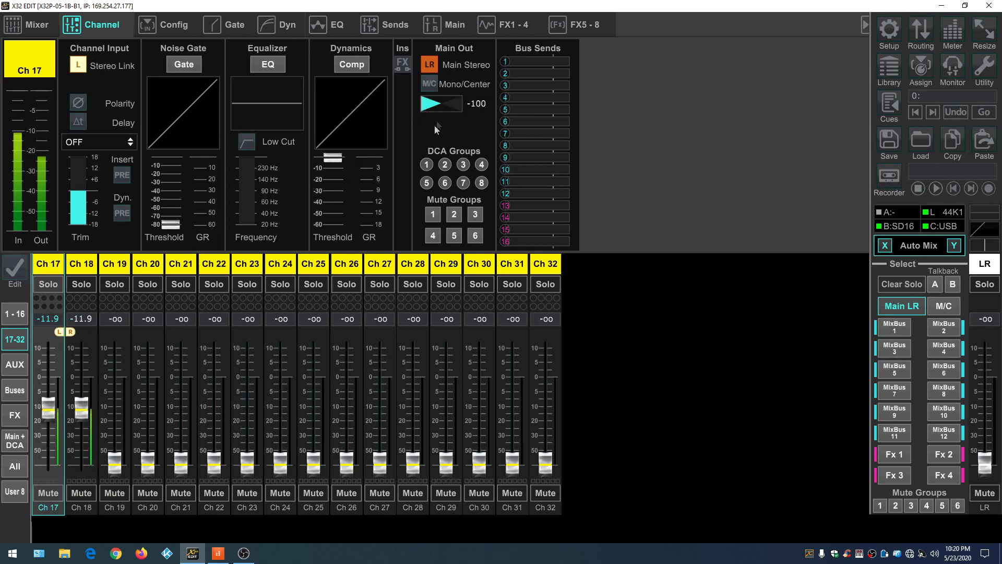
- Mute and unmute Ch 17, and raise the linked Ch 17 and Ch 18 faders to about -9.6
click(48, 494)
click(48, 494)
drag(52, 405, 53, 395)
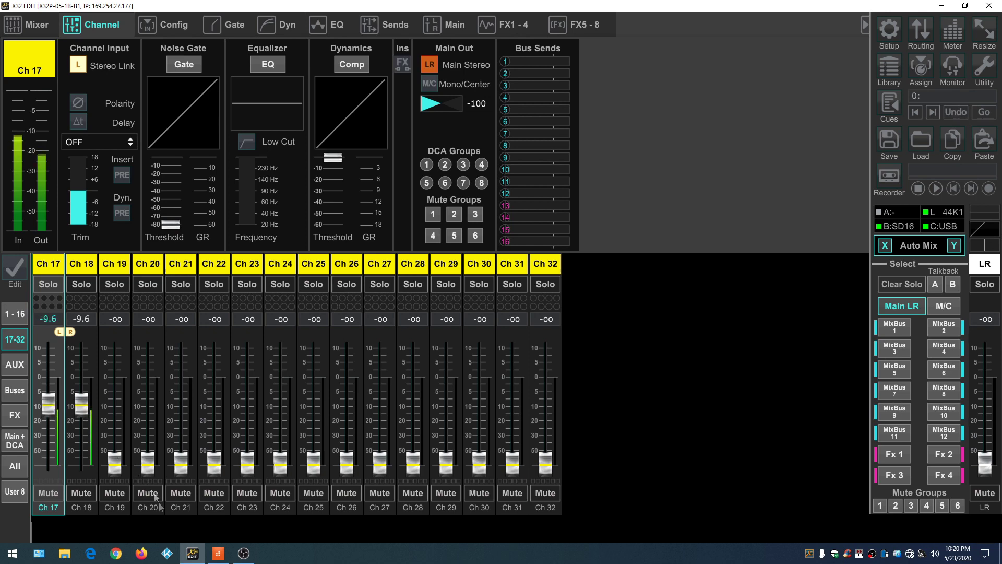
- Switch to Cakewalk and stop playback, check channels 17-32 in X32-Edit, and return to Cakewalk
click(223, 558)
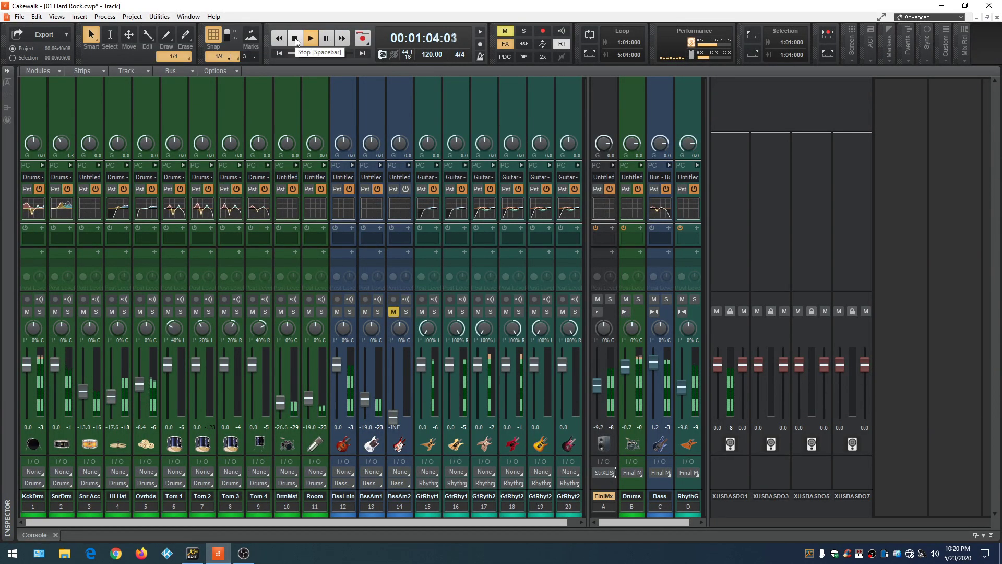
key(space)
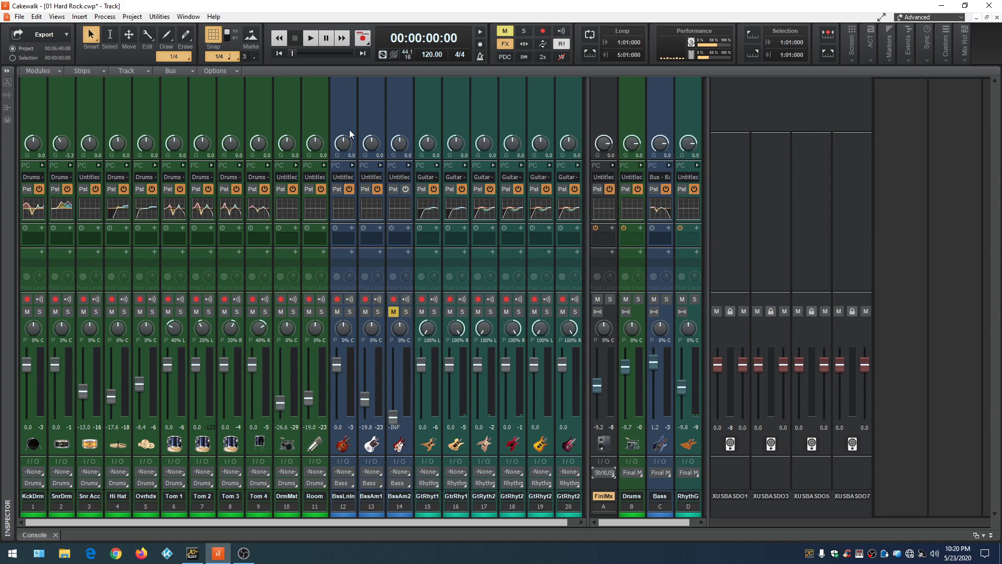
click(192, 553)
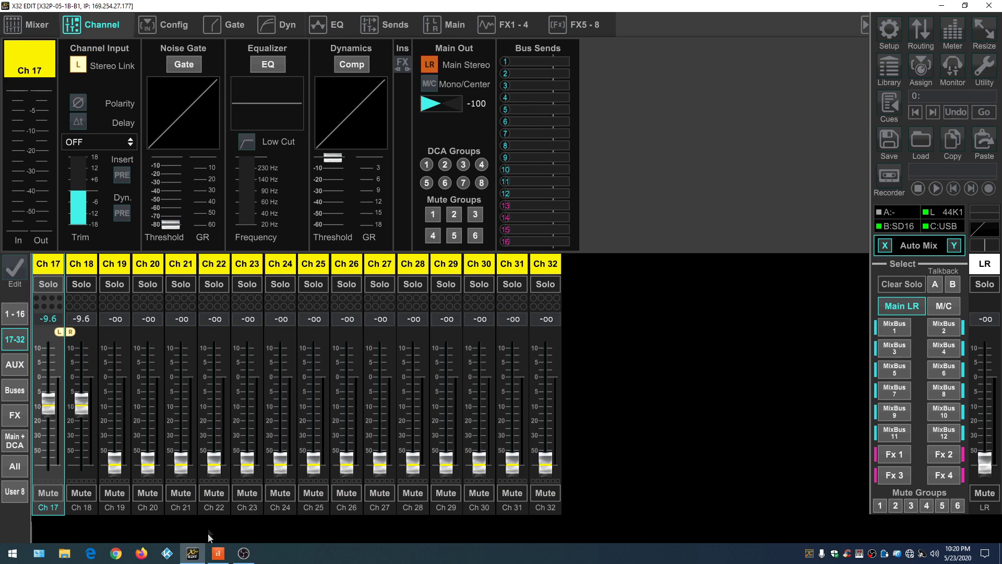
click(219, 554)
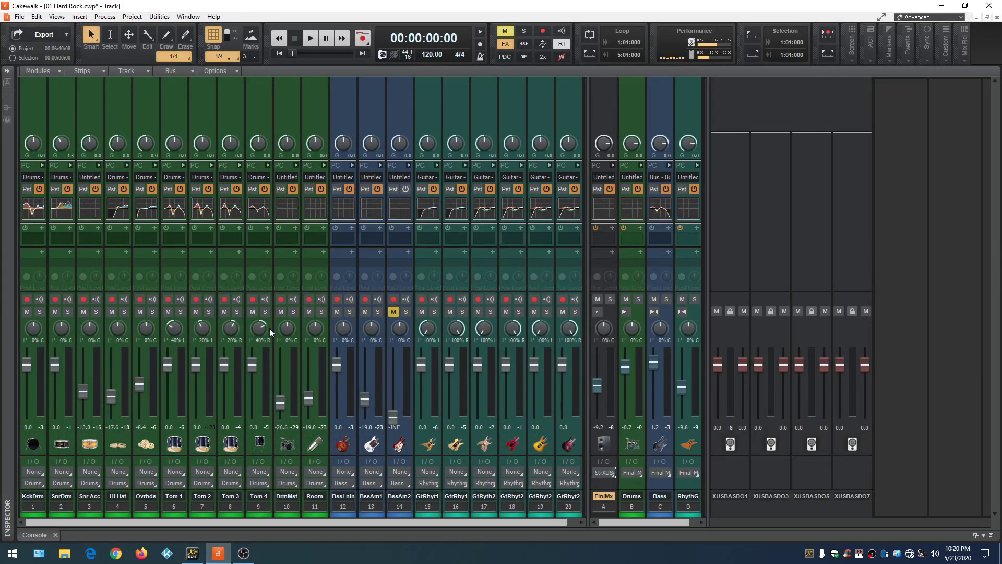
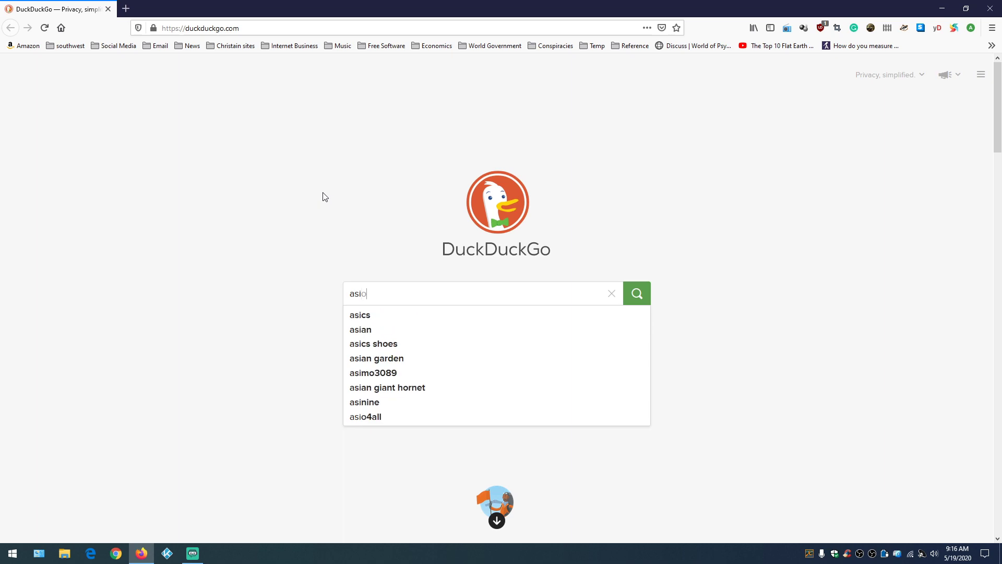
- Search the web for "asio obs" and open the releases page of the obs-asio GitHub repository
text(s)
key(Return)
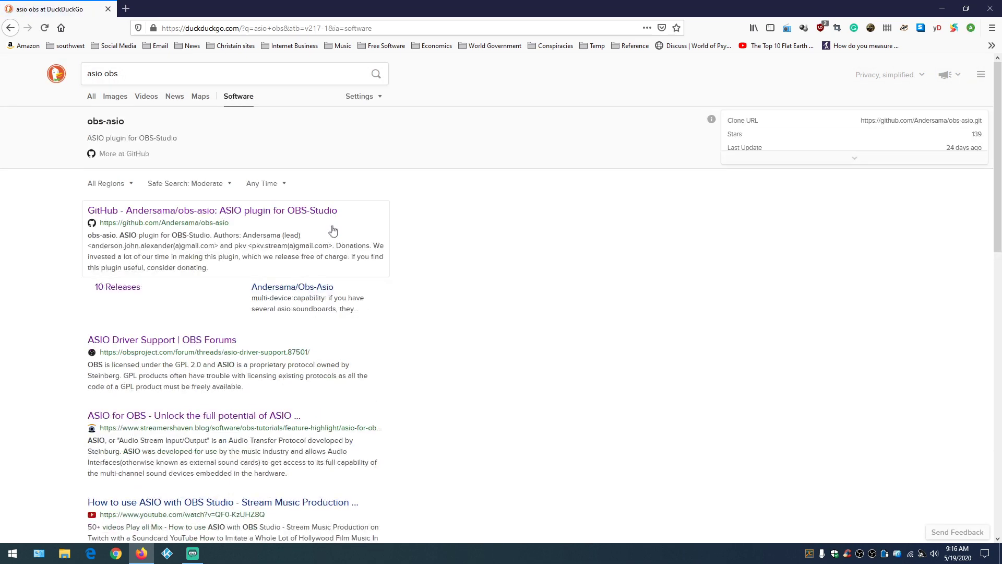
click(174, 214)
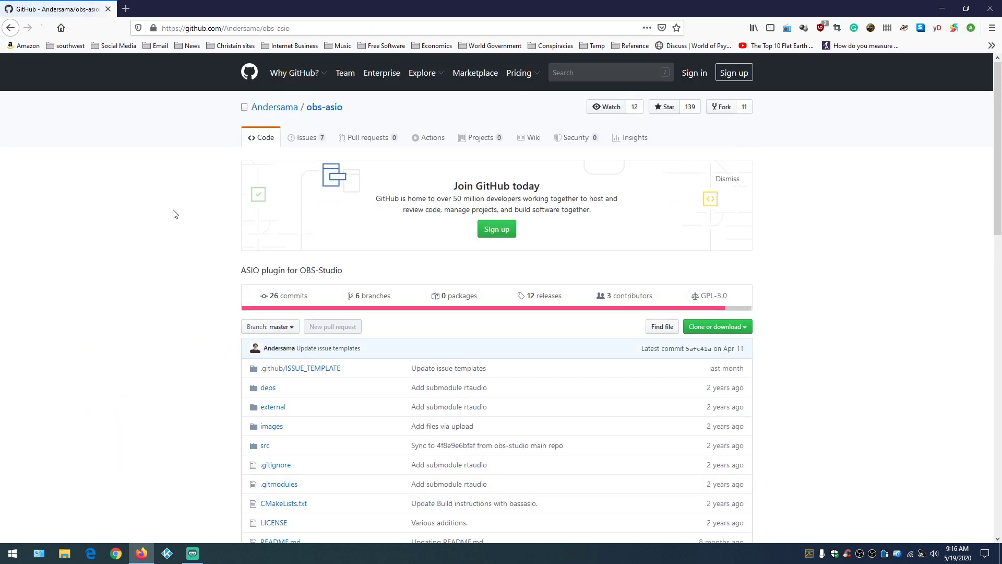
scroll(476, 454, down, 5)
scroll(476, 460, up, 5)
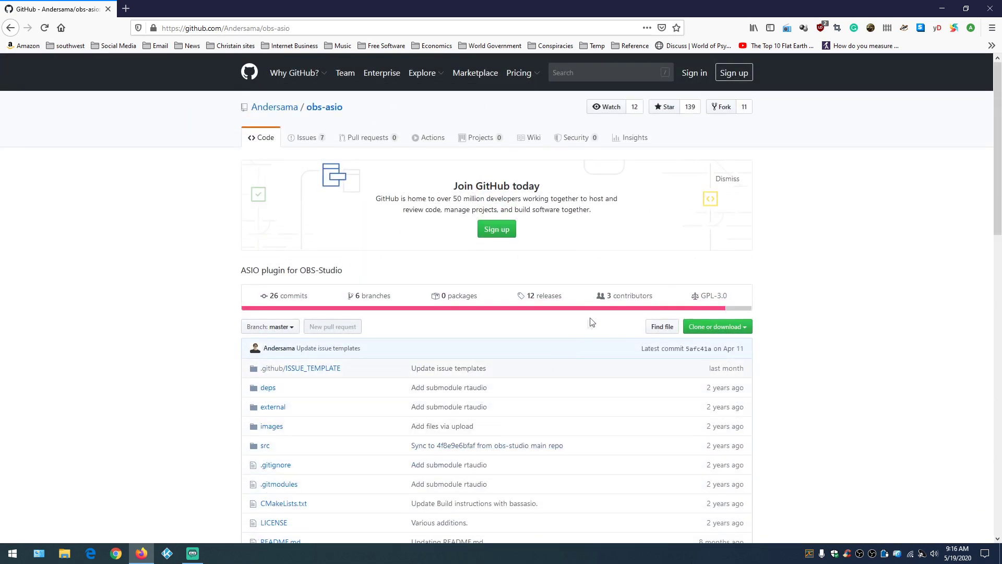
click(542, 297)
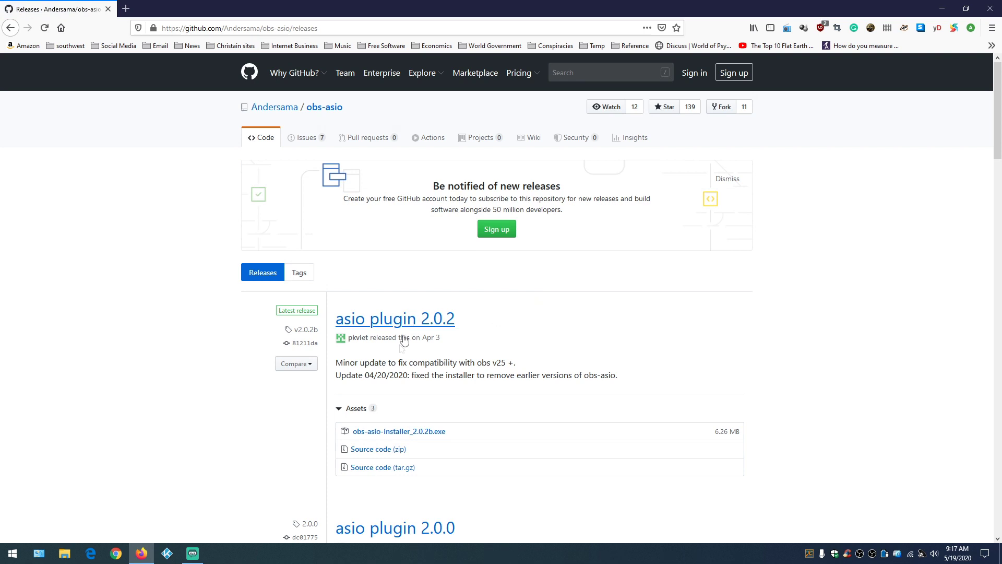
- Download obs-asio-installer_2.0.2b.exe to the Downloads folder and close the browser page
click(378, 433)
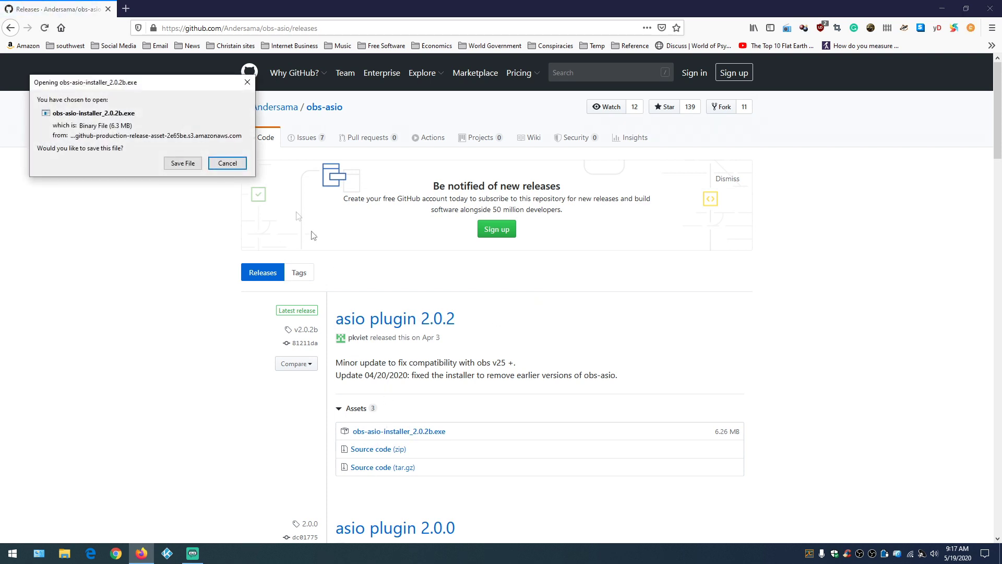
click(180, 163)
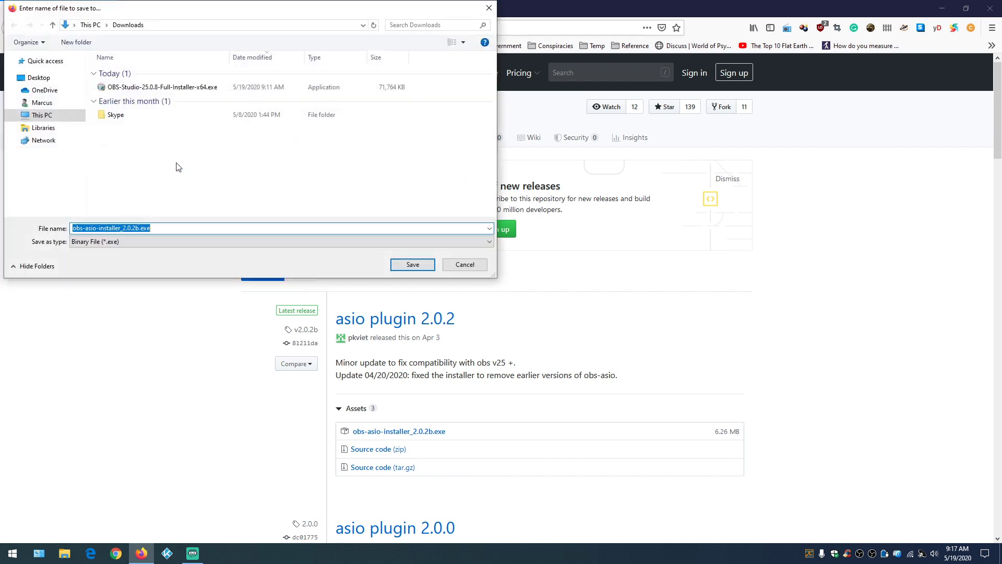
click(420, 265)
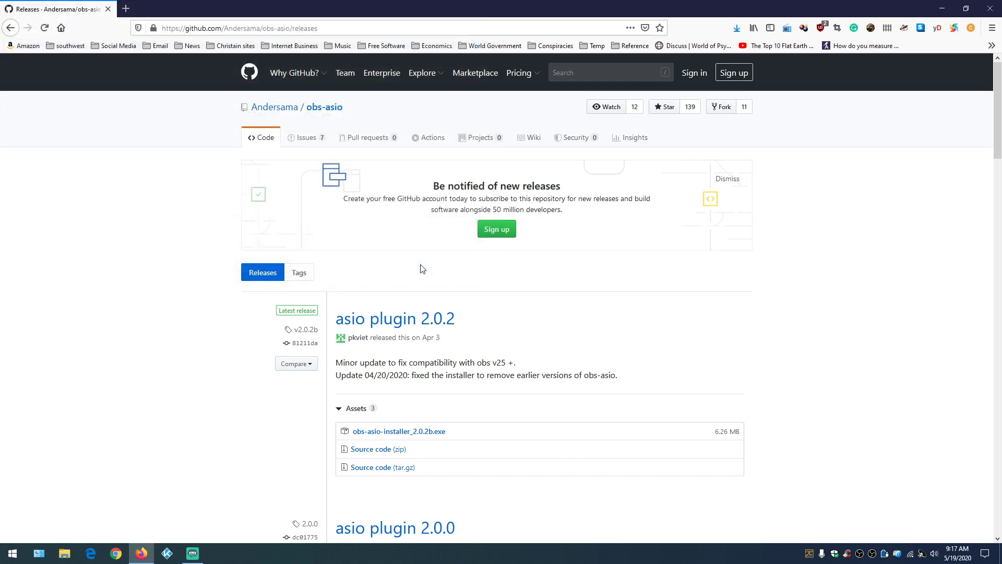
click(108, 9)
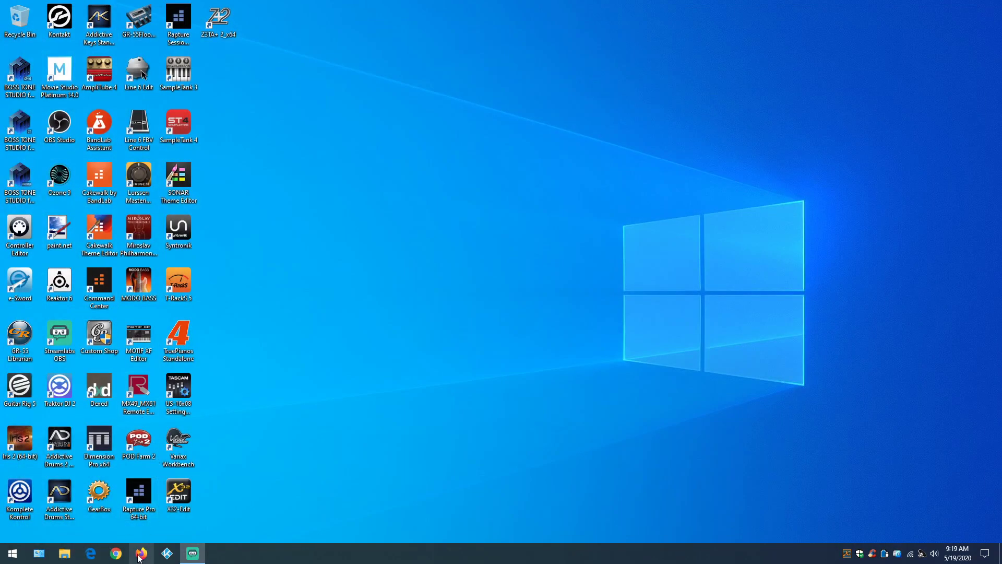
- Run obs-asio-installer_2.0.2b.exe from the Downloads folder, install OBS-ASIO 2.0.2b, and close the folder window
click(64, 554)
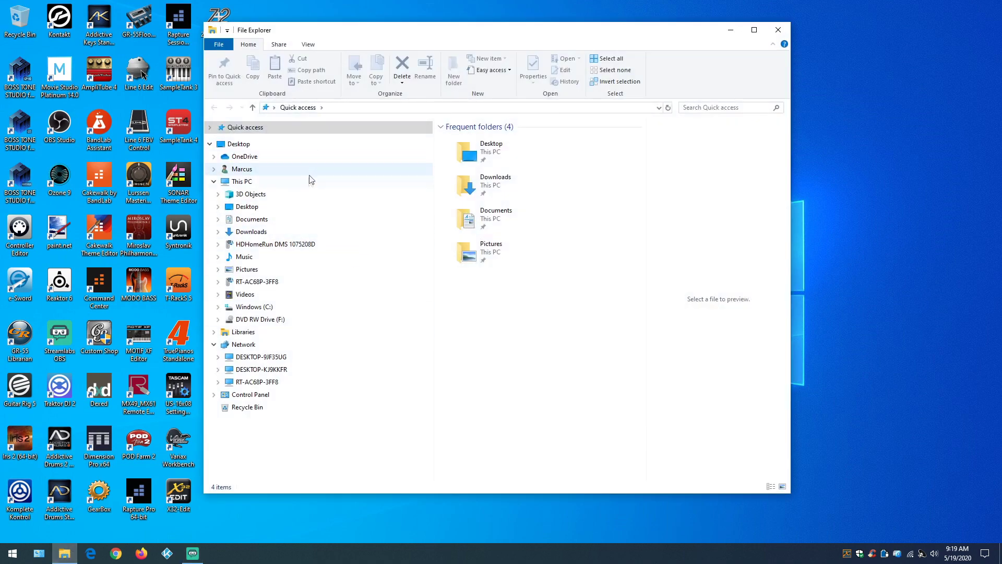
click(285, 233)
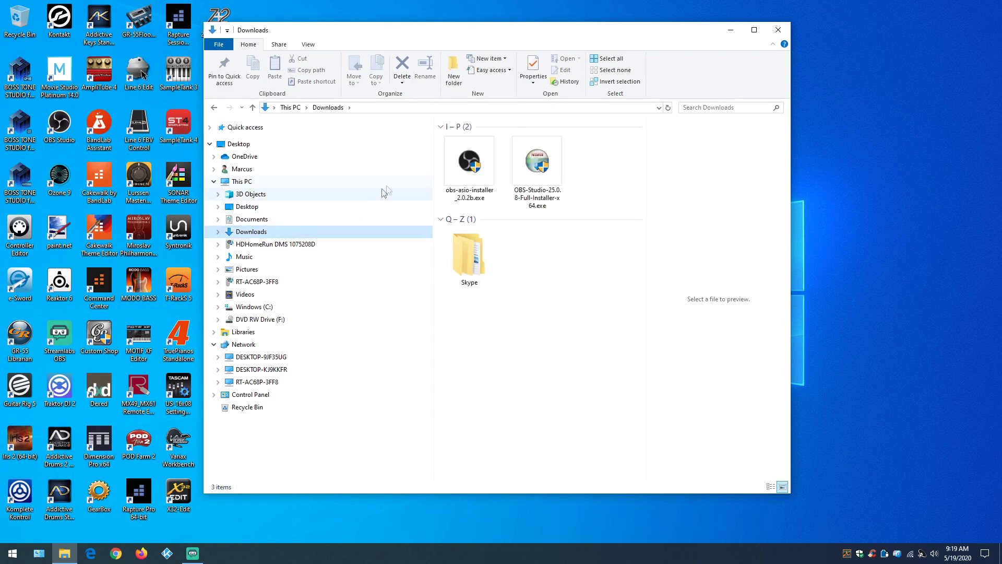
double_click(466, 172)
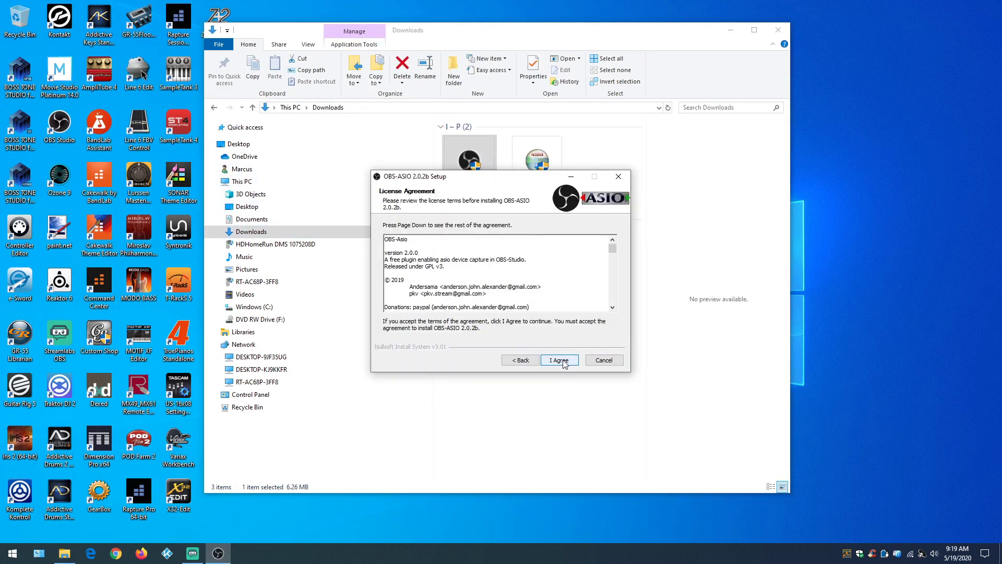
click(560, 360)
click(559, 360)
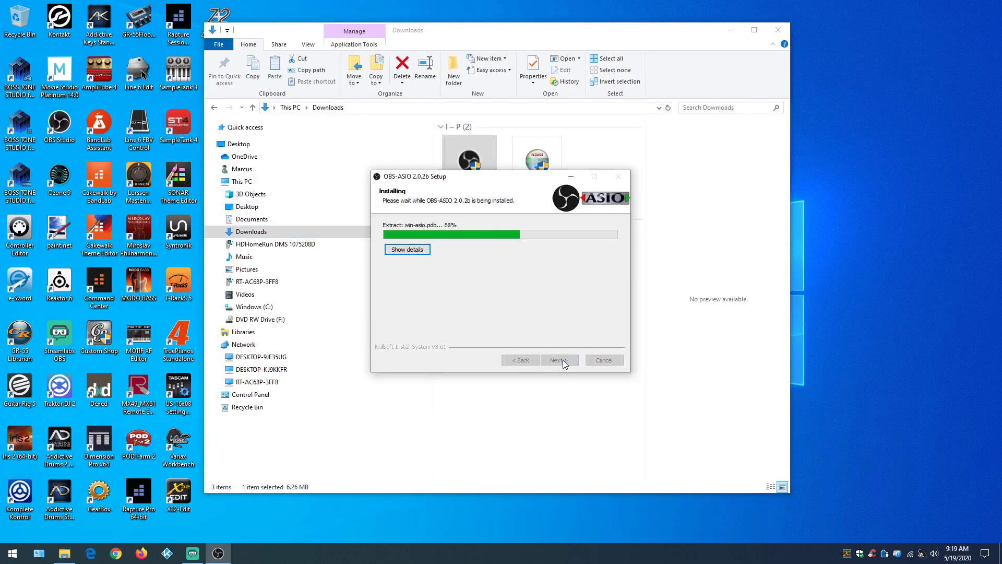
click(561, 360)
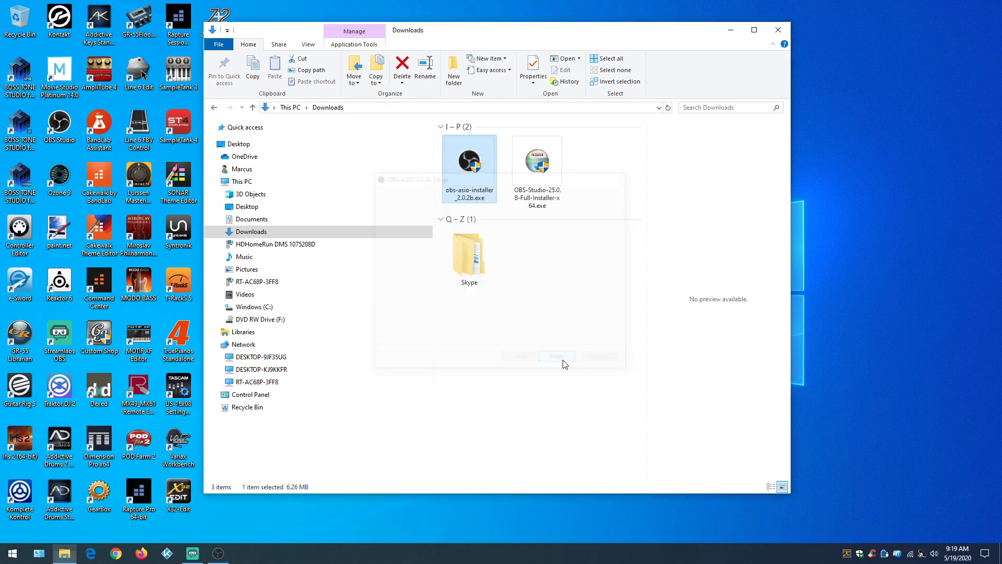
click(778, 29)
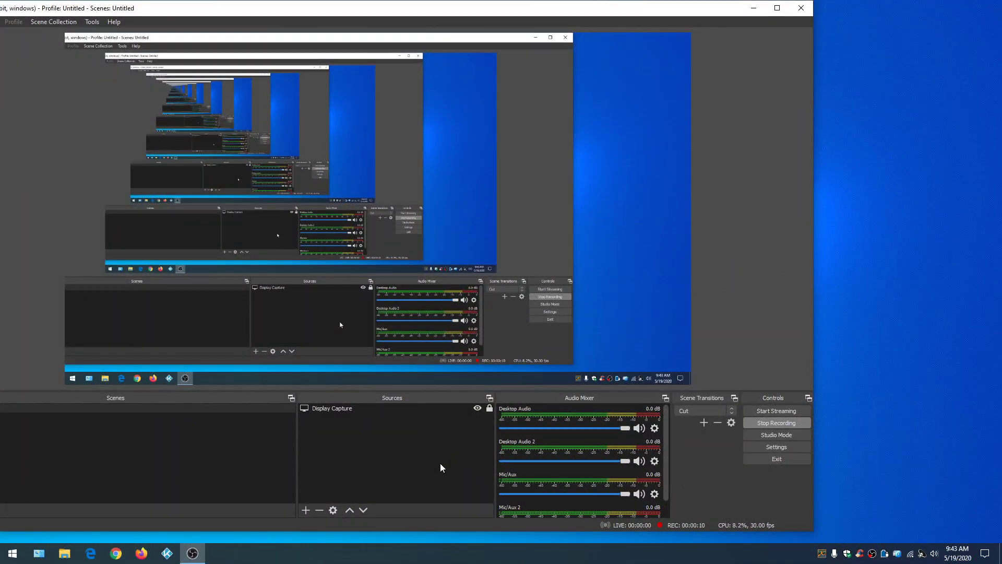
- Open the audio settings of OBS Studio and set Desktop Audio to OUT 1-2 (BEHRINGER X-USB)
click(760, 446)
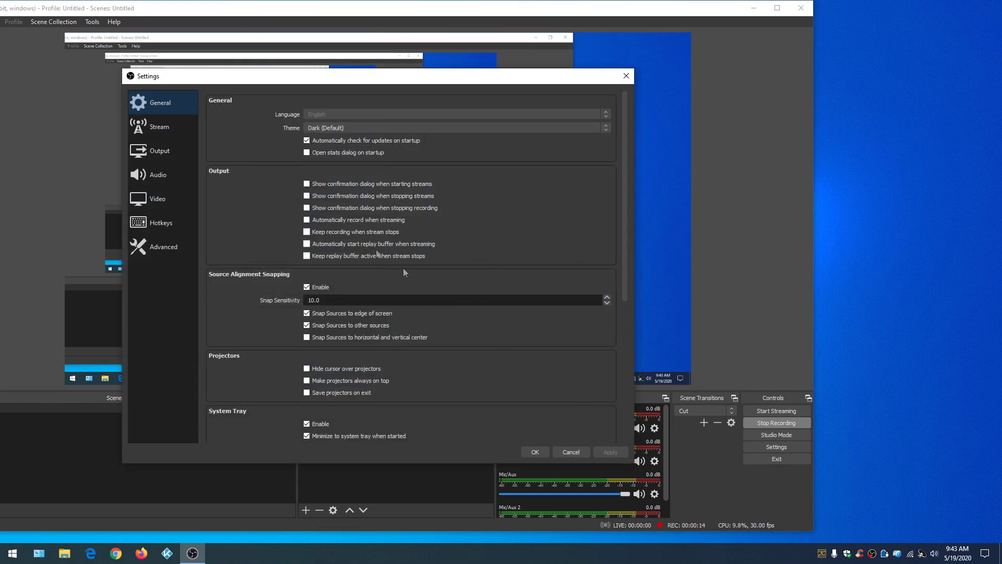
click(162, 172)
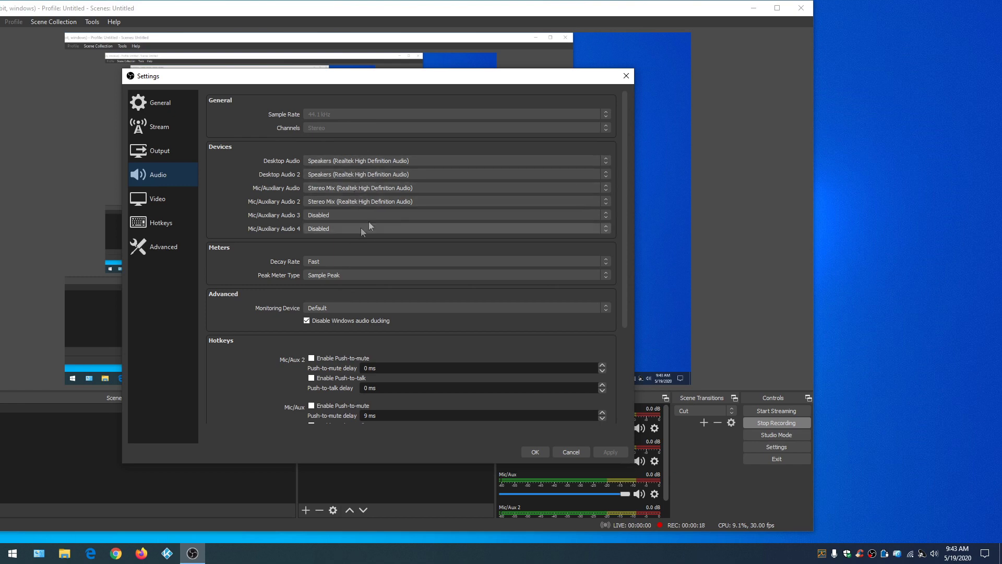
click(606, 163)
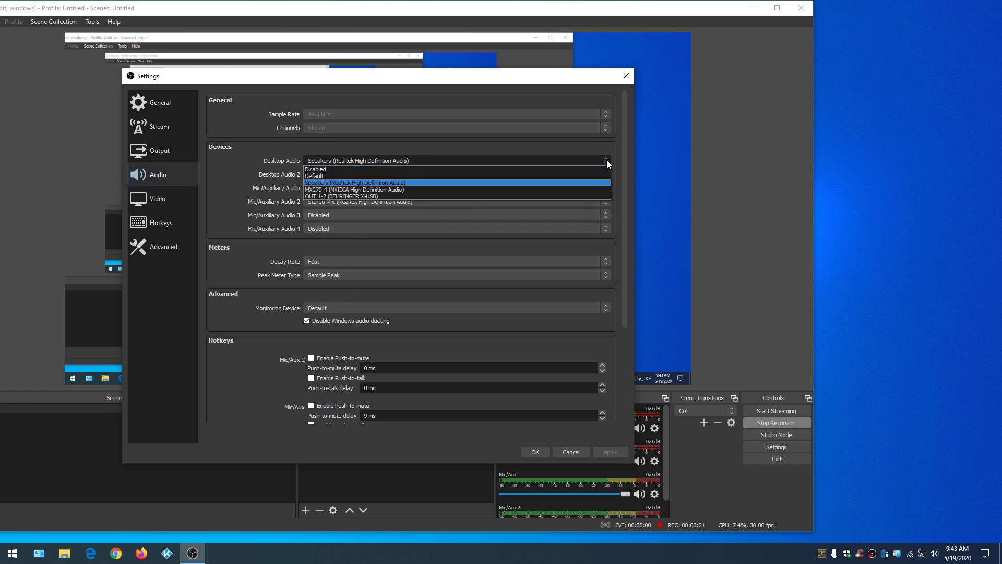
click(577, 196)
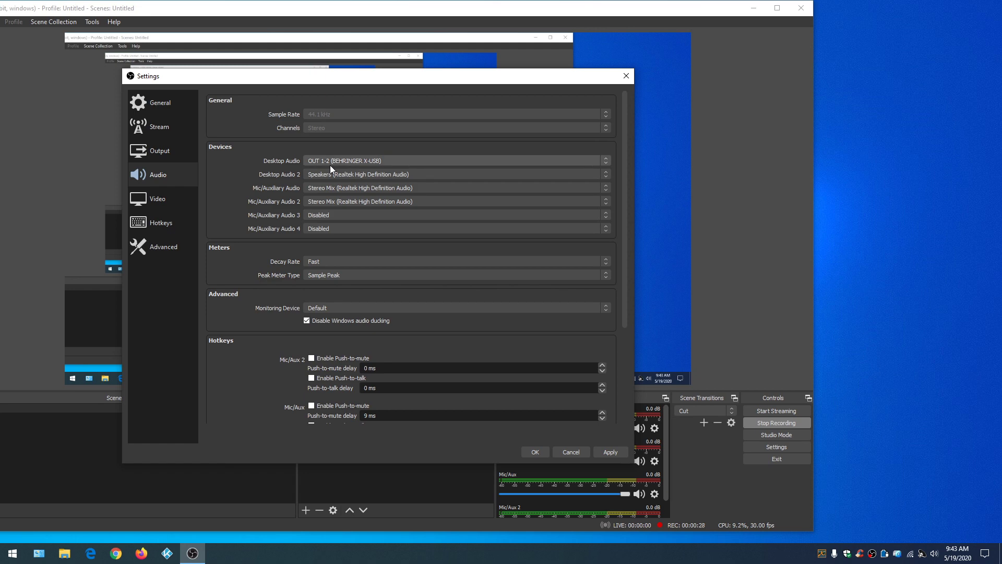
- Set Desktop Audio to Disabled, return it to Speakers (Realtek High Definition Audio), and accept the settings
click(600, 160)
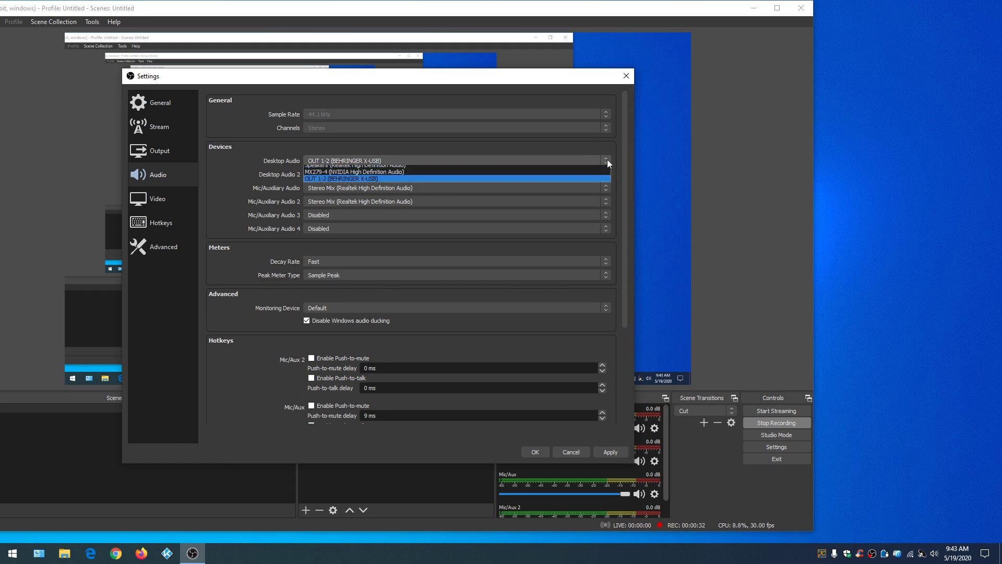
click(589, 169)
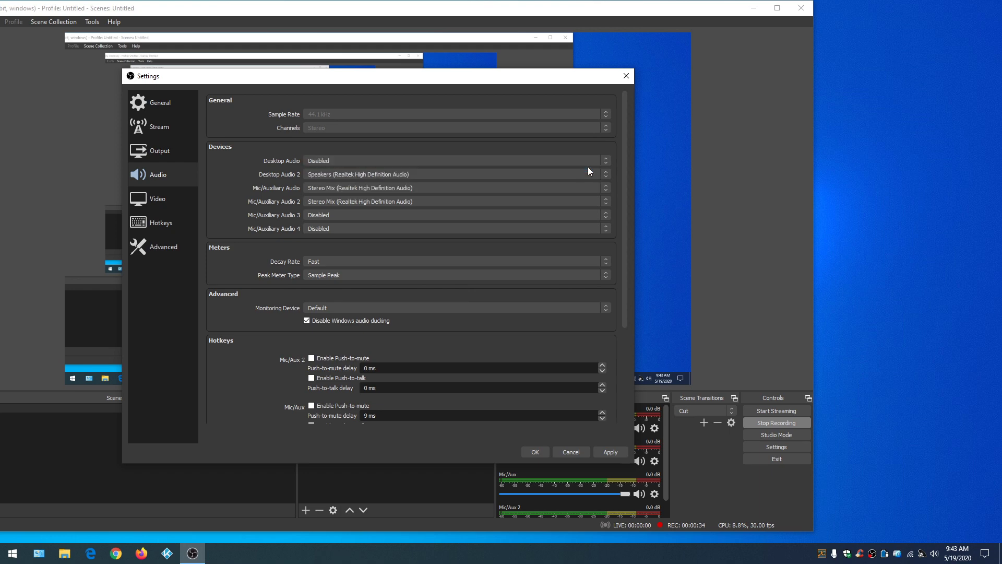
click(605, 161)
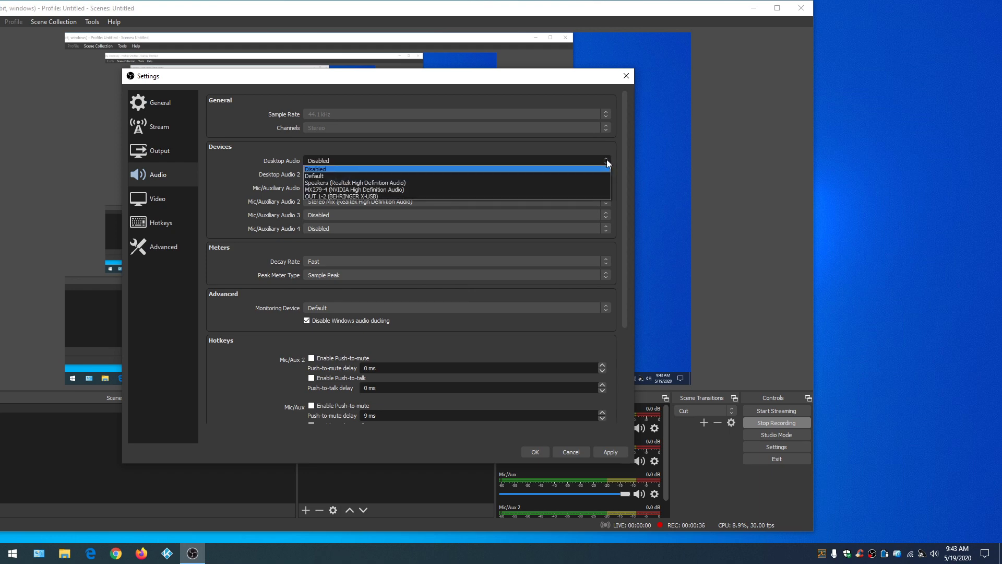
click(588, 183)
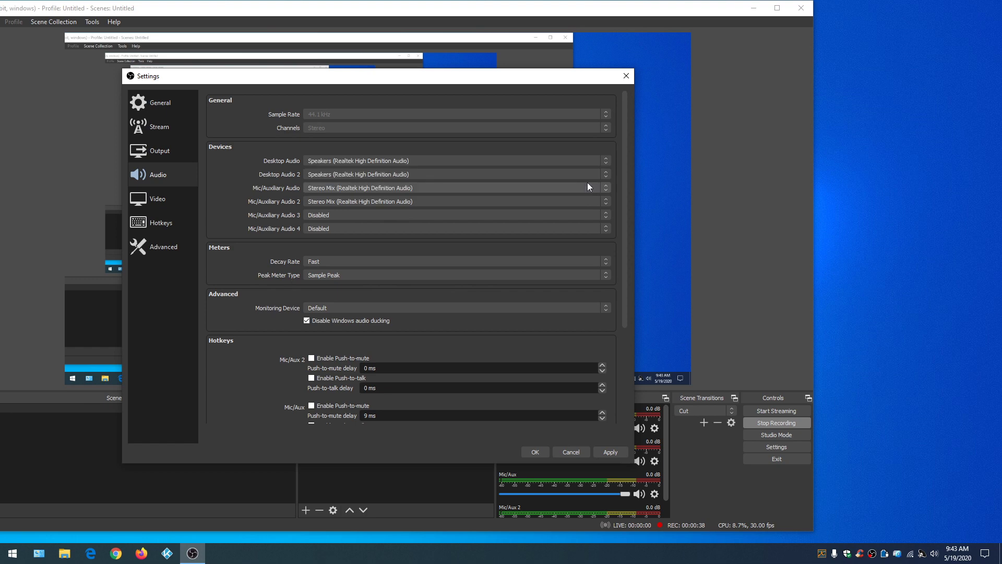
click(526, 454)
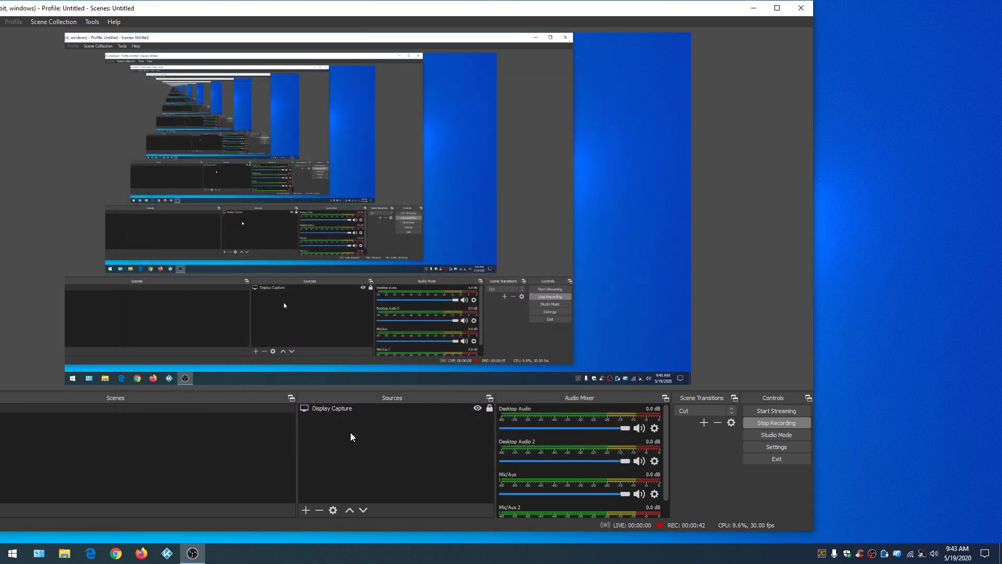
- Add a new ASIO source named ASIO to the scene and set its device to X-USB ASIO Driver
right_click(350, 433)
mouse_move(359, 442)
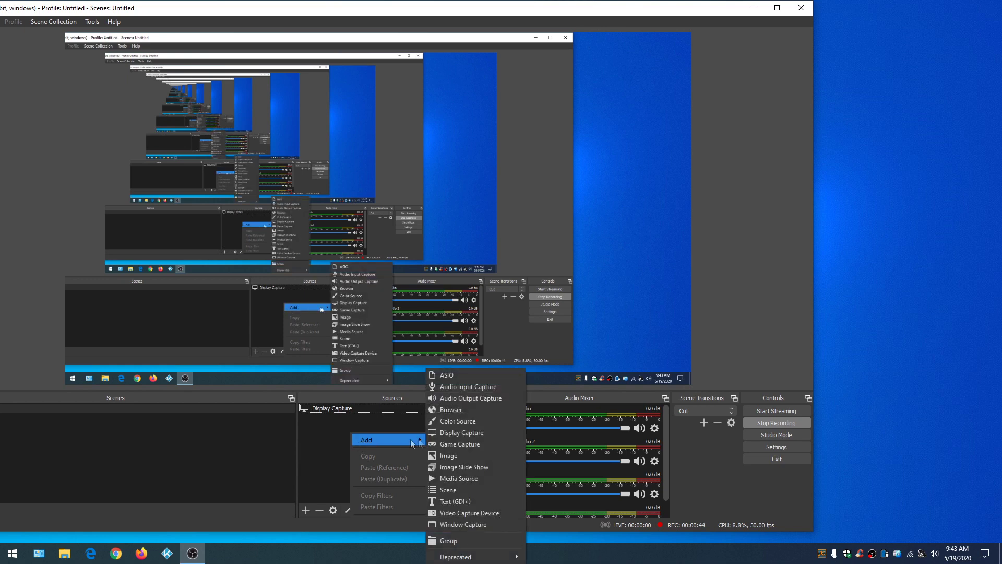
click(460, 377)
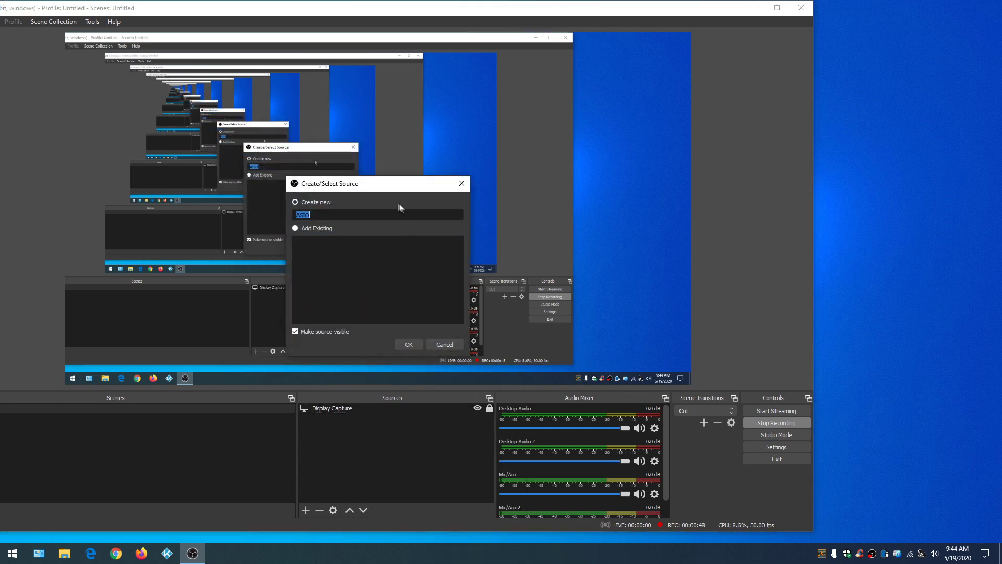
click(407, 345)
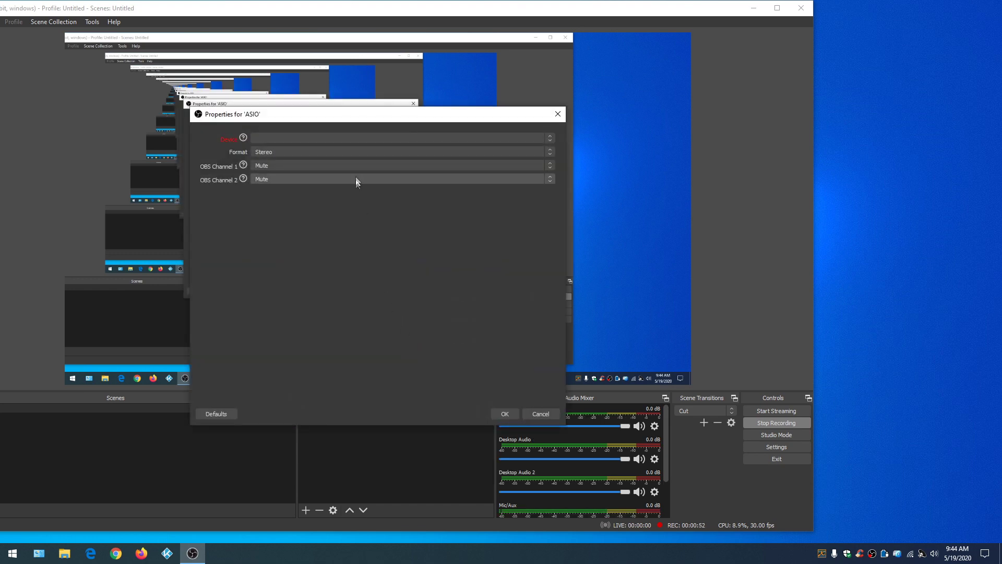
click(549, 138)
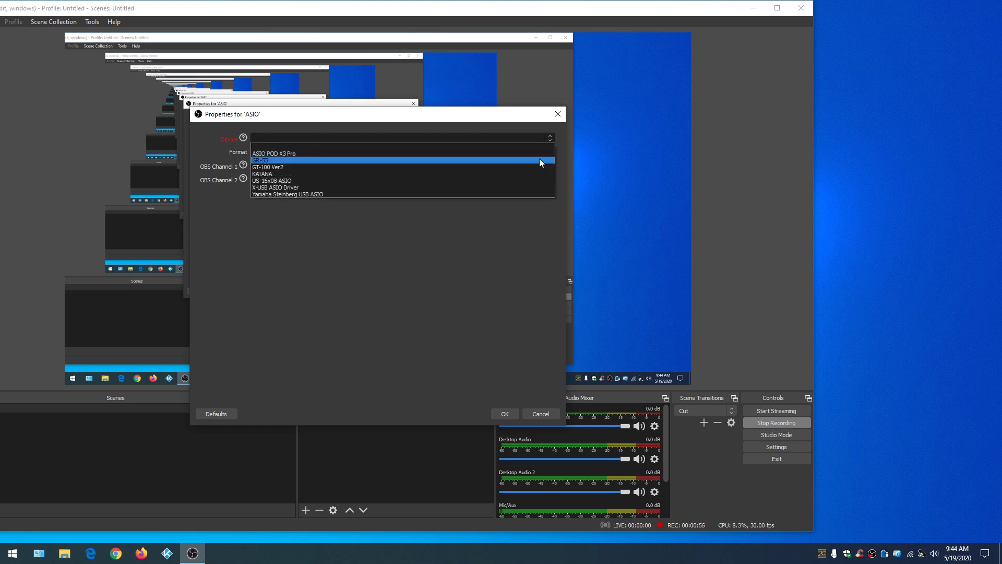
click(526, 188)
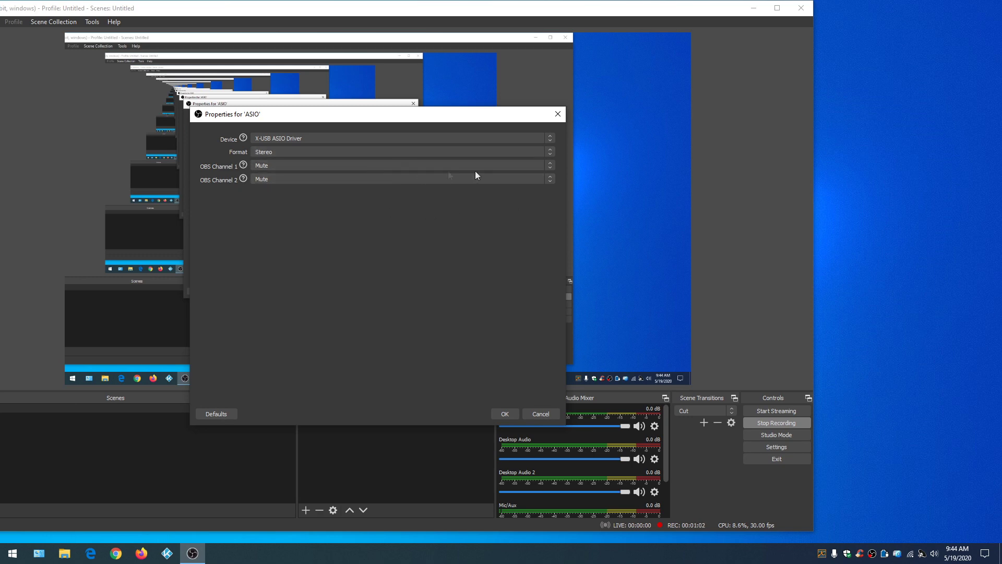
- Try the 2.1 format for the ASIO source, and set the format to 7.1
click(549, 152)
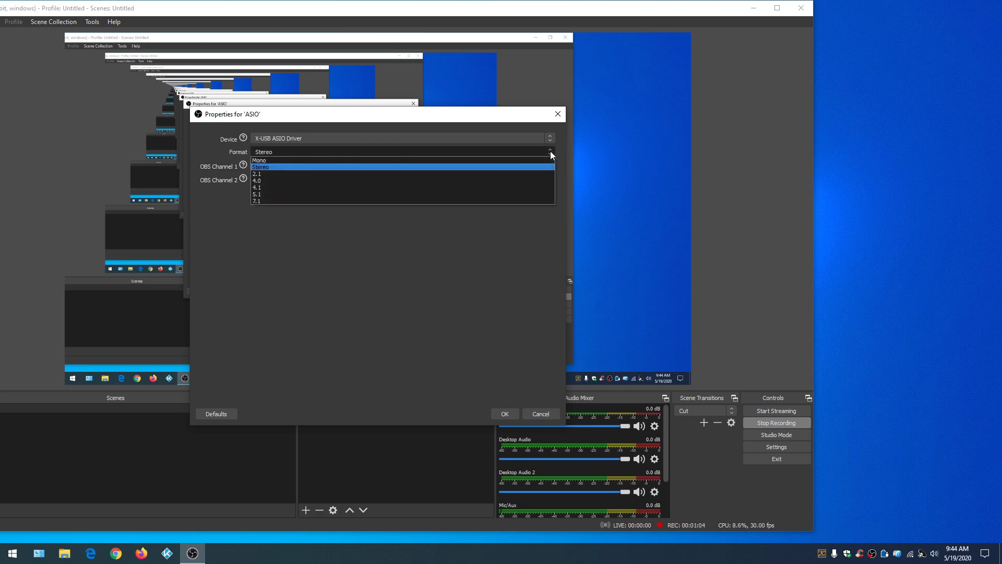
click(533, 174)
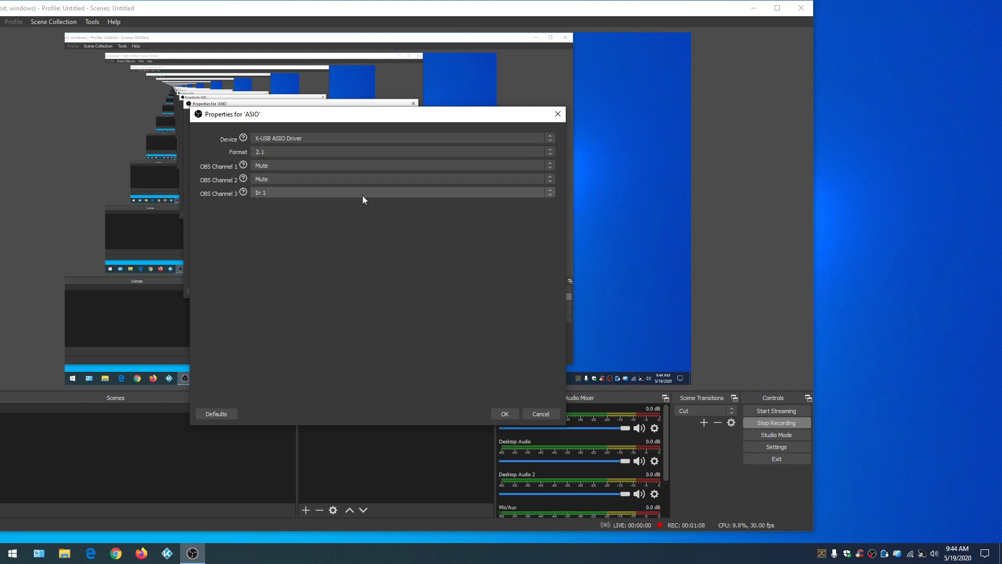
click(549, 150)
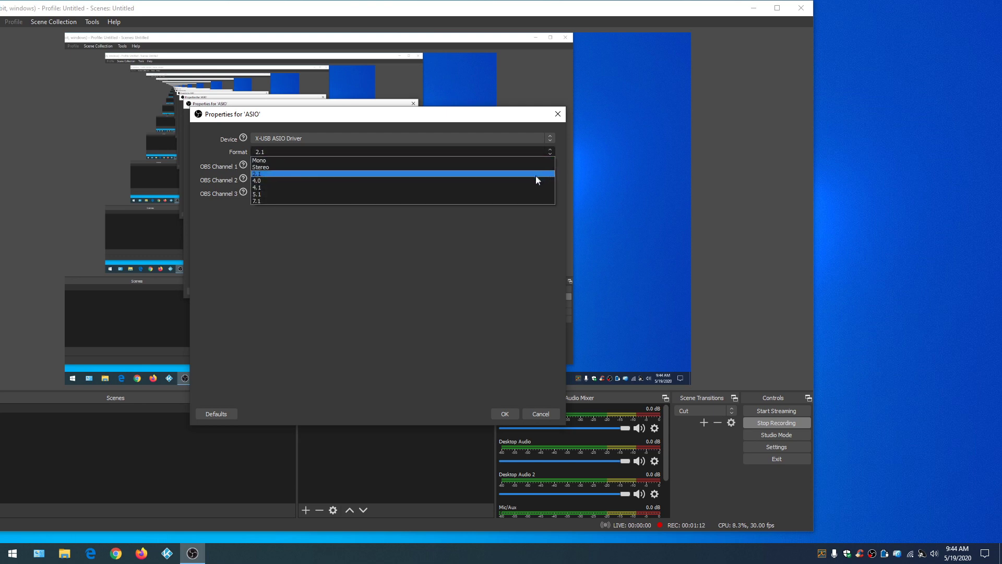
click(531, 200)
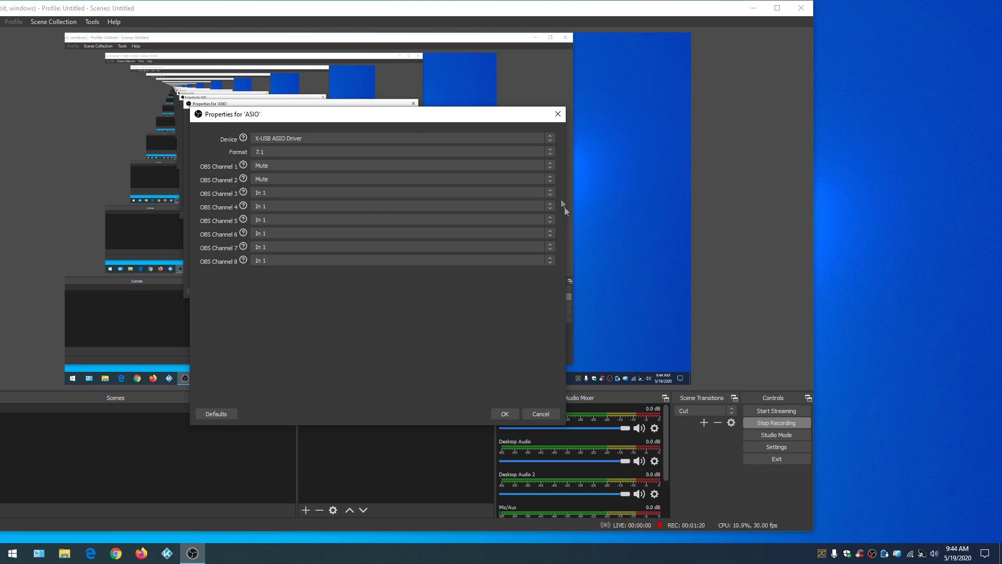
- Assign OBS Channels 1 through 4 of the ASIO source to In 1, In 2, In 3 and In 4 respectively
click(549, 165)
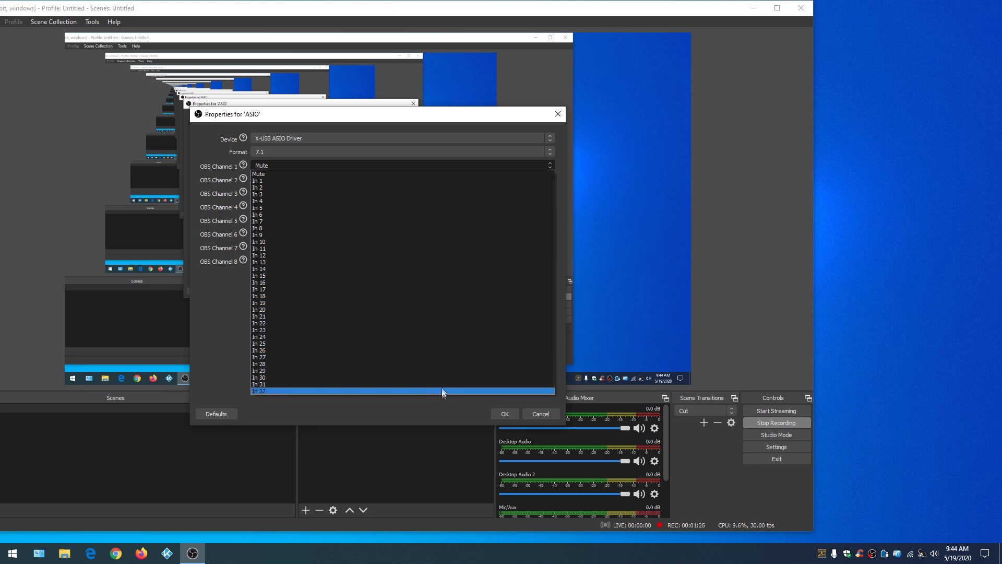
click(428, 181)
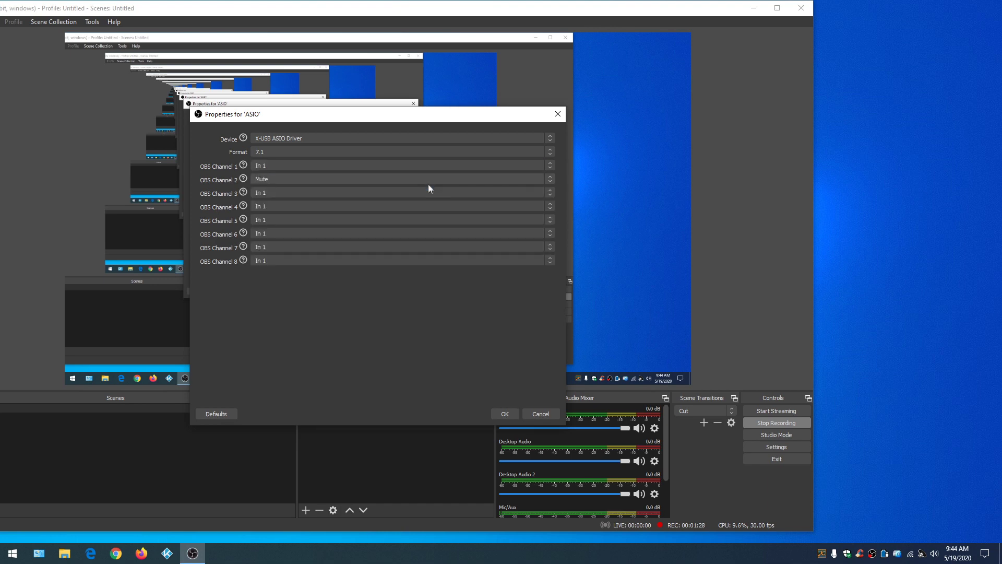
click(550, 179)
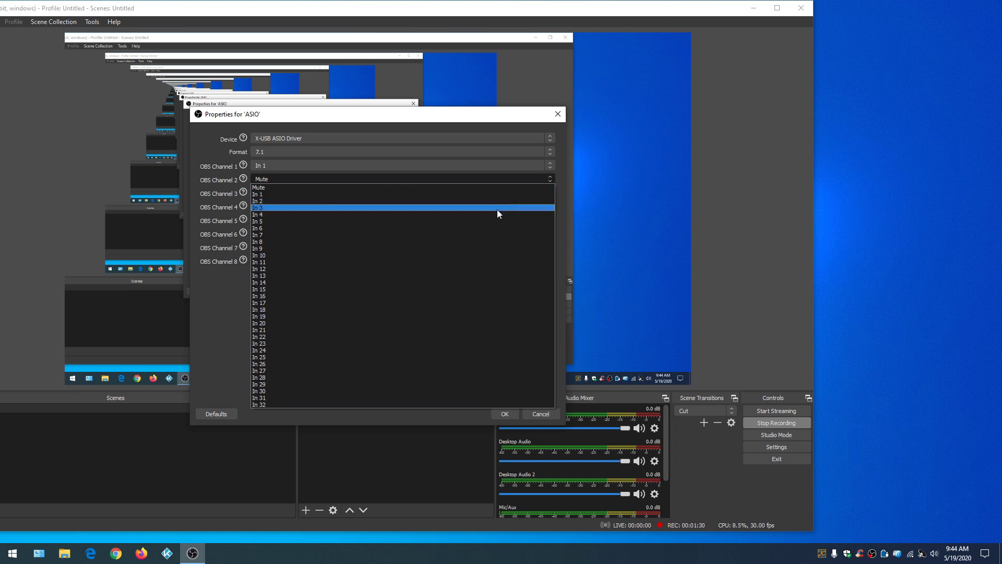
click(494, 201)
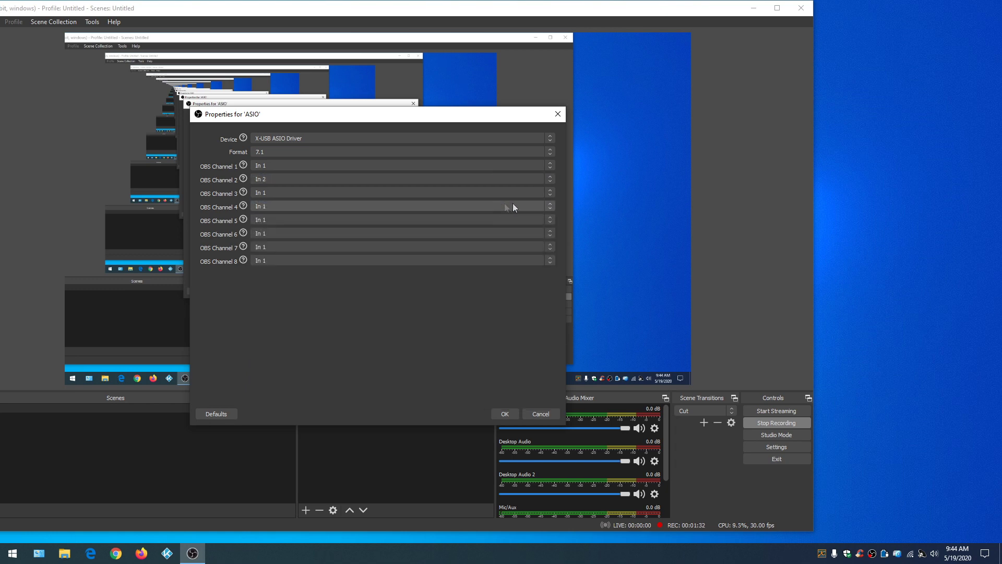
click(549, 191)
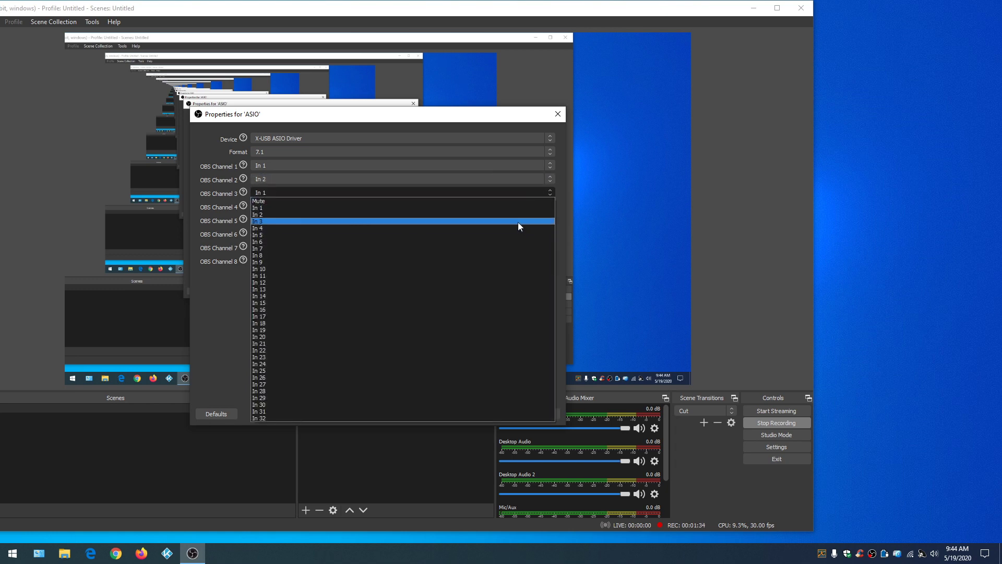
click(518, 221)
click(547, 205)
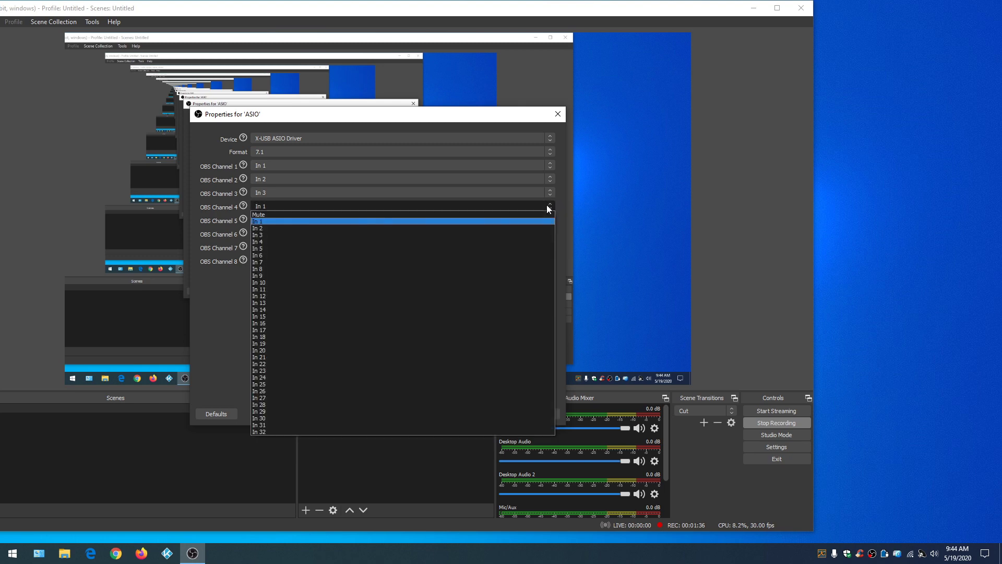
click(515, 242)
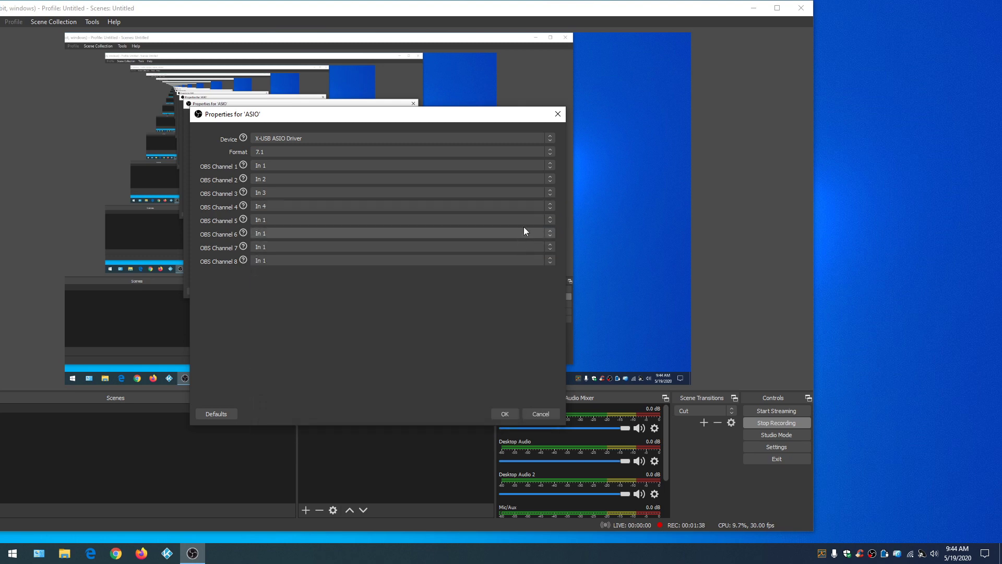
- Assign OBS Channels 5 through 8 to In 5, In 6, In 7 and In 8 respectively, and accept the ASIO source properties
click(549, 220)
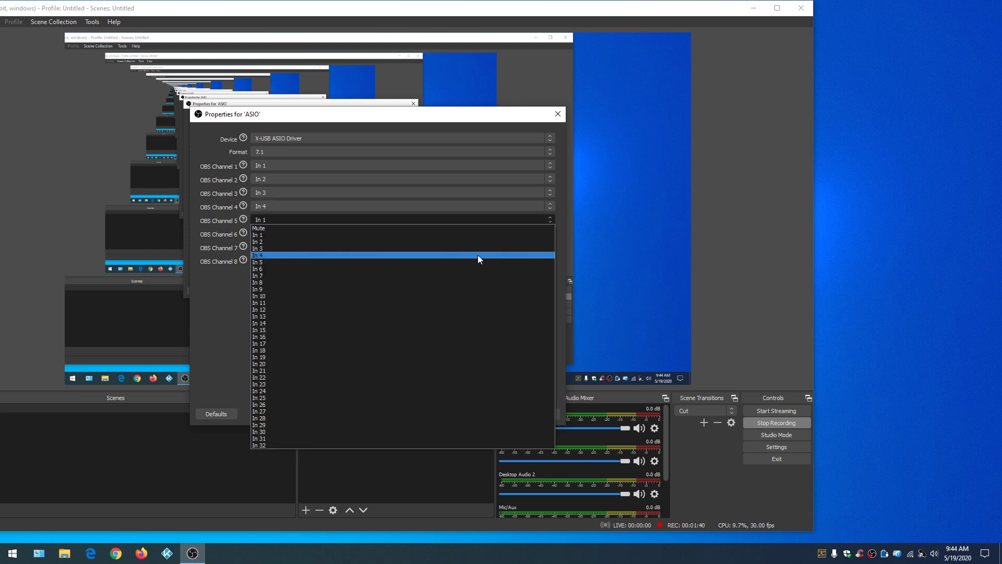
click(475, 264)
click(548, 232)
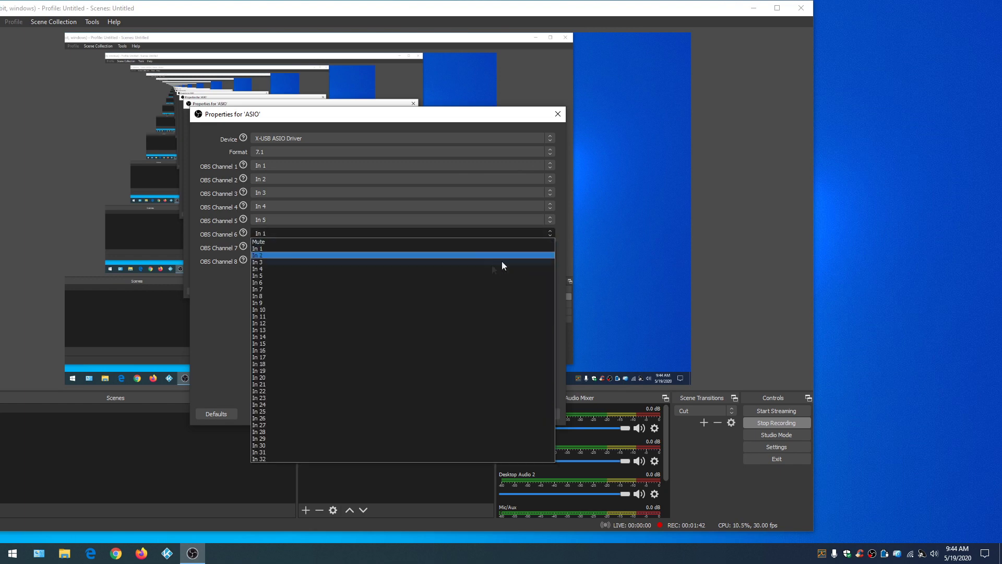
click(473, 282)
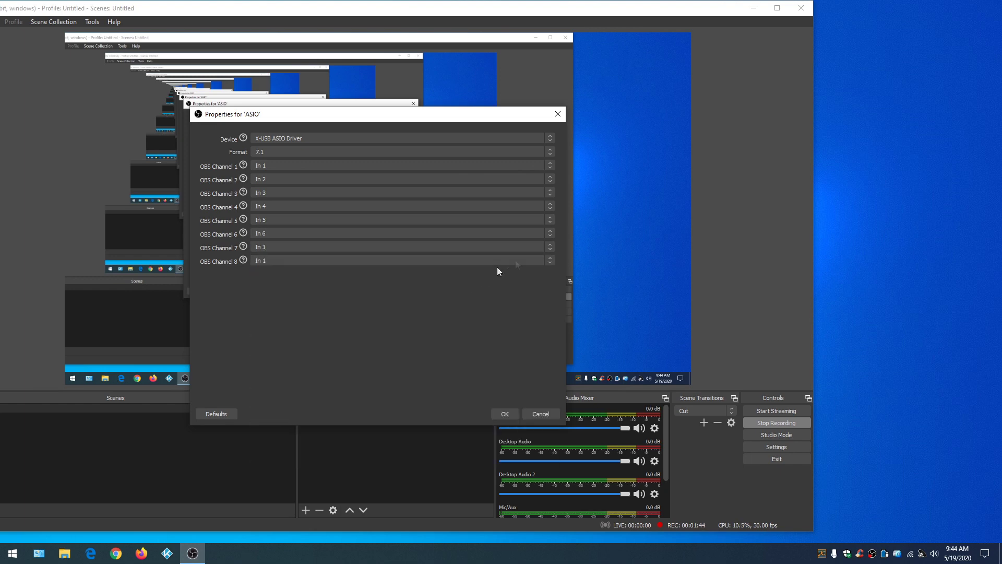
click(550, 245)
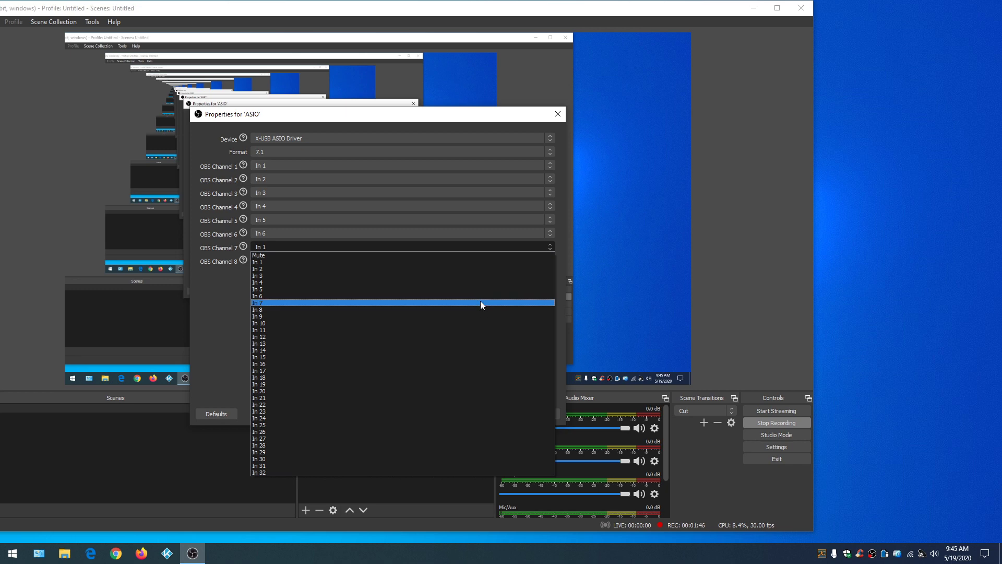
click(480, 303)
click(550, 260)
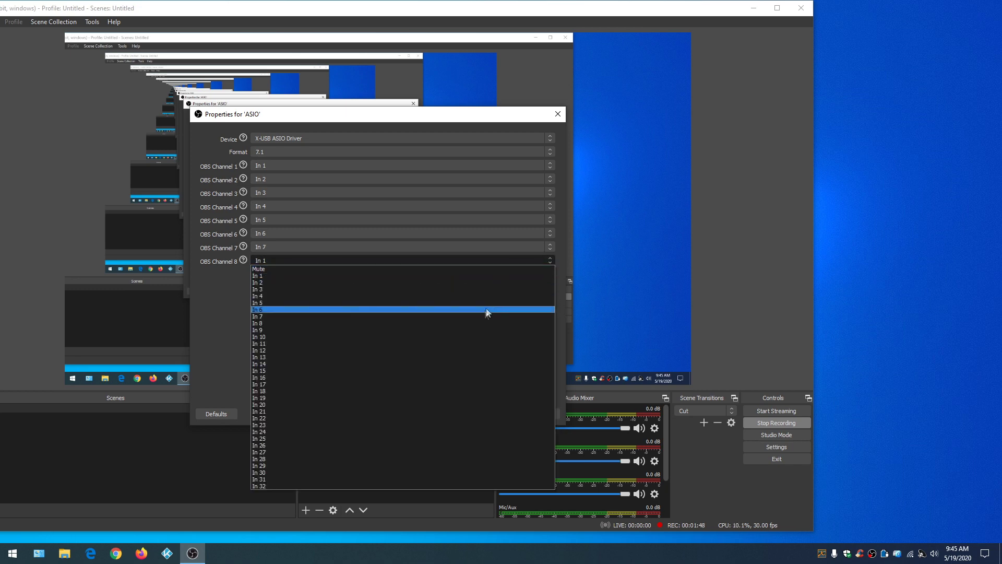
click(475, 323)
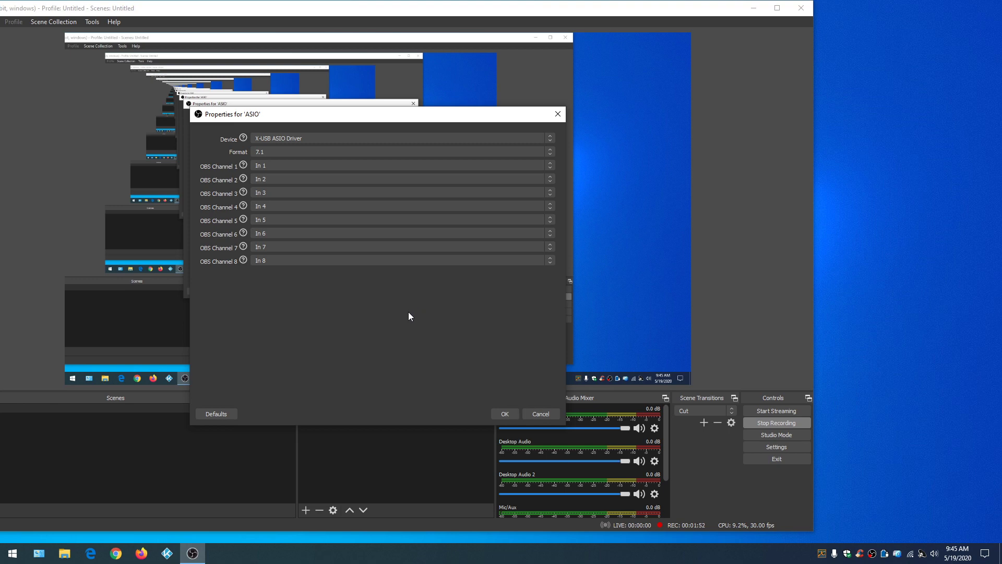
click(501, 414)
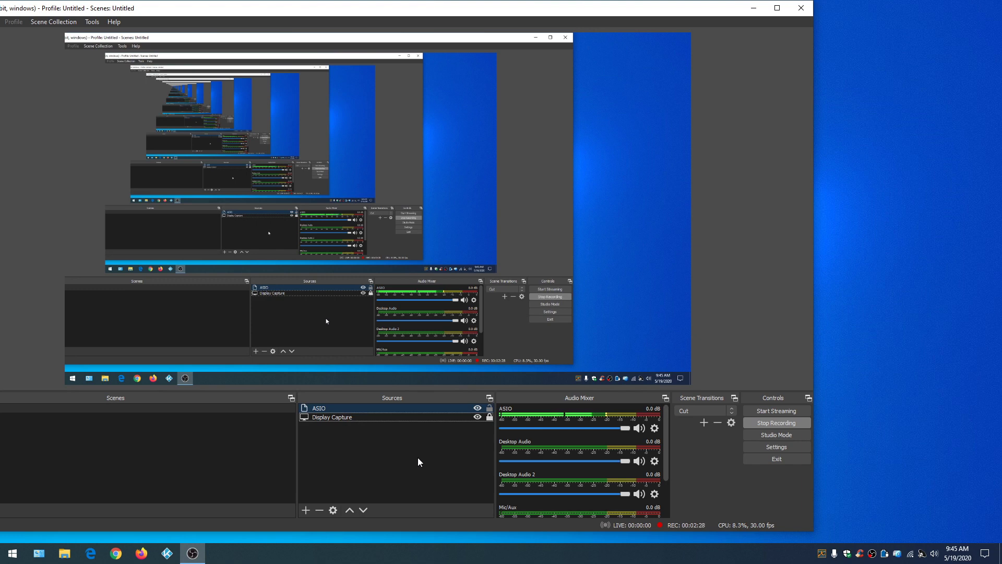
- Switch the audio mixer to vertical layout, and set the ASIO source's audio monitoring to Monitor and Output in the advanced audio properties
click(654, 428)
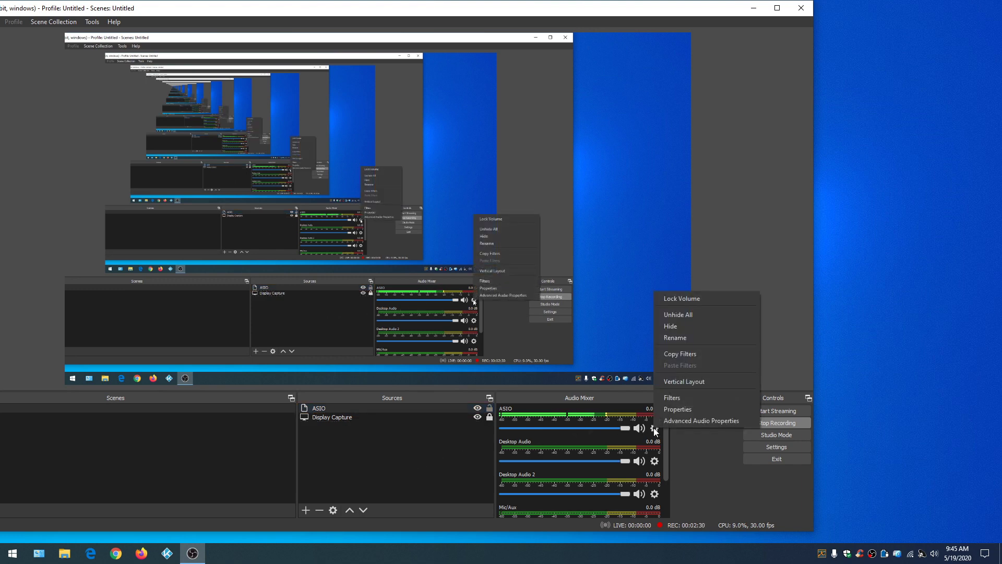
click(674, 382)
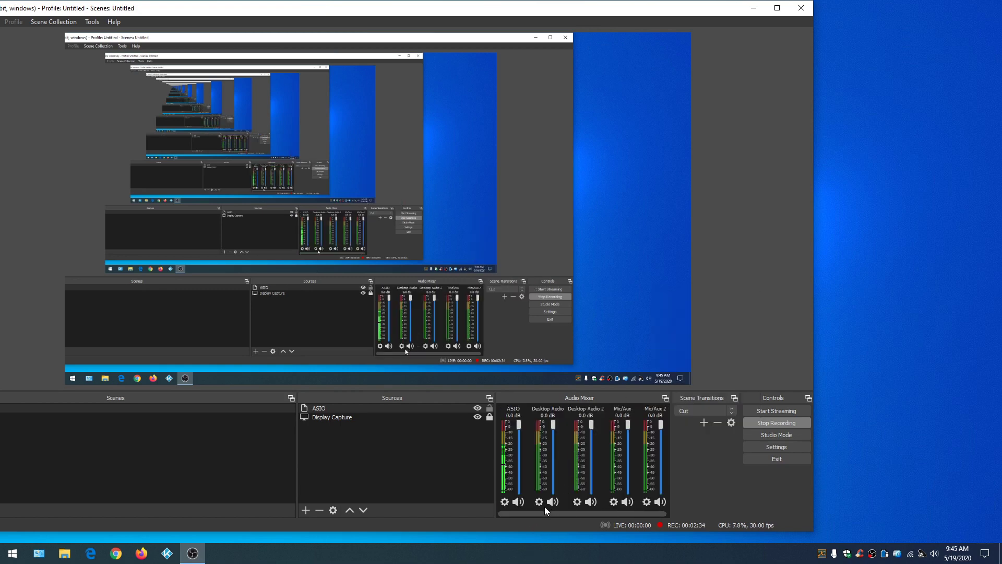
click(505, 501)
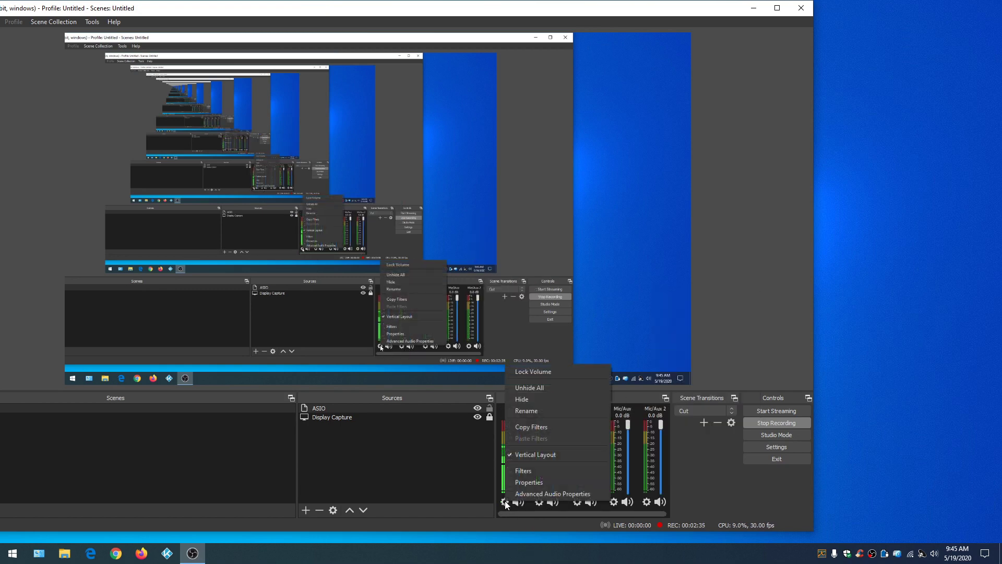
click(542, 493)
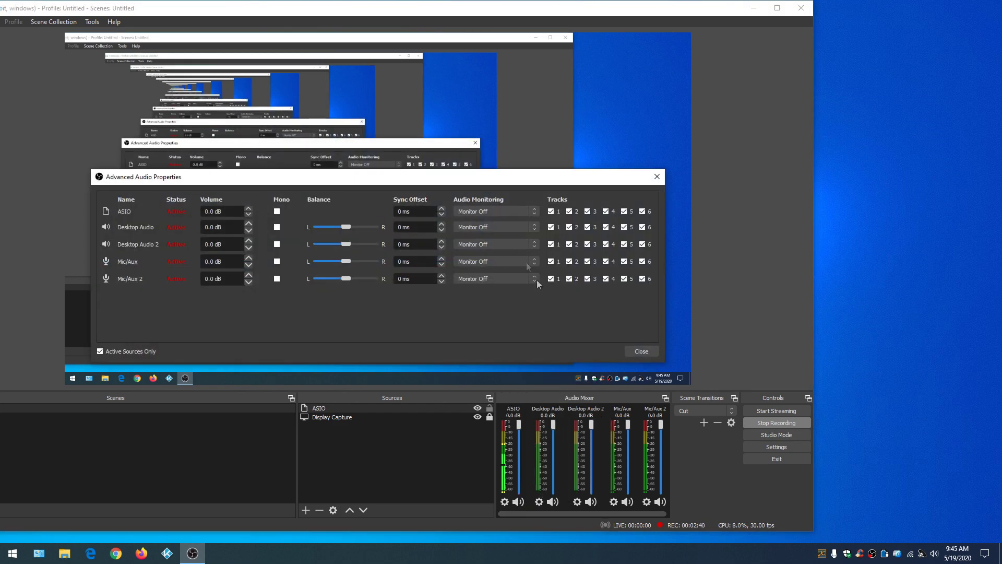
drag(495, 182, 631, 146)
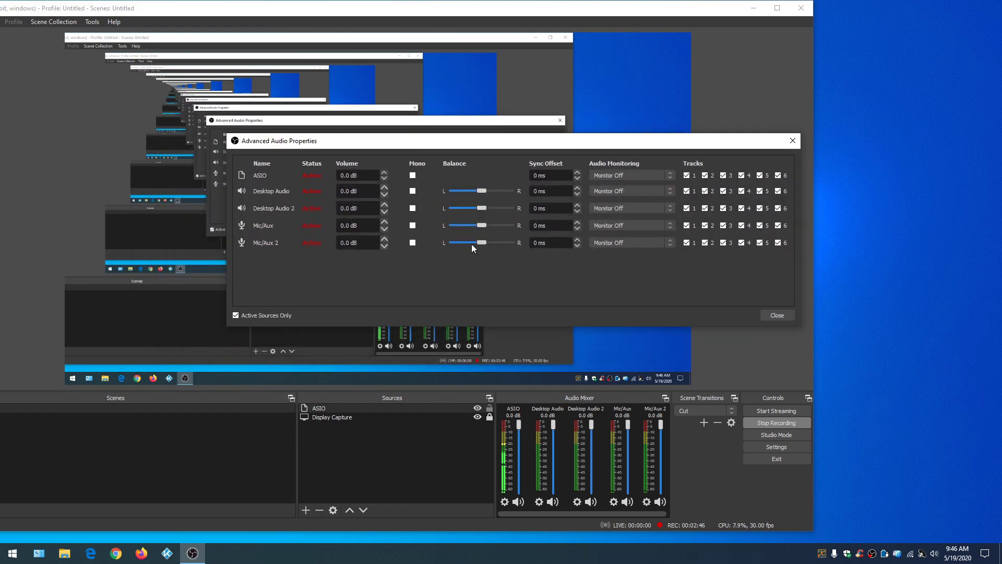
click(672, 174)
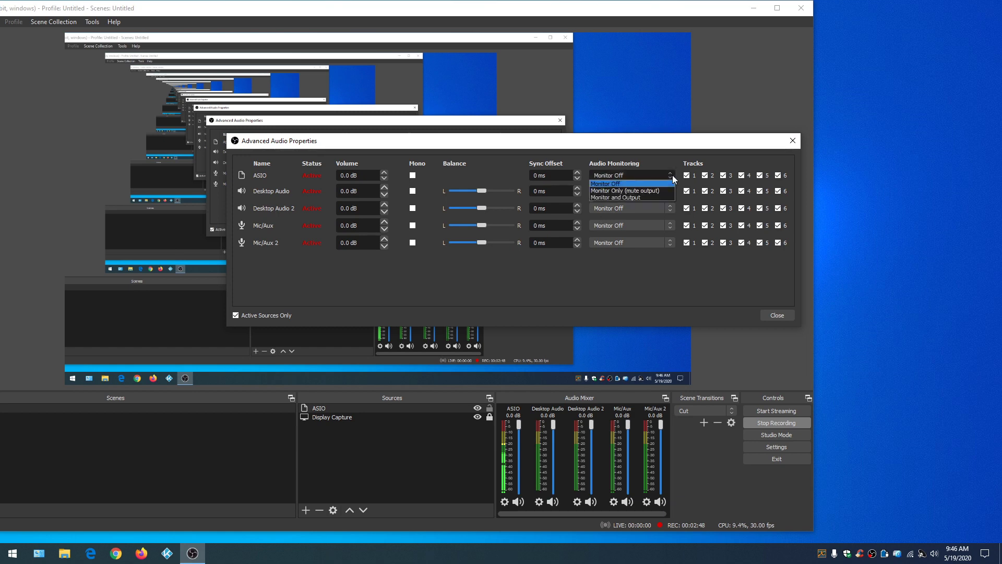
click(652, 197)
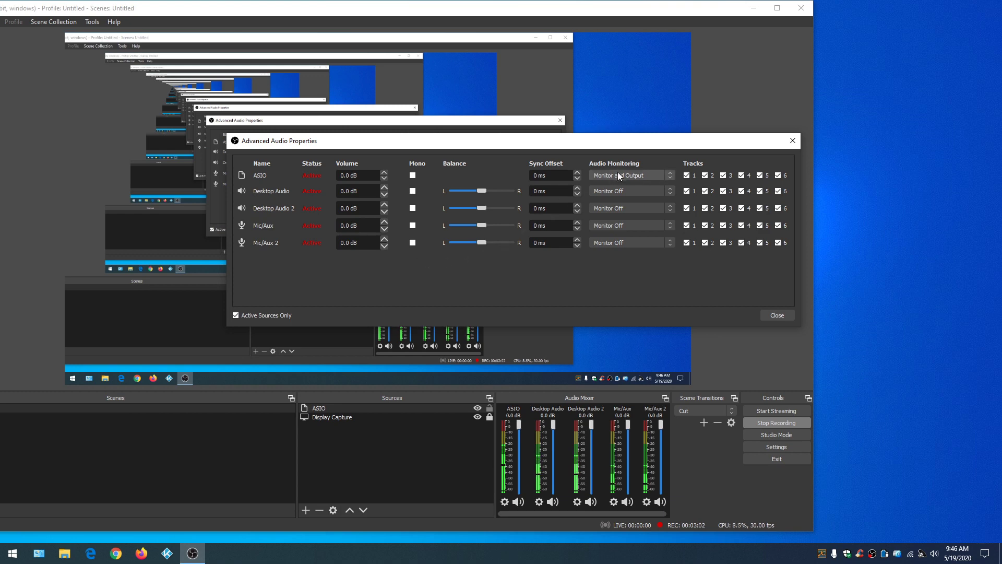
click(793, 141)
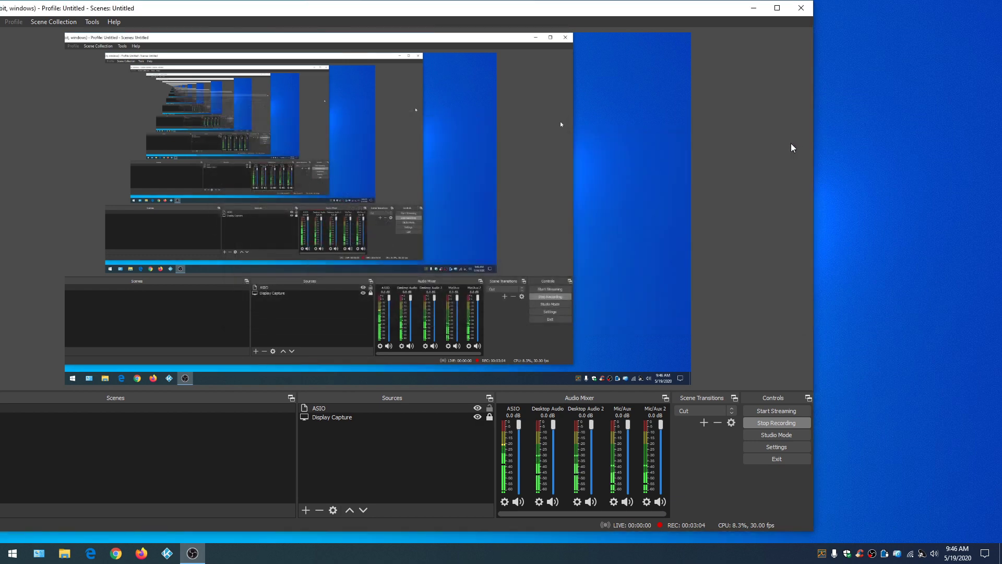